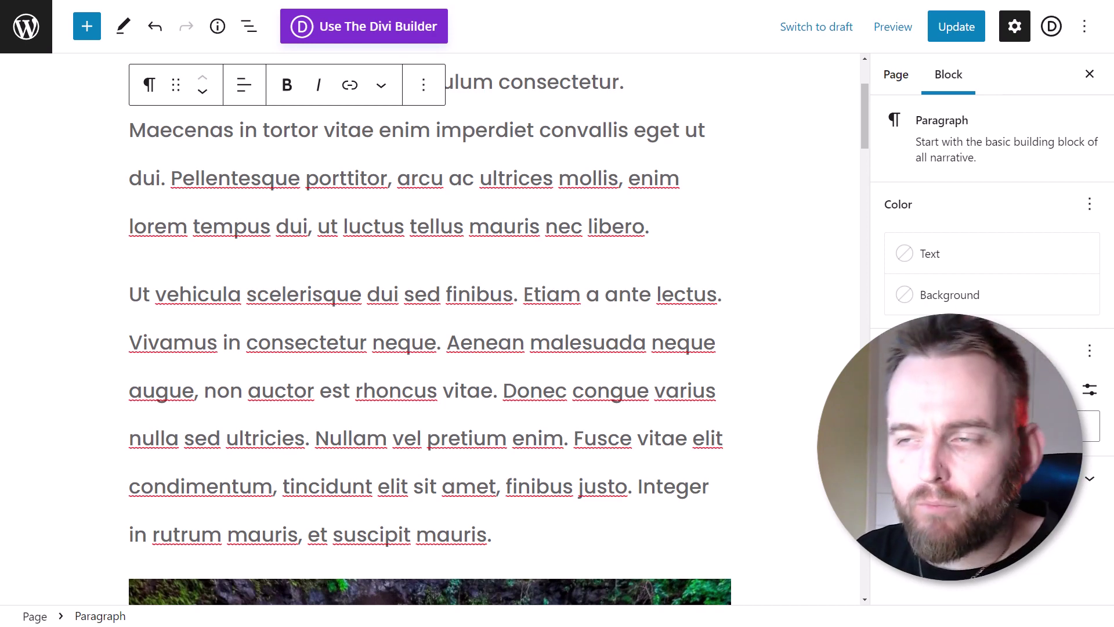
# Return to the top of the page and show its settings: Public visibility, published December 9, 2022
pyautogui.moveTo(866, 120); pyautogui.dragTo(865, 66)
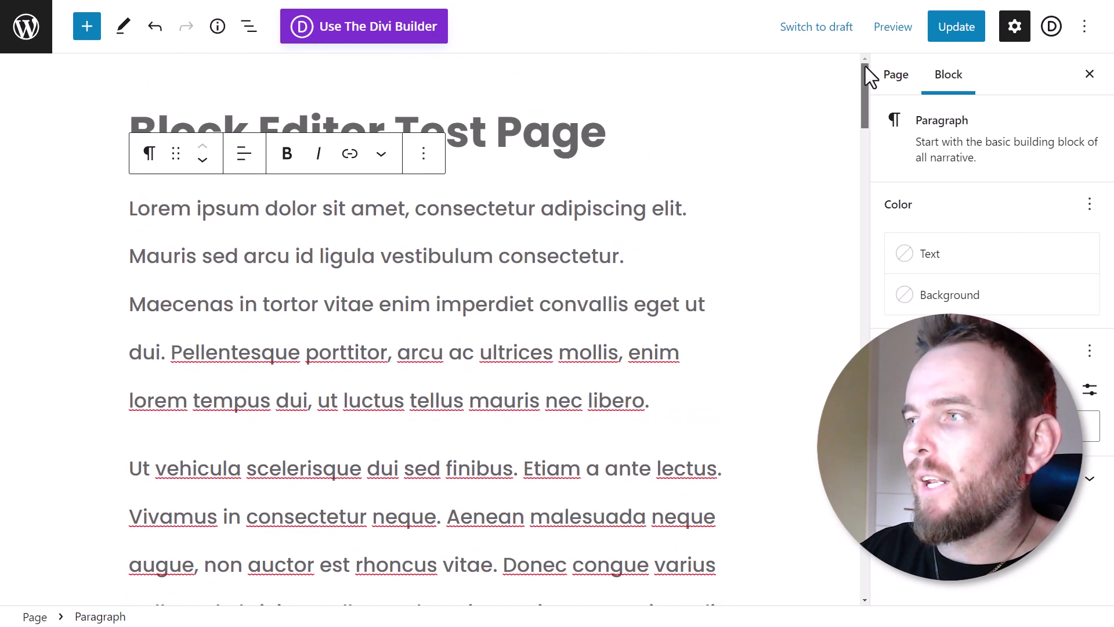
pyautogui.click(634, 148)
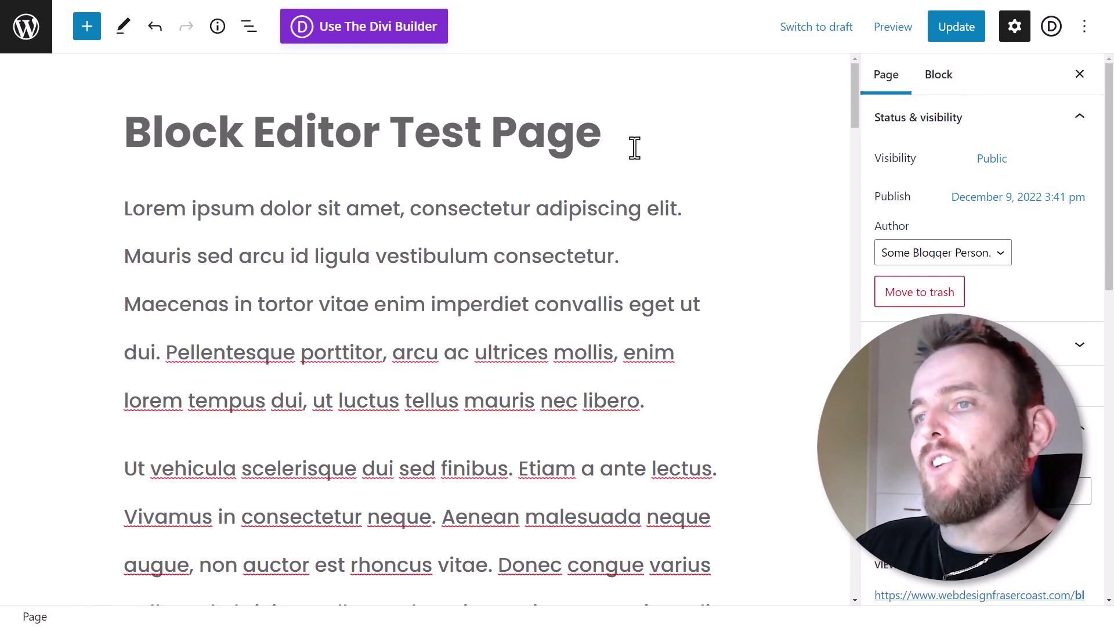
# Close the settings sidebar and look through the page content, including 'The information you need.' heading
pyautogui.click(1016, 29)
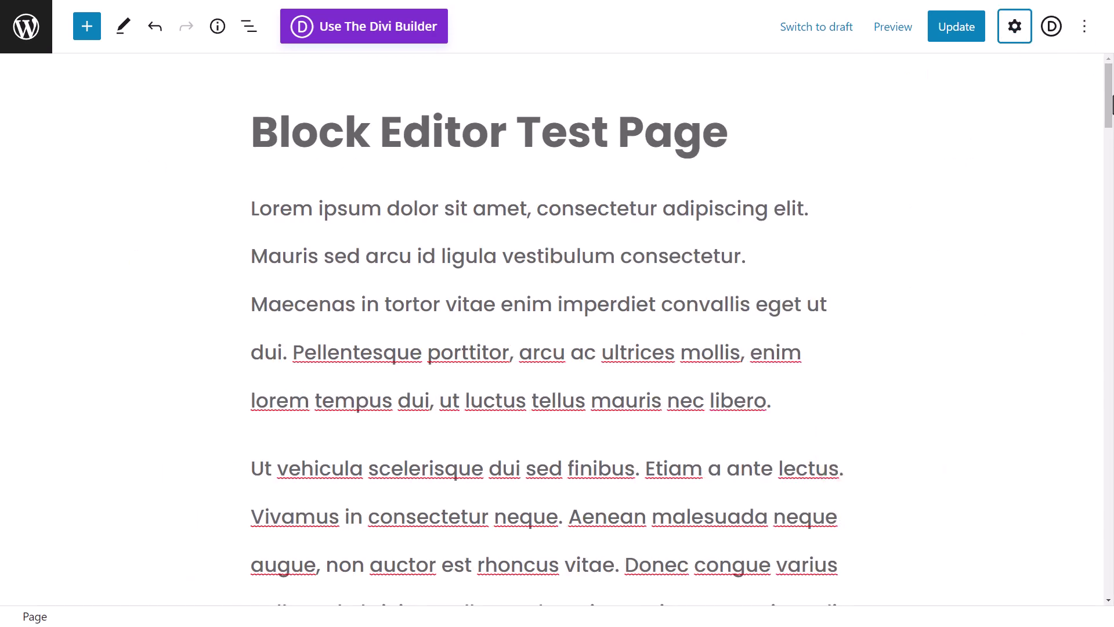
pyautogui.moveTo(1112, 136); pyautogui.dragTo(1111, 247)
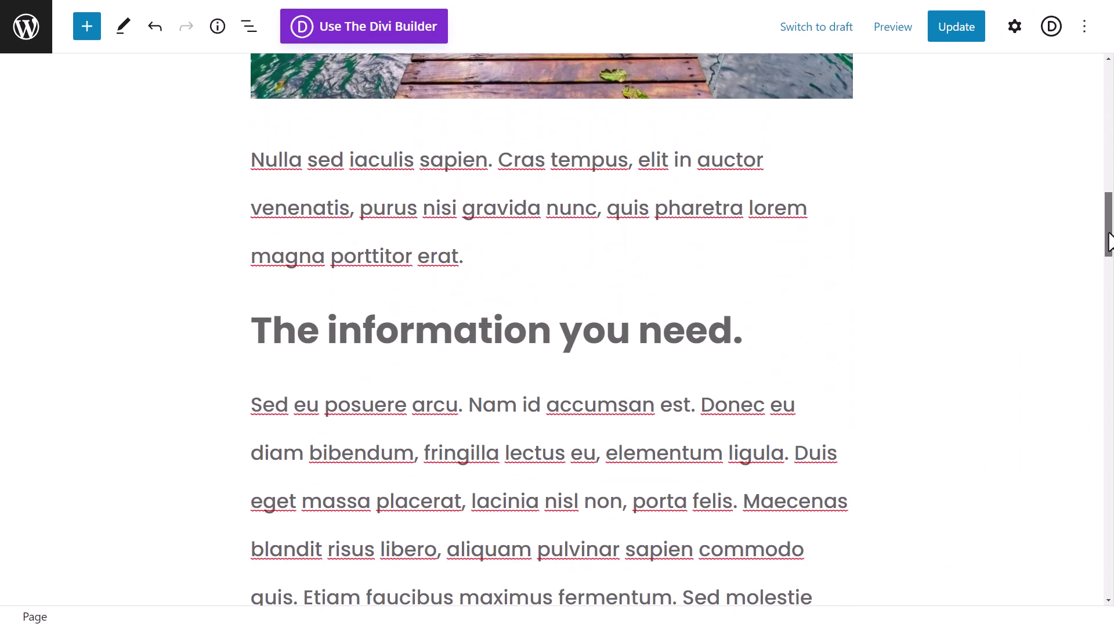
pyautogui.click(423, 347)
pyautogui.scroll(-20, 435, 343)
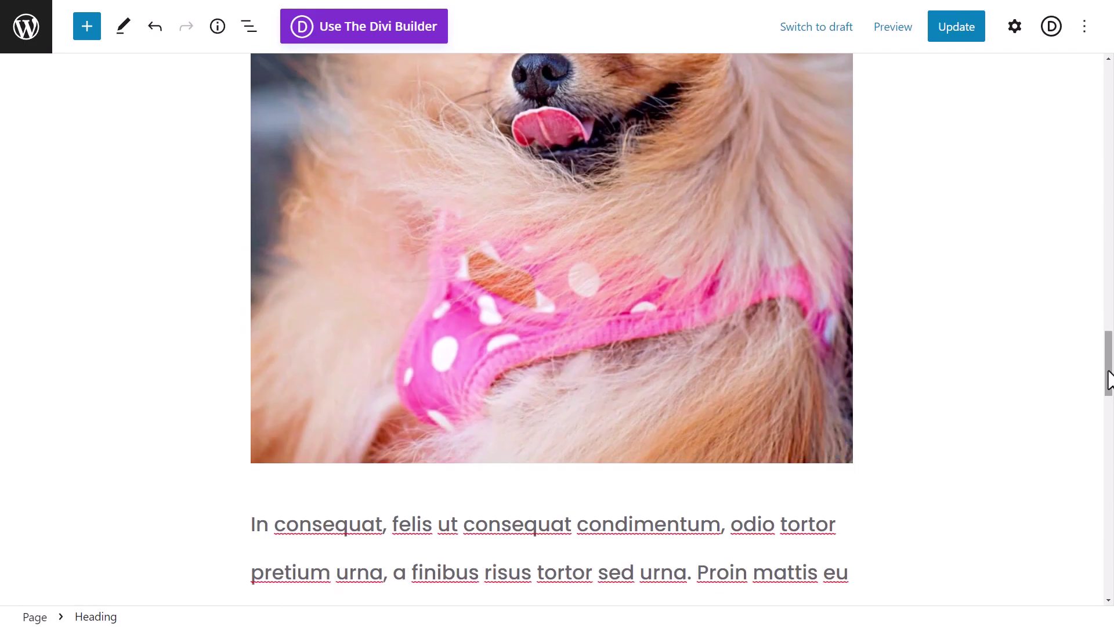
pyautogui.moveTo(1109, 380); pyautogui.dragTo(1080, 45)
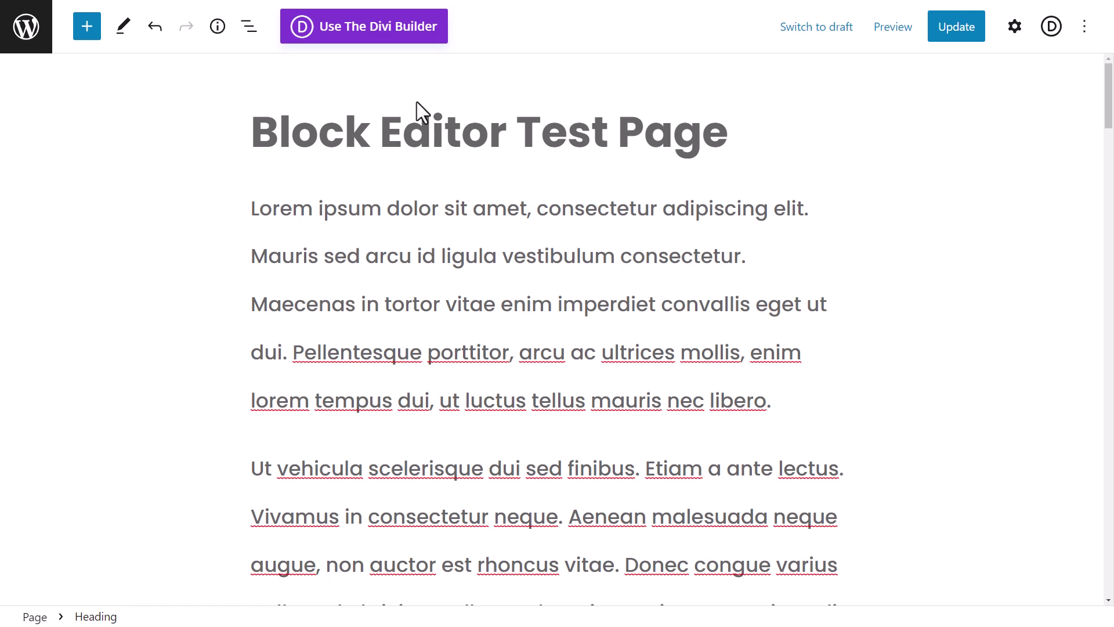
pyautogui.scroll(-7, 610, 331)
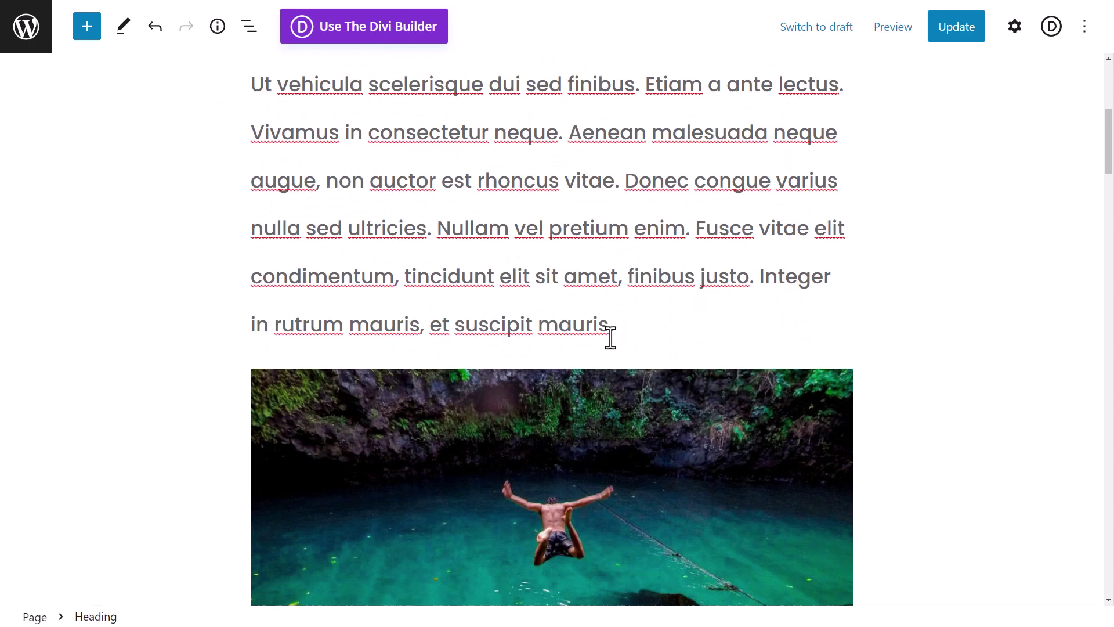
pyautogui.scroll(-4, 560, 437)
pyautogui.scroll(11, 550, 505)
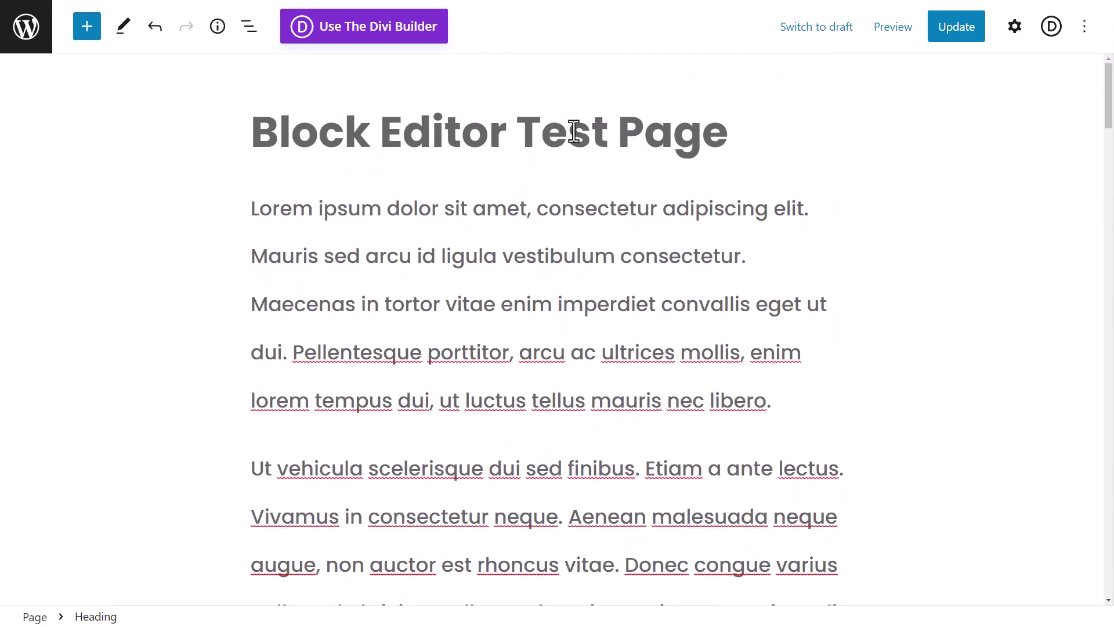
pyautogui.scroll(-3, 388, 234)
pyautogui.scroll(3, 444, 301)
# Add an empty block after 'libero.' and another empty block above the Lorem paragraph
pyautogui.click(779, 399)
pyautogui.press('Return')
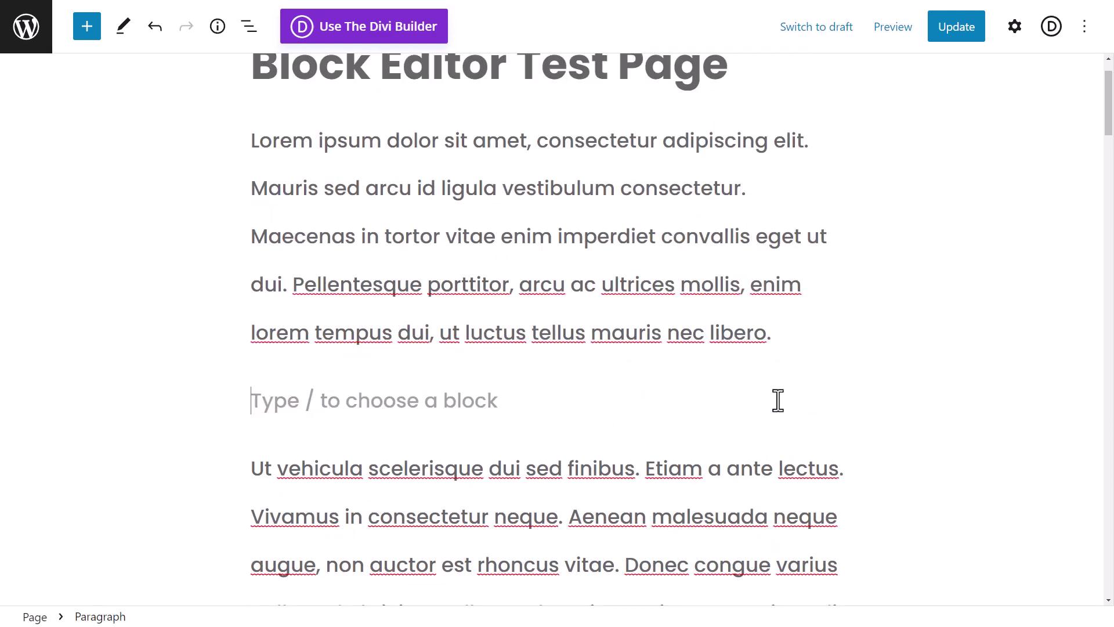
pyautogui.scroll(-4, 678, 349)
pyautogui.scroll(5, 677, 349)
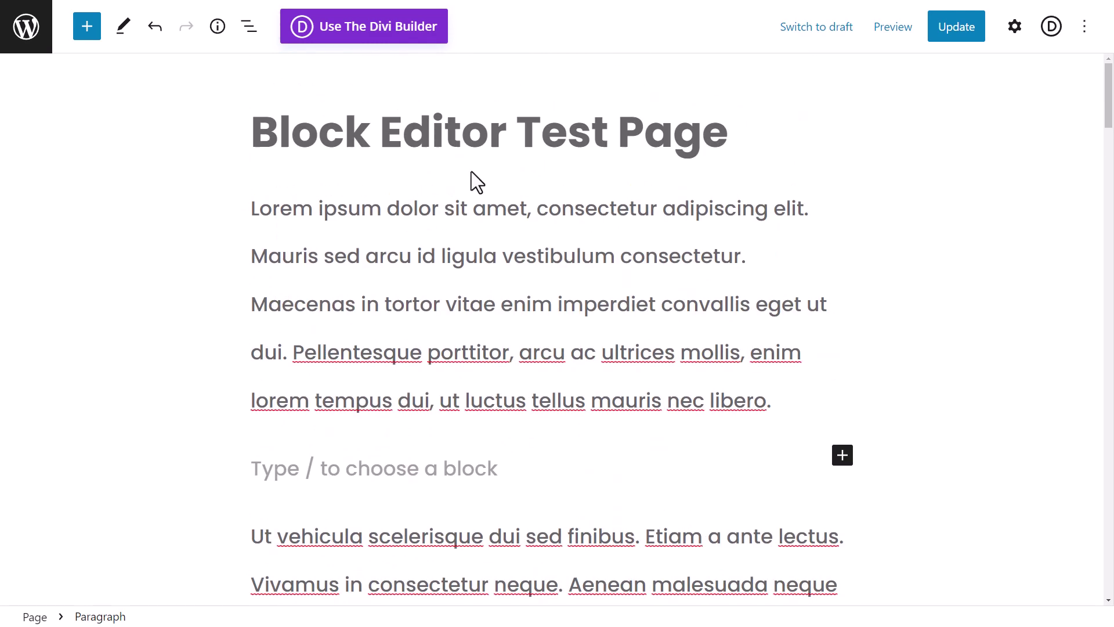
pyautogui.click(257, 208)
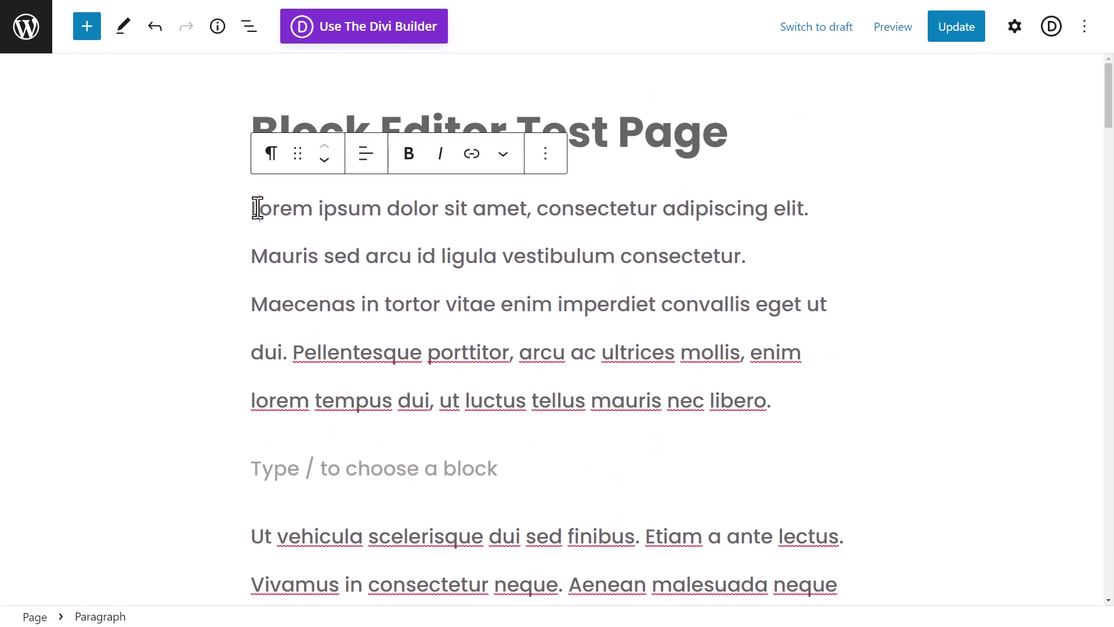
pyautogui.press('Return')
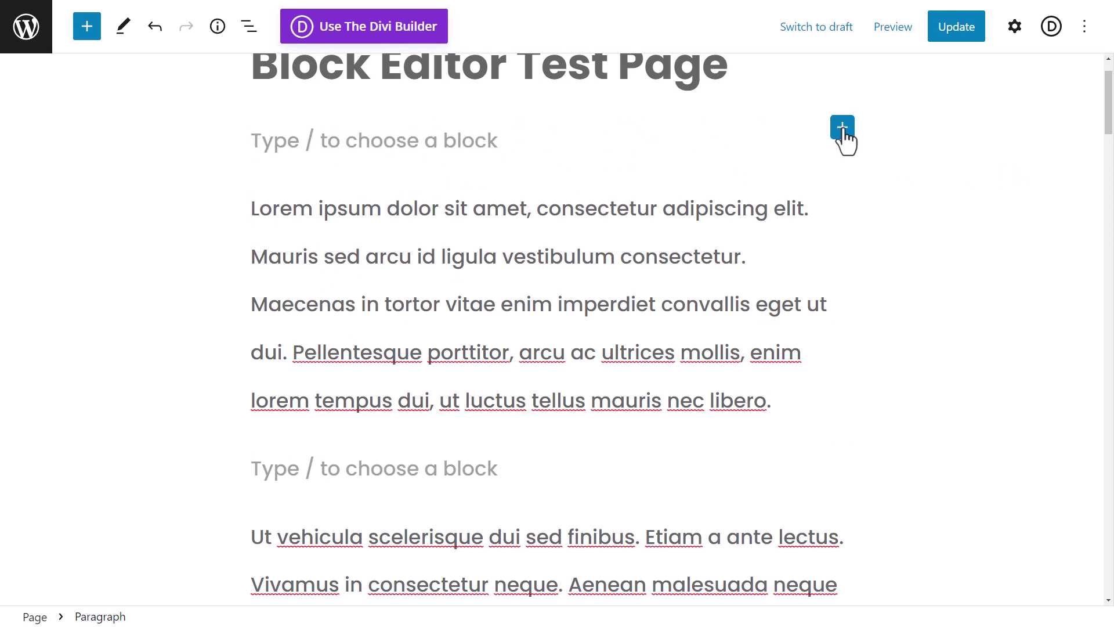
# Turn the top empty block into an Image block with the dock-and-diver photo from the Media Library
pyautogui.click(844, 130)
pyautogui.click(711, 261)
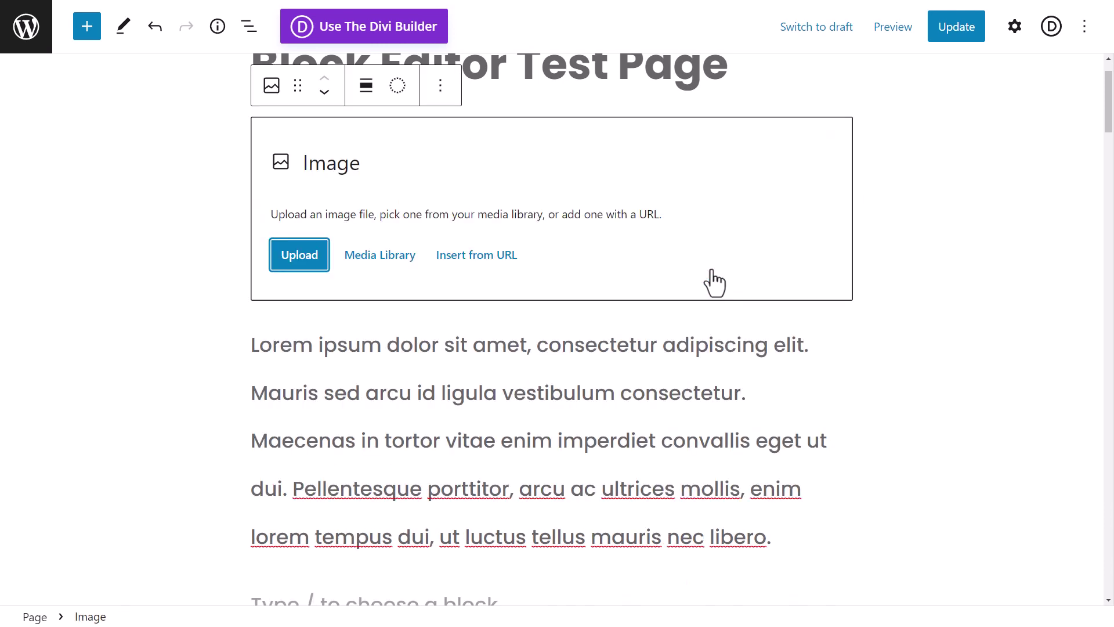
pyautogui.click(378, 258)
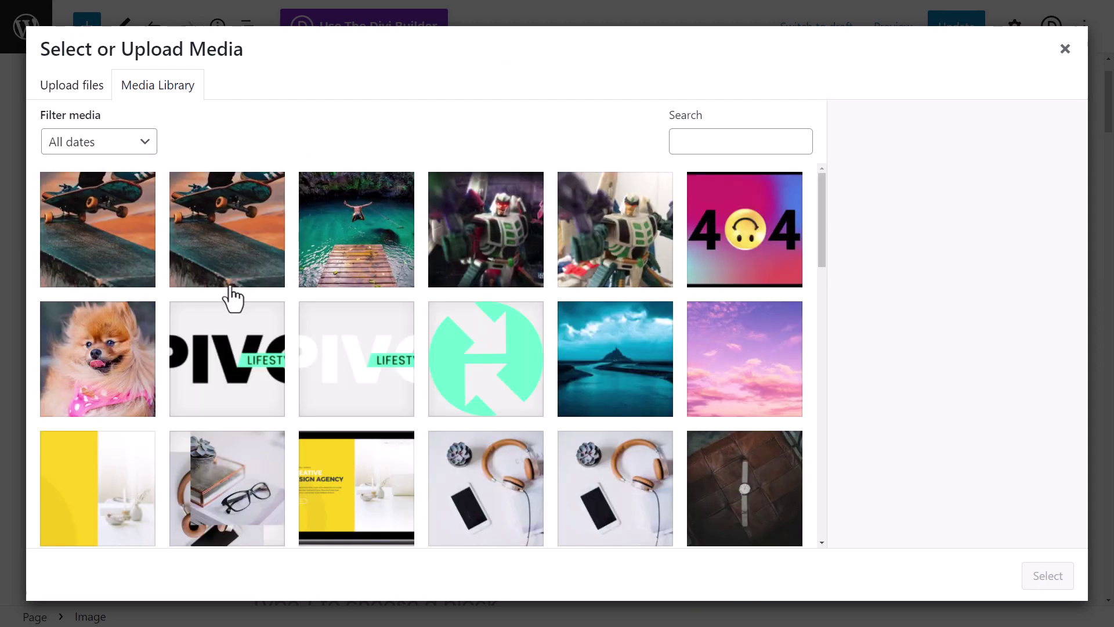
pyautogui.click(359, 256)
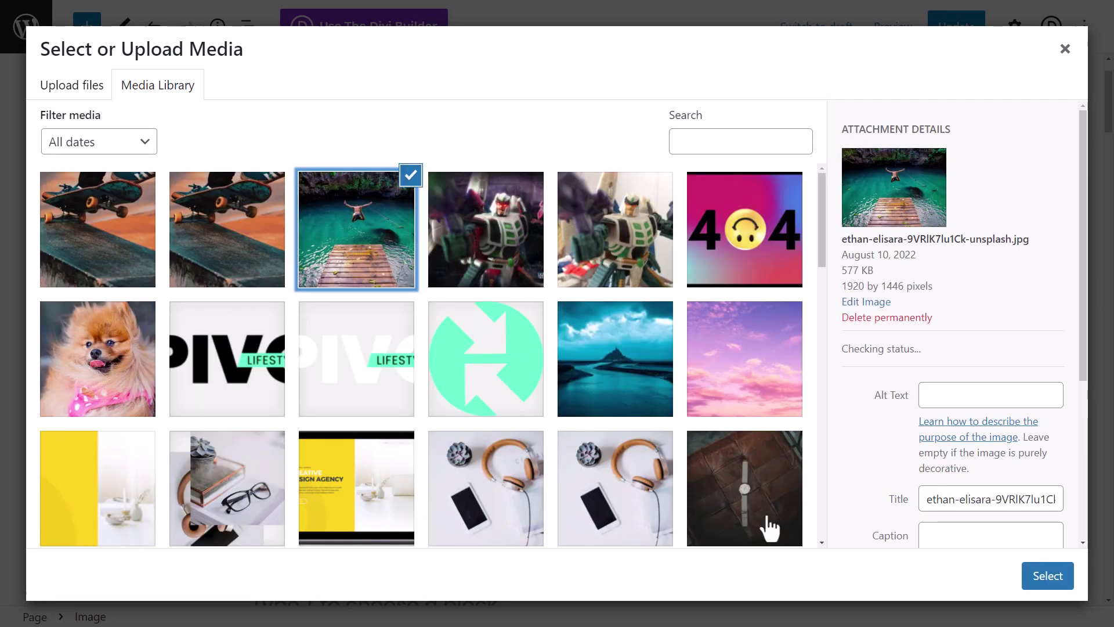
pyautogui.click(1039, 575)
# Float the photo right and make it narrower, then set its alignment to None
pyautogui.click(398, 93)
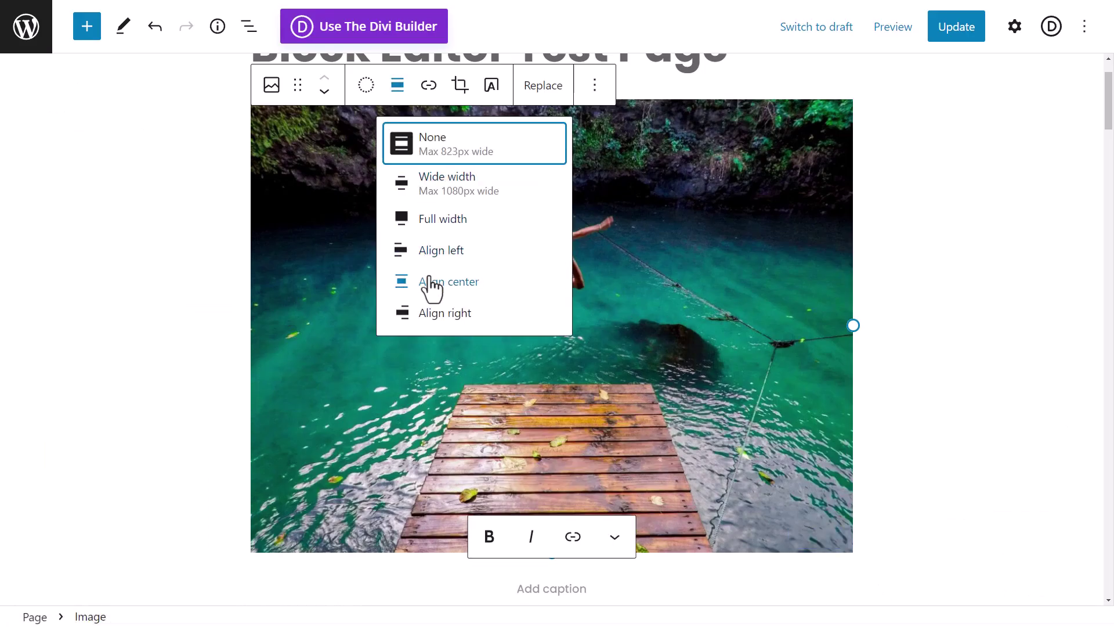
pyautogui.click(433, 324)
pyautogui.moveTo(557, 325); pyautogui.dragTo(785, 318)
pyautogui.scroll(1, 472, 298)
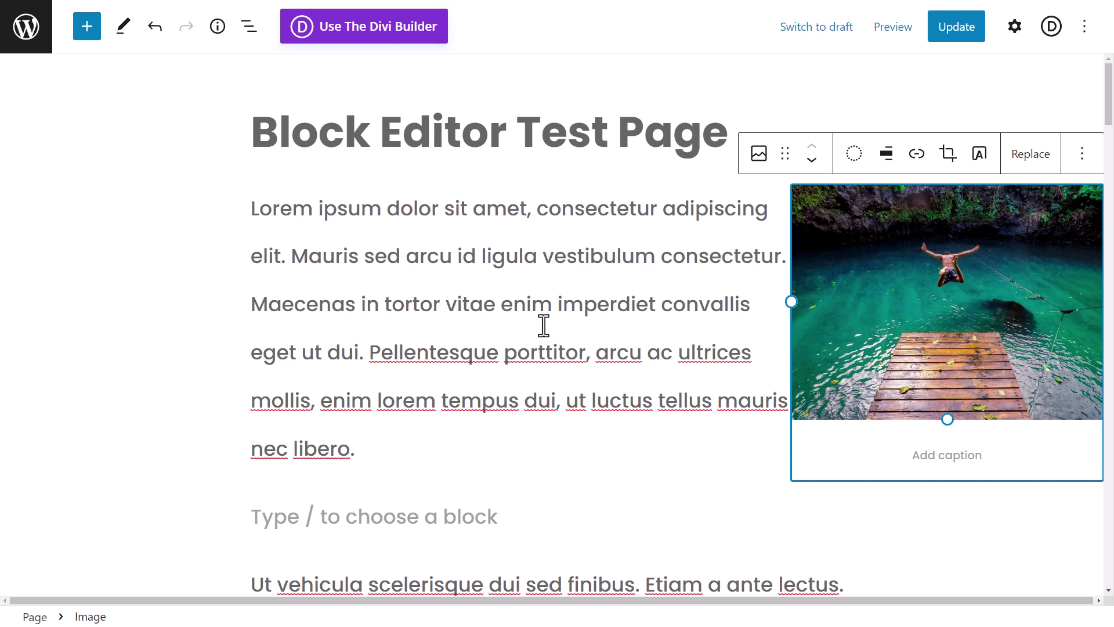
pyautogui.click(889, 171)
pyautogui.click(909, 227)
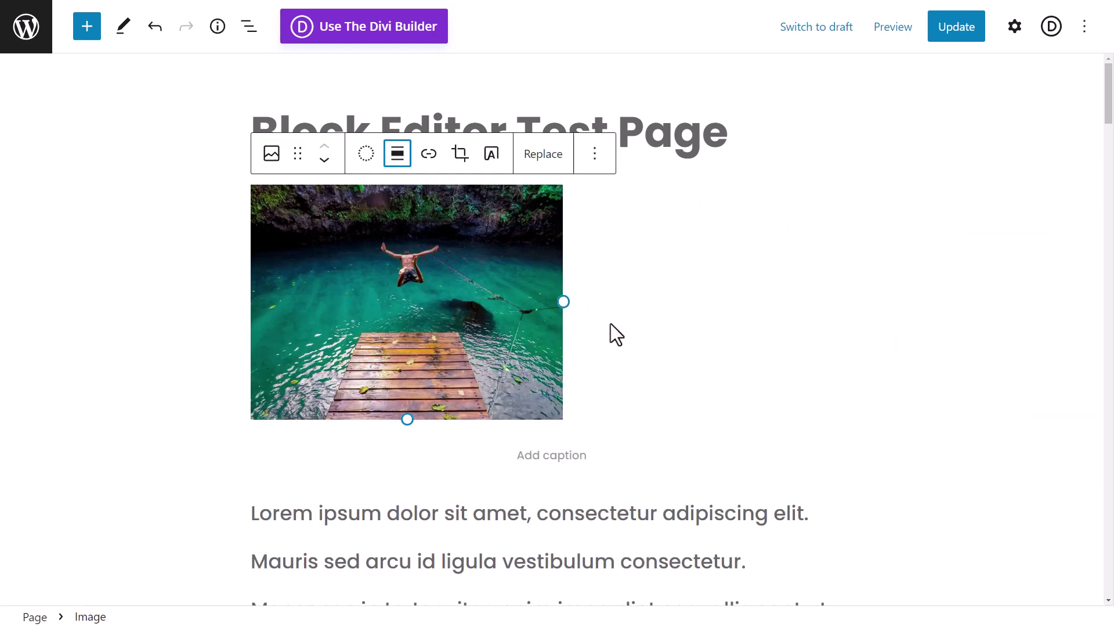
# Insert a Columns block with the 50/50 two-column variation after the Lorem paragraph
pyautogui.scroll(-6, 592, 485)
pyautogui.click(777, 269)
pyautogui.scroll(3, 570, 398)
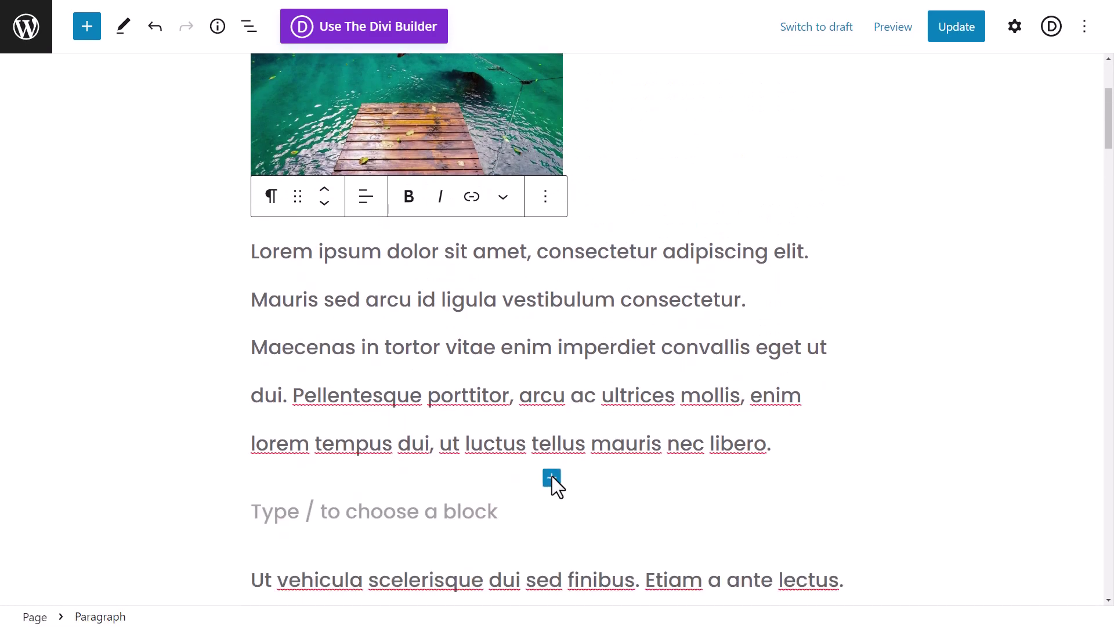
pyautogui.click(551, 477)
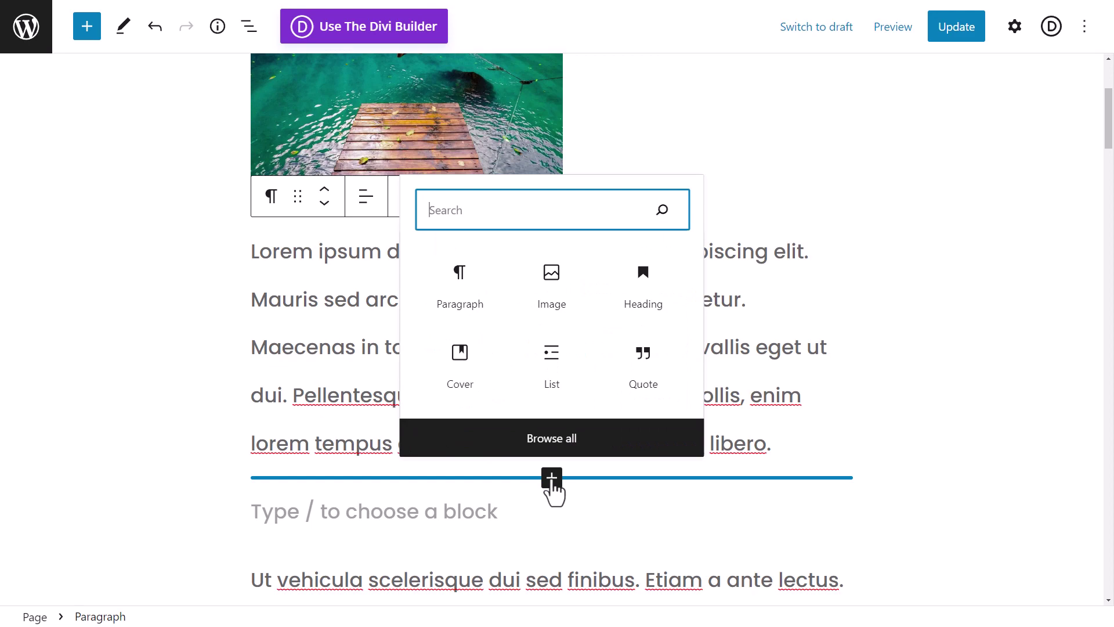
pyautogui.write('column')
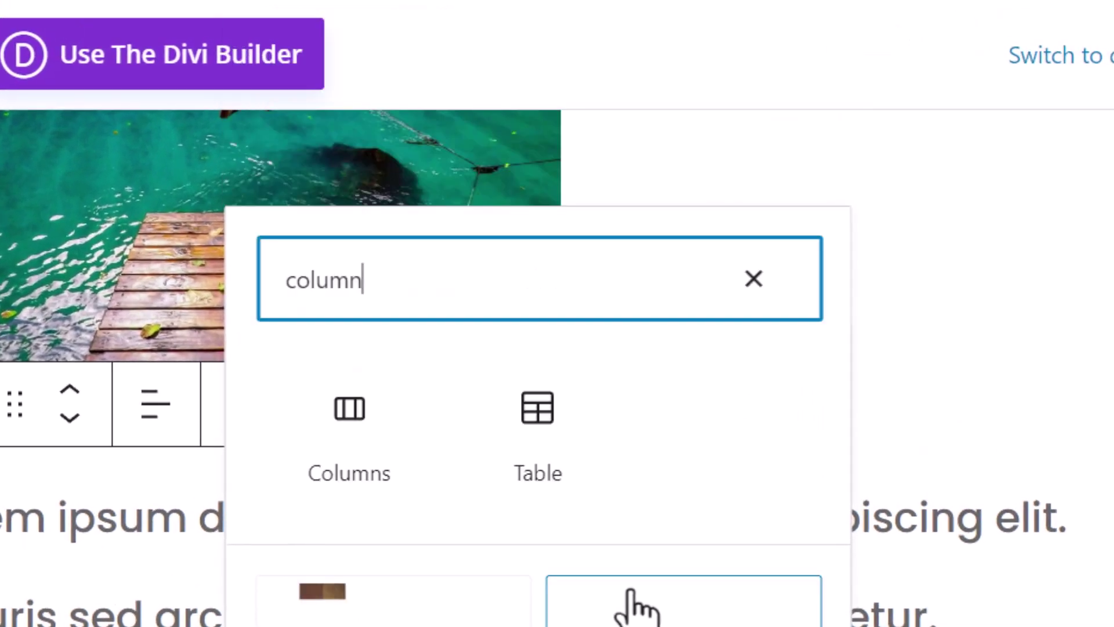
pyautogui.click(348, 390)
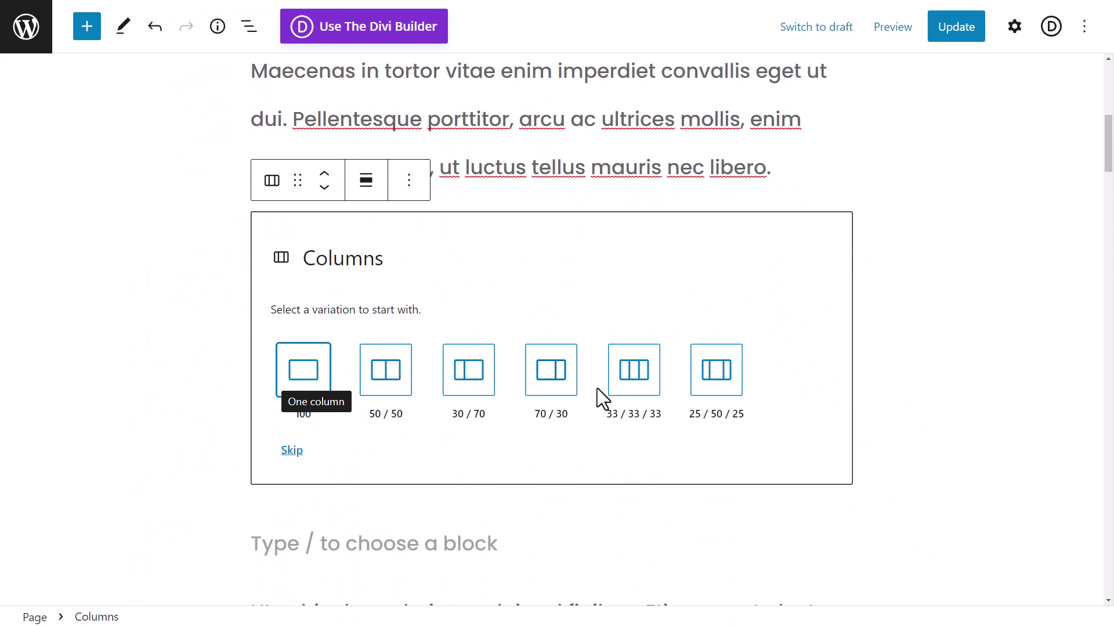
pyautogui.click(392, 379)
# Drag the Lorem ipsum paragraph into the right column
pyautogui.scroll(1, 547, 331)
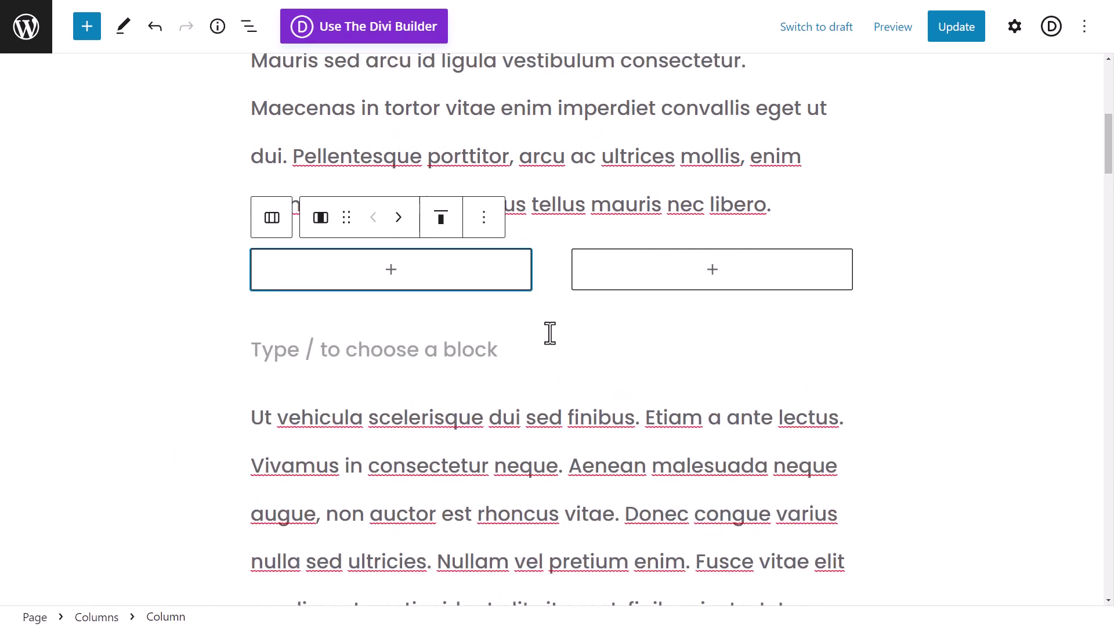
pyautogui.click(542, 416)
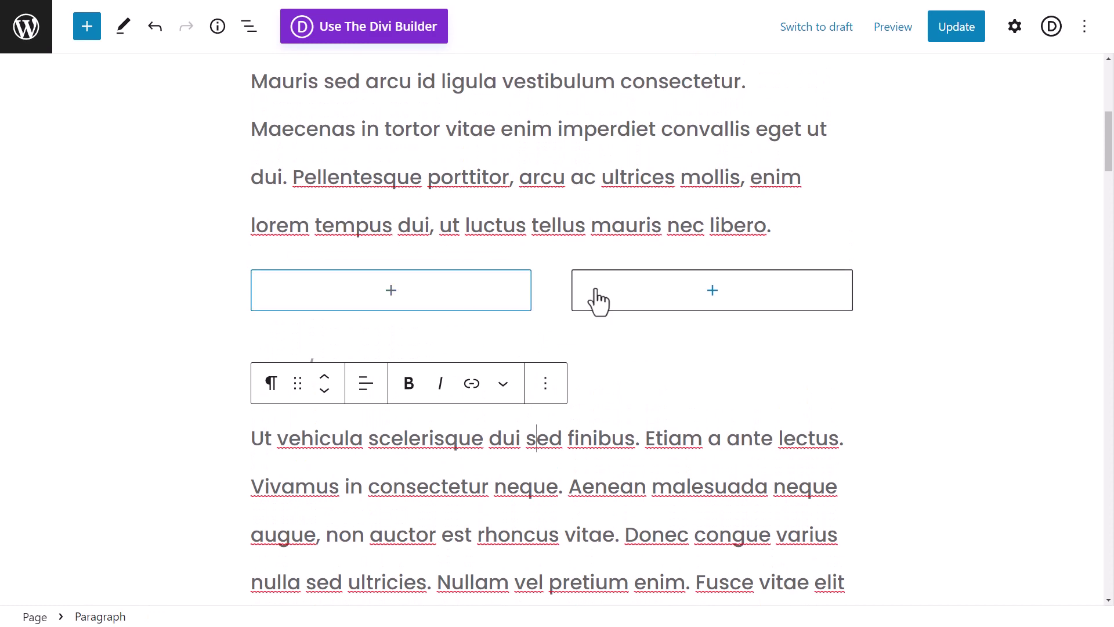
pyautogui.scroll(3, 597, 302)
pyautogui.click(594, 231)
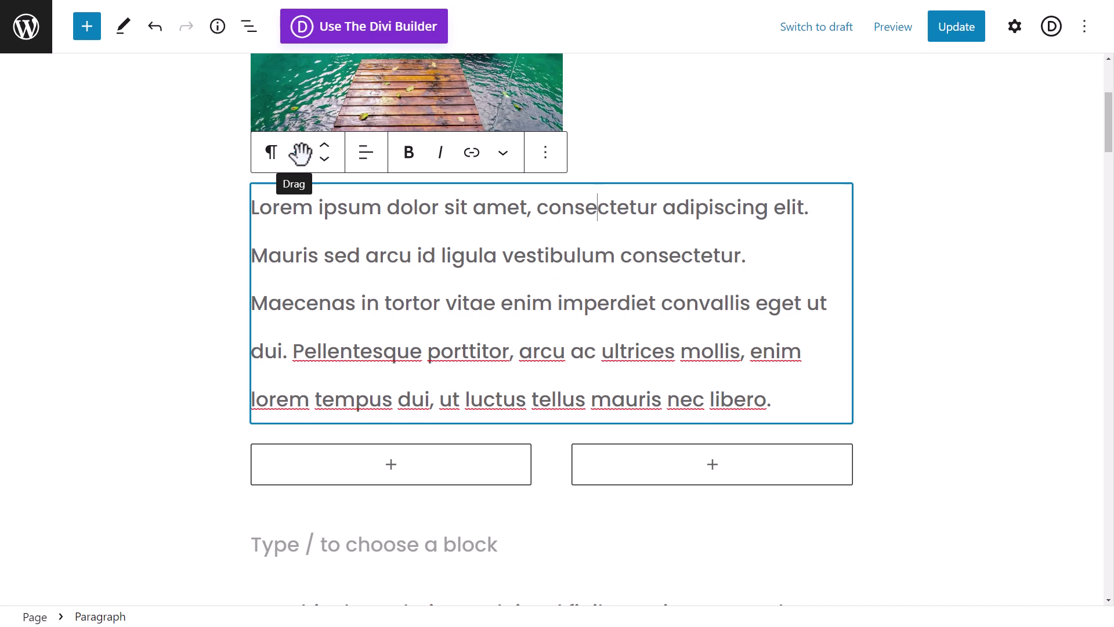
pyautogui.moveTo(300, 152); pyautogui.dragTo(723, 186)
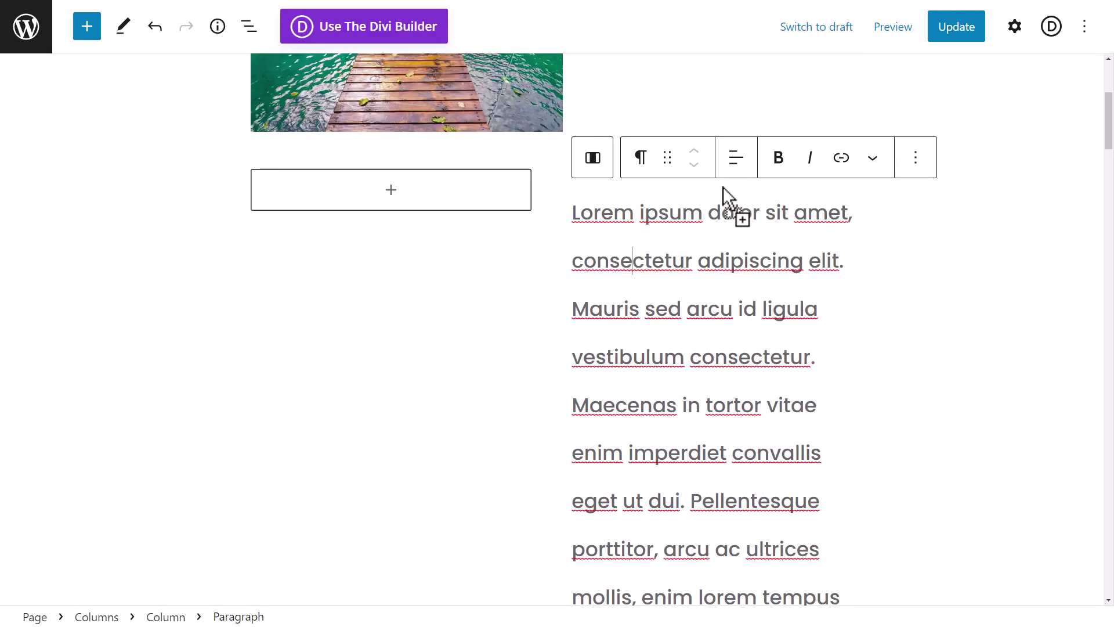
# Drag the dock photo into the empty left column beside the Lorem paragraph
pyautogui.scroll(5, 450, 288)
pyautogui.click(450, 288)
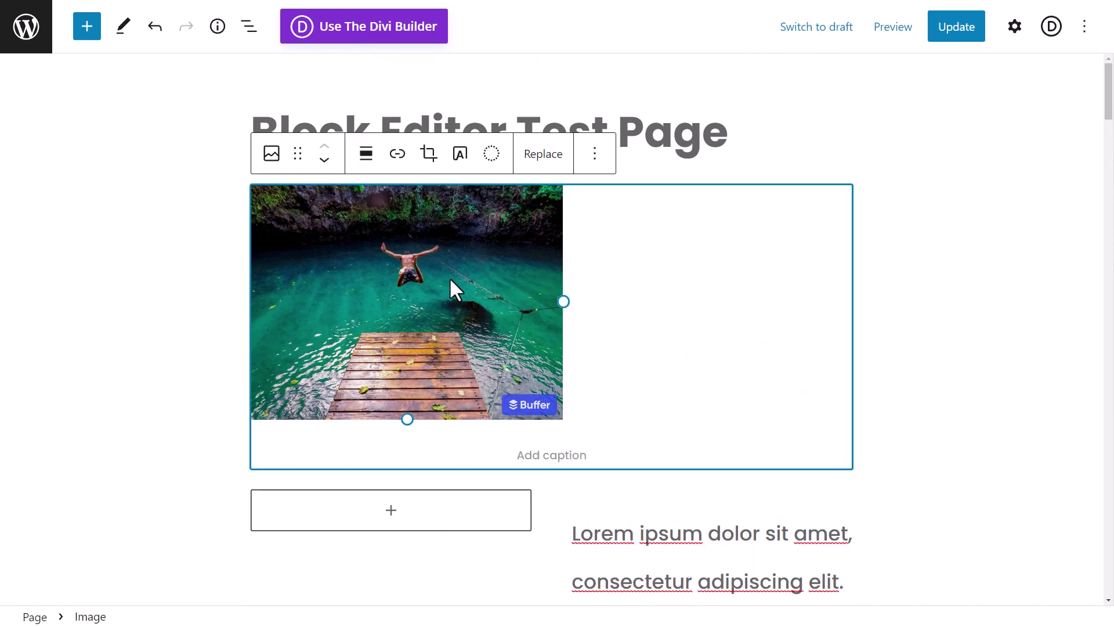
pyautogui.moveTo(298, 153); pyautogui.dragTo(400, 508)
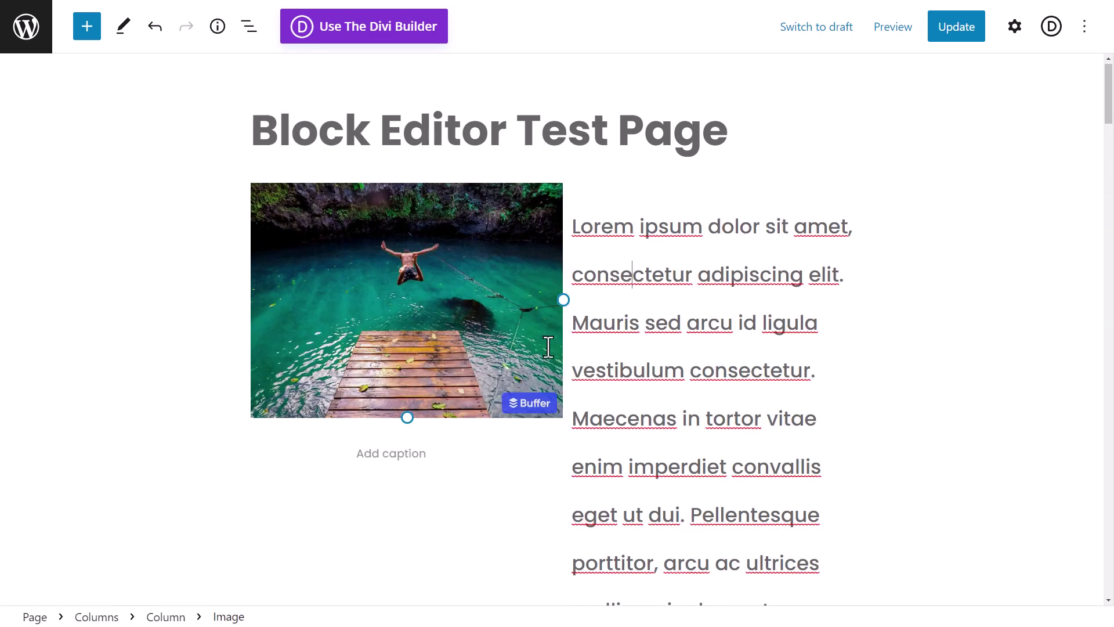
pyautogui.scroll(-2, 595, 176)
pyautogui.click(595, 175)
pyautogui.scroll(2, 604, 318)
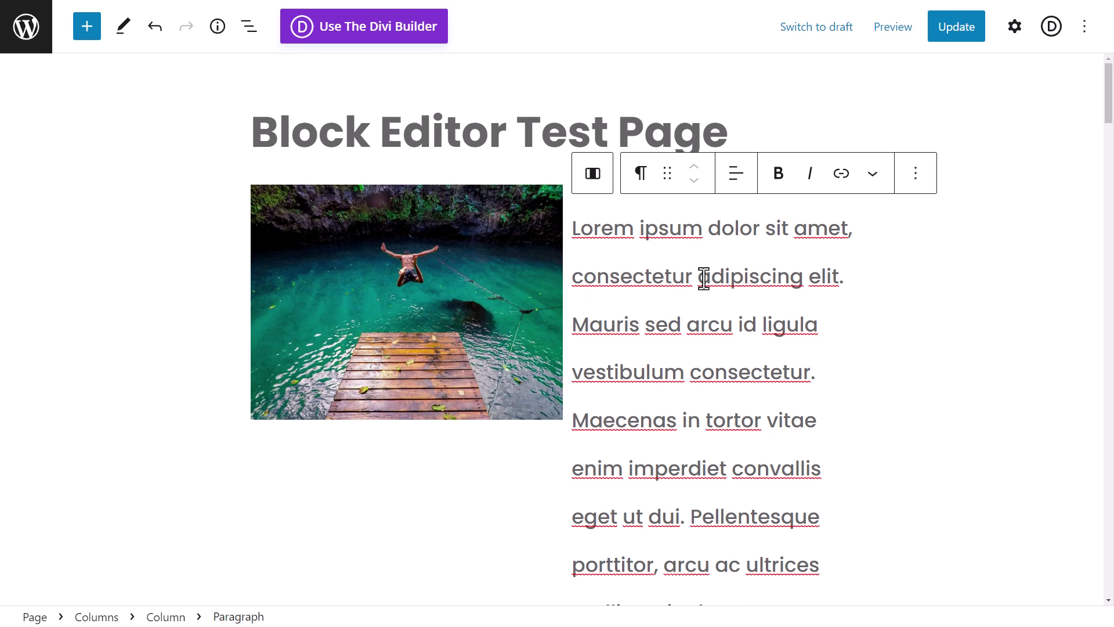
# Try middle and bottom vertical alignment on the image column, then set it to Align top
pyautogui.click(446, 248)
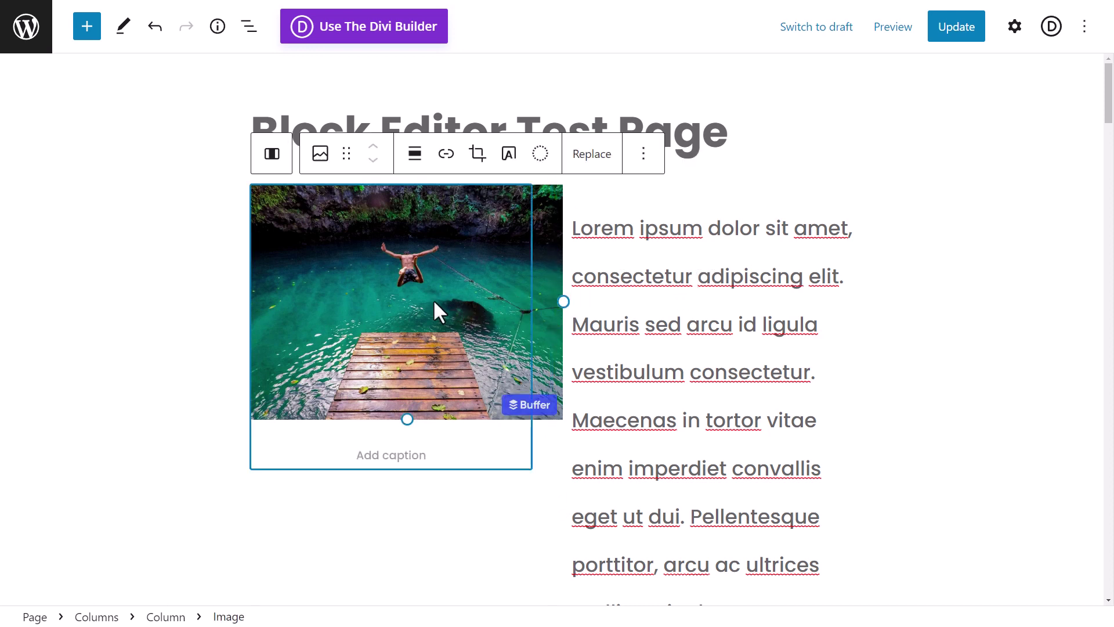
pyautogui.click(478, 539)
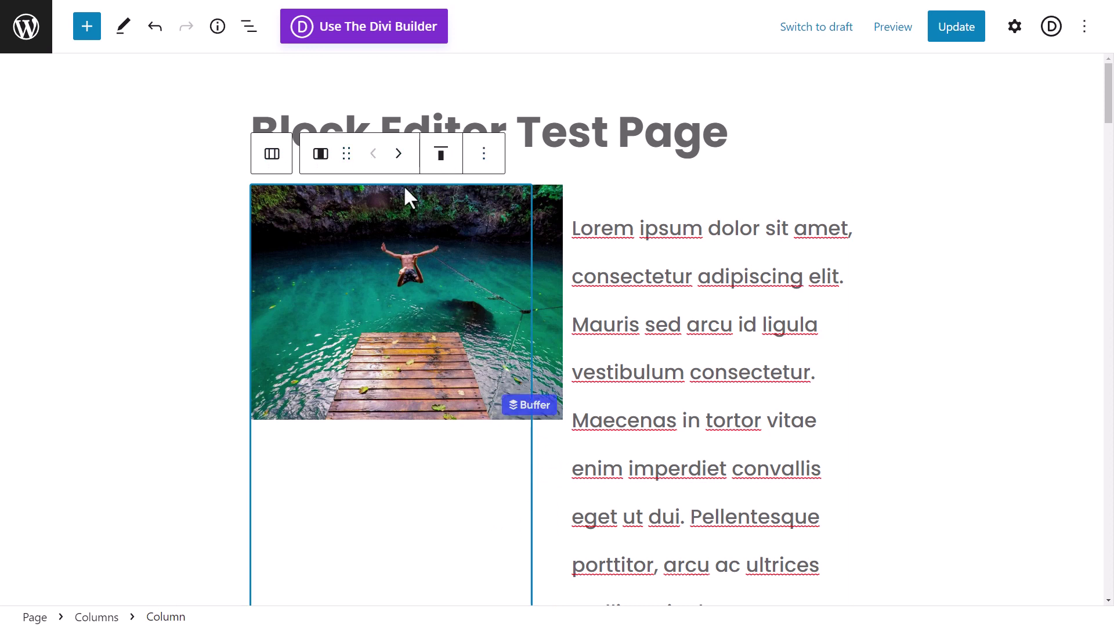
pyautogui.click(440, 155)
pyautogui.click(464, 240)
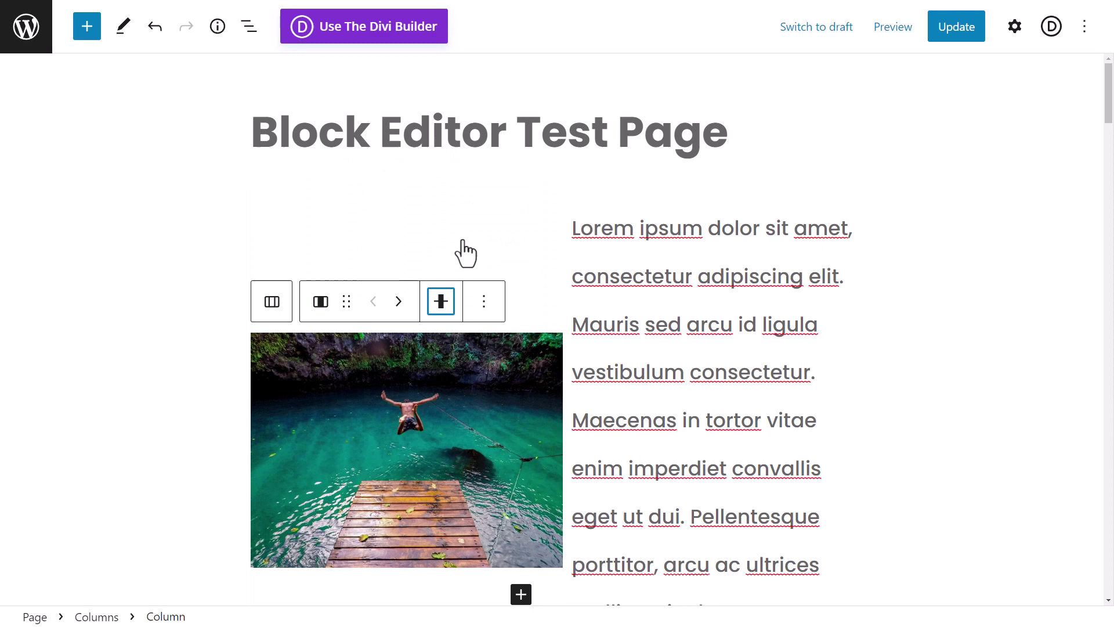
pyautogui.click(443, 301)
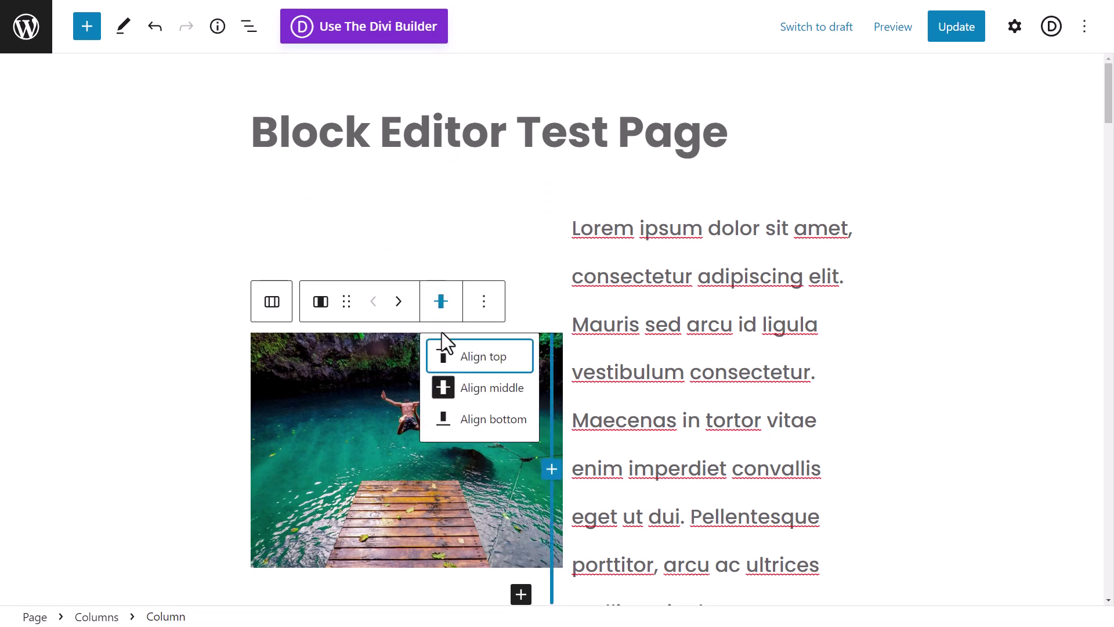
pyautogui.click(445, 421)
pyautogui.click(442, 452)
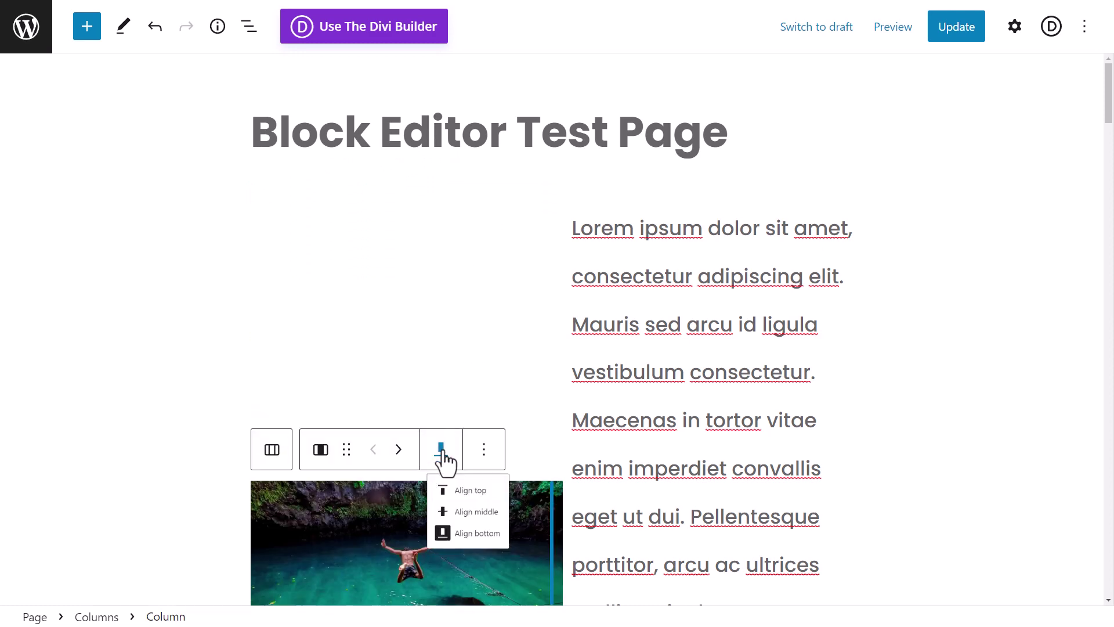
pyautogui.click(479, 498)
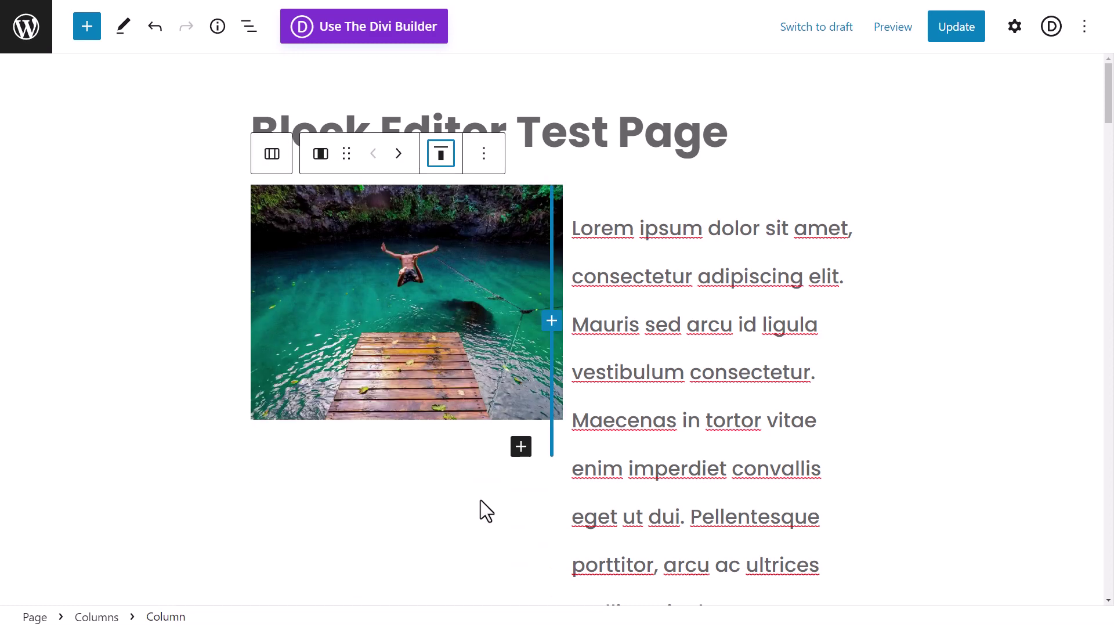
# Select the whole two-column block via the paragraph and its parent column
pyautogui.click(703, 244)
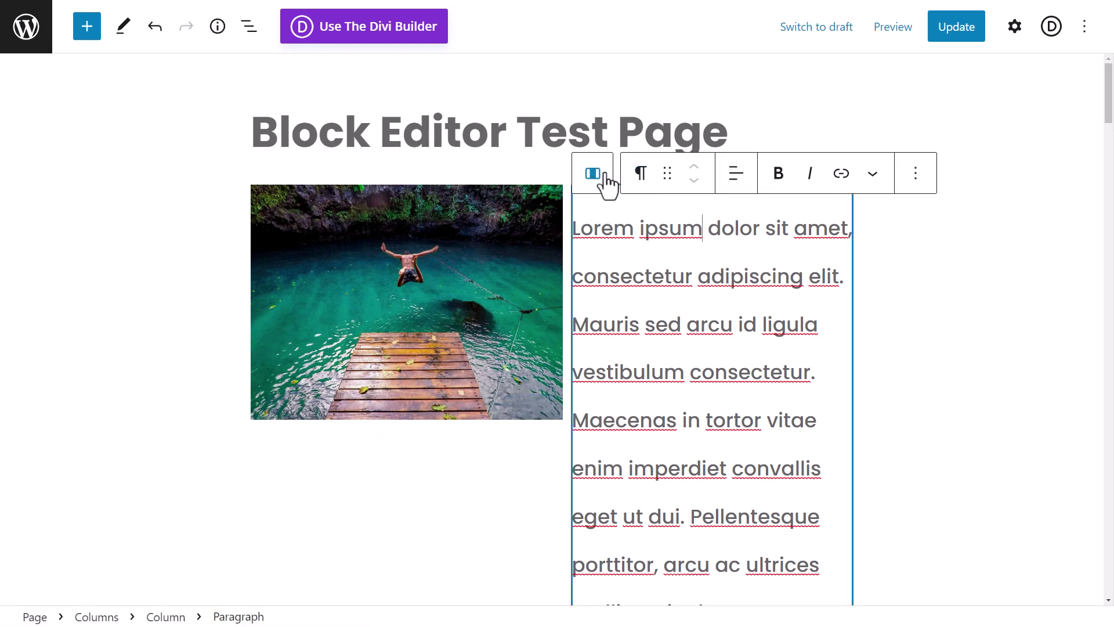
pyautogui.click(592, 175)
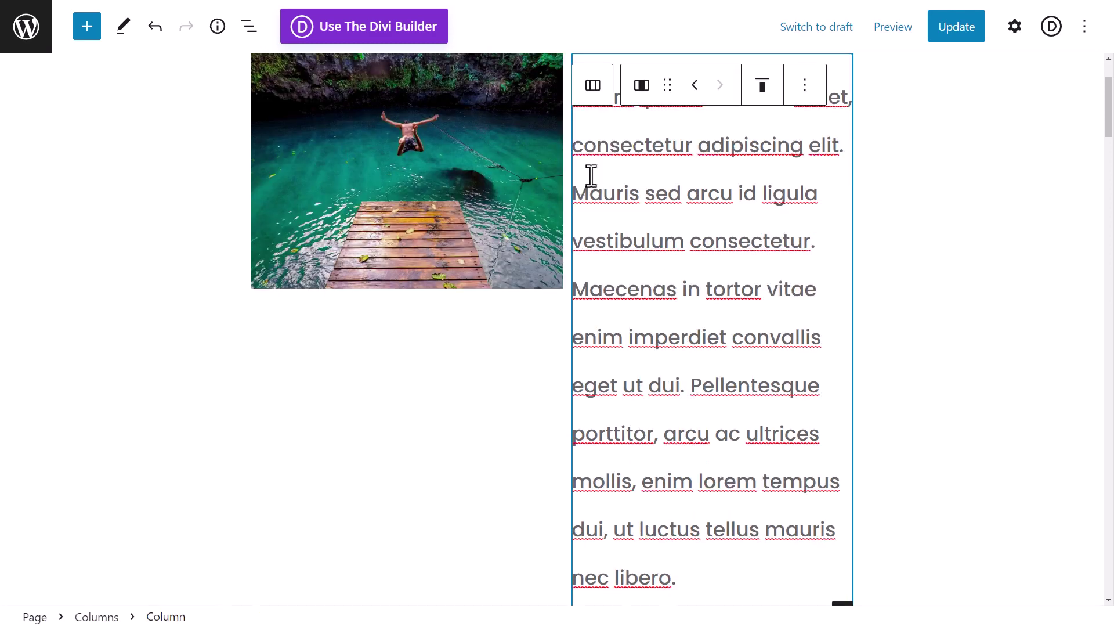
pyautogui.click(591, 145)
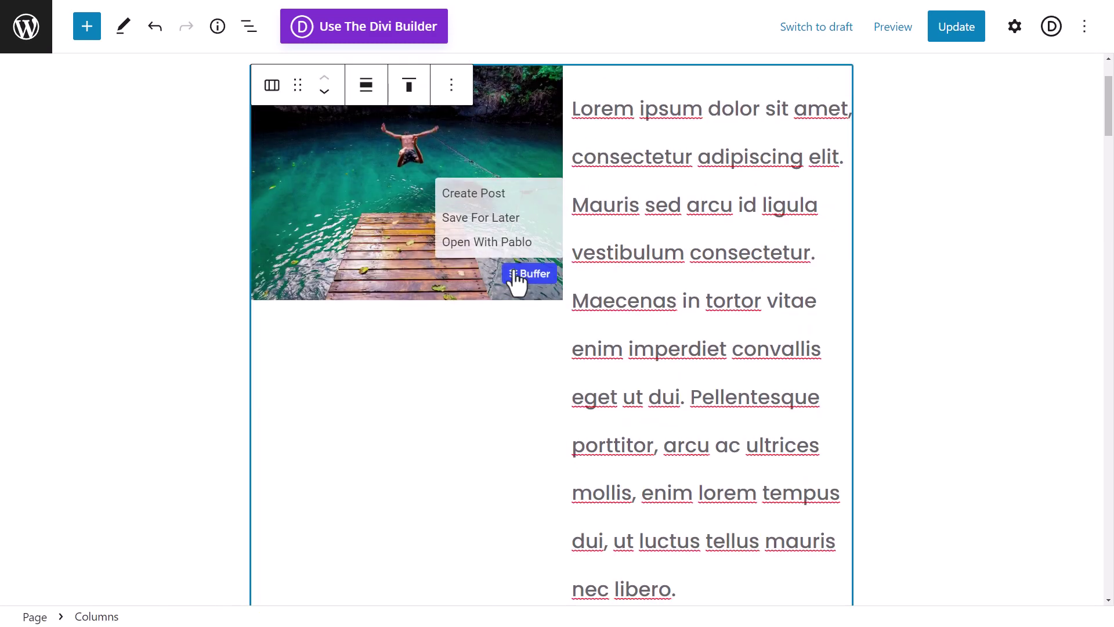
pyautogui.scroll(2, 493, 233)
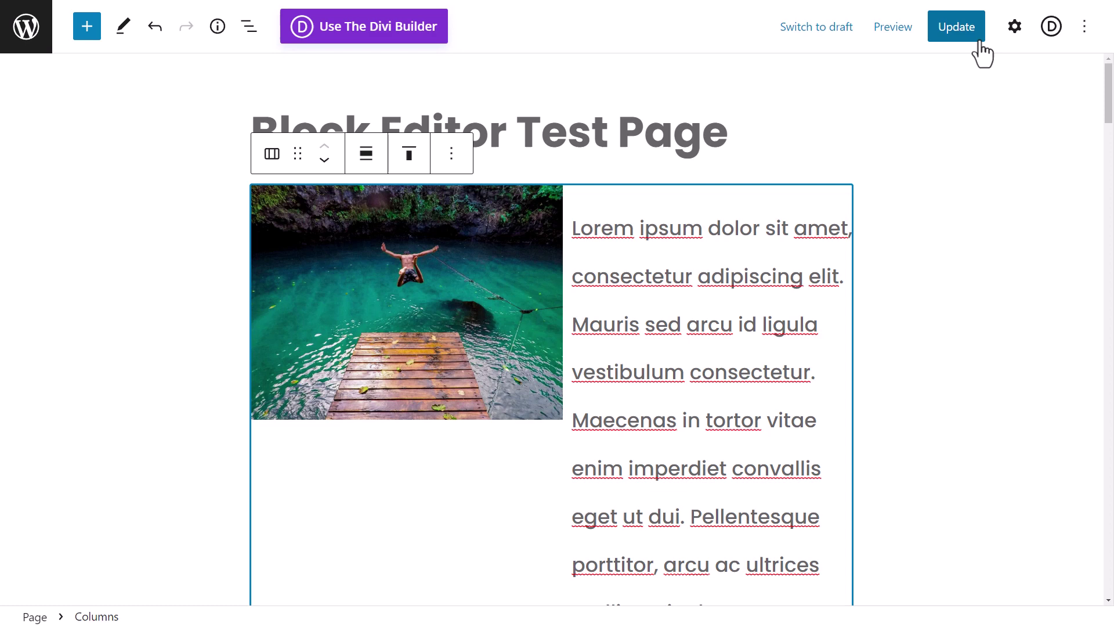
# Show the Columns block settings, check that the layout stacks in Mobile preview, then return to Desktop
pyautogui.click(1016, 29)
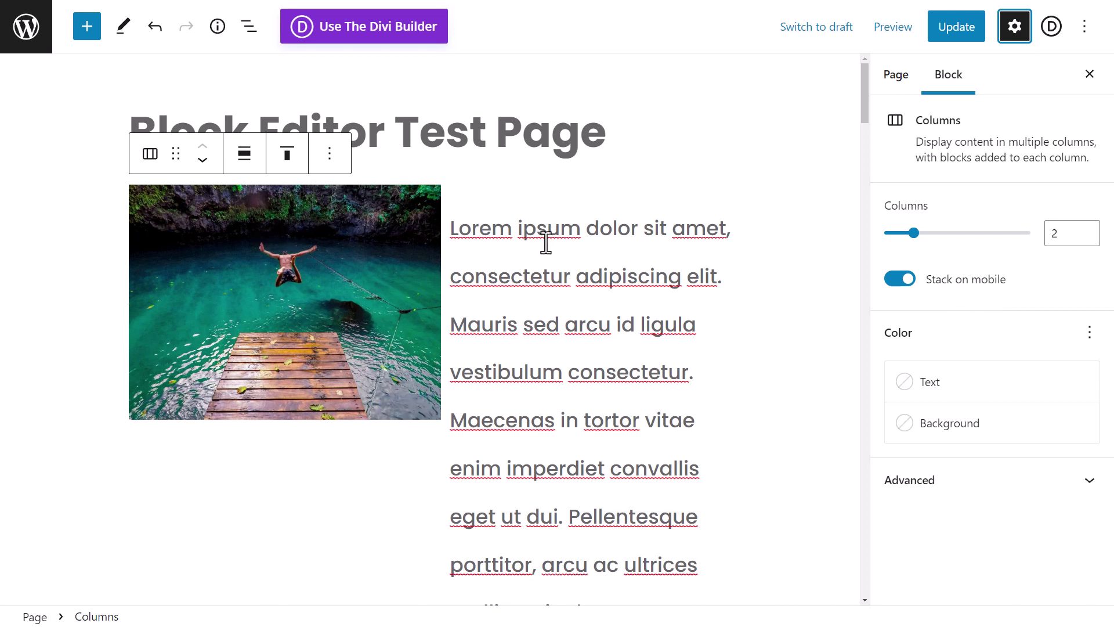
pyautogui.click(888, 30)
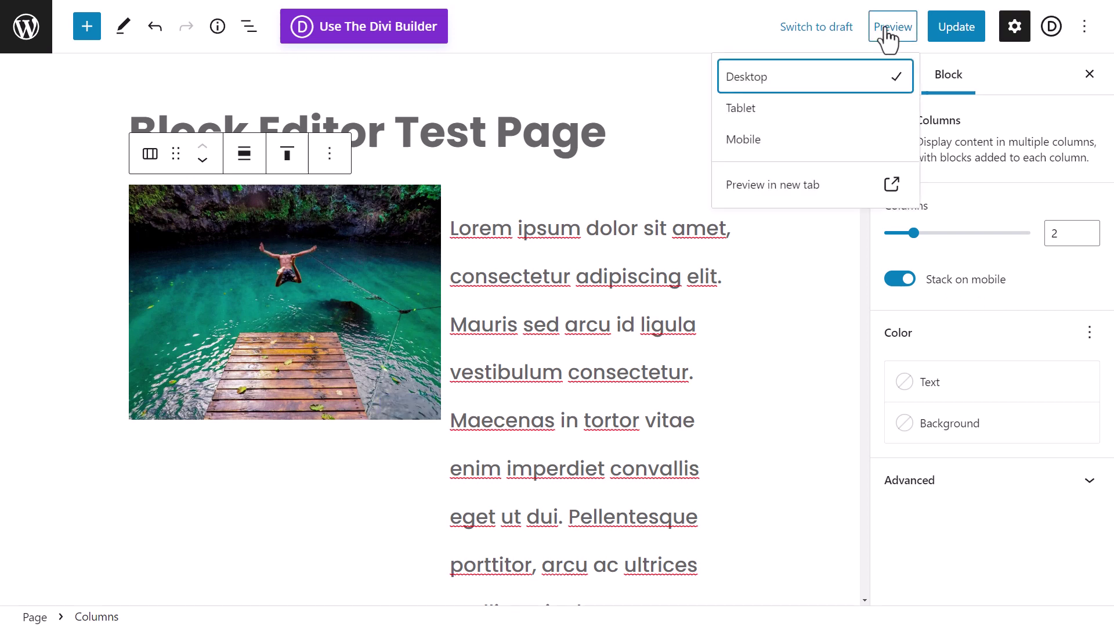
pyautogui.click(744, 141)
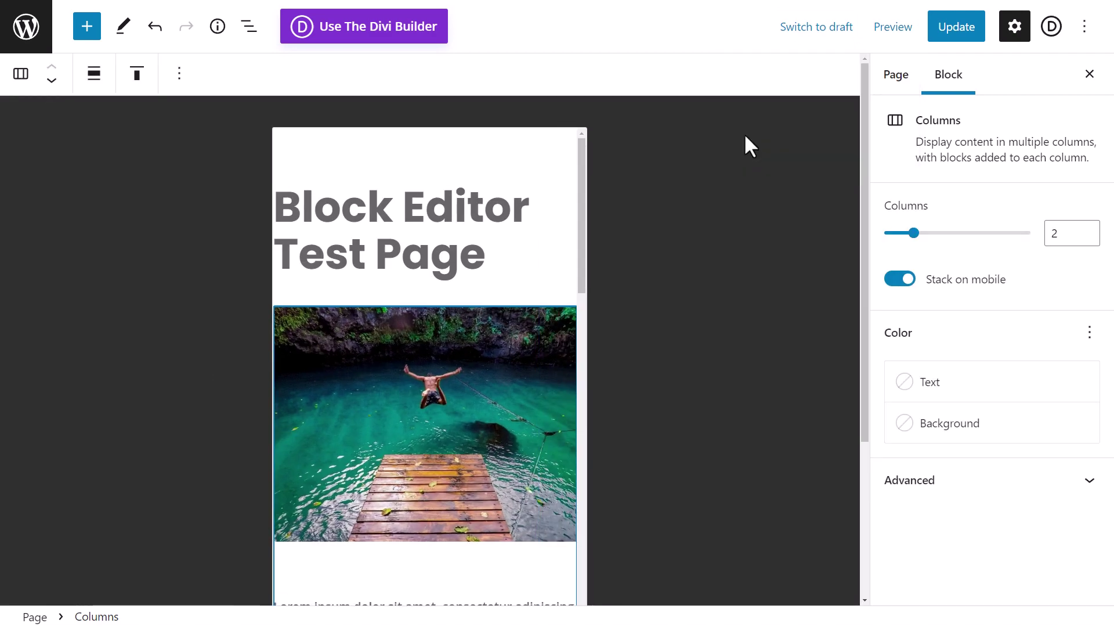
pyautogui.scroll(-5, 448, 235)
pyautogui.scroll(4, 424, 319)
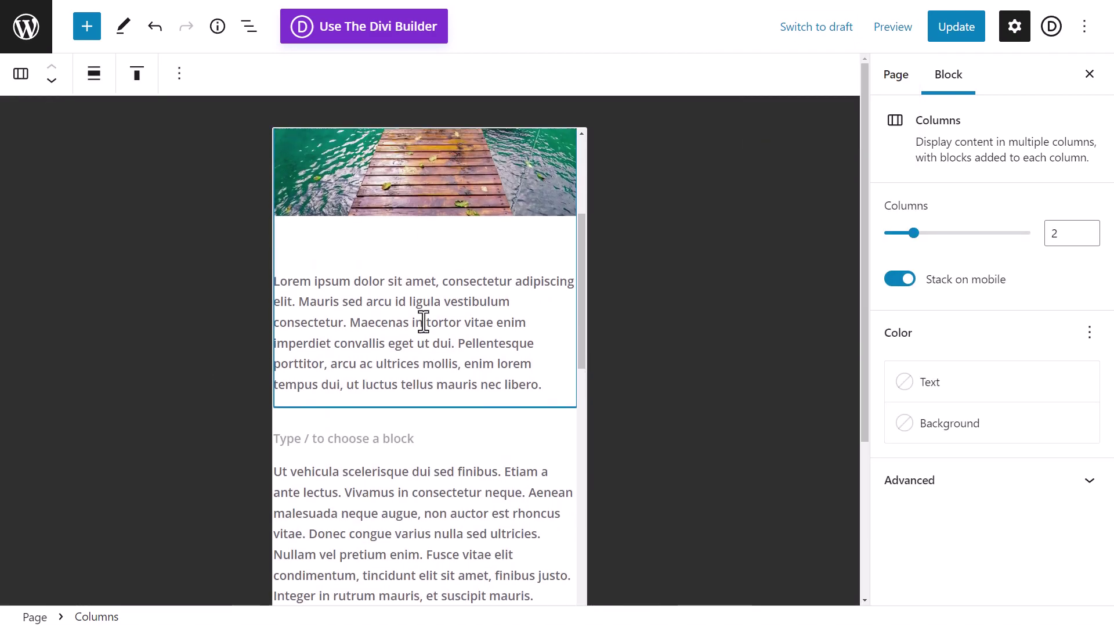
pyautogui.click(895, 31)
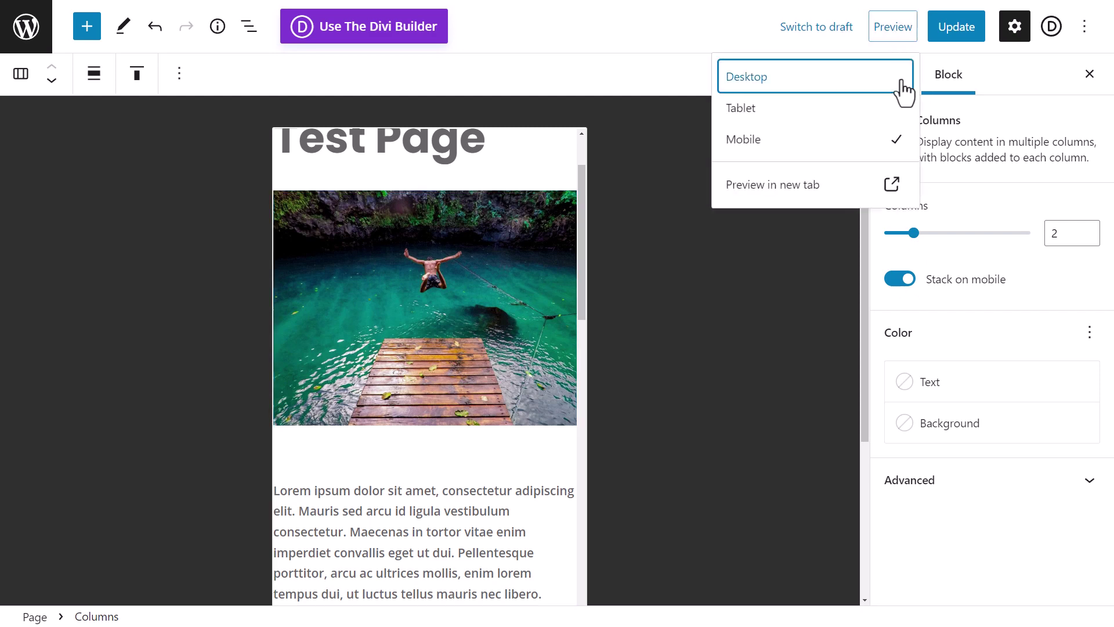
pyautogui.click(801, 87)
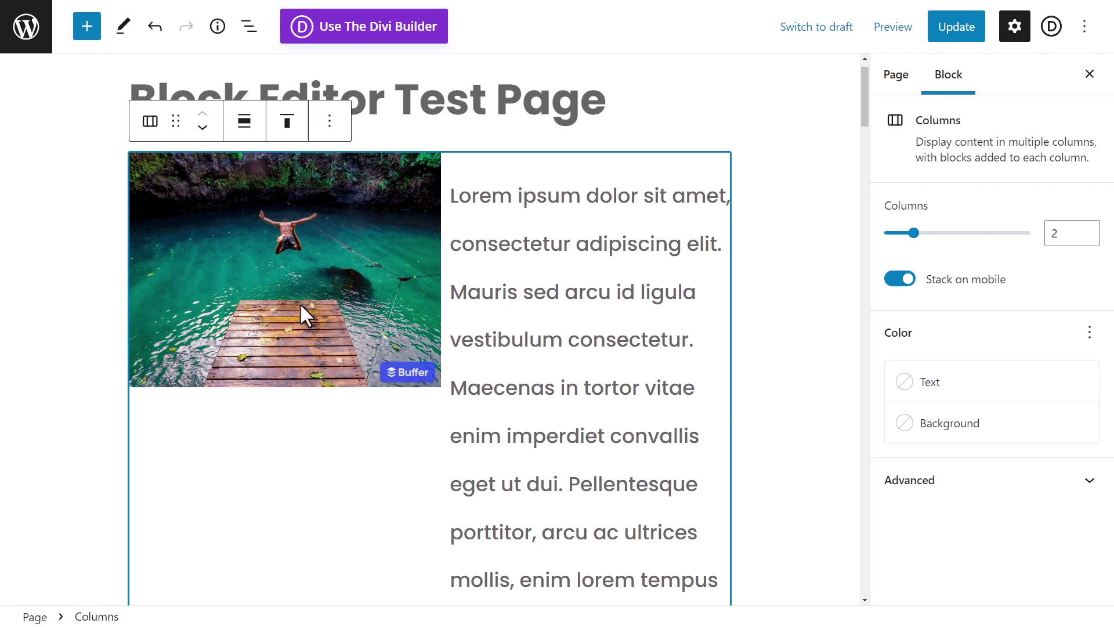
pyautogui.scroll(-2, 515, 334)
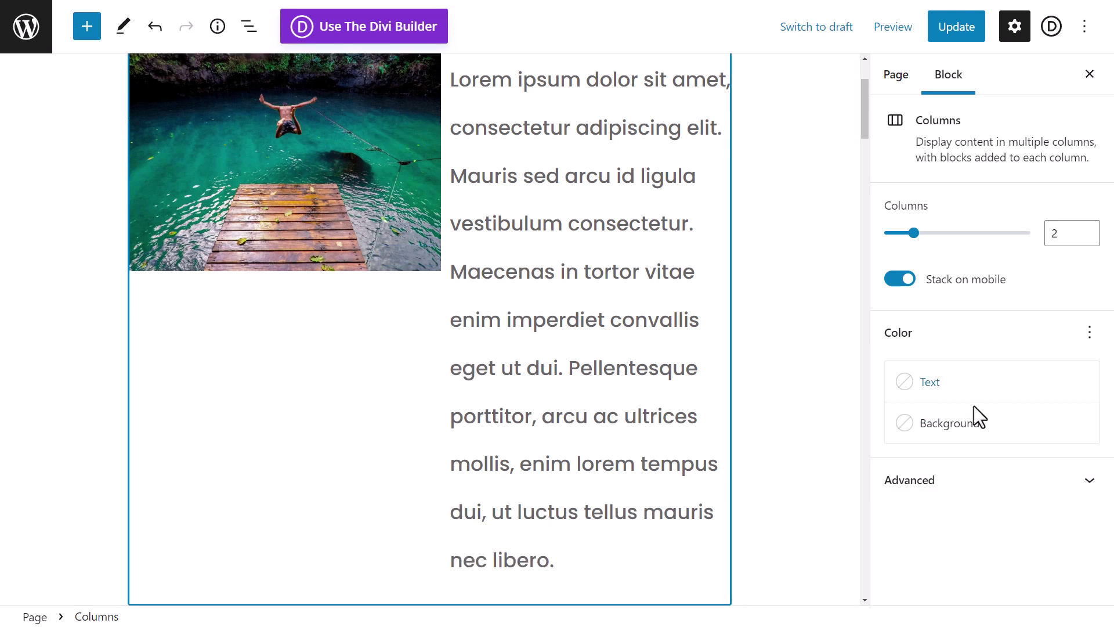
# Preview the page in a new tab and inspect the photo and Lorem paragraph side by side
pyautogui.scroll(2, 551, 354)
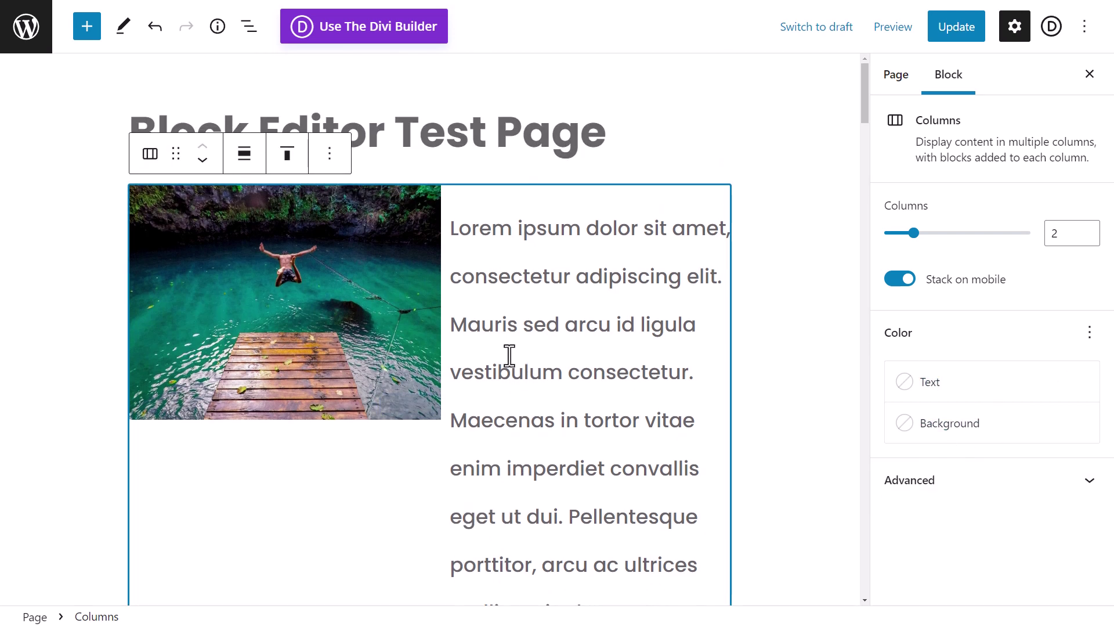
pyautogui.click(911, 27)
pyautogui.click(772, 189)
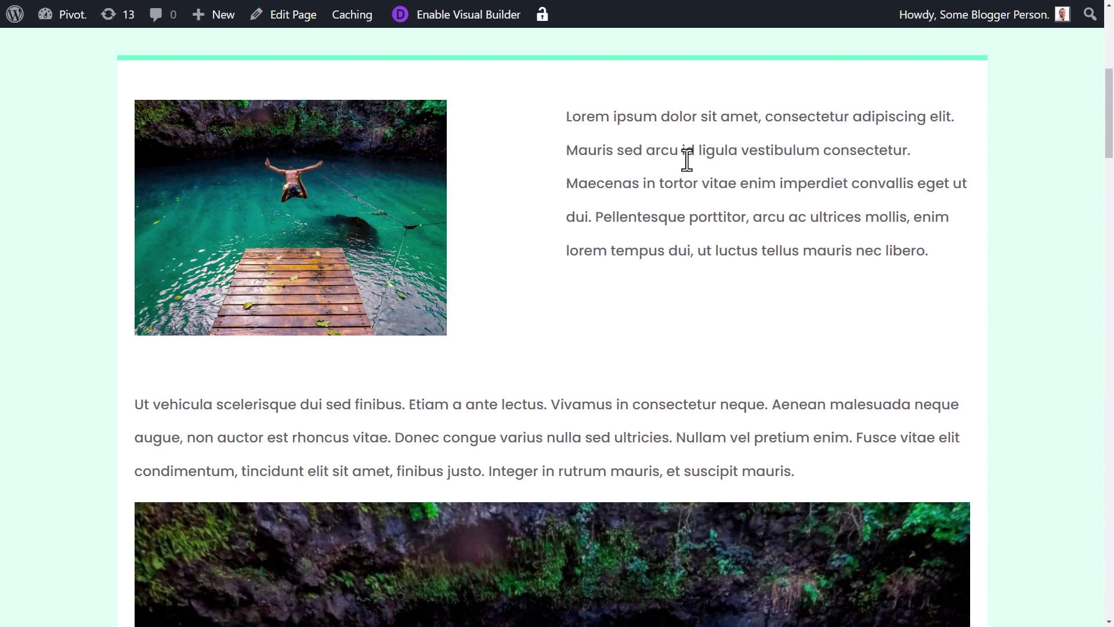
pyautogui.tripleClick(903, 249)
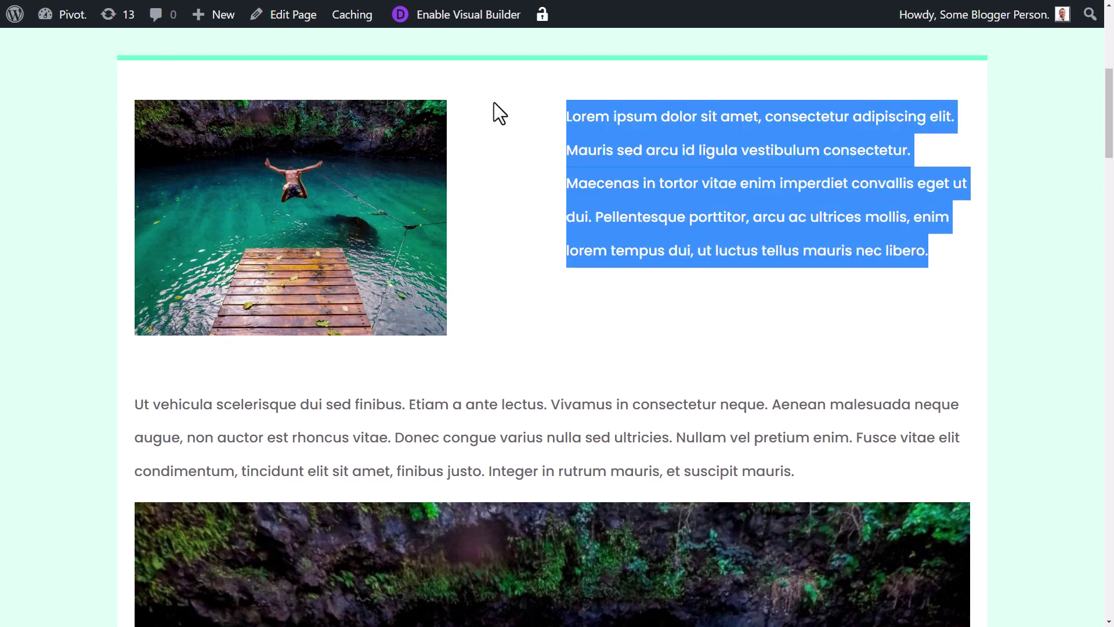
pyautogui.scroll(7, 485, 294)
pyautogui.scroll(-7, 468, 468)
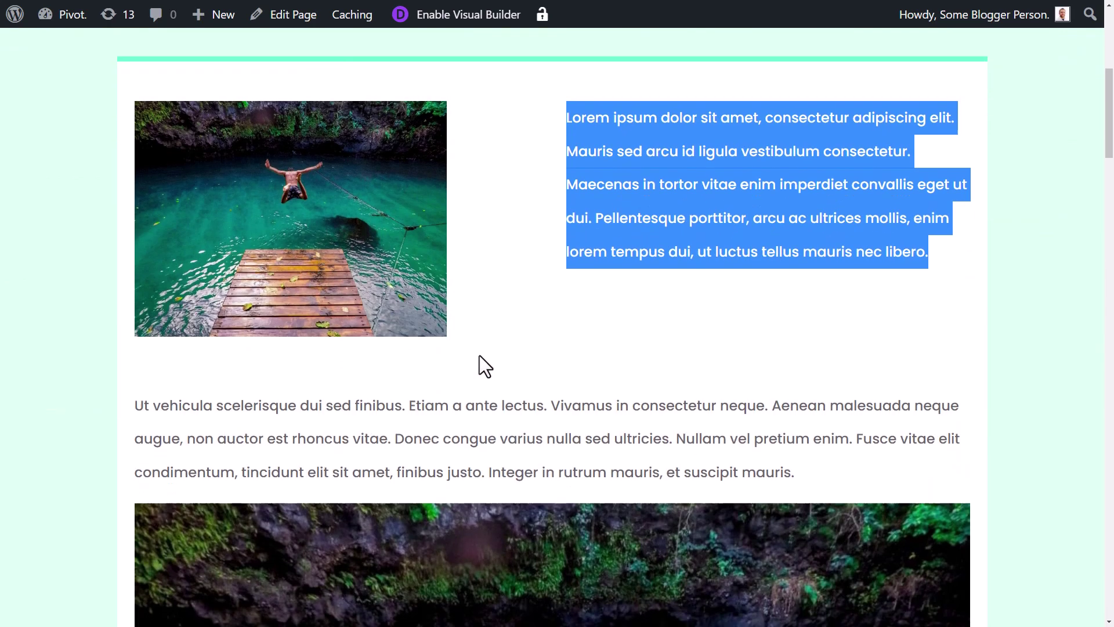
pyautogui.scroll(-2, 479, 355)
pyautogui.scroll(8, 477, 385)
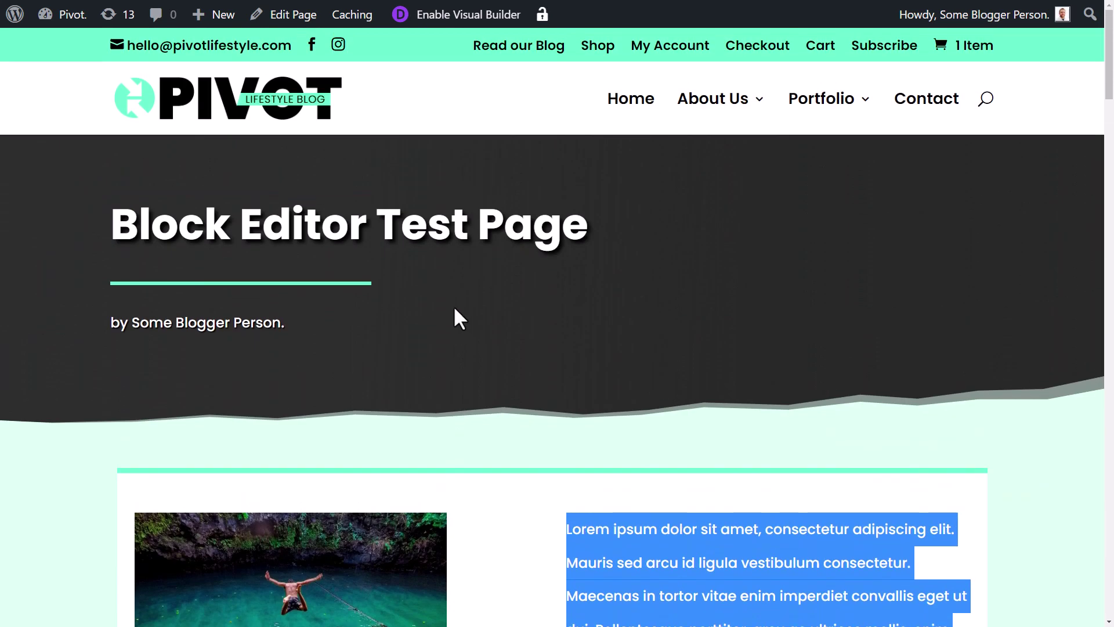
pyautogui.scroll(-3, 486, 409)
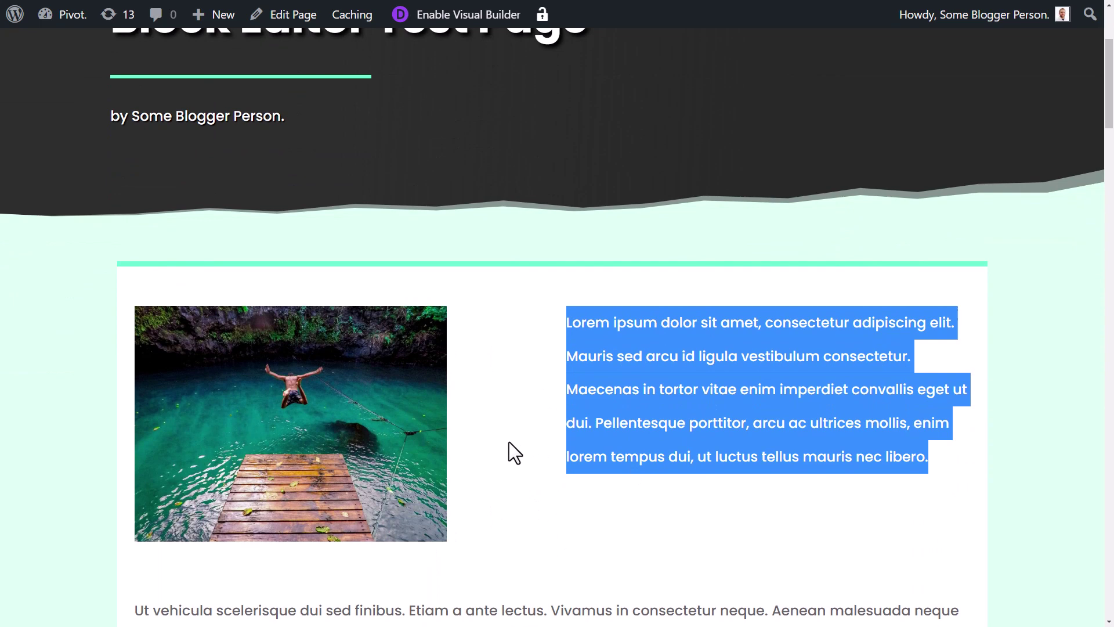
# Close the preview tab and delete the whole image-and-text Columns block
pyautogui.hotkey('ctrl', 'w')
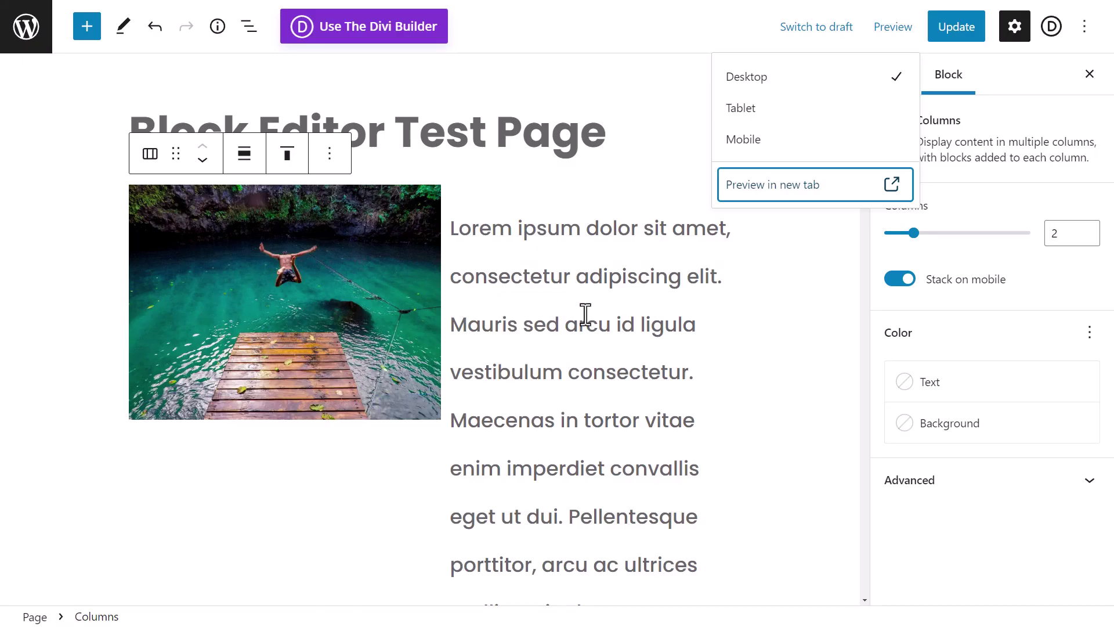
pyautogui.scroll(-3, 537, 320)
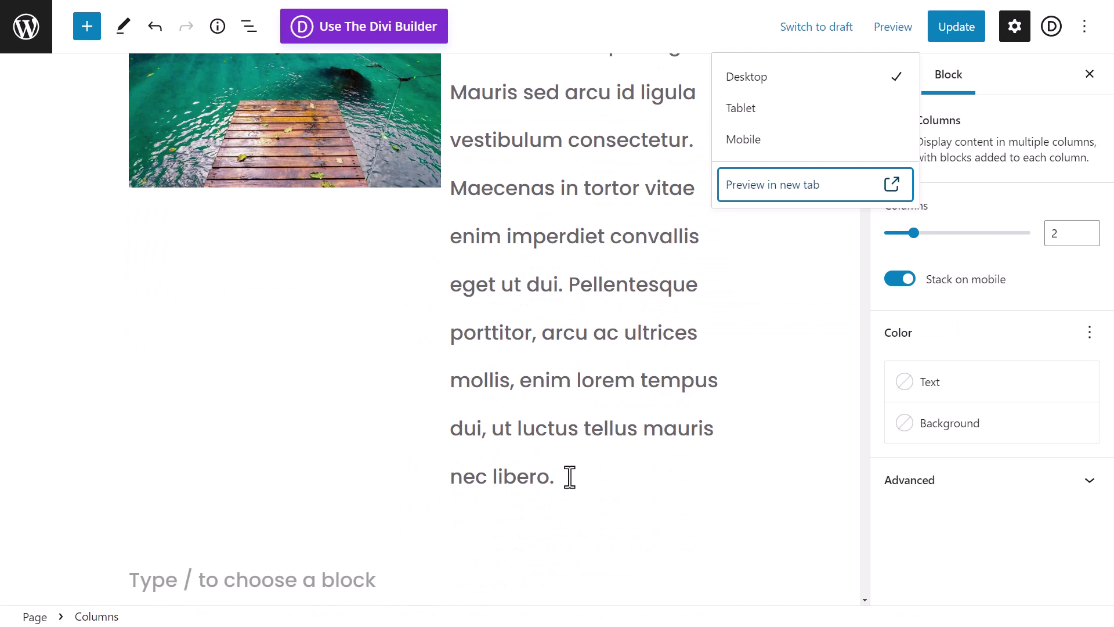
pyautogui.click(469, 526)
pyautogui.click(463, 513)
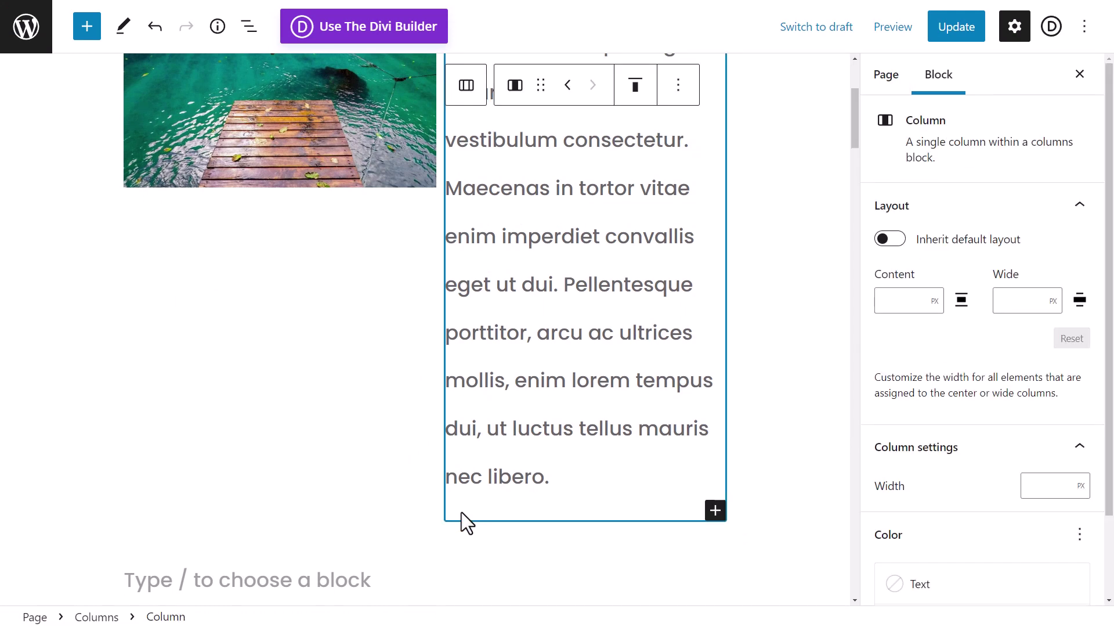
pyautogui.click(466, 85)
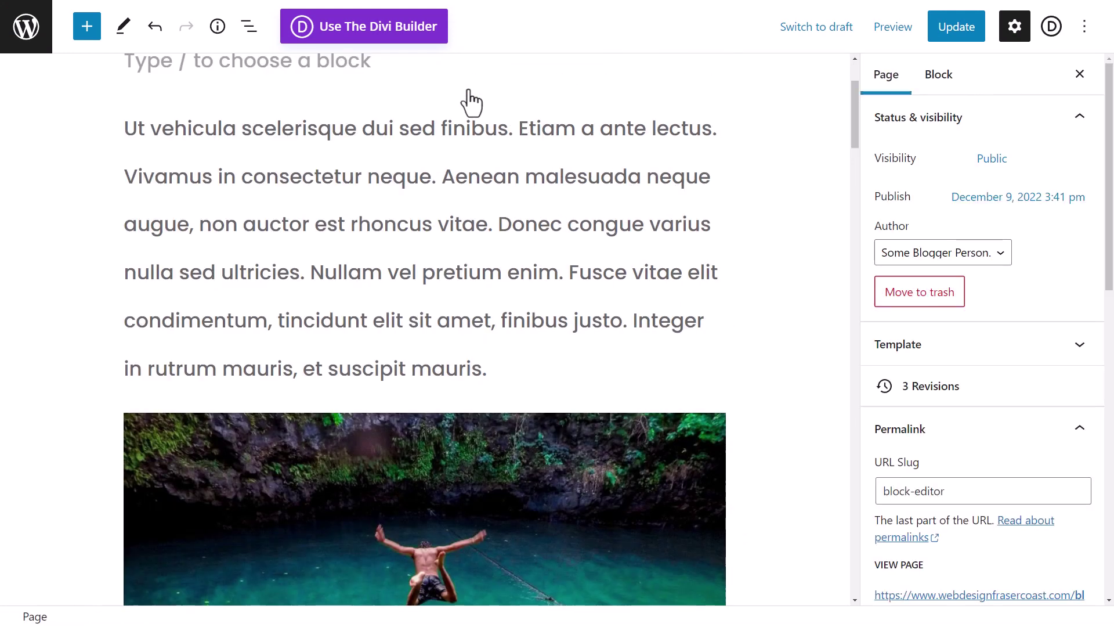
pyautogui.scroll(-5, 407, 405)
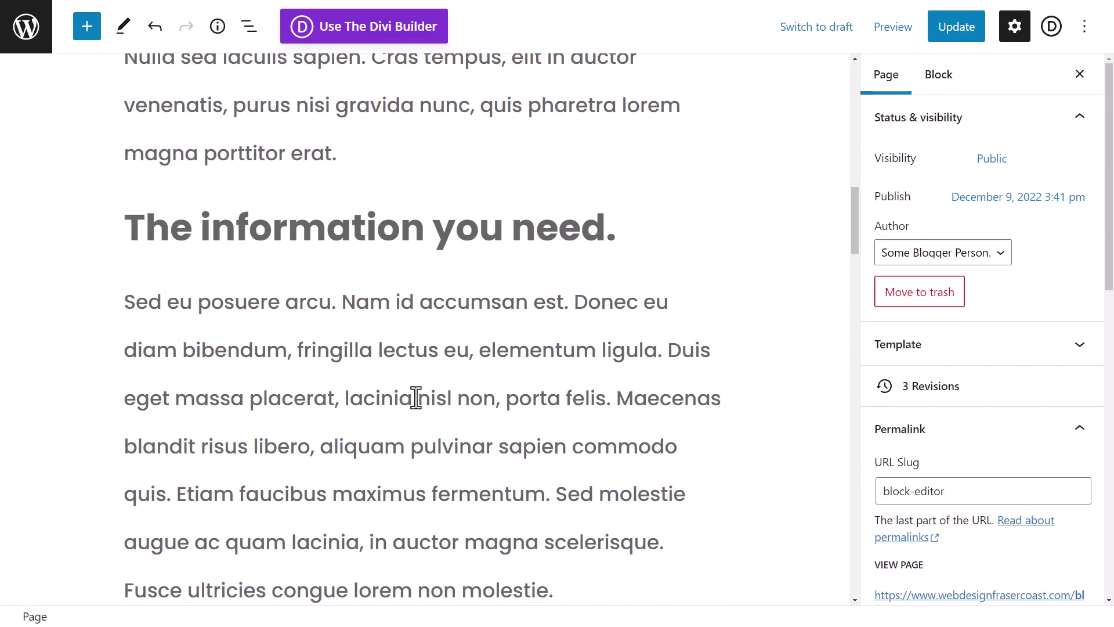
pyautogui.scroll(15, 412, 398)
# Insert a Columns block, found by searching 'columns', into the empty block under the title
pyautogui.click(355, 208)
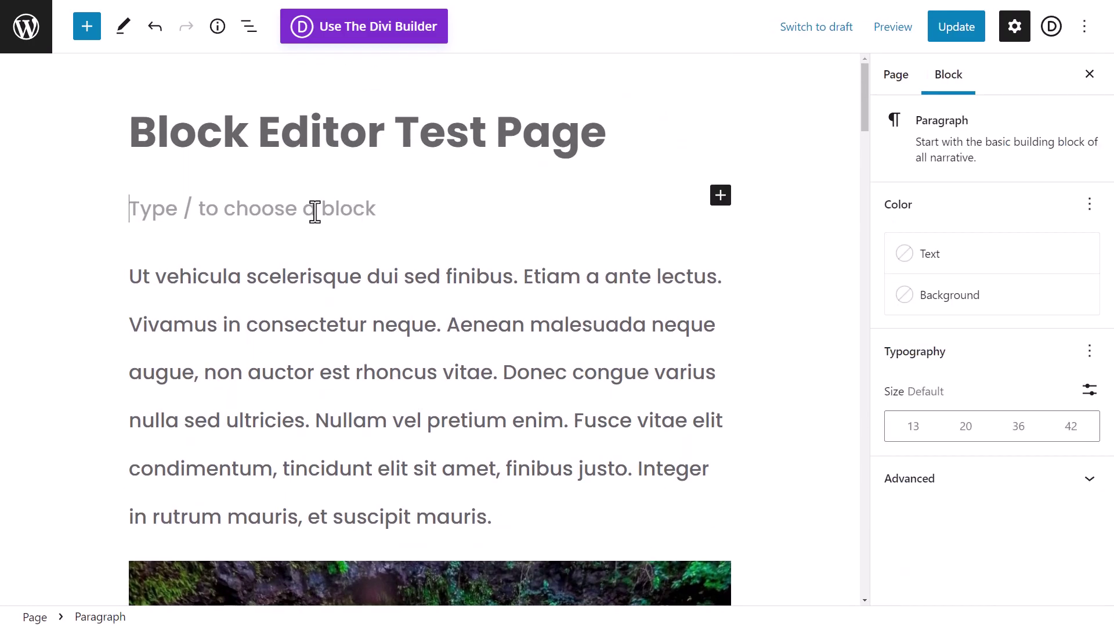
pyautogui.click(721, 196)
pyautogui.write('columns')
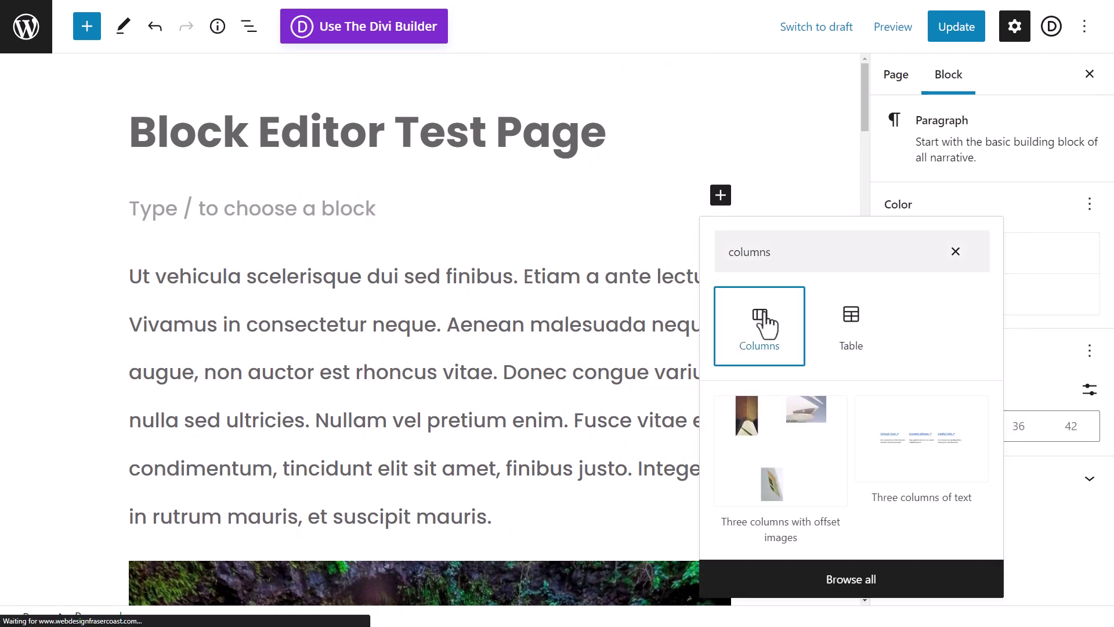
pyautogui.click(761, 320)
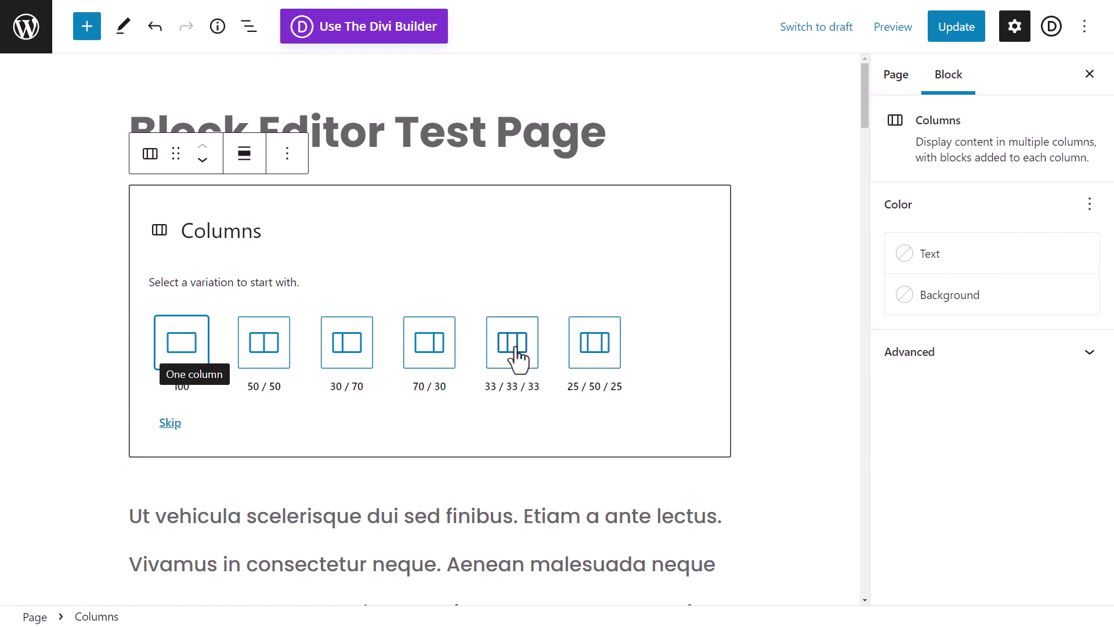
# Choose the 25/50/25 layout, then drag the lagoon dock image to the middle and Ut vehicula to the left
pyautogui.click(601, 351)
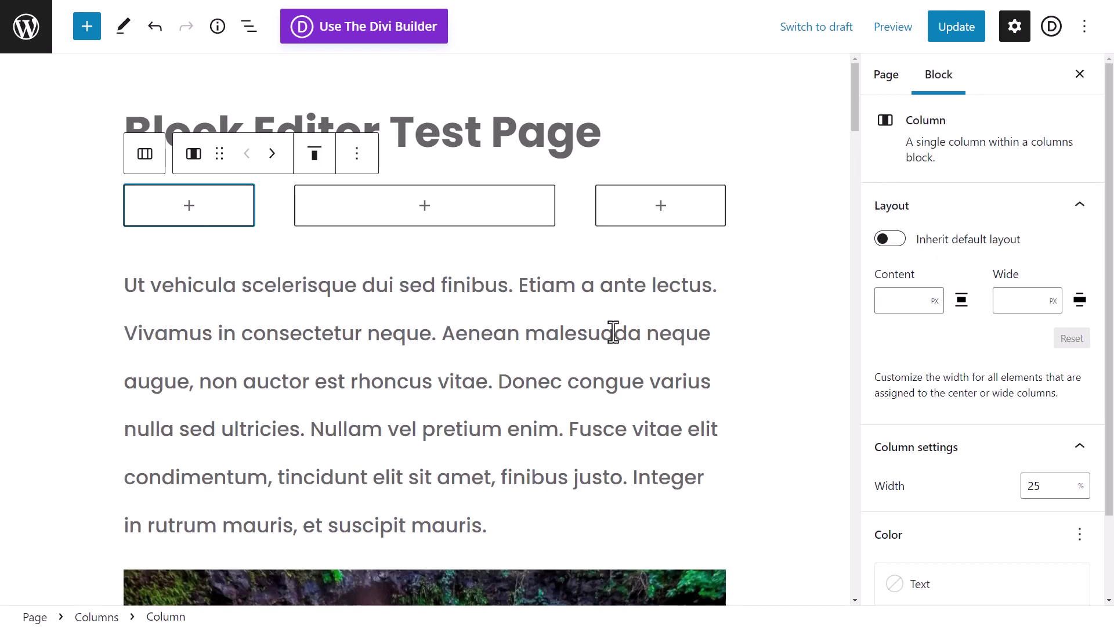
pyautogui.scroll(-3, 338, 276)
pyautogui.click(328, 471)
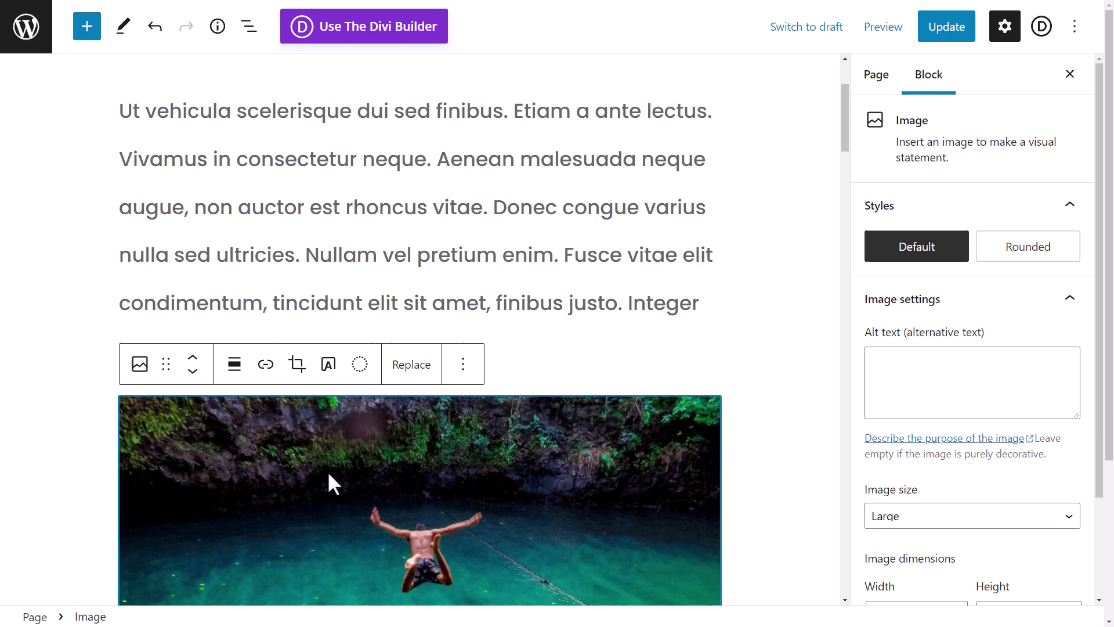
pyautogui.moveTo(163, 363); pyautogui.dragTo(374, 208)
pyautogui.click(252, 511)
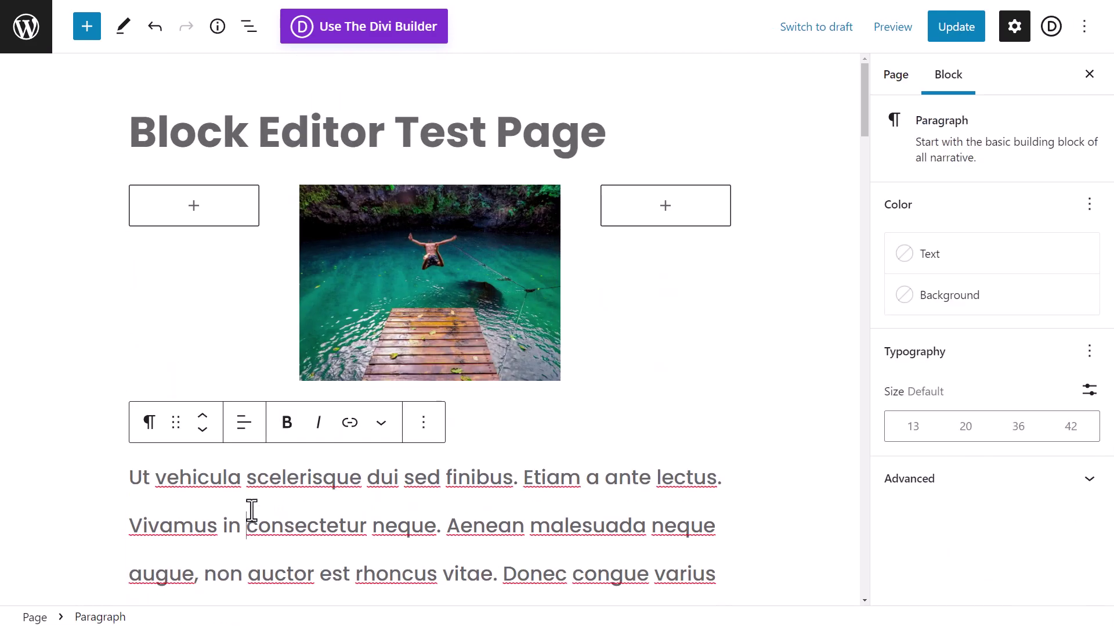
pyautogui.moveTo(171, 419); pyautogui.dragTo(186, 210)
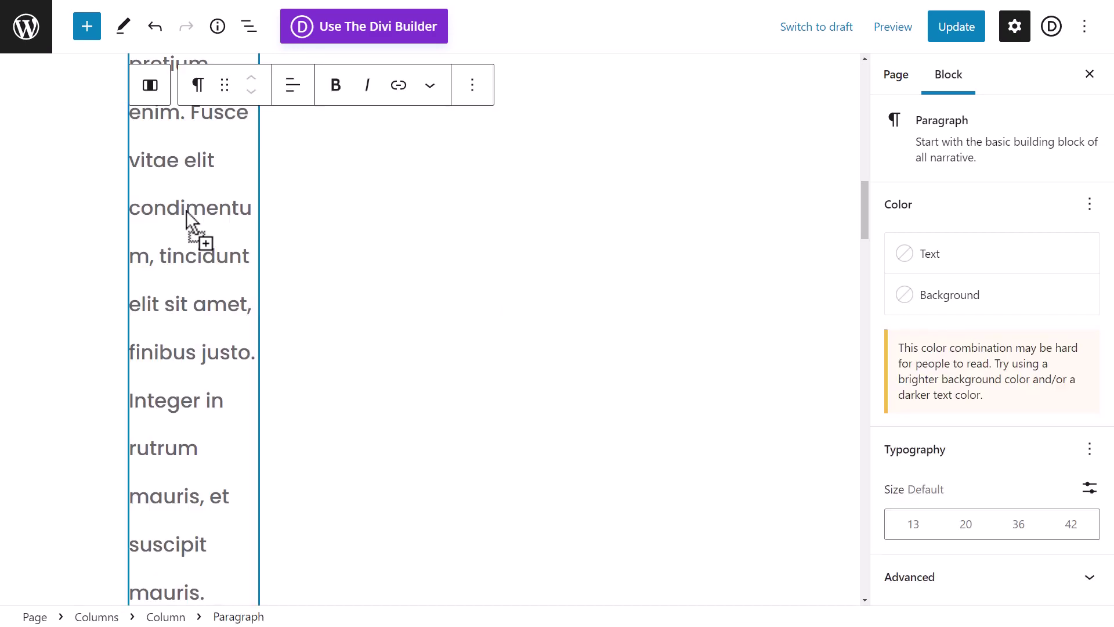
# Drag the Nulla sed iaculis paragraph into the right column
pyautogui.scroll(-5, 246, 436)
pyautogui.click(329, 210)
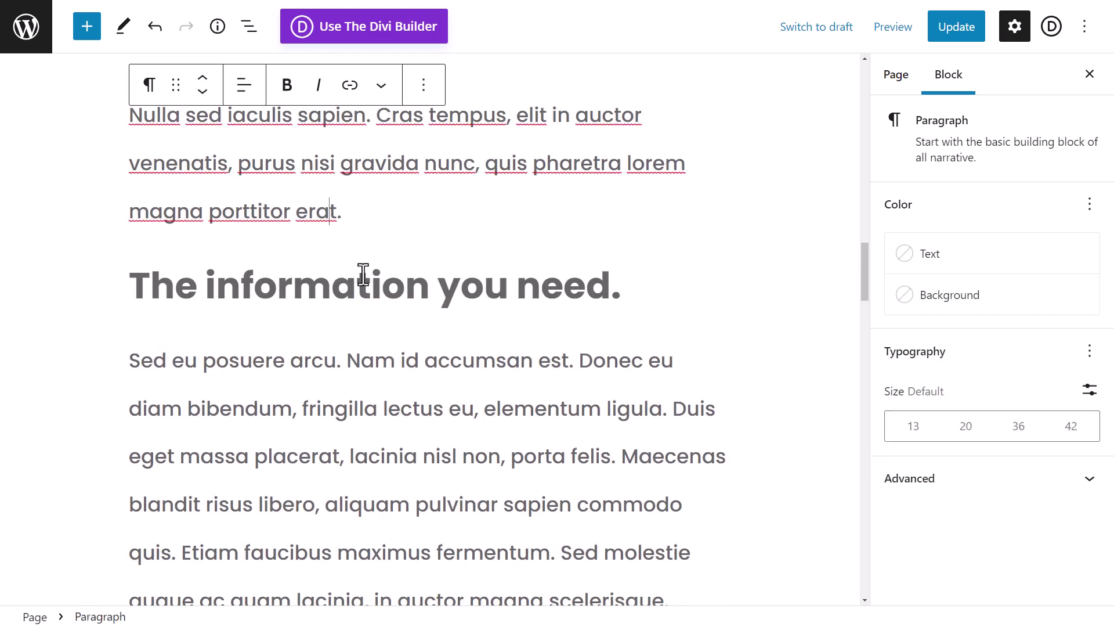
pyautogui.moveTo(180, 83); pyautogui.dragTo(670, 202)
pyautogui.scroll(-15, 663, 298)
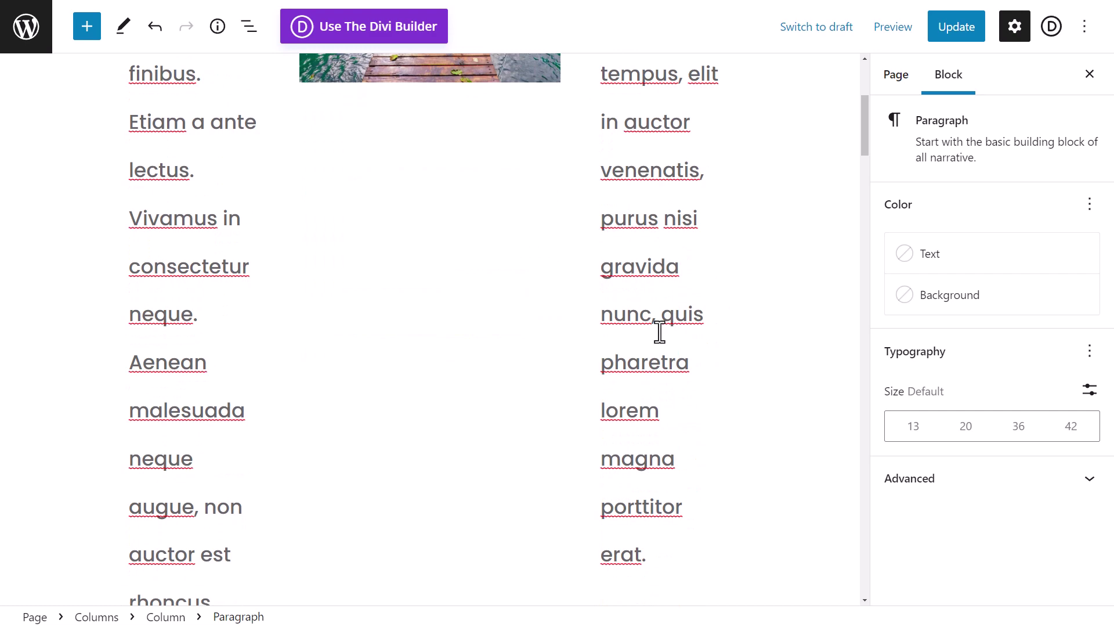
pyautogui.scroll(8, 632, 398)
pyautogui.scroll(8, 621, 460)
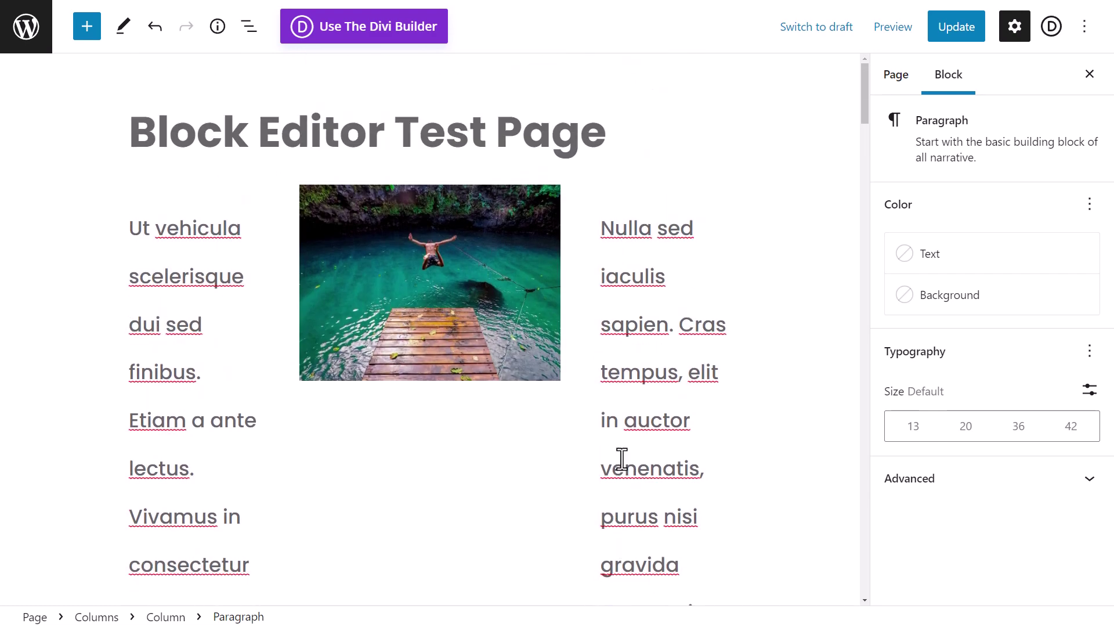
# Move the image above the left-column text, then put it back in the middle column
pyautogui.click(350, 268)
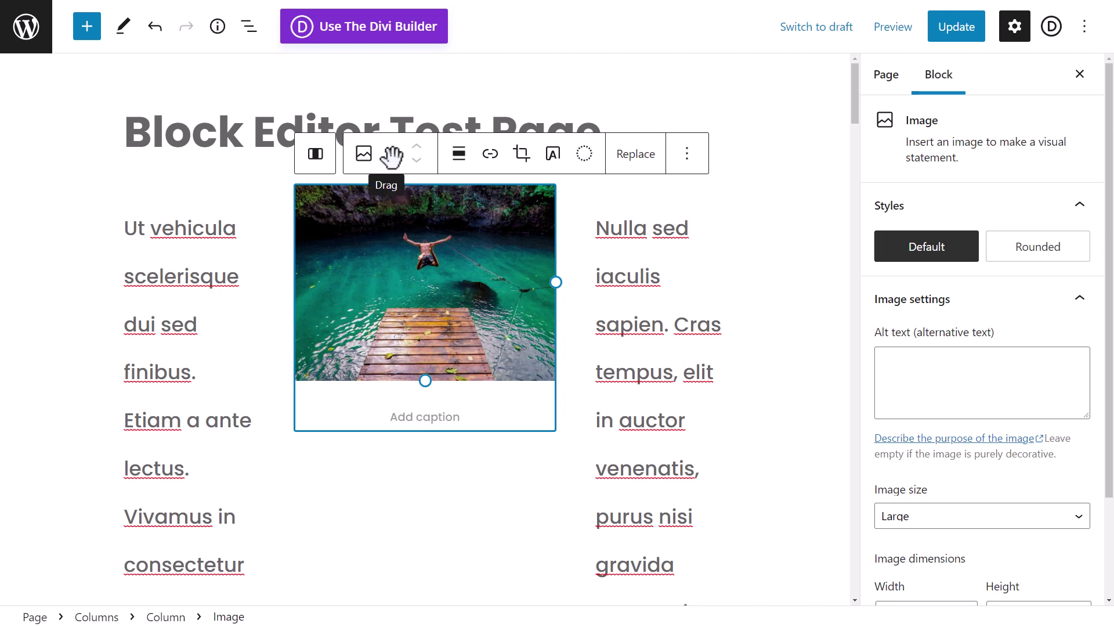
pyautogui.moveTo(390, 154); pyautogui.dragTo(179, 218)
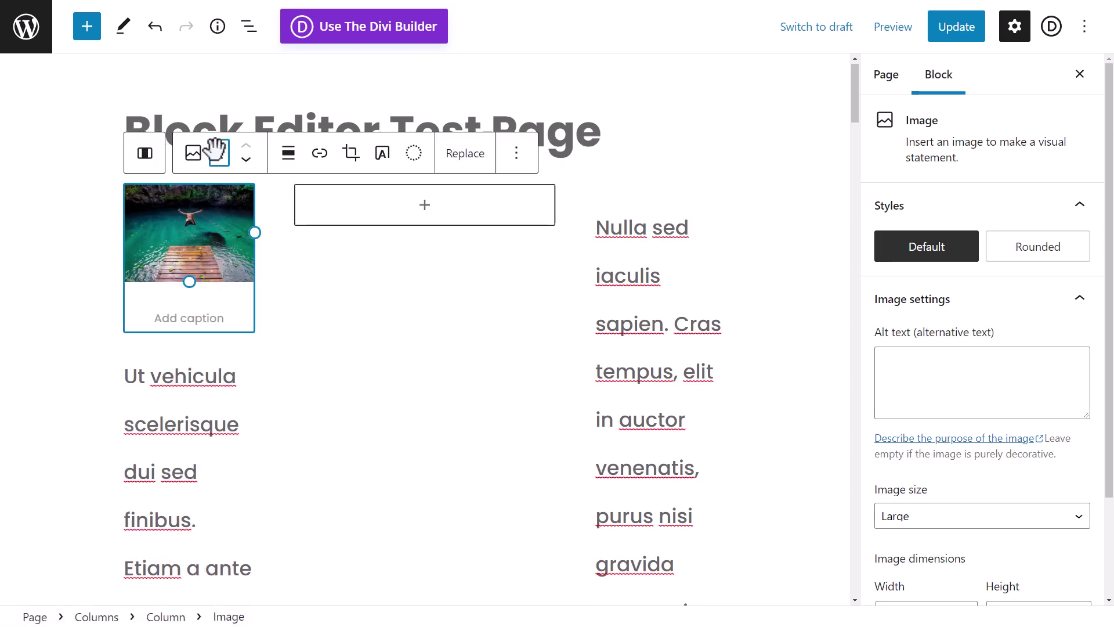
pyautogui.moveTo(218, 152); pyautogui.dragTo(418, 201)
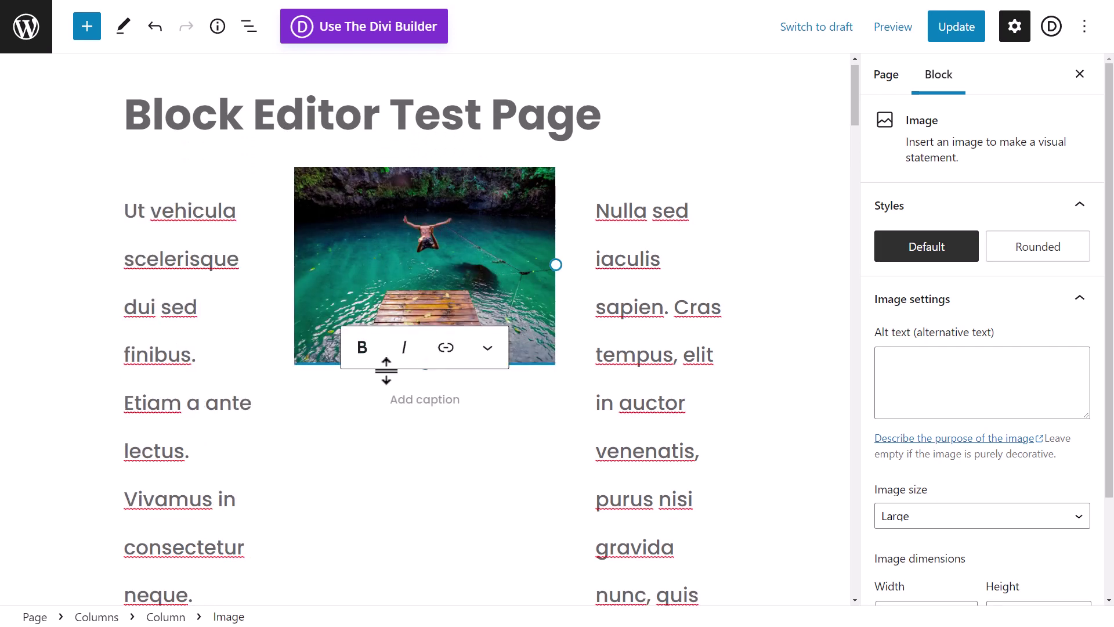
pyautogui.scroll(-1, 274, 270)
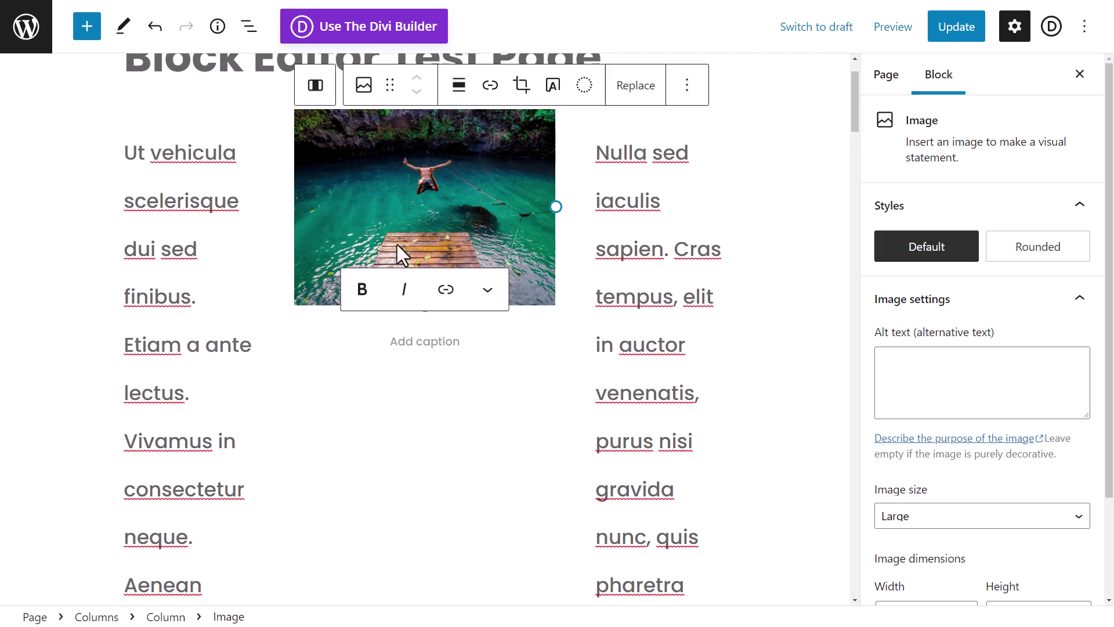
# Set the right (Nulla sed) column's width from 25% to 20%
pyautogui.click(266, 258)
pyautogui.scroll(-12, 246, 294)
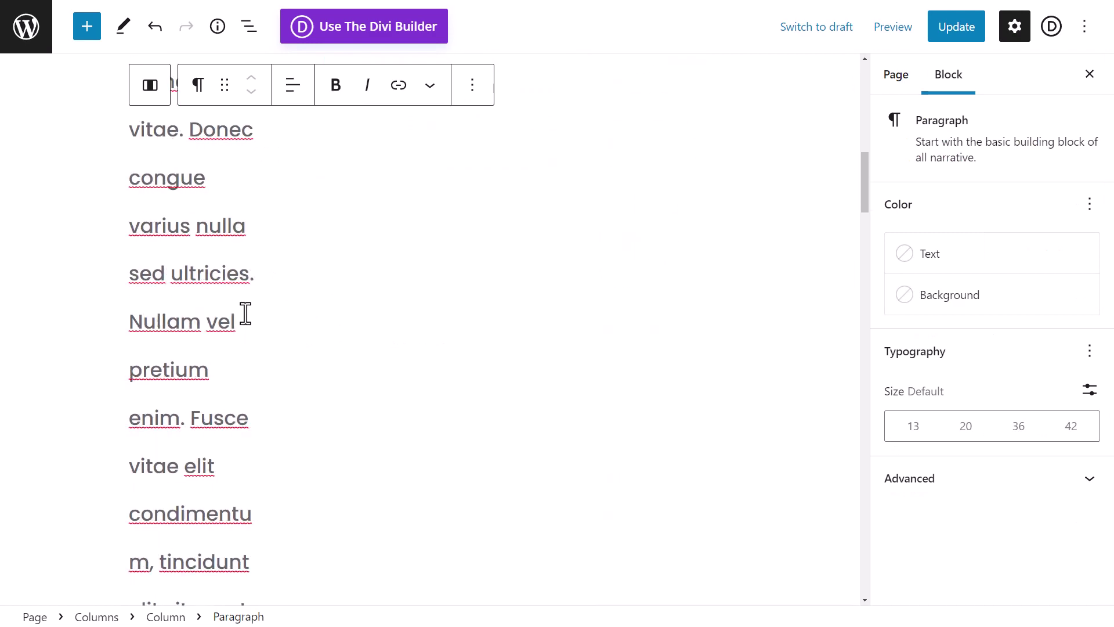
pyautogui.scroll(4, 587, 315)
pyautogui.click(659, 251)
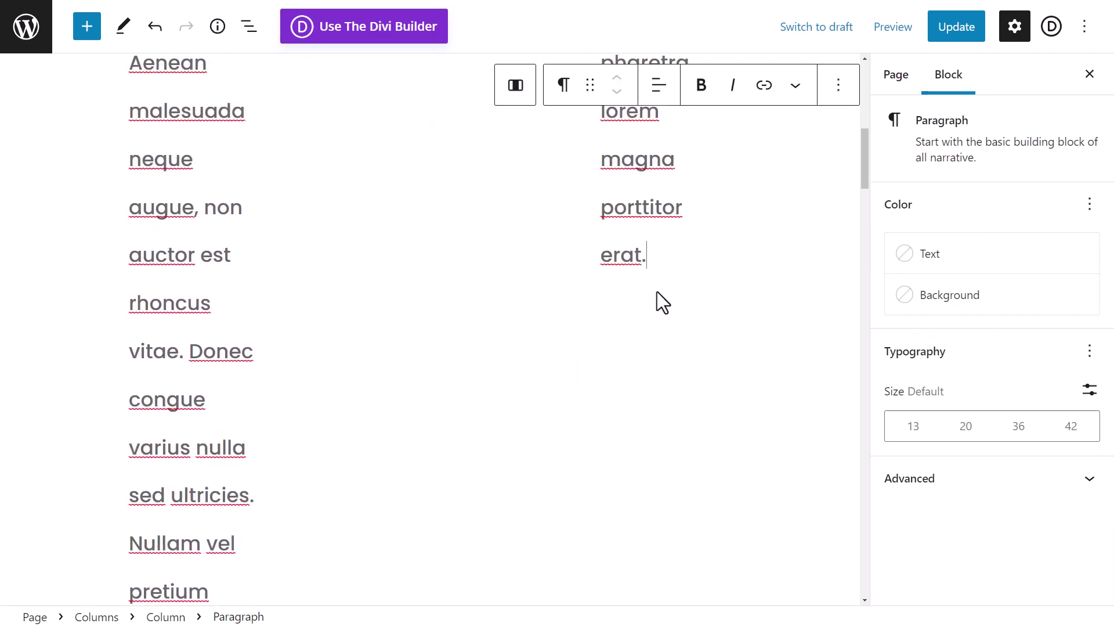
pyautogui.click(660, 310)
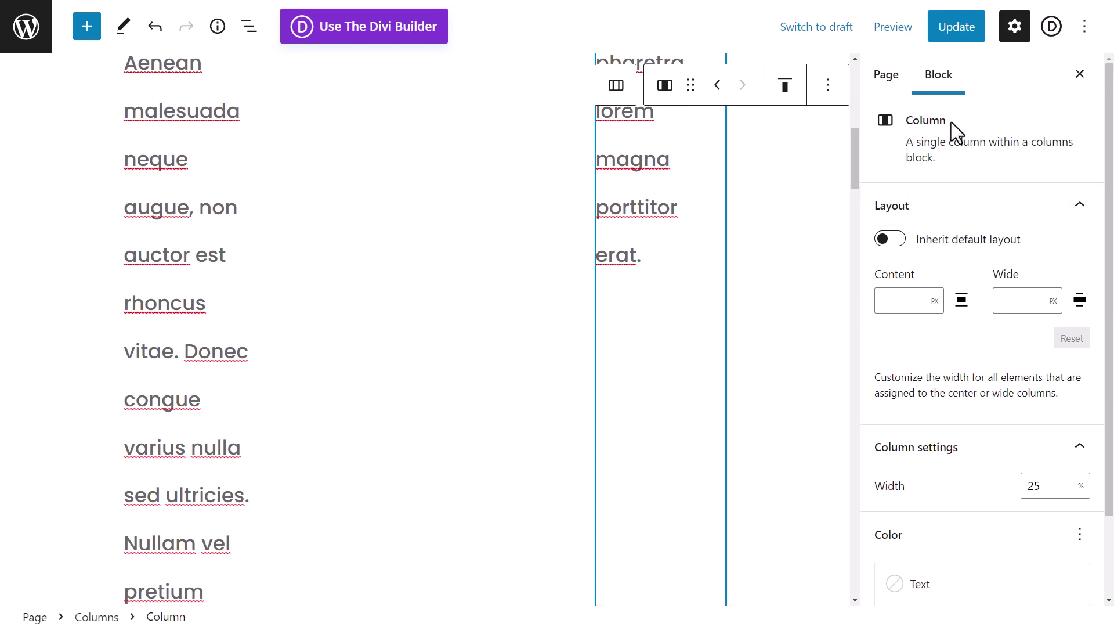
pyautogui.doubleClick(1043, 485)
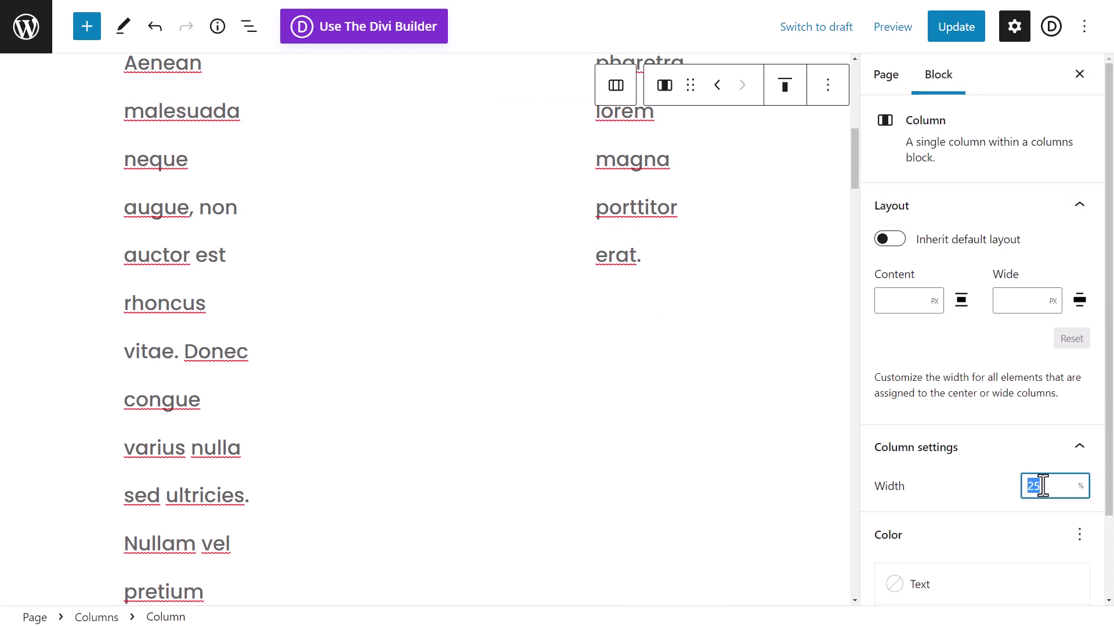
pyautogui.moveTo(1050, 486); pyautogui.dragTo(1023, 486)
pyautogui.write('20')
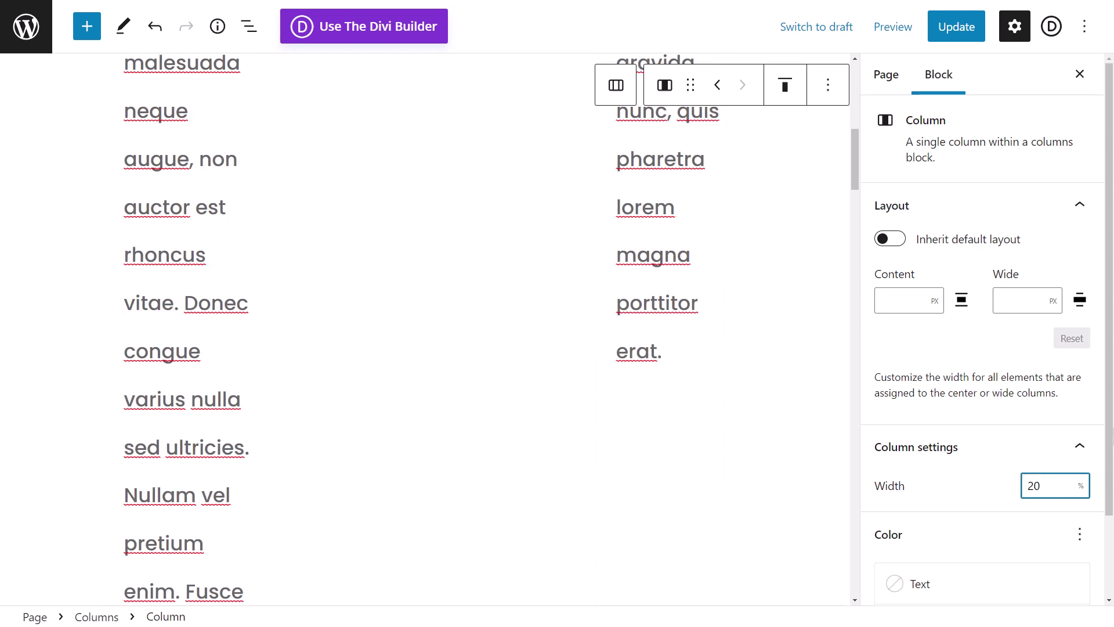
# Set the middle image column's width from 50% to 40%
pyautogui.scroll(10, 779, 420)
pyautogui.click(514, 363)
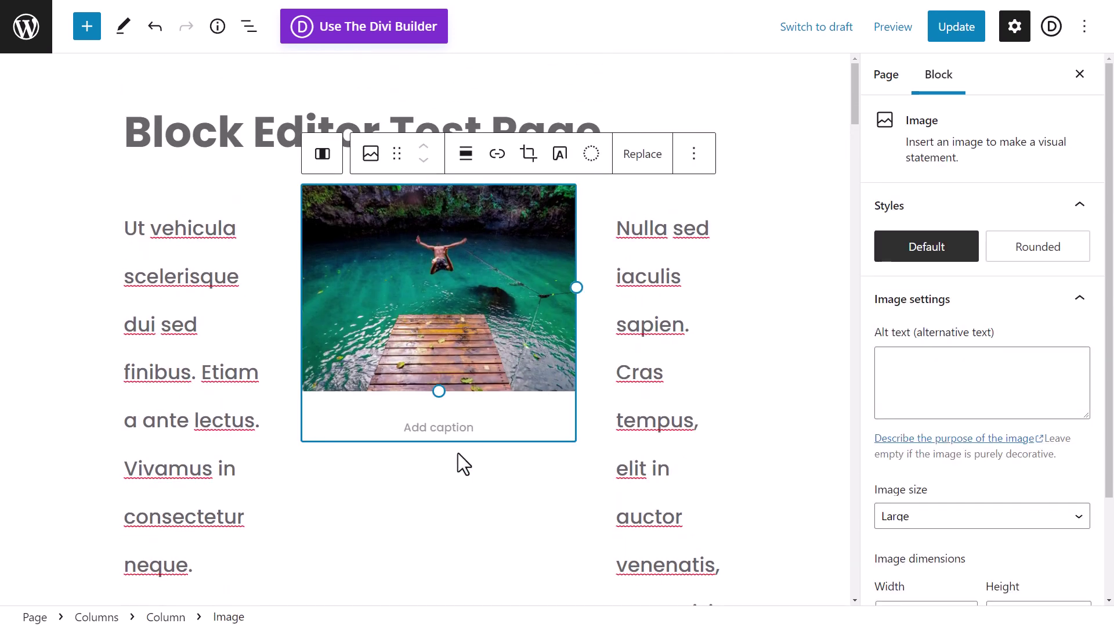
pyautogui.click(458, 454)
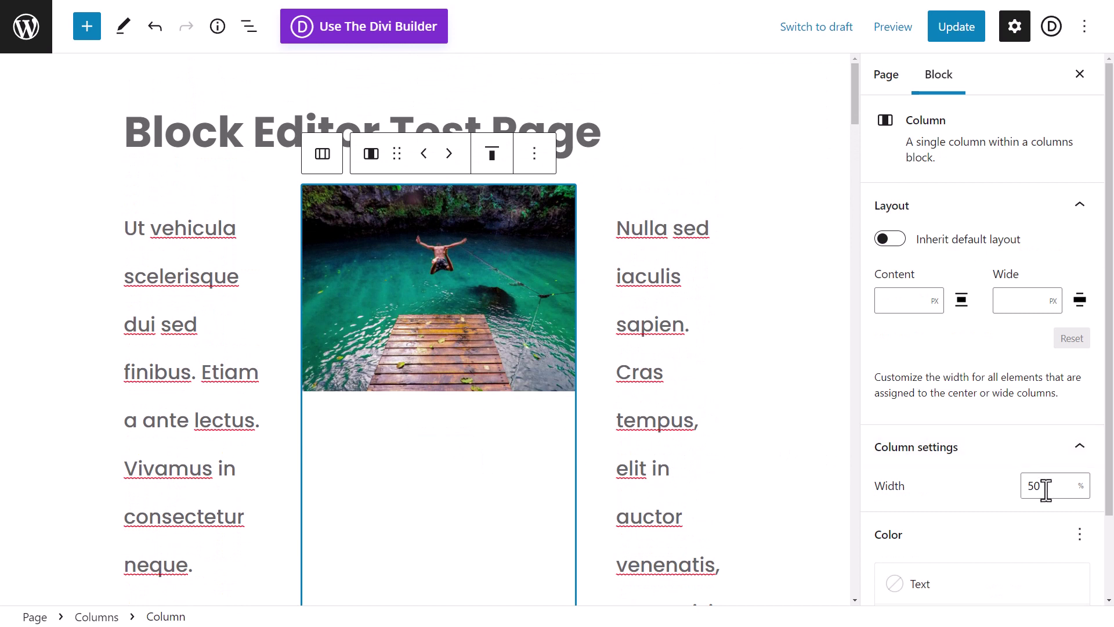
pyautogui.moveTo(1046, 489); pyautogui.dragTo(997, 498)
pyautogui.write('40')
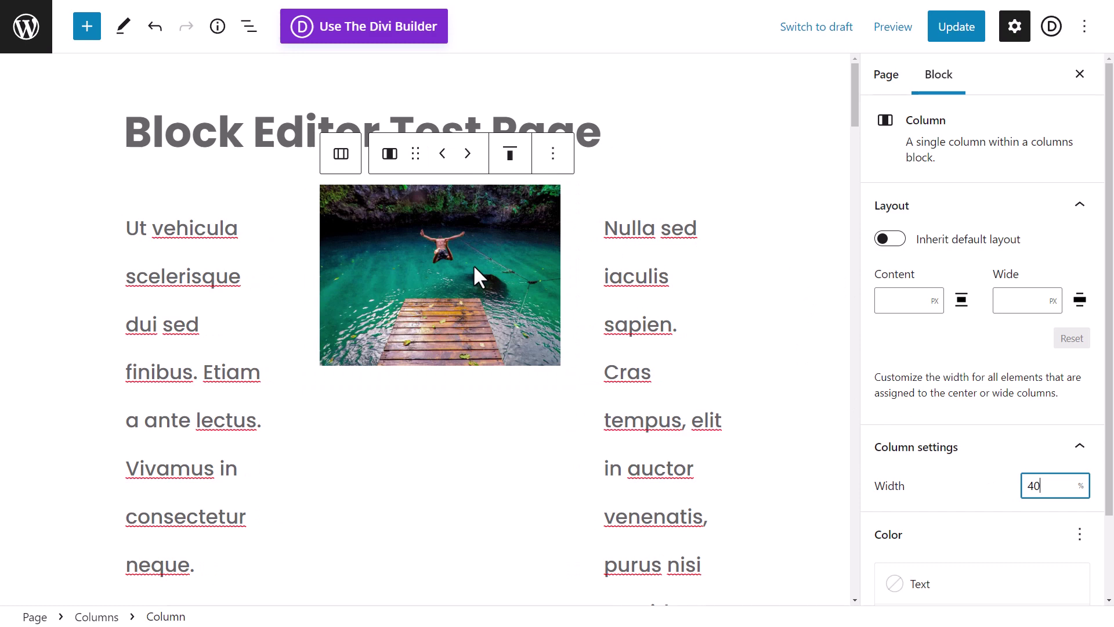
# Set the left text column's width from 25% to 40%
pyautogui.click(277, 373)
pyautogui.scroll(-20, 267, 365)
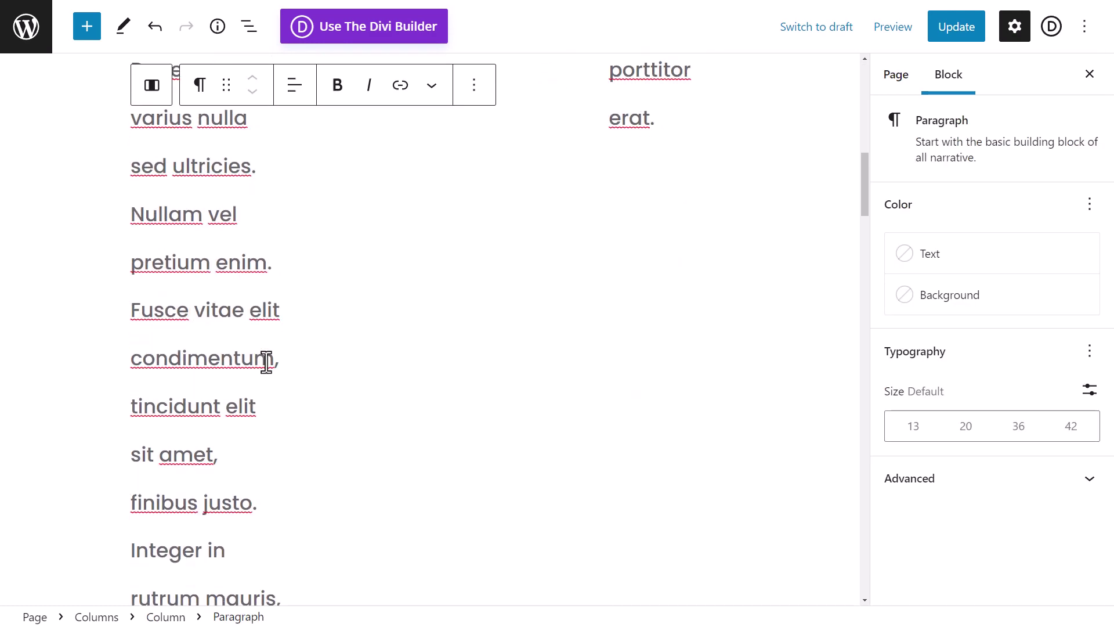
pyautogui.click(198, 305)
pyautogui.click(194, 281)
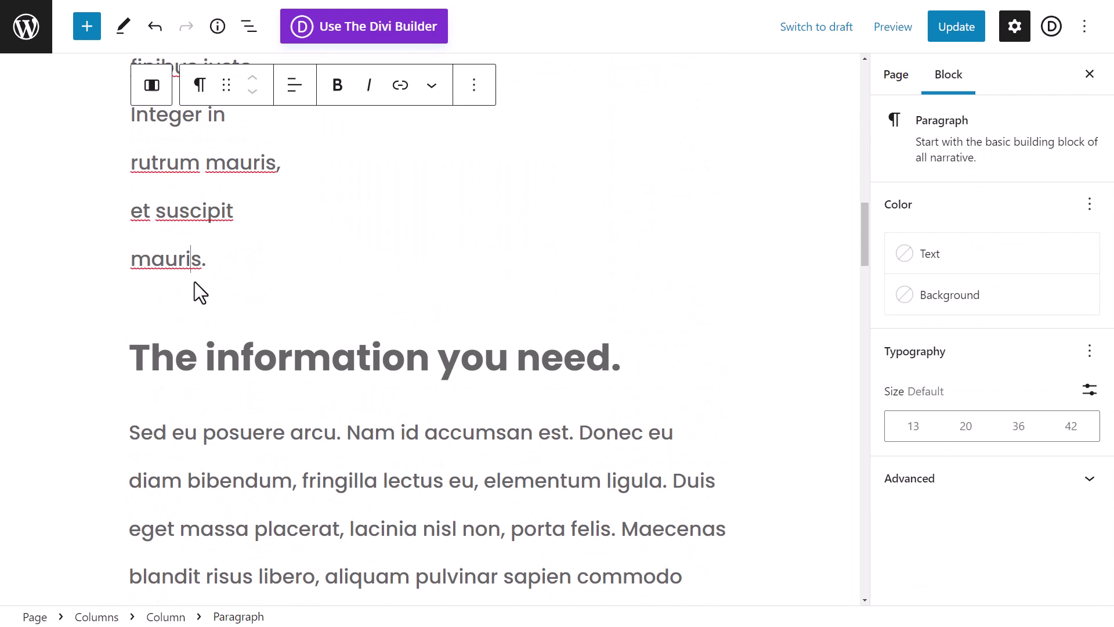
pyautogui.scroll(15, 219, 411)
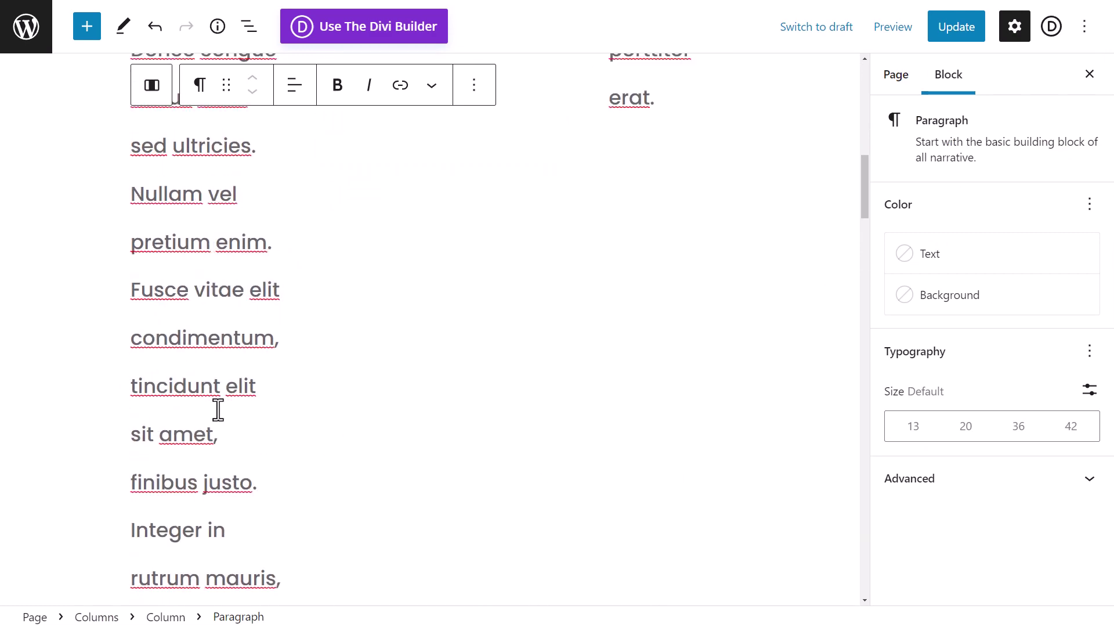
pyautogui.click(151, 87)
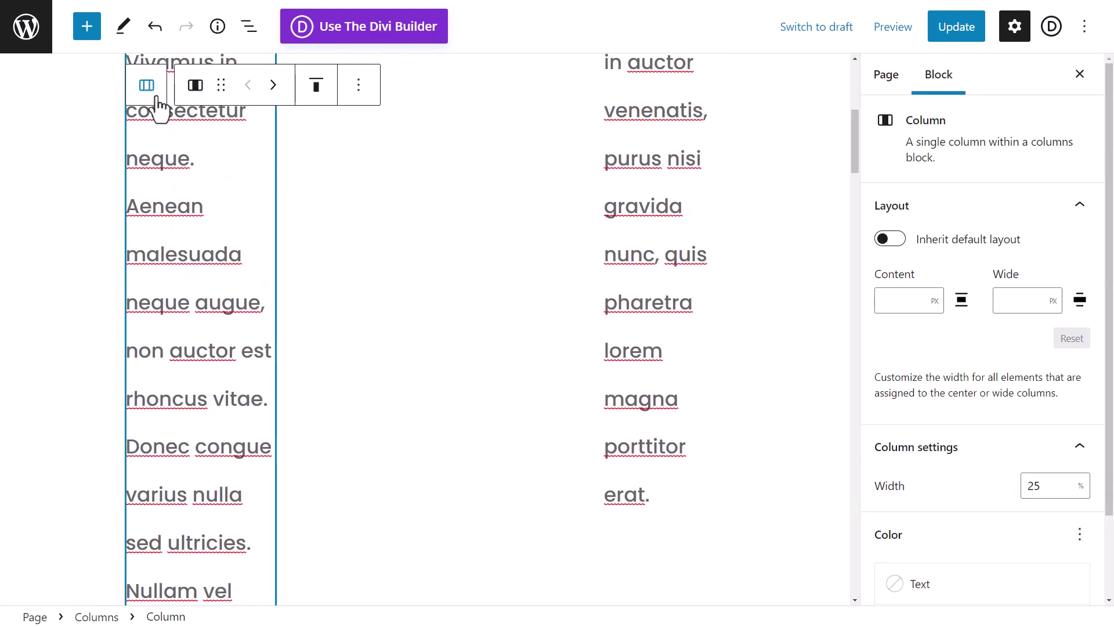
pyautogui.doubleClick(1038, 486)
pyautogui.write('40')
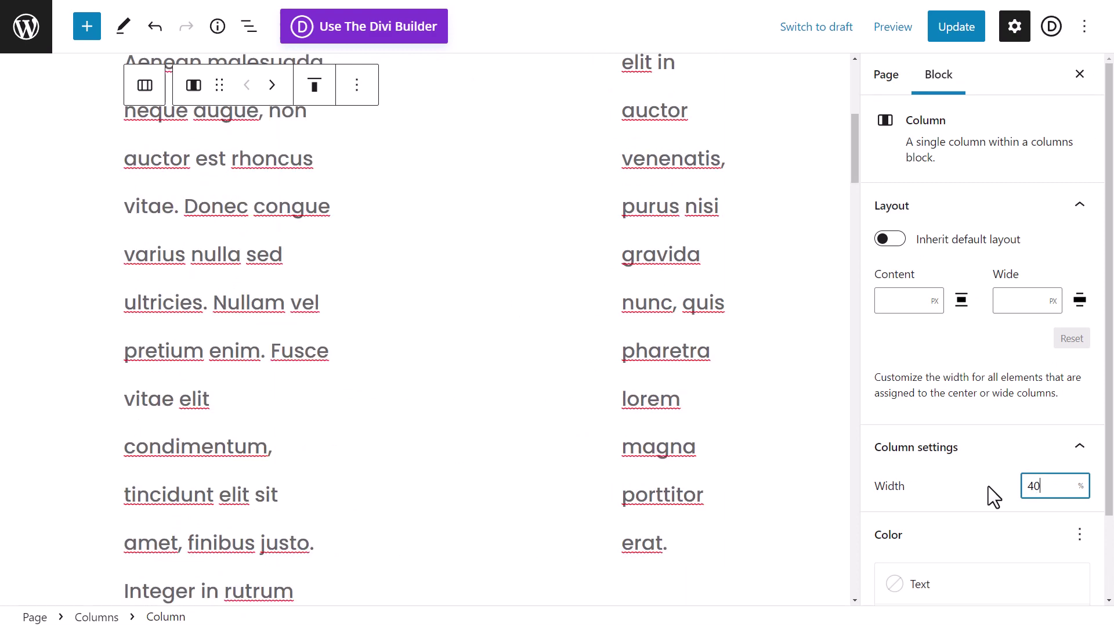
pyautogui.scroll(7, 341, 505)
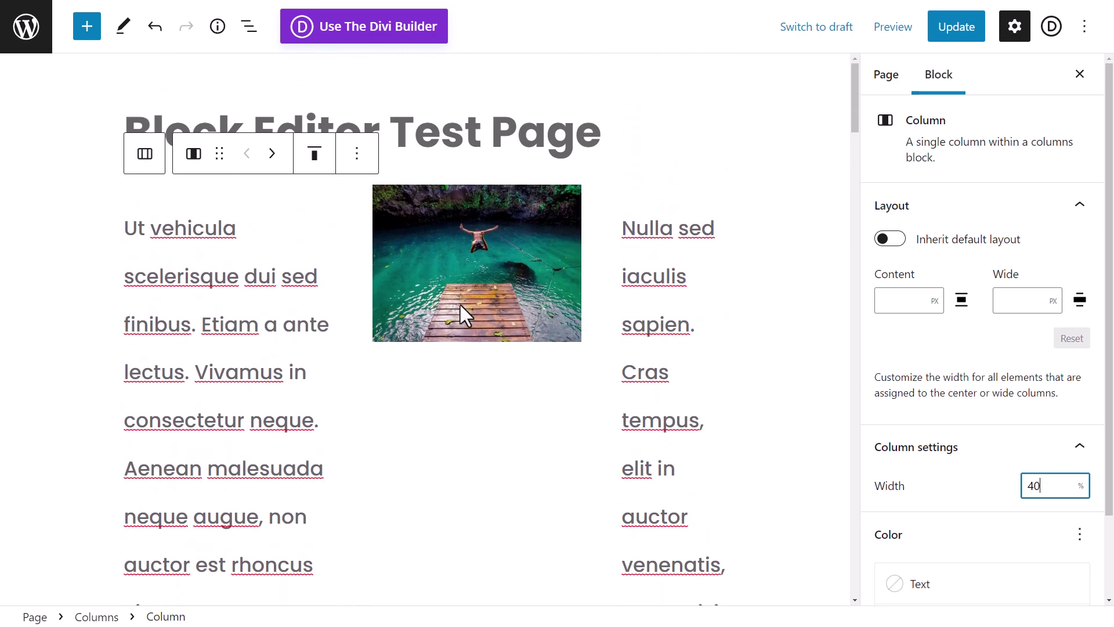
# Preview the page in a new tab, zoomed in, and scroll through the header and columns
pyautogui.click(905, 36)
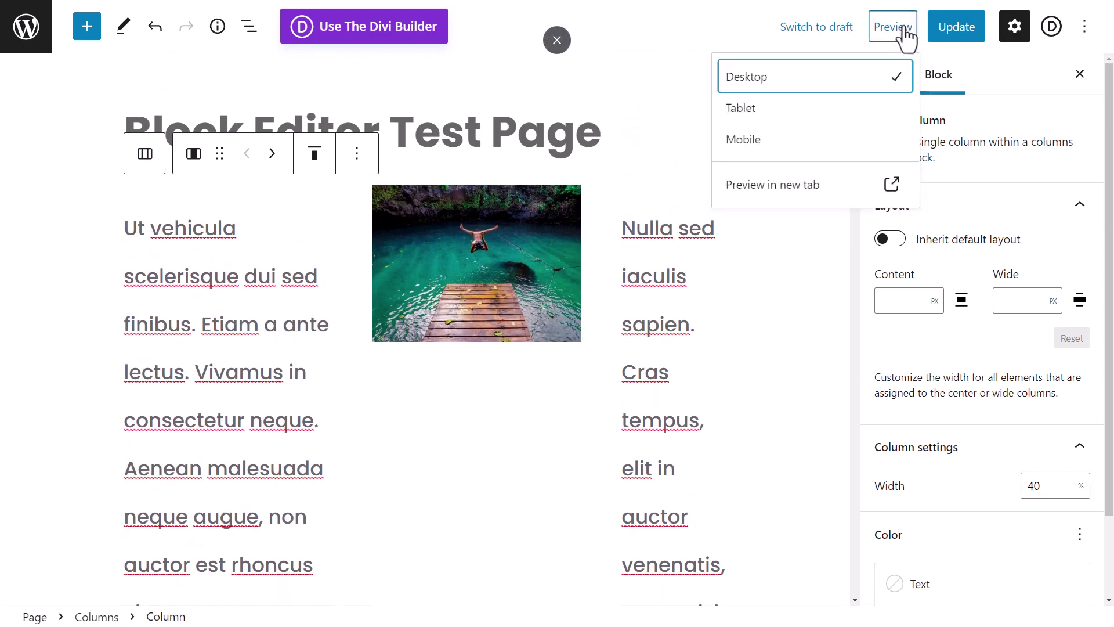
pyautogui.click(795, 191)
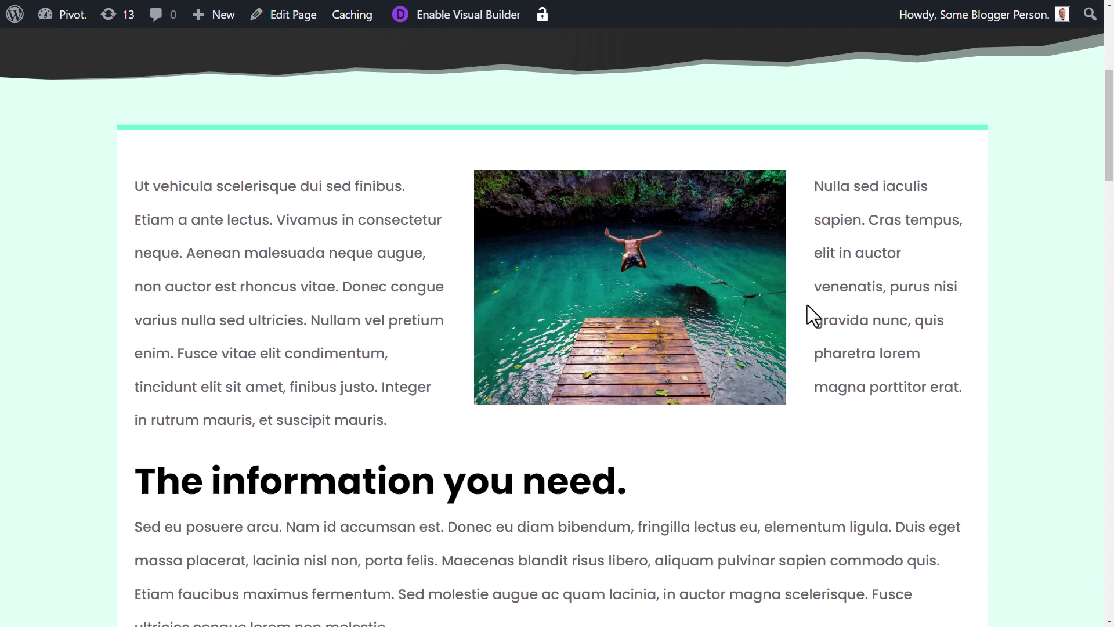
pyautogui.hotkey('ctrl', '+')
pyautogui.hotkey('ctrl', '+')
pyautogui.hotkey('ctrl', '+')
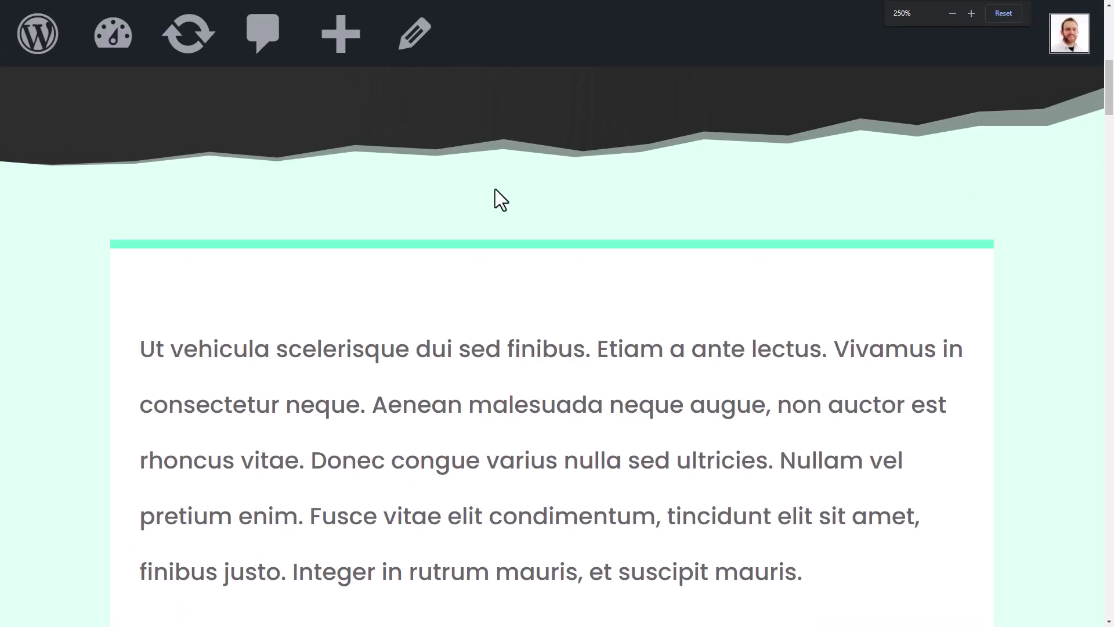
pyautogui.scroll(-8, 496, 189)
pyautogui.scroll(-2, 492, 183)
pyautogui.scroll(10, 493, 193)
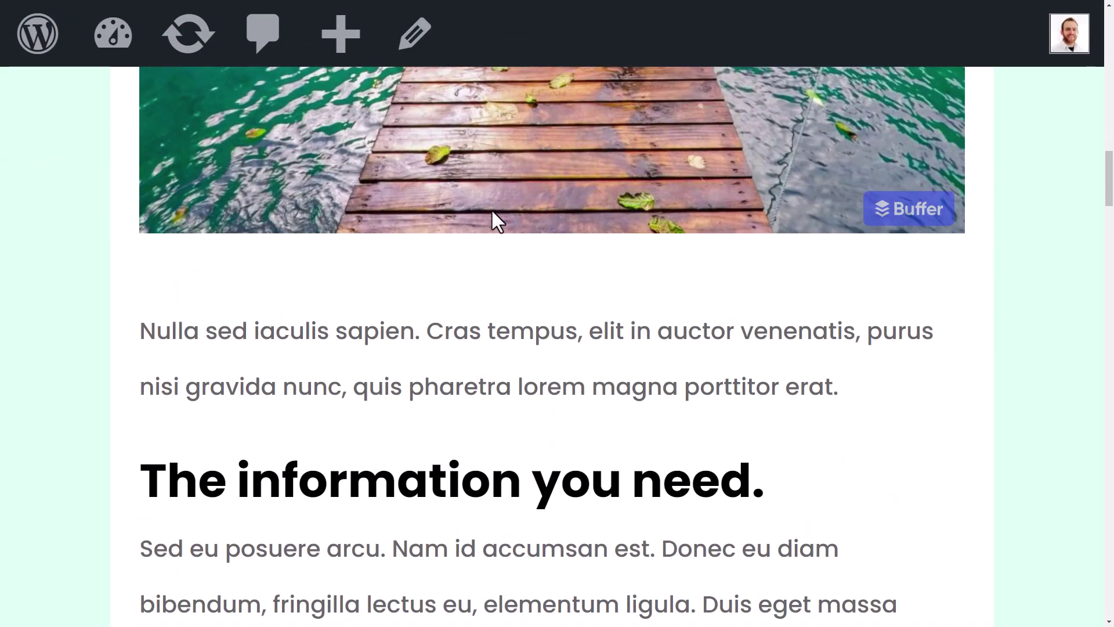
pyautogui.scroll(5, 503, 268)
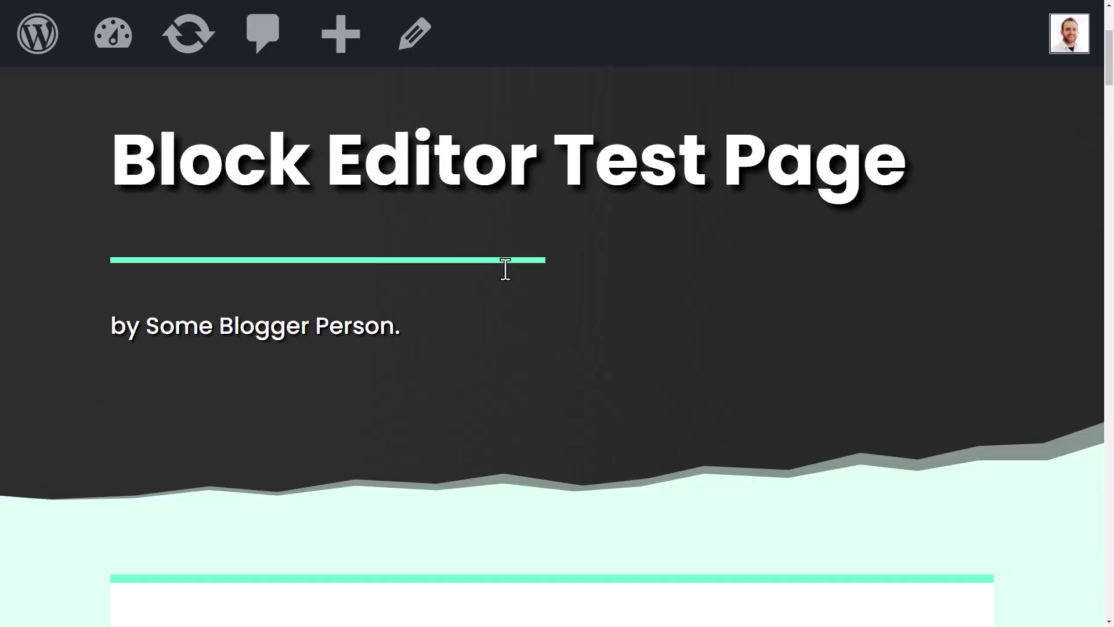
pyautogui.scroll(-15, 504, 272)
# Zoom the preview out, review the layout, then close it and return to the editor
pyautogui.hotkey('ctrl', '-')
pyautogui.hotkey('ctrl', '-')
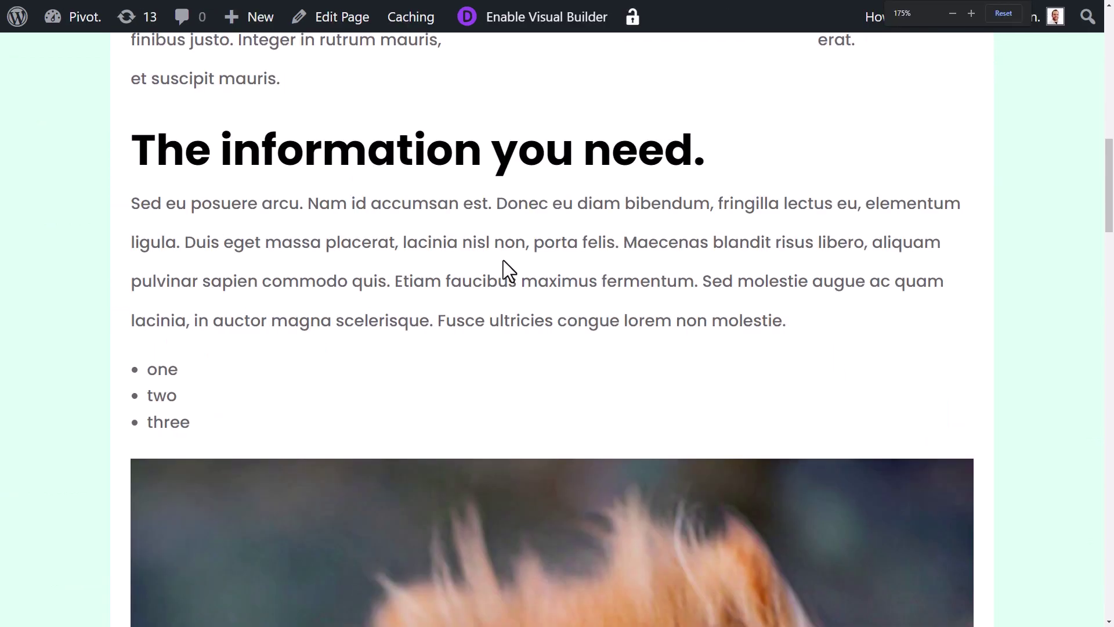
pyautogui.scroll(10, 503, 259)
pyautogui.scroll(-1, 436, 254)
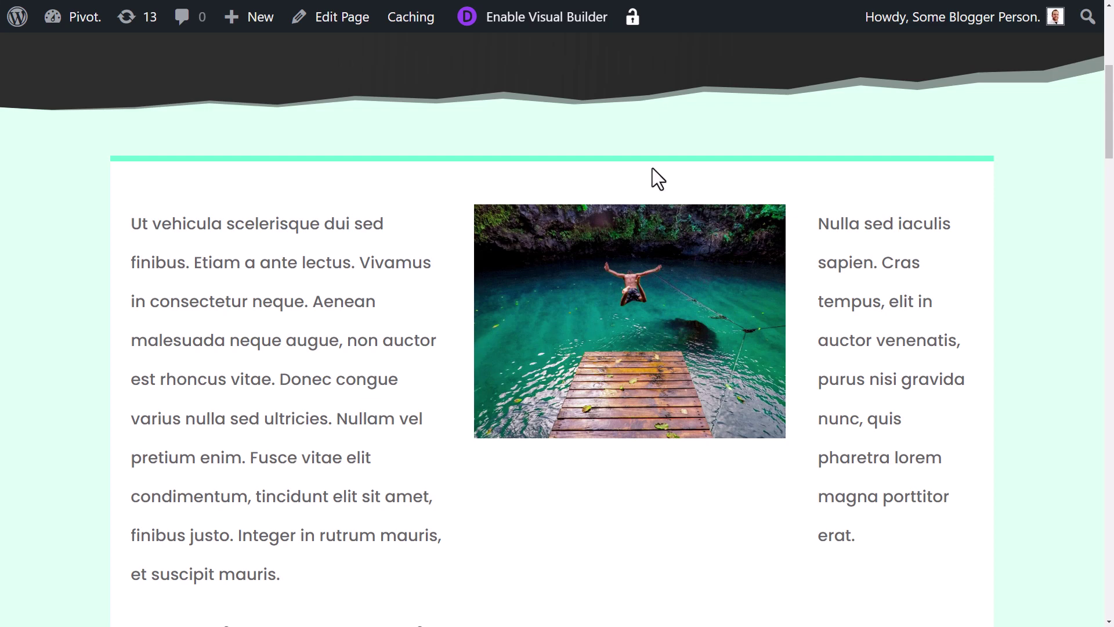
pyautogui.hotkey('ctrl', 'w')
pyautogui.click(757, 349)
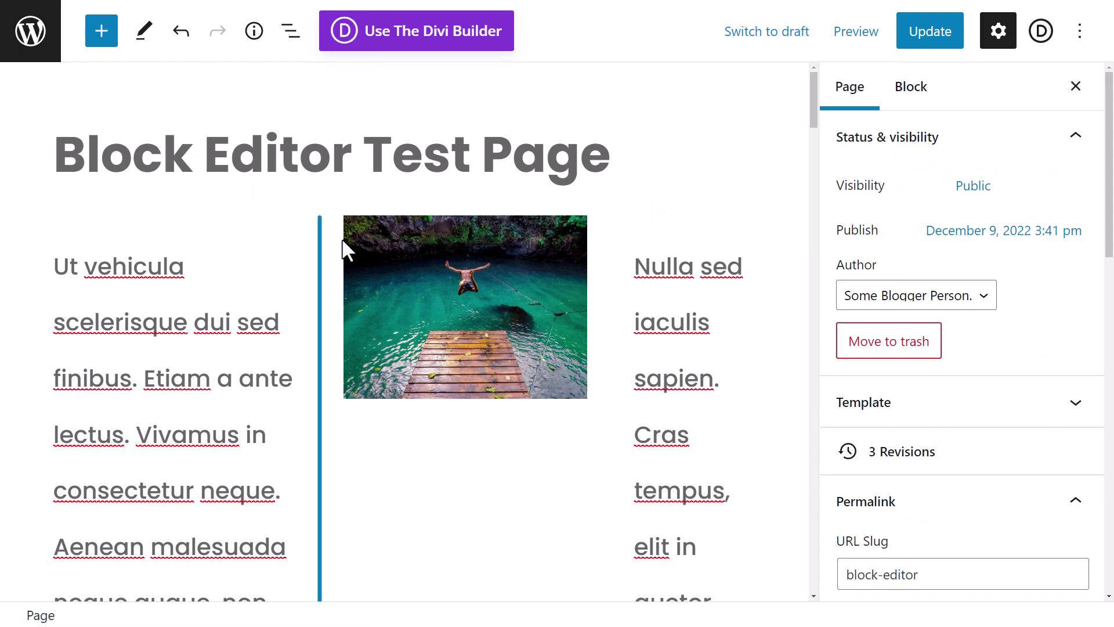
# Give the middle image column a Layout content width of 200 px
pyautogui.click(713, 383)
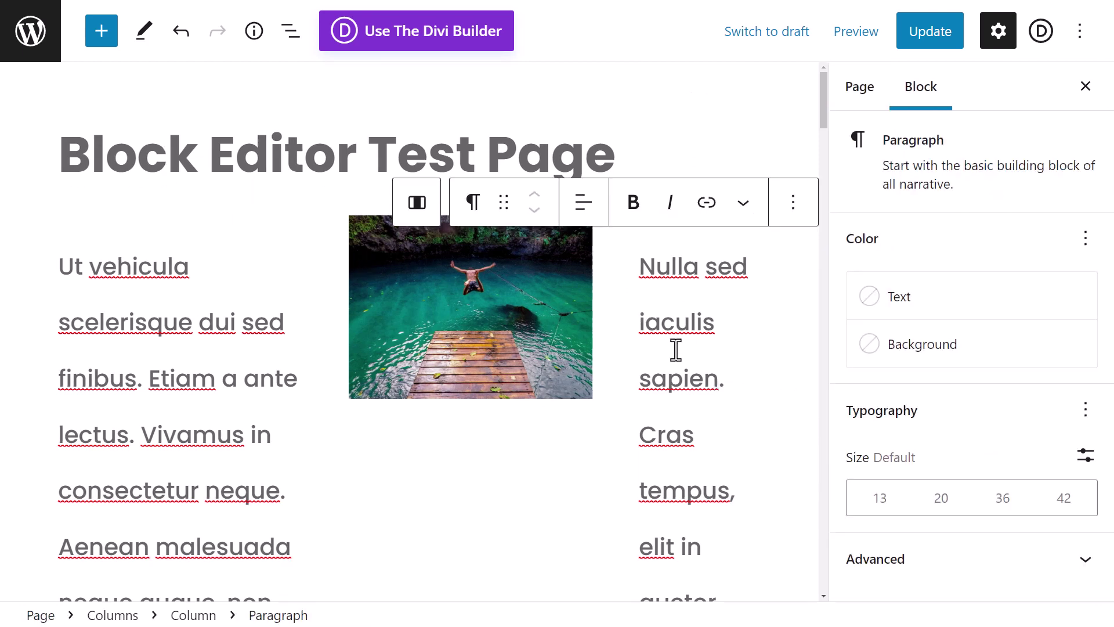
pyautogui.scroll(-3, 493, 256)
pyautogui.click(488, 217)
pyautogui.click(493, 307)
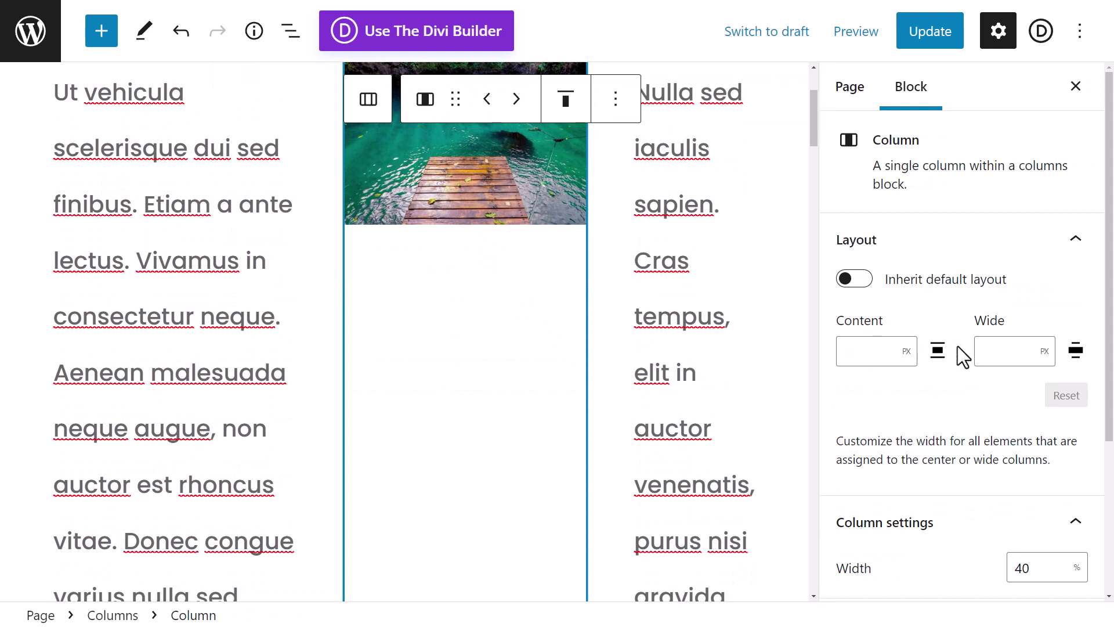
pyautogui.click(877, 351)
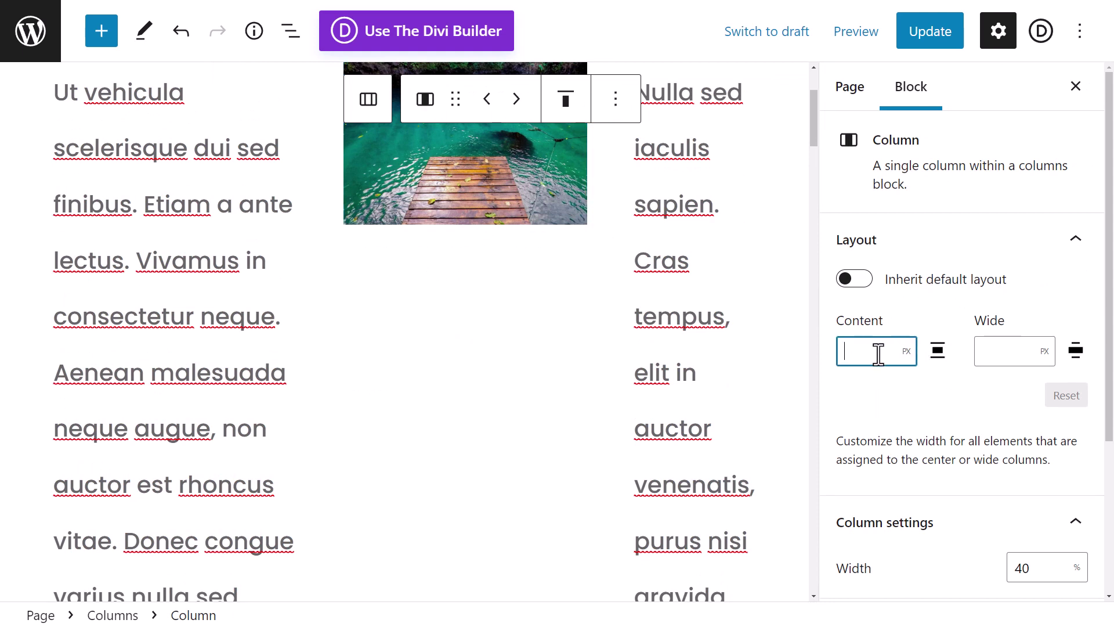
pyautogui.write('20')
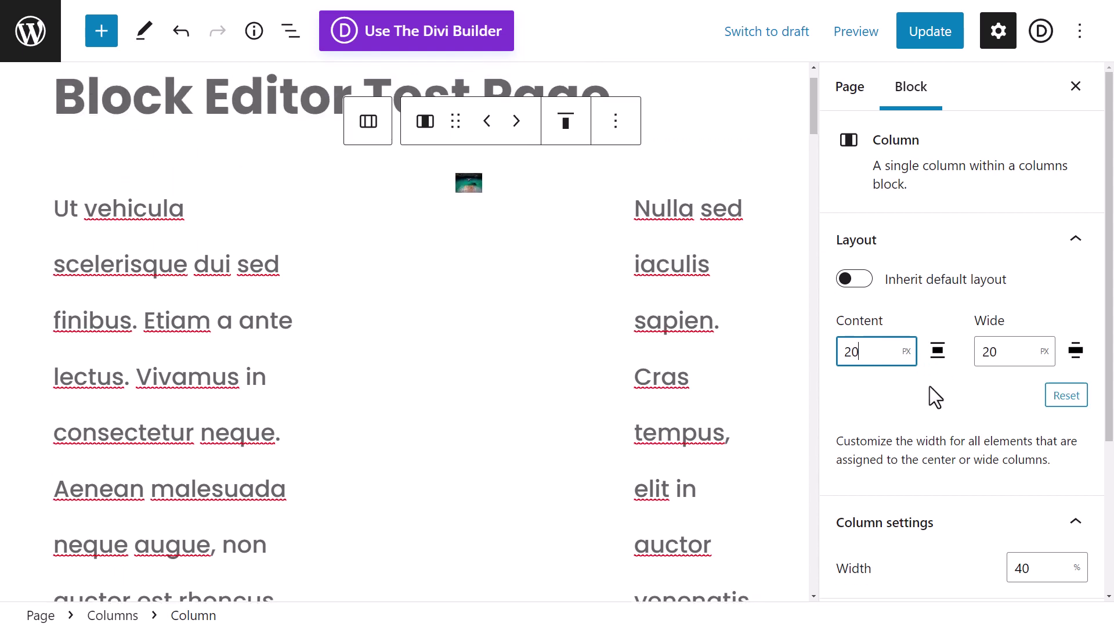
pyautogui.write('0')
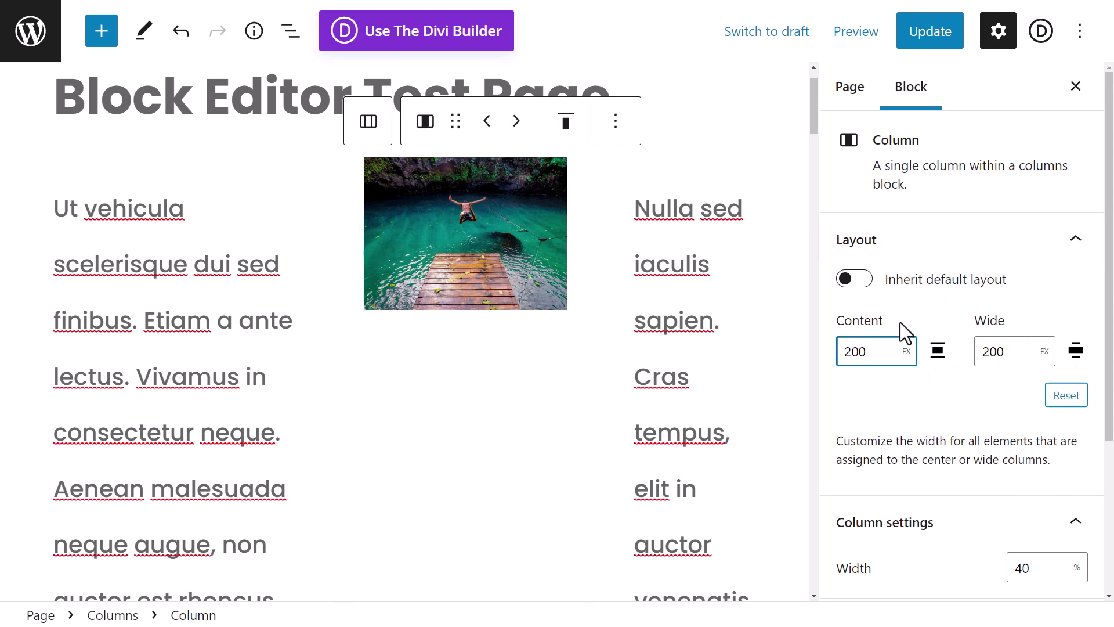
# Try centre alignment on the dock image, then set its alignment back to None
pyautogui.click(492, 199)
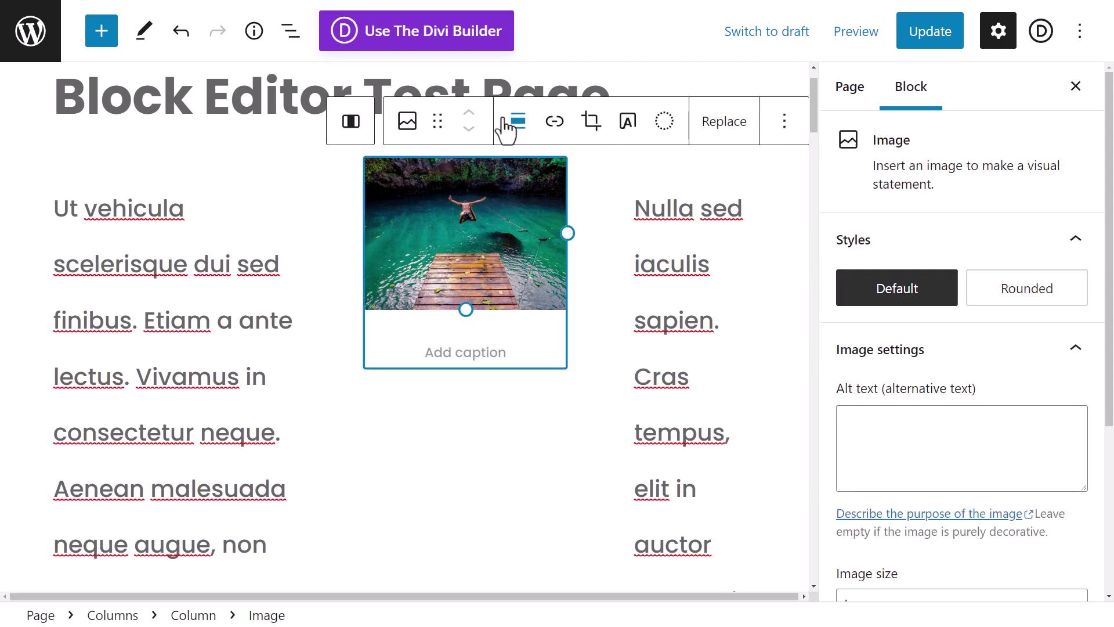
pyautogui.click(517, 121)
pyautogui.click(542, 267)
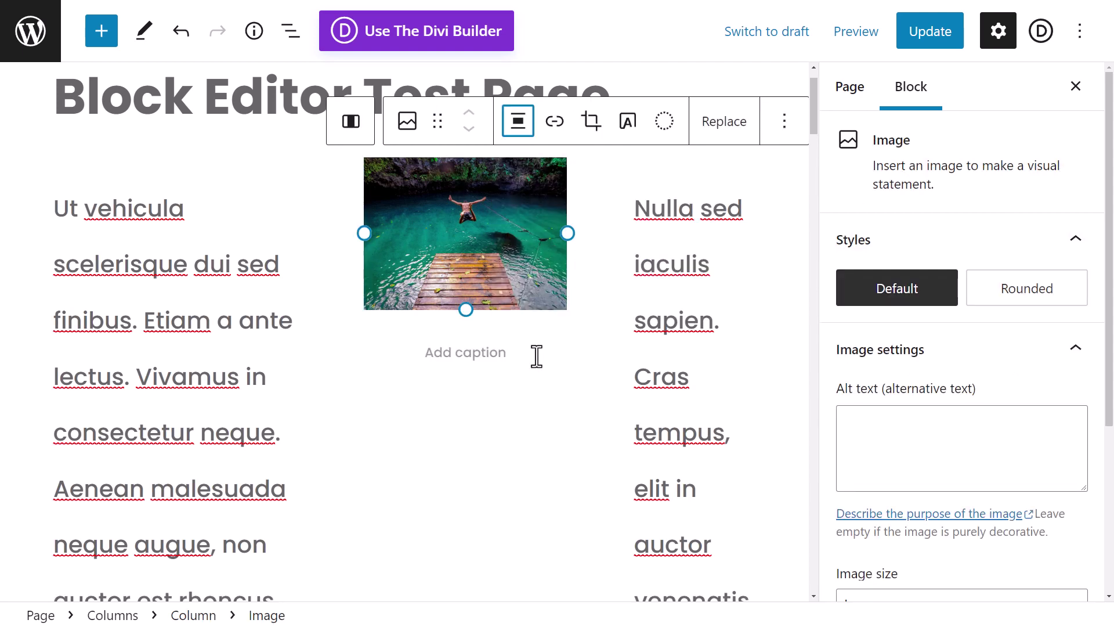
pyautogui.click(518, 122)
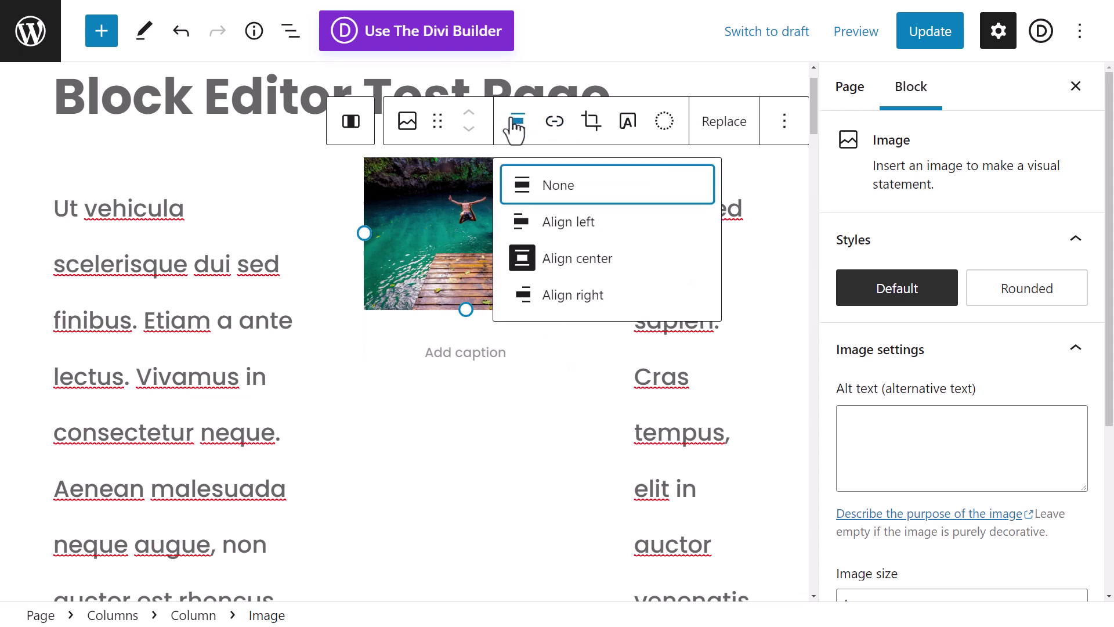
pyautogui.click(563, 188)
# Set the image column's Layout wide width to 260 px
pyautogui.click(502, 354)
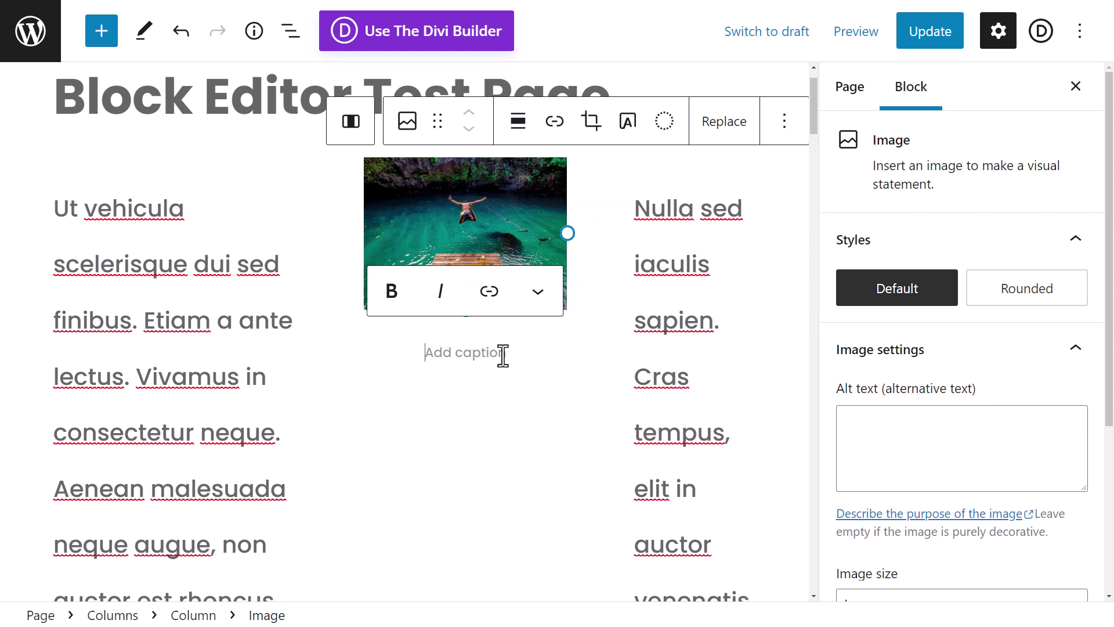
pyautogui.click(499, 406)
pyautogui.click(1007, 351)
pyautogui.moveTo(1007, 350); pyautogui.dragTo(995, 351)
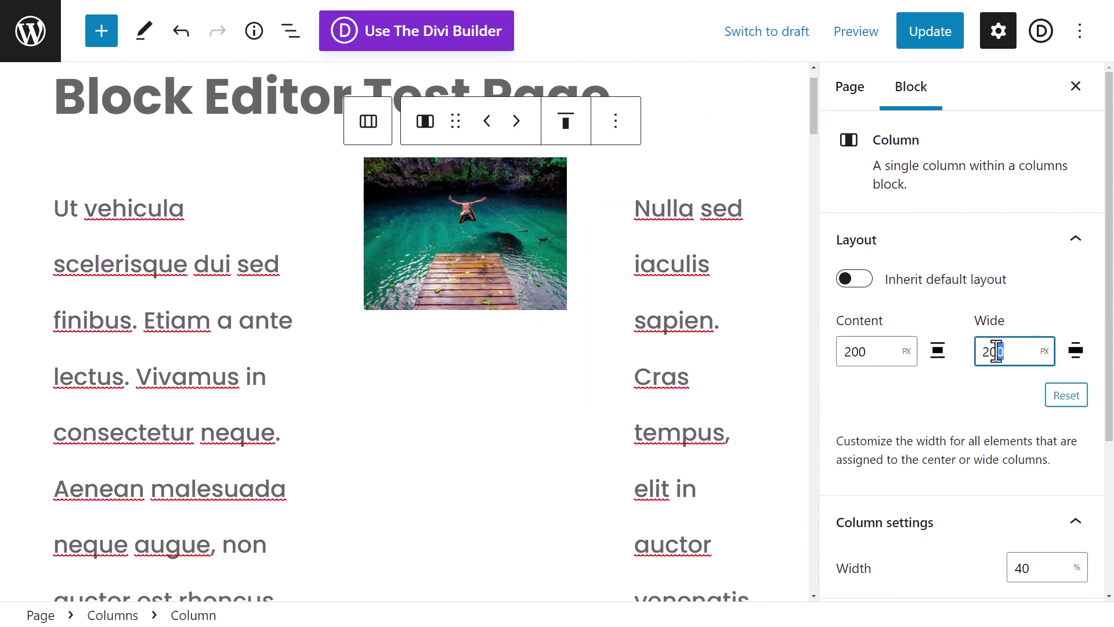
pyautogui.write('60')
pyautogui.scroll(-2, 1008, 335)
pyautogui.scroll(-2, 908, 289)
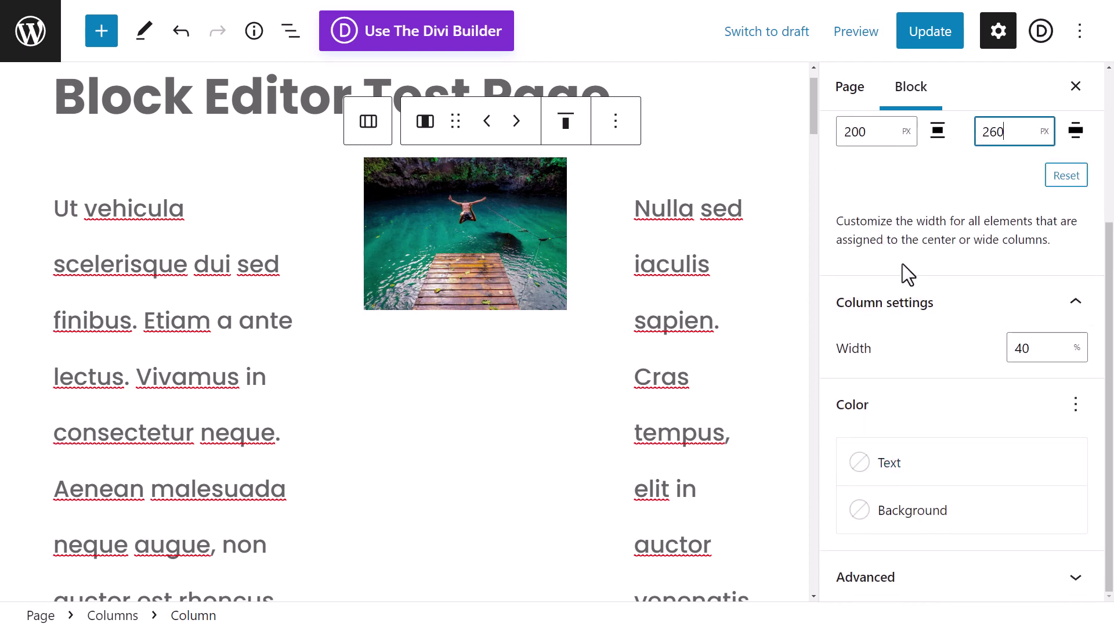
# Give the middle image column a pink background
pyautogui.click(917, 514)
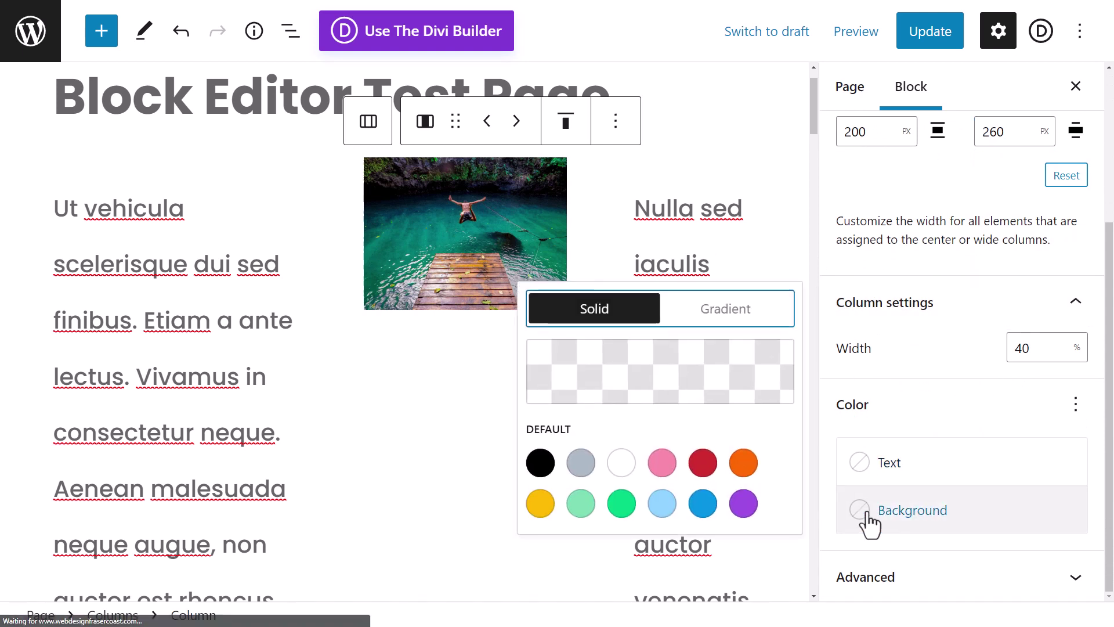
pyautogui.click(662, 462)
pyautogui.click(400, 333)
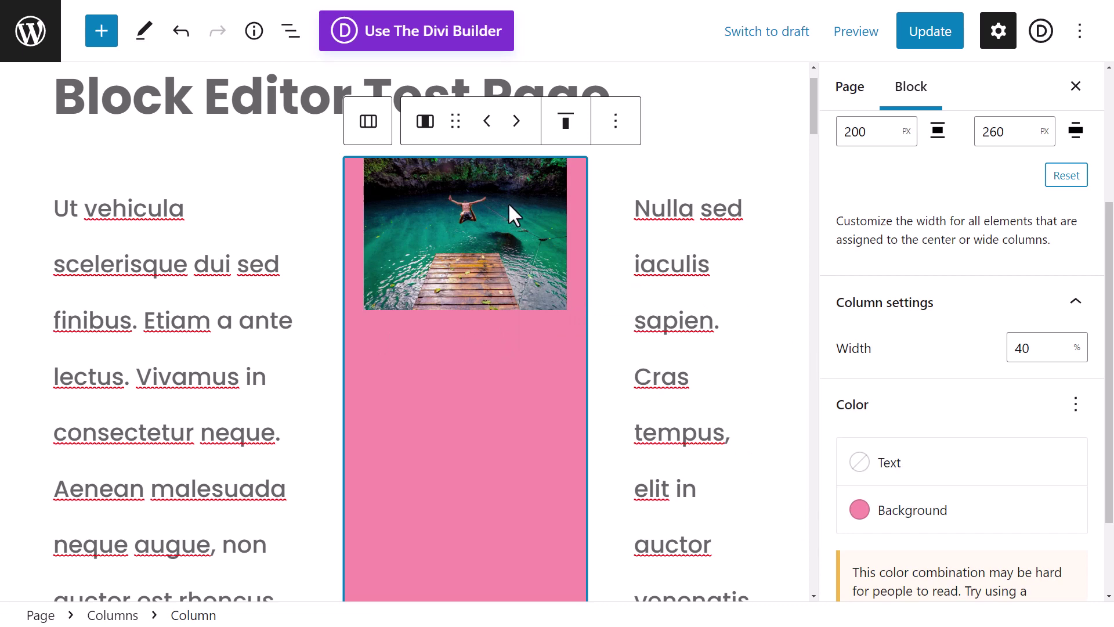
pyautogui.scroll(-1, 485, 278)
pyautogui.scroll(1, 485, 282)
# Give the left text column an orange background
pyautogui.click(186, 261)
pyautogui.scroll(-3, 412, 272)
pyautogui.click(315, 261)
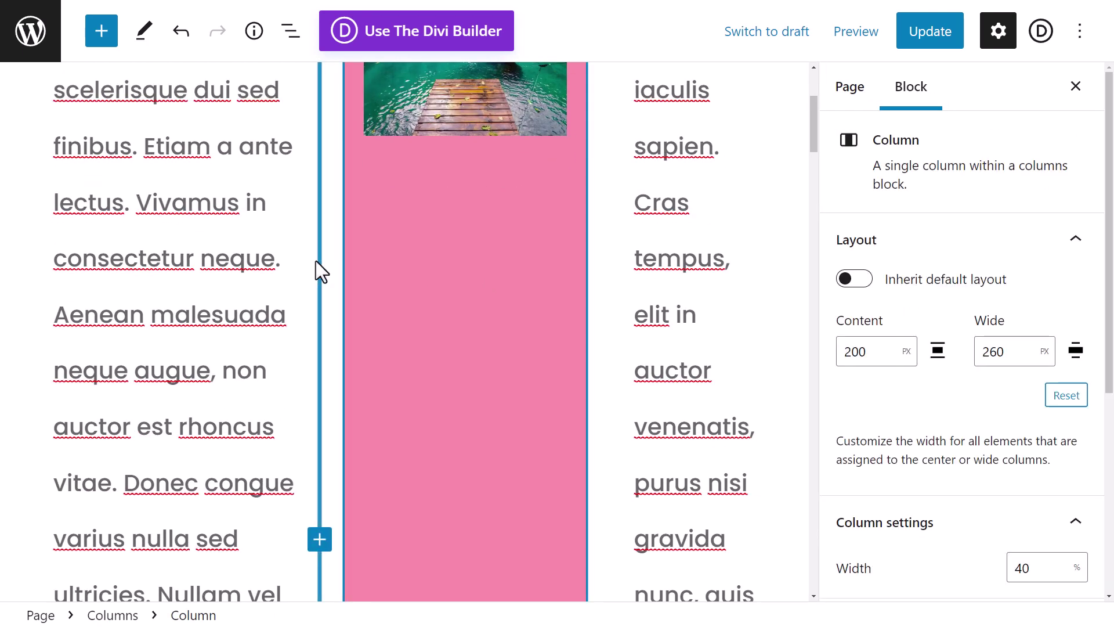
pyautogui.scroll(-10, 315, 260)
pyautogui.click(192, 462)
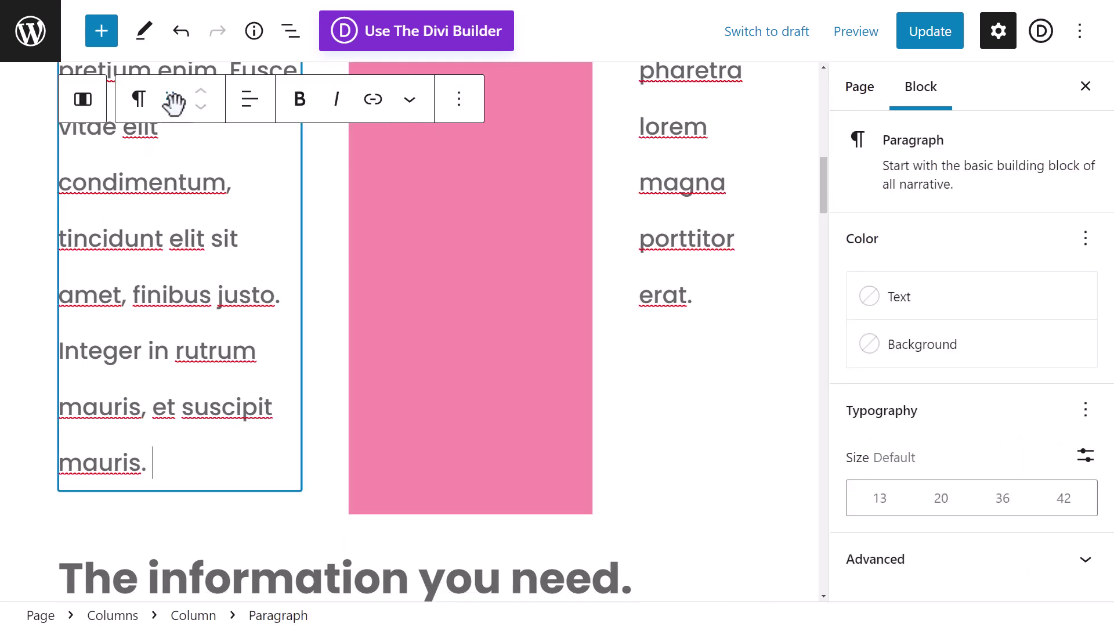
pyautogui.click(82, 99)
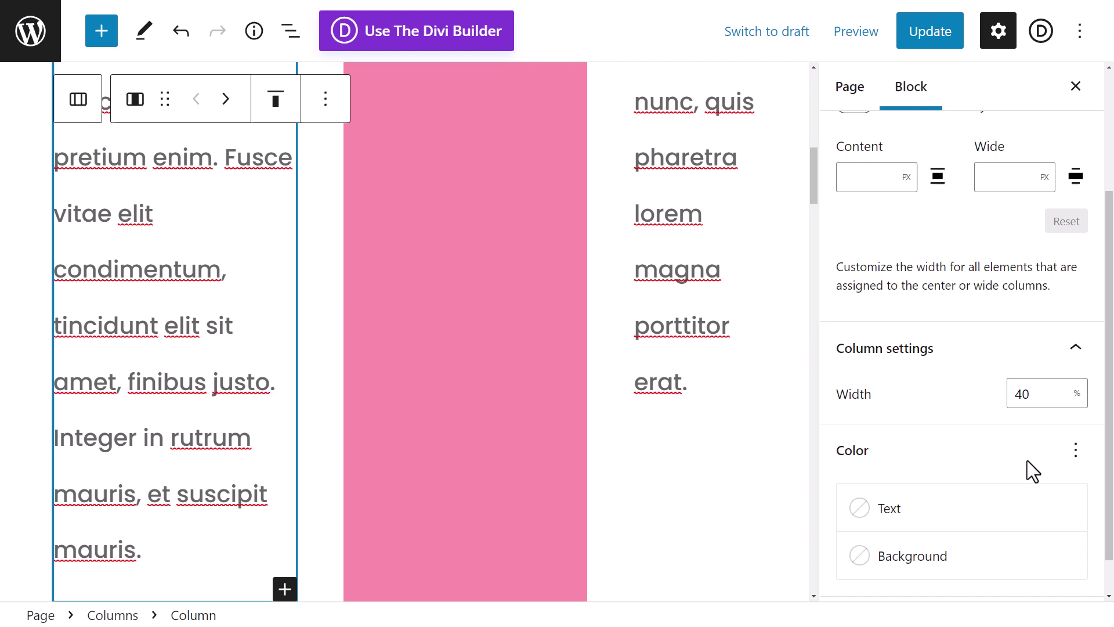
pyautogui.scroll(-1, 1028, 460)
pyautogui.click(981, 513)
pyautogui.click(744, 464)
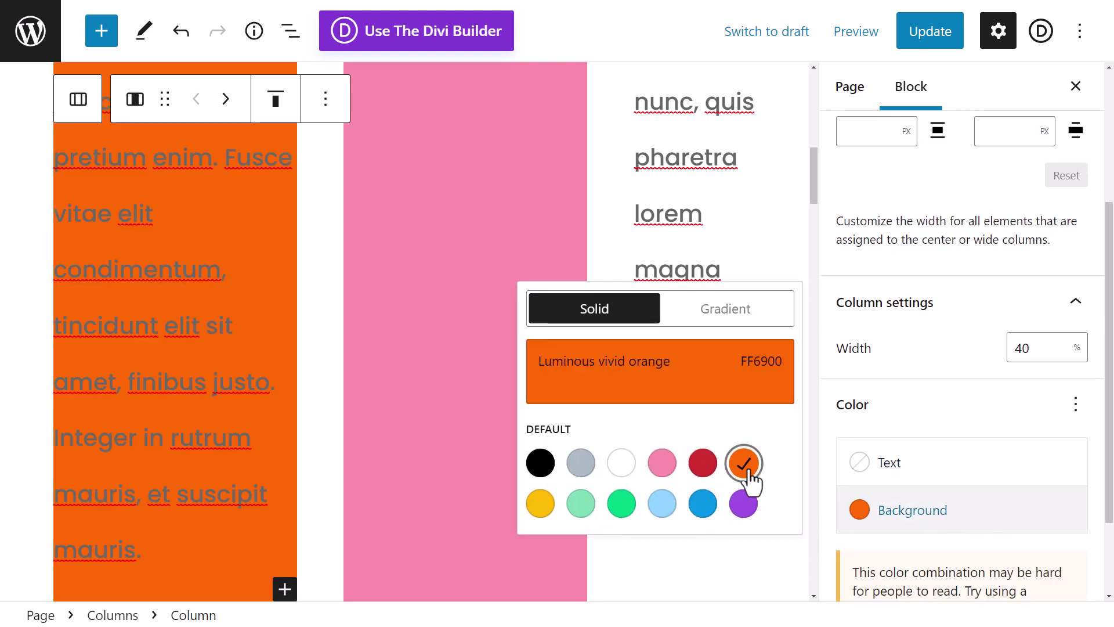
# Set the left column's text colour to Luminous vivid amber and review the columns
pyautogui.click(943, 472)
pyautogui.click(541, 456)
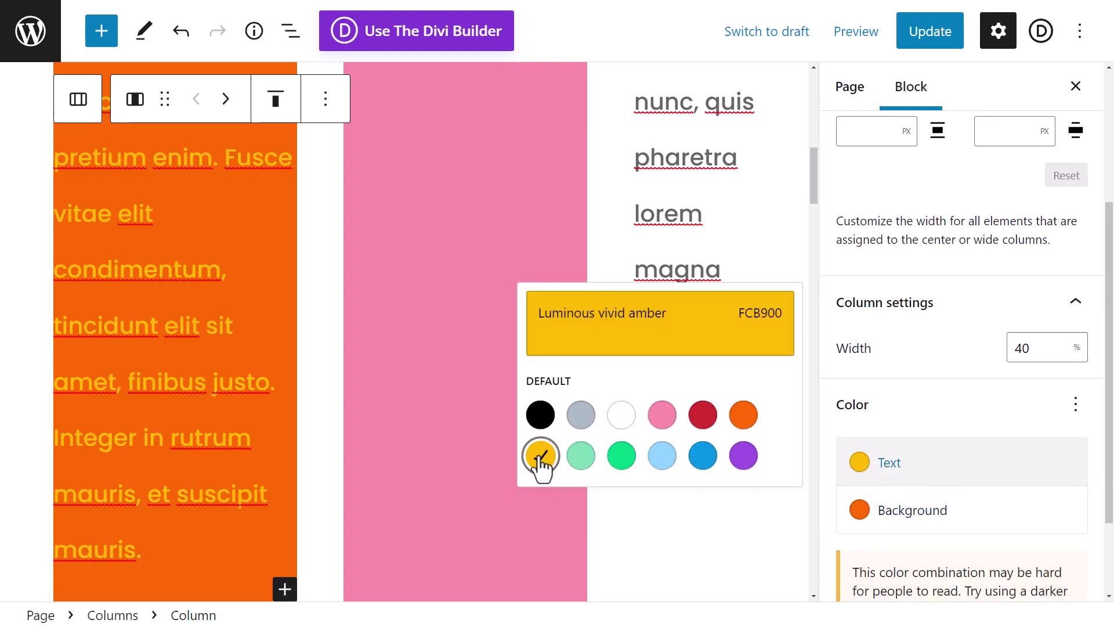
pyautogui.scroll(5, 139, 377)
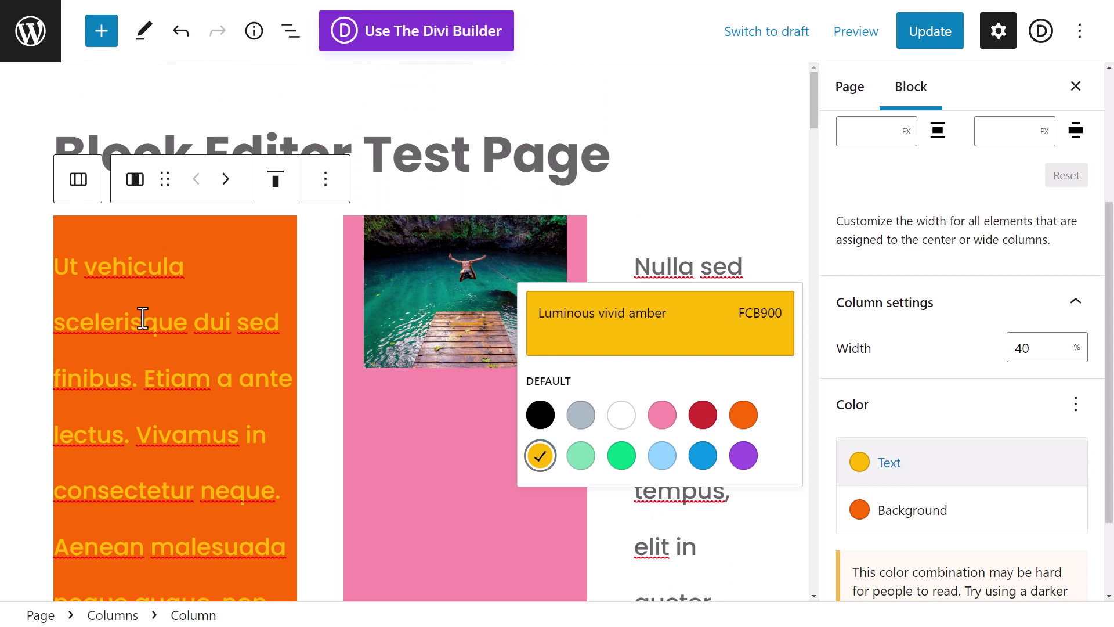
pyautogui.click(143, 318)
pyautogui.scroll(-1, 221, 311)
pyautogui.scroll(-2, 1044, 455)
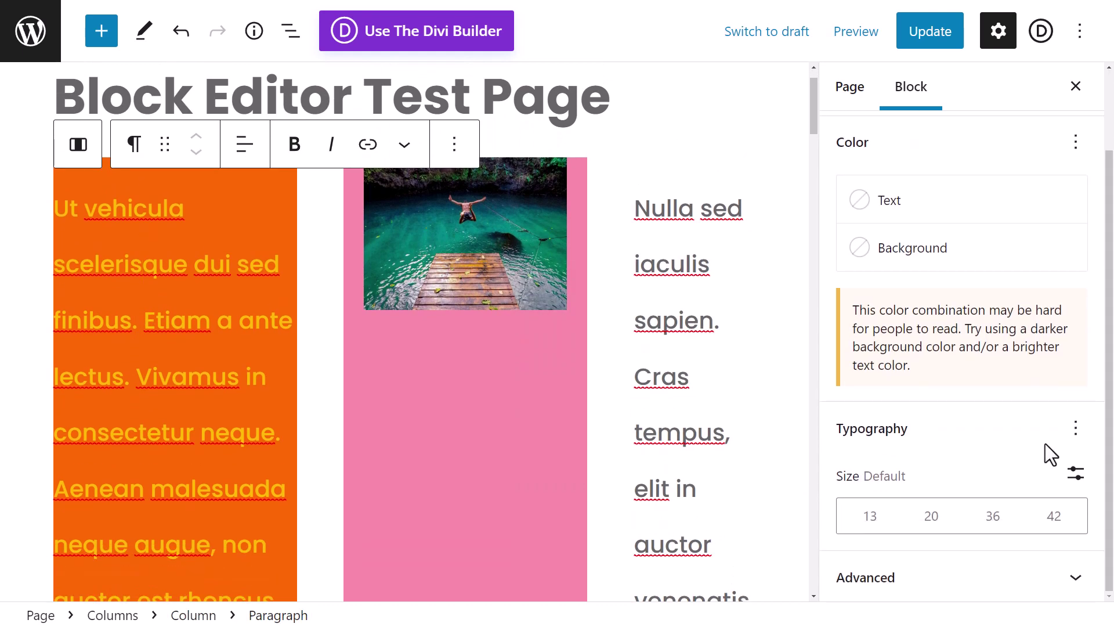
pyautogui.scroll(-14, 701, 378)
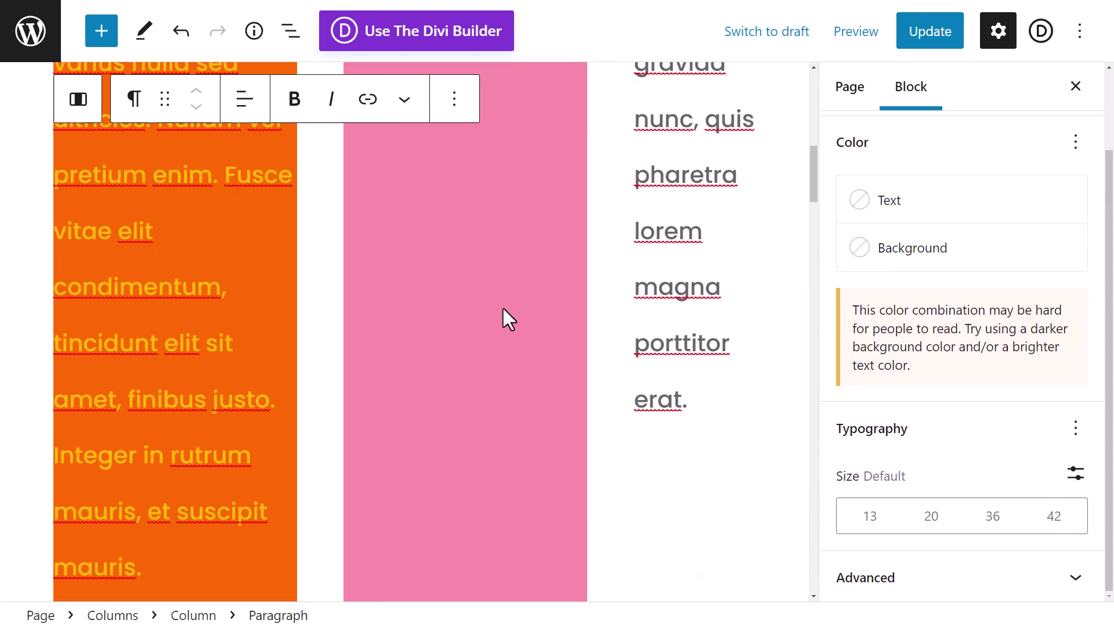
pyautogui.scroll(5, 406, 325)
pyautogui.scroll(9, 429, 302)
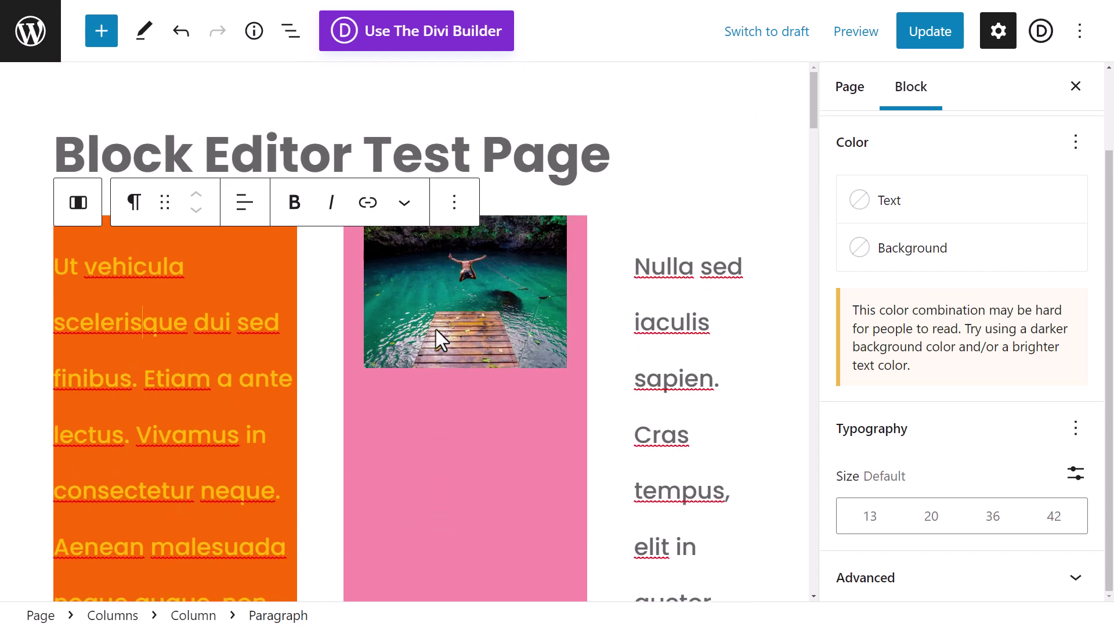
pyautogui.scroll(-16, 437, 329)
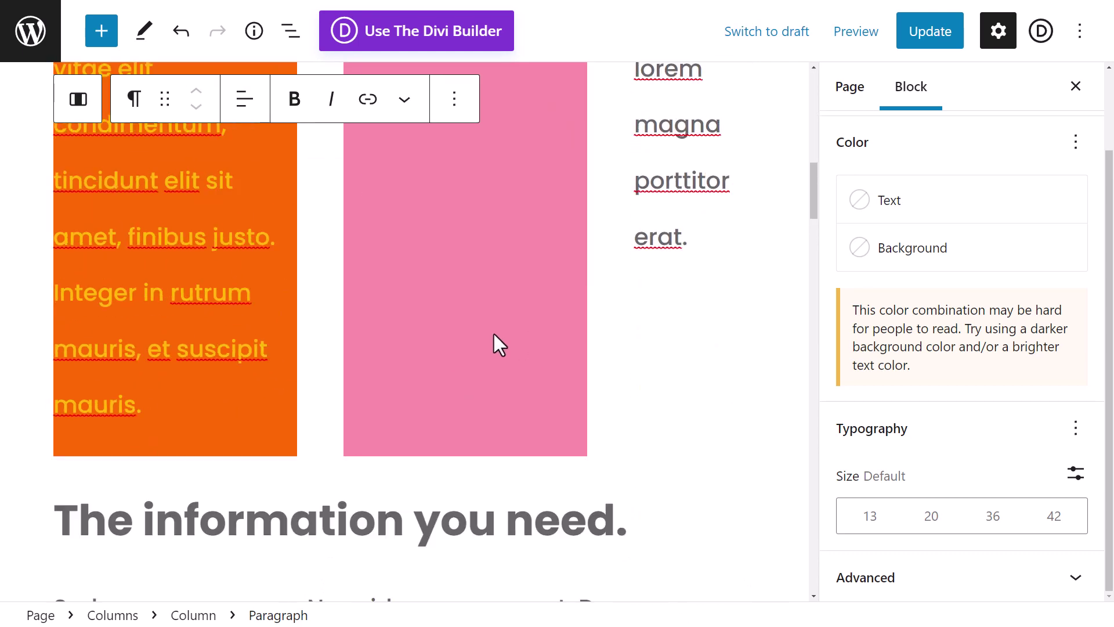
pyautogui.scroll(6, 499, 360)
pyautogui.scroll(10, 523, 398)
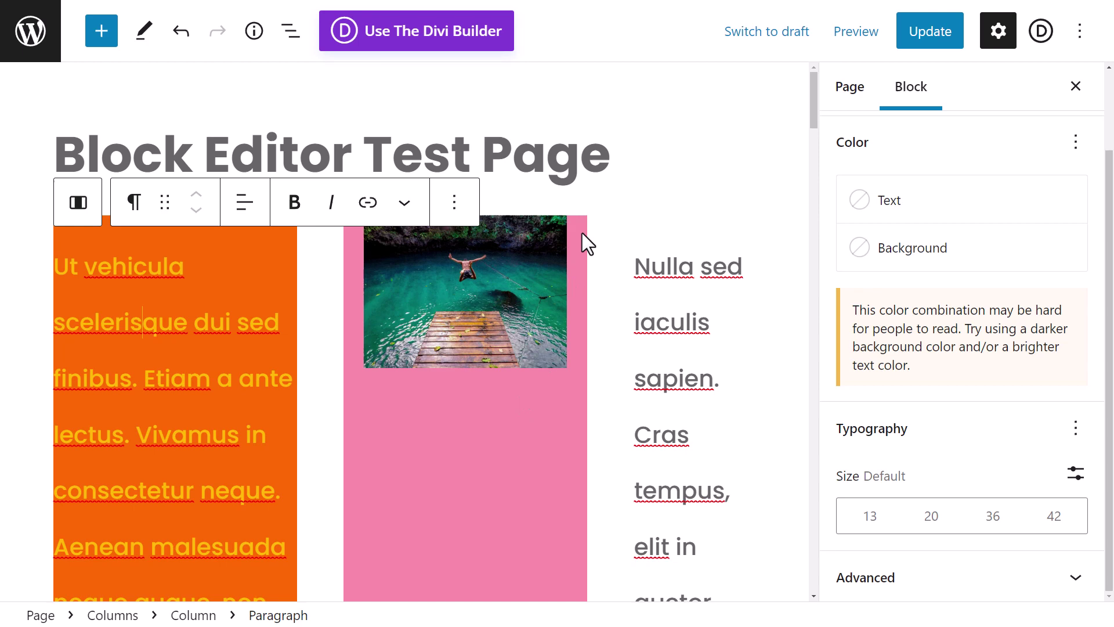
pyautogui.scroll(-20, 580, 278)
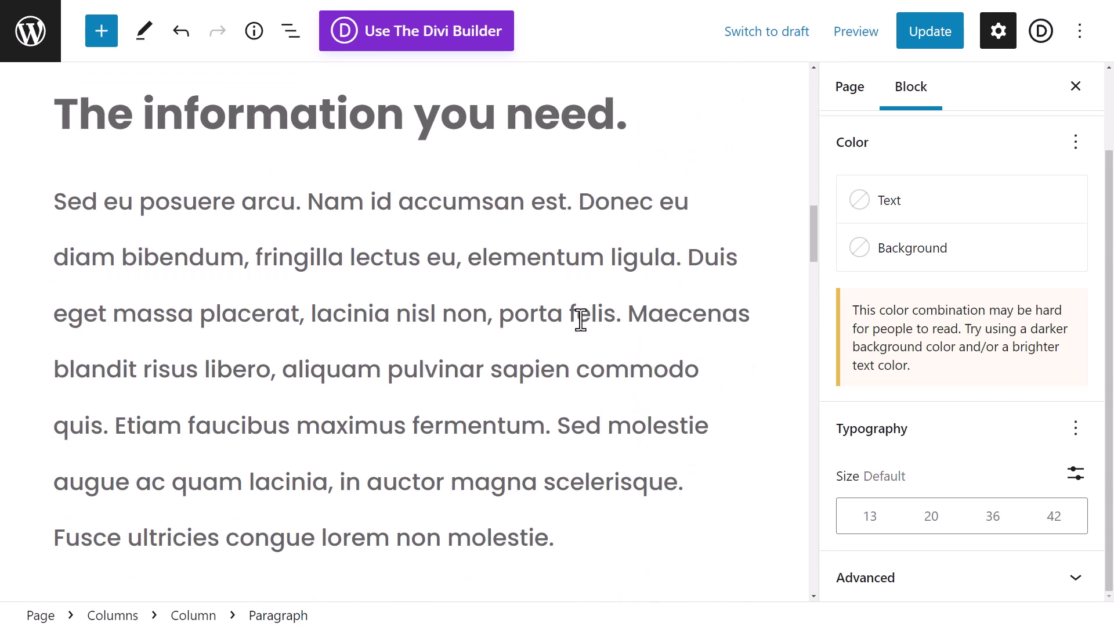
pyautogui.scroll(8, 499, 406)
pyautogui.scroll(-2, 358, 522)
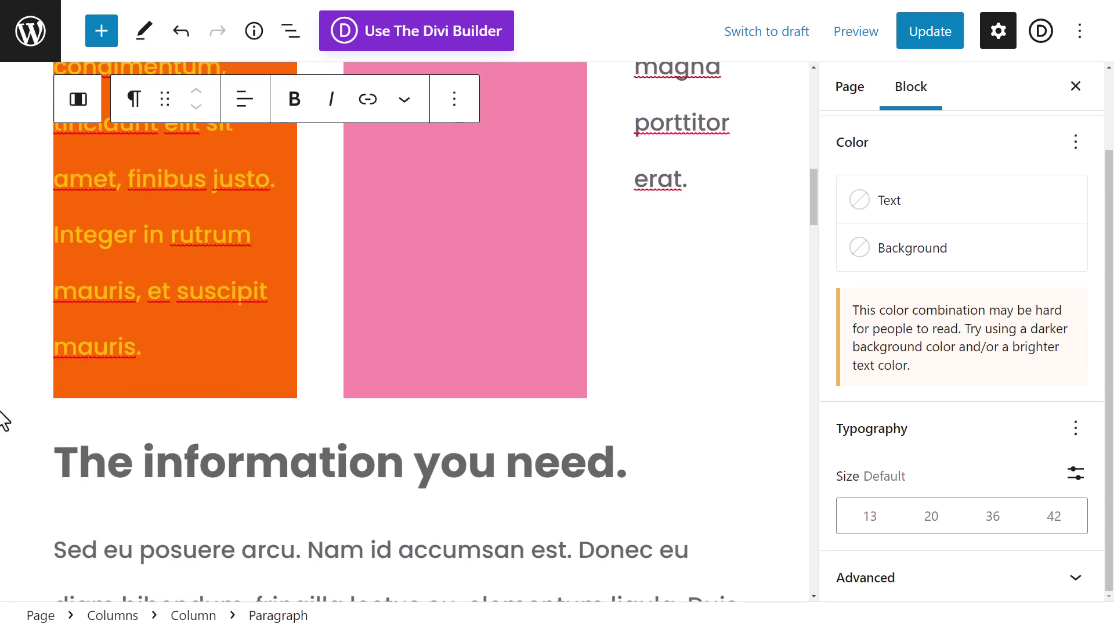
# Insert a Media & Text block above the heading "The information you need."
pyautogui.click(61, 455)
pyautogui.press('Return')
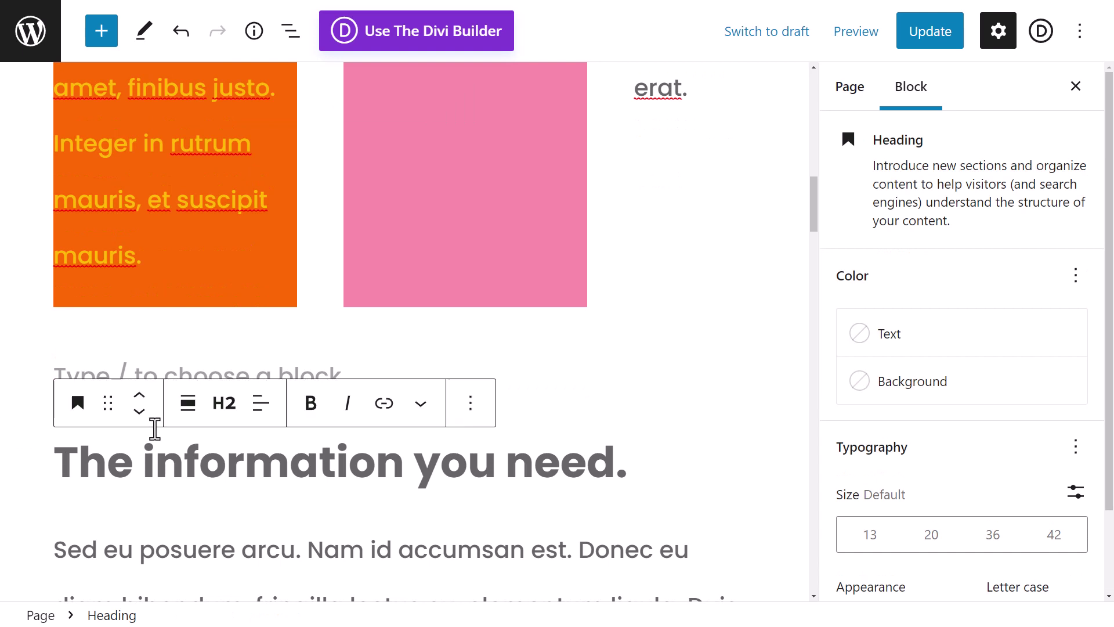
pyautogui.click(338, 373)
pyautogui.click(749, 365)
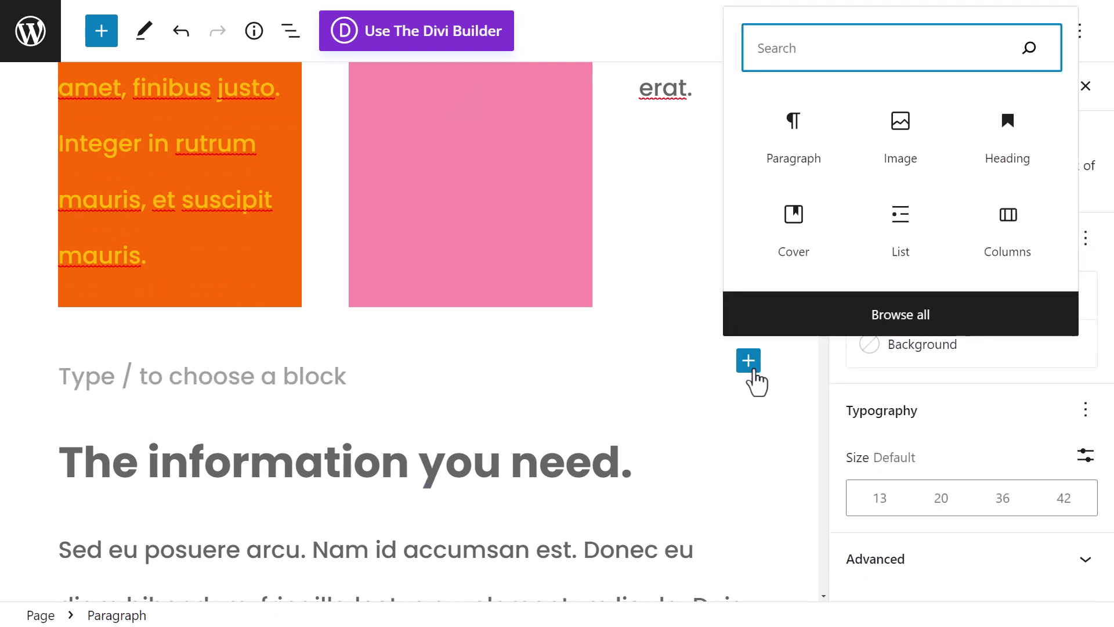
pyautogui.write('media')
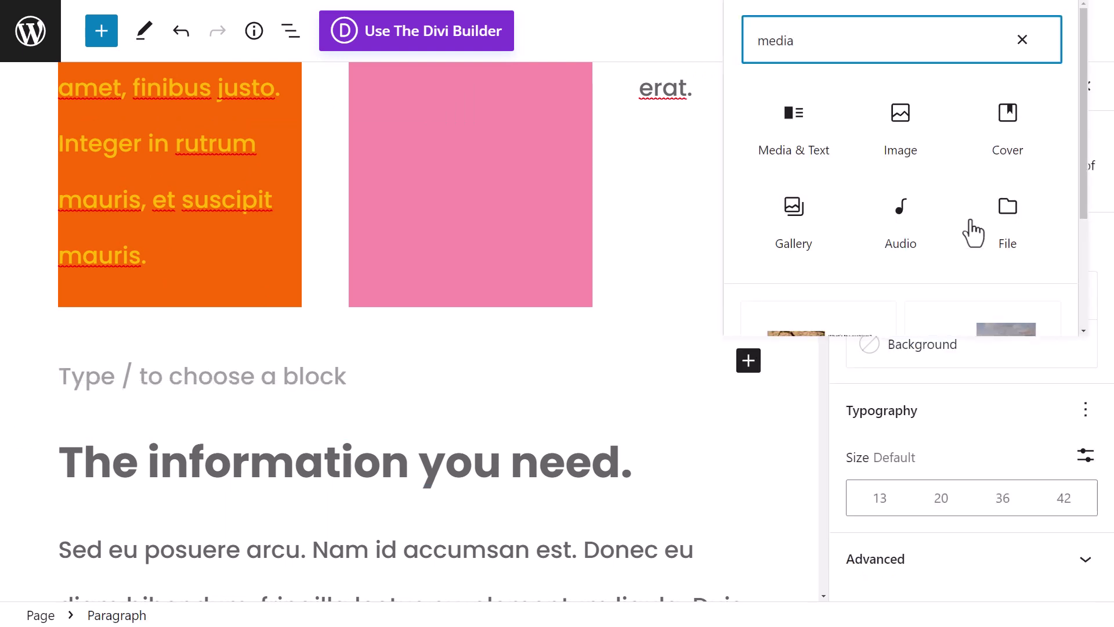
pyautogui.click(819, 136)
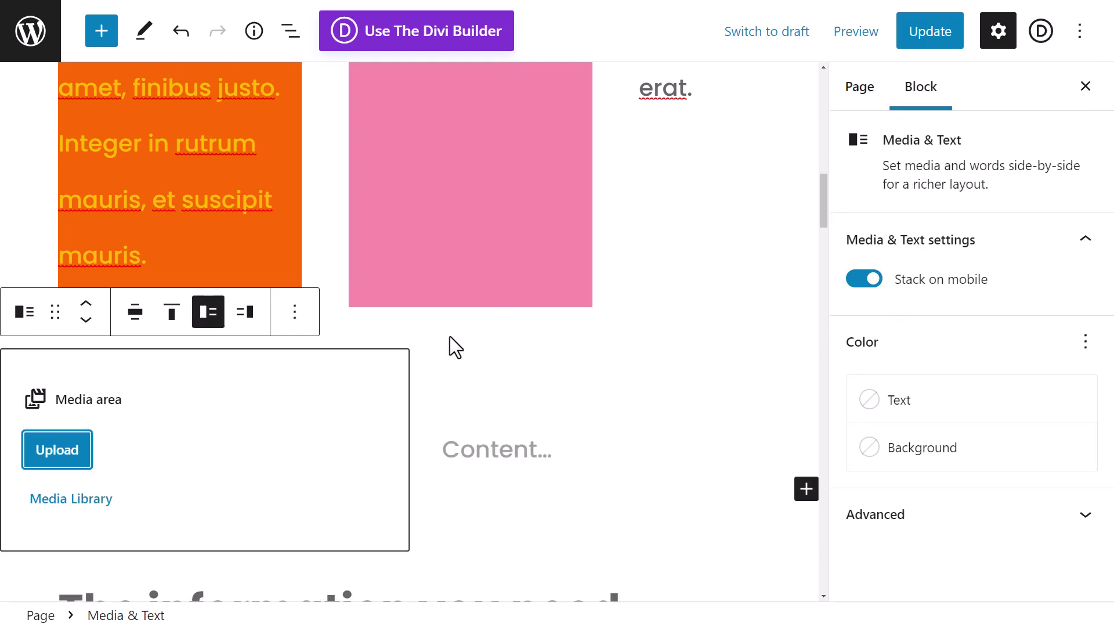
# Choose the 404 image from the Media Library as the block's media
pyautogui.click(74, 500)
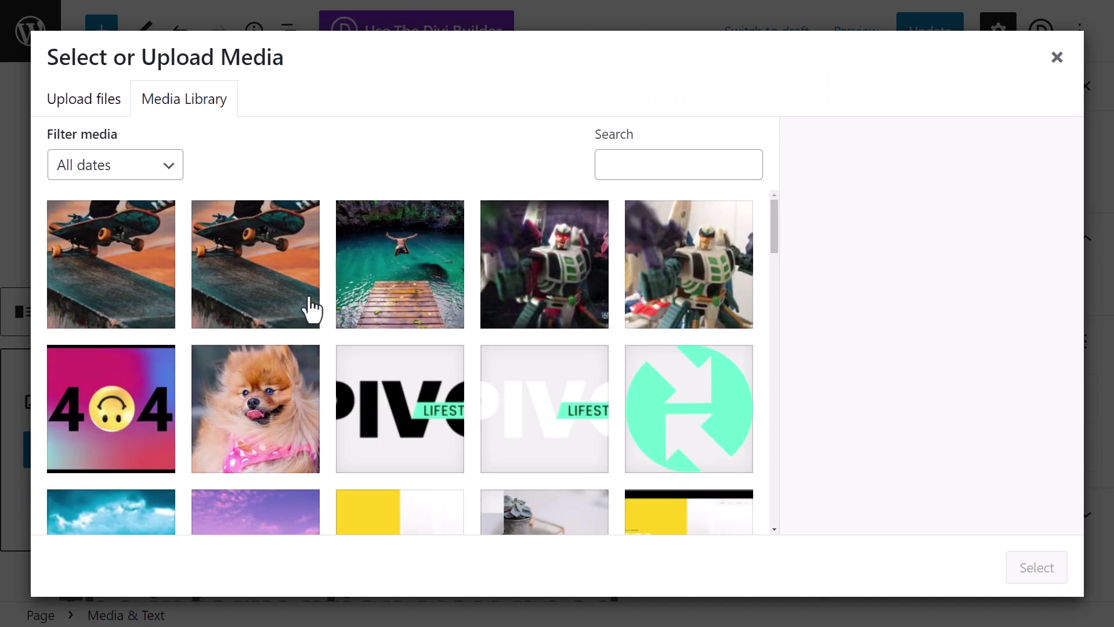
pyautogui.click(382, 300)
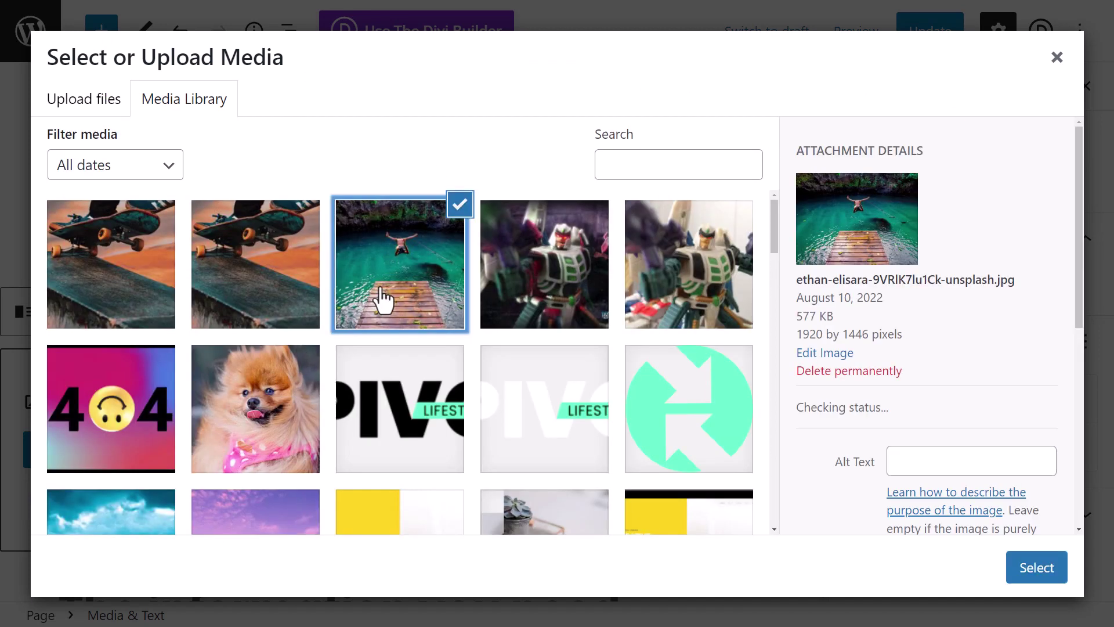
pyautogui.click(252, 451)
pyautogui.click(155, 448)
pyautogui.click(1037, 567)
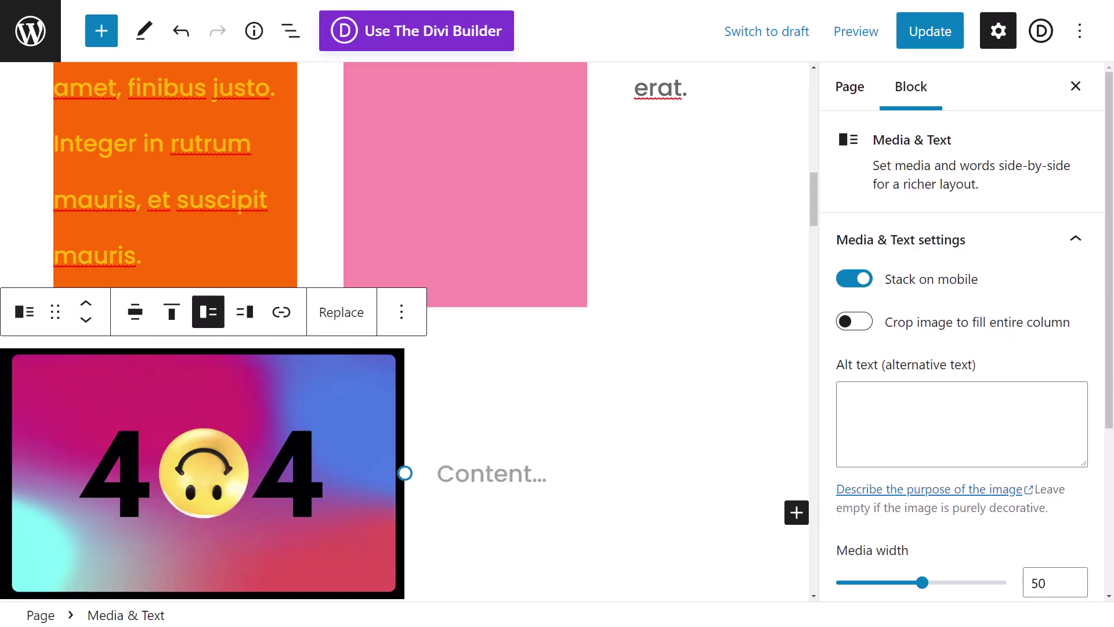
# Type "My content" in the Media & Text block's text side, removing a stray character
pyautogui.click(499, 462)
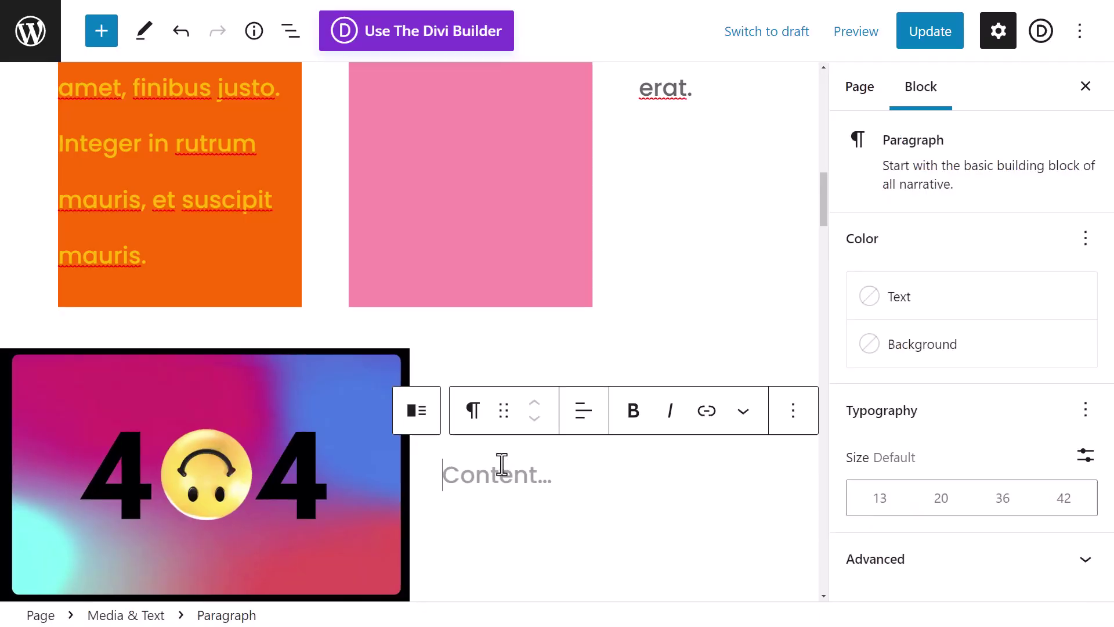
pyautogui.write('My content')
pyautogui.press('Return')
pyautogui.write('text')
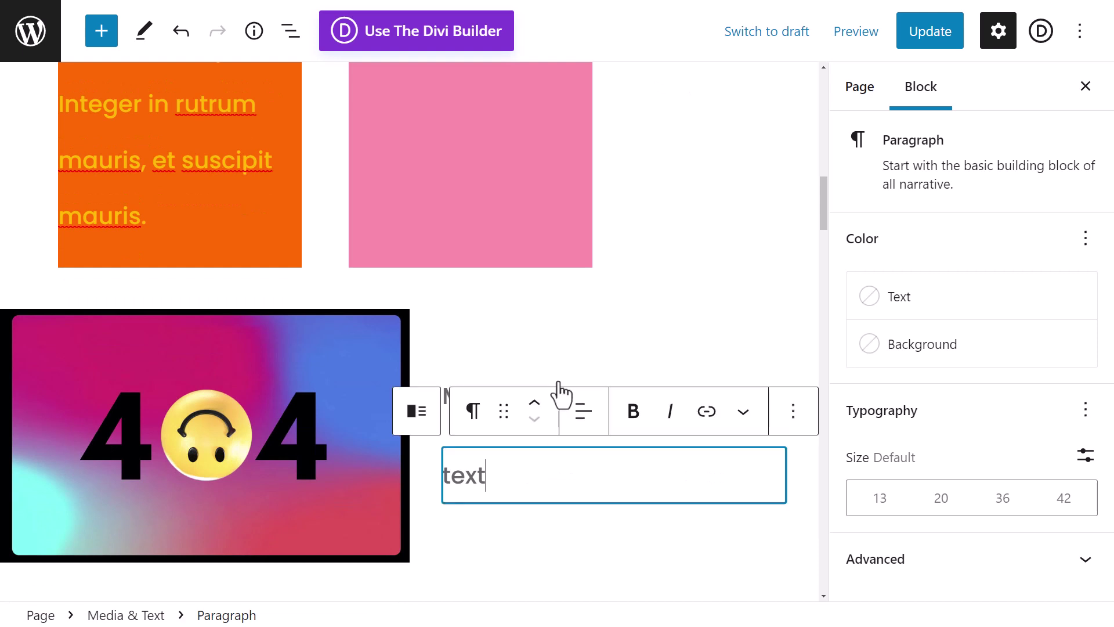
pyautogui.scroll(-4, 461, 316)
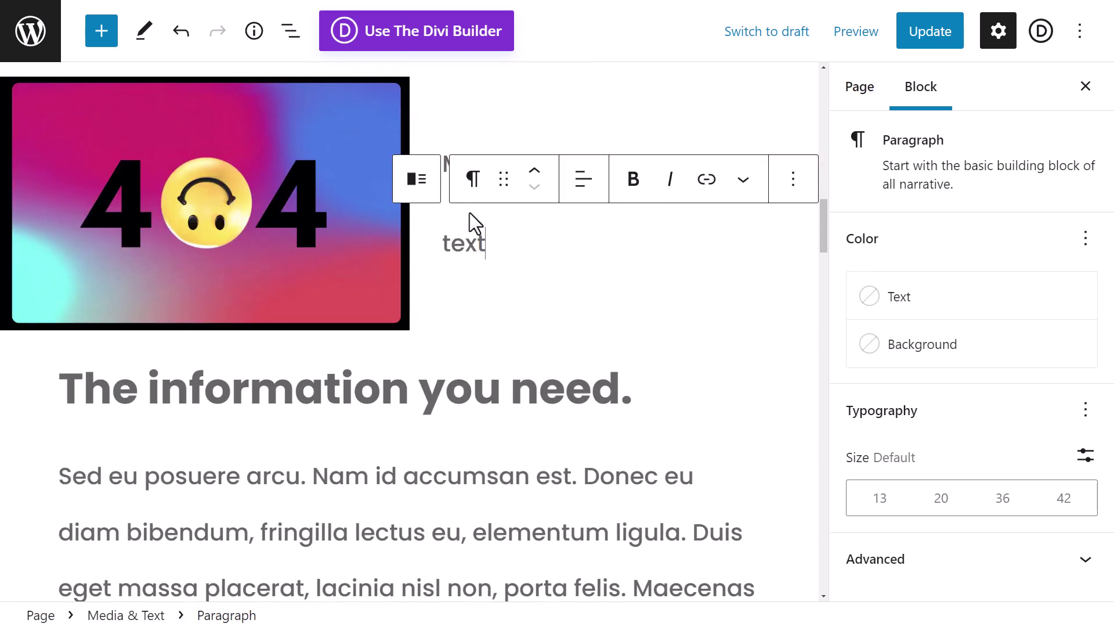
pyautogui.moveTo(487, 244); pyautogui.dragTo(444, 245)
pyautogui.press('BackSpace')
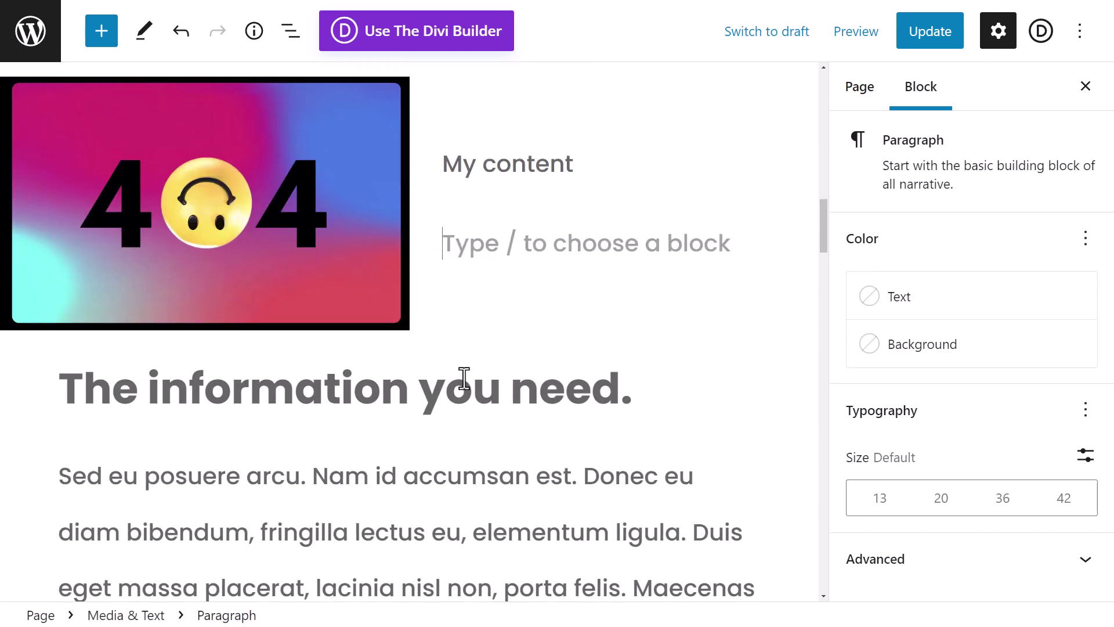
# Move the heading and the lorem paragraph into the block's text column
pyautogui.click(428, 394)
pyautogui.moveTo(145, 323); pyautogui.dragTo(479, 348)
pyautogui.click(419, 403)
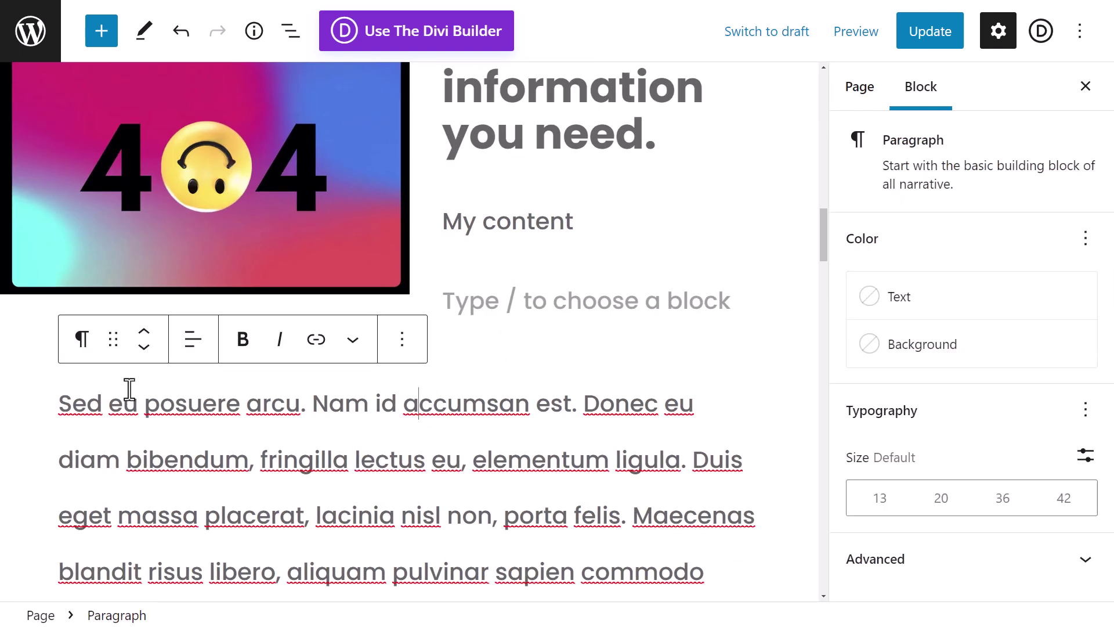
pyautogui.moveTo(113, 339); pyautogui.dragTo(478, 316)
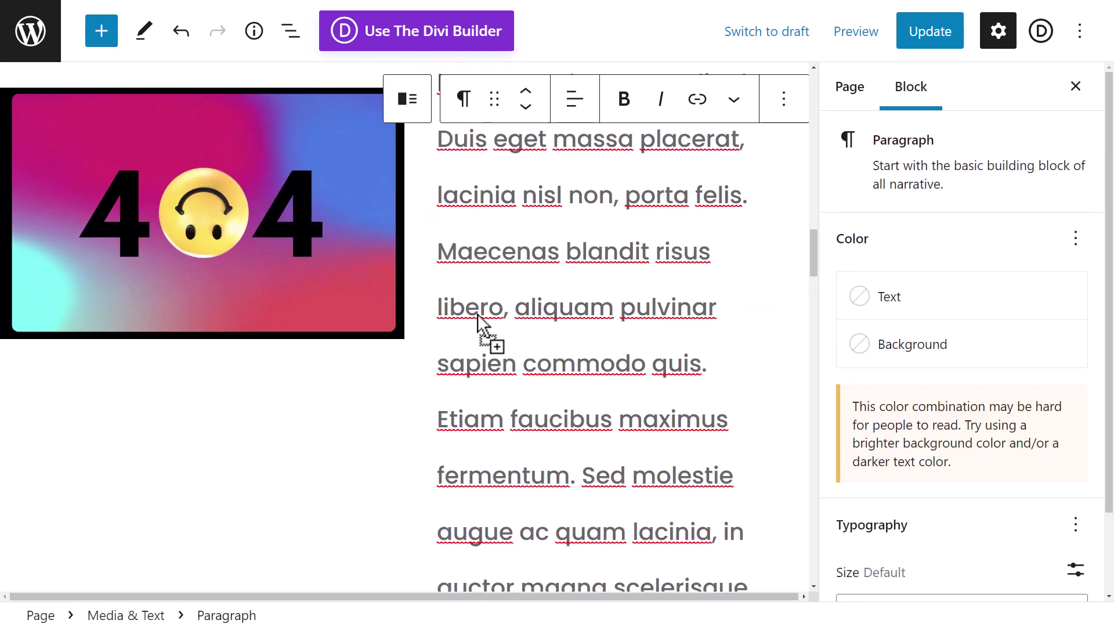
pyautogui.click(997, 44)
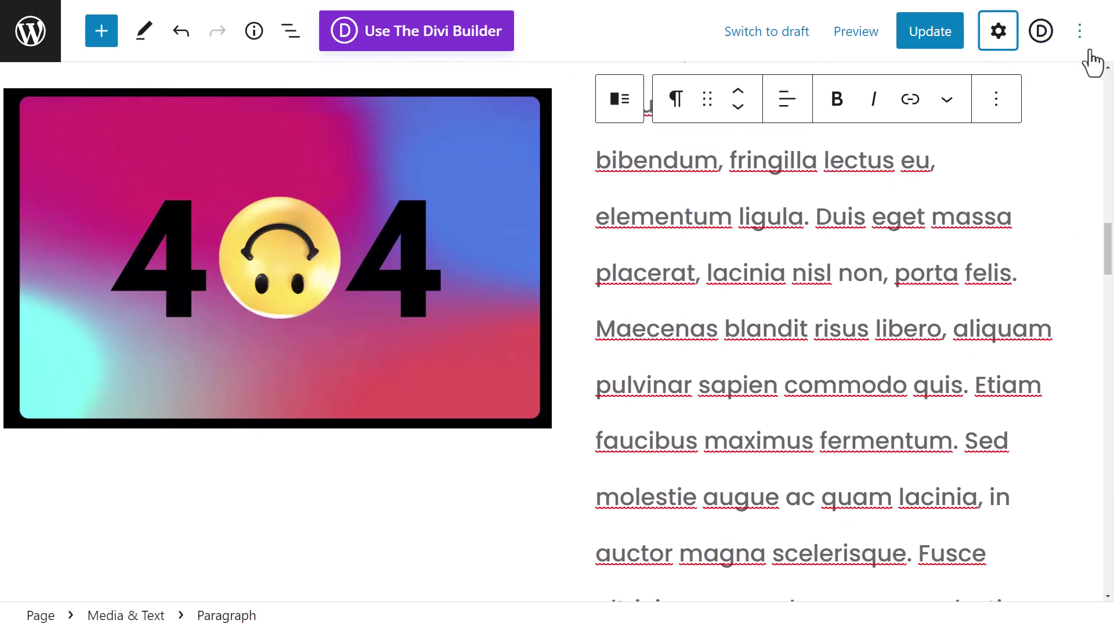
pyautogui.hotkey('ctrl', '-')
pyautogui.scroll(4, 765, 312)
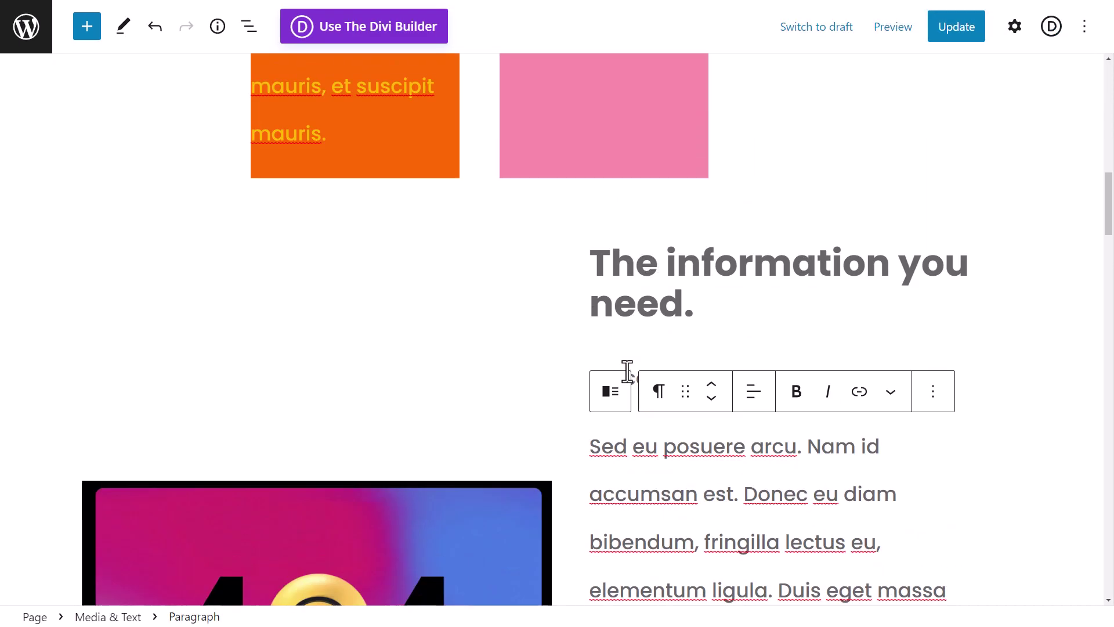
# Set the Media & Text block's vertical alignment to Top after trying Middle and Bottom
pyautogui.click(457, 333)
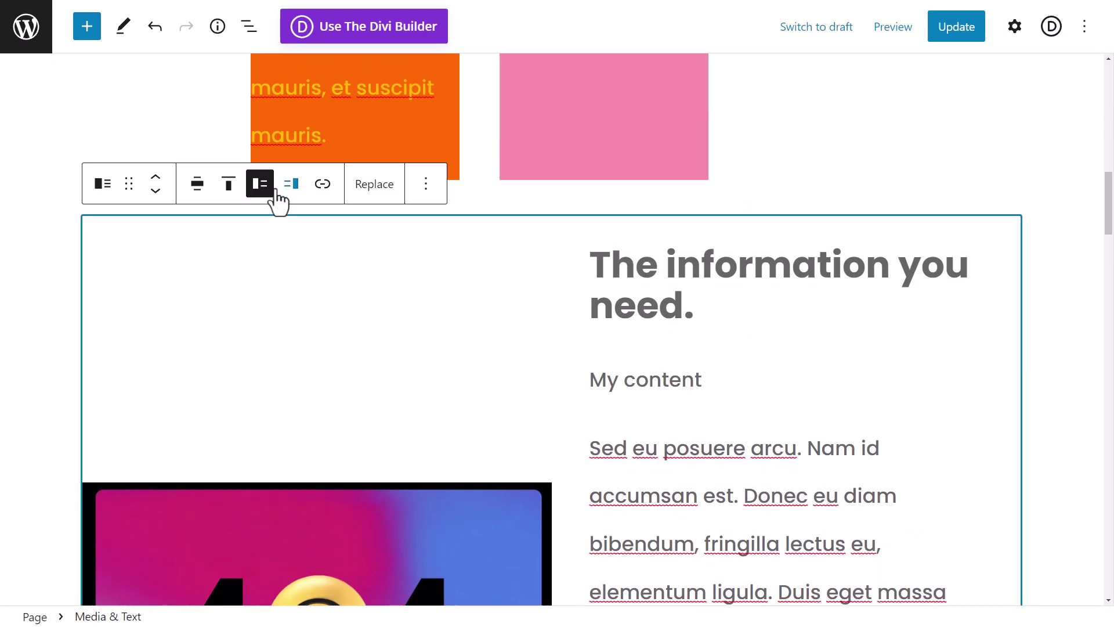
pyautogui.click(230, 192)
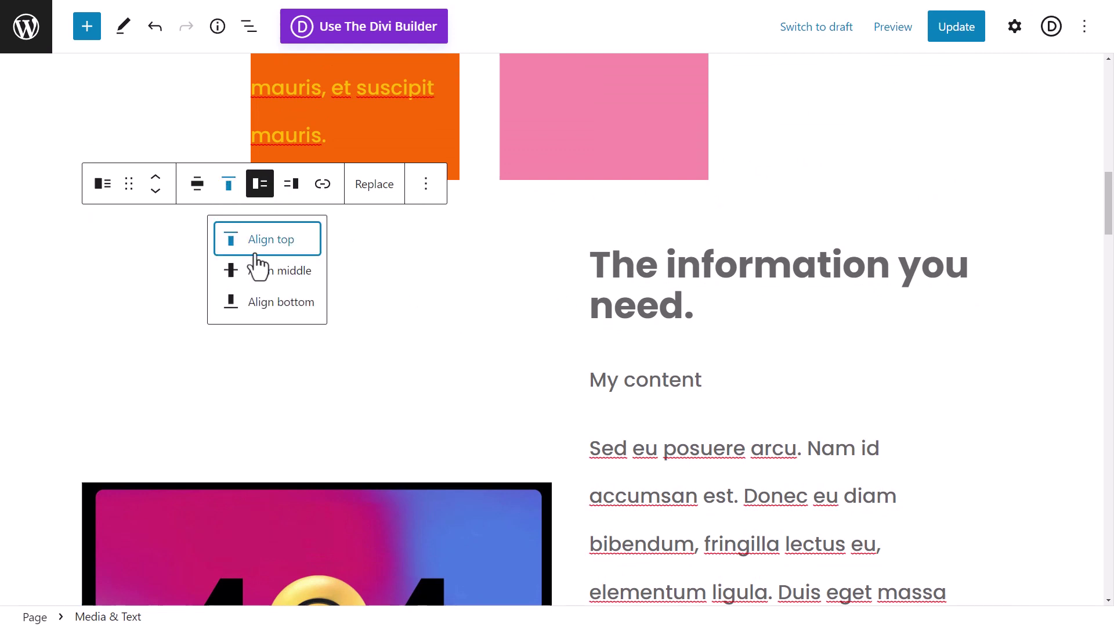
pyautogui.click(439, 393)
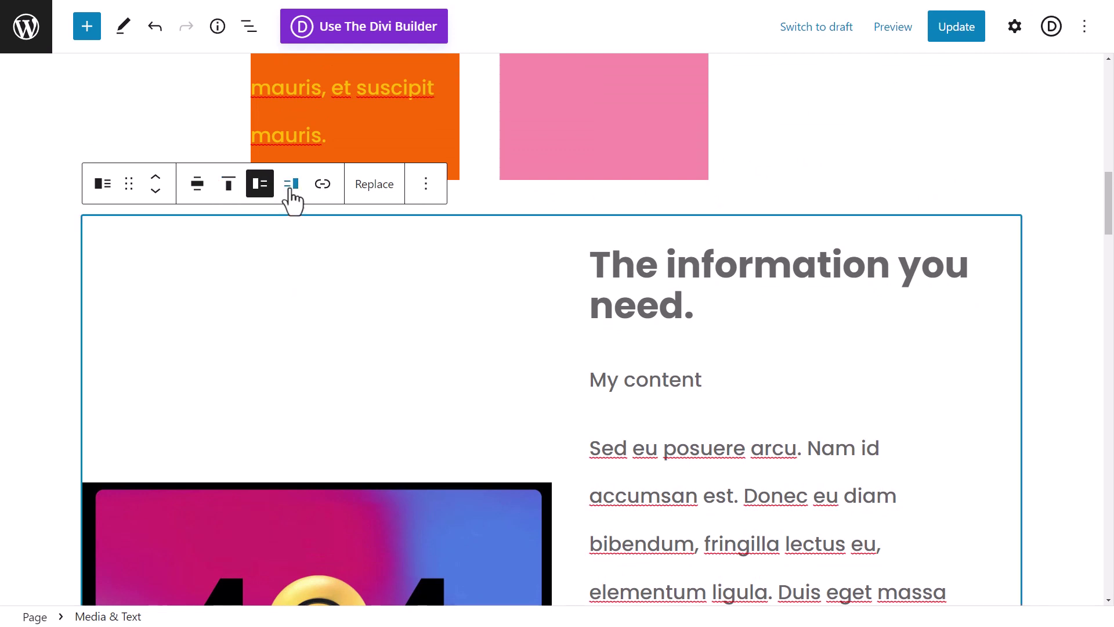
pyautogui.click(230, 191)
pyautogui.click(264, 271)
pyautogui.click(229, 184)
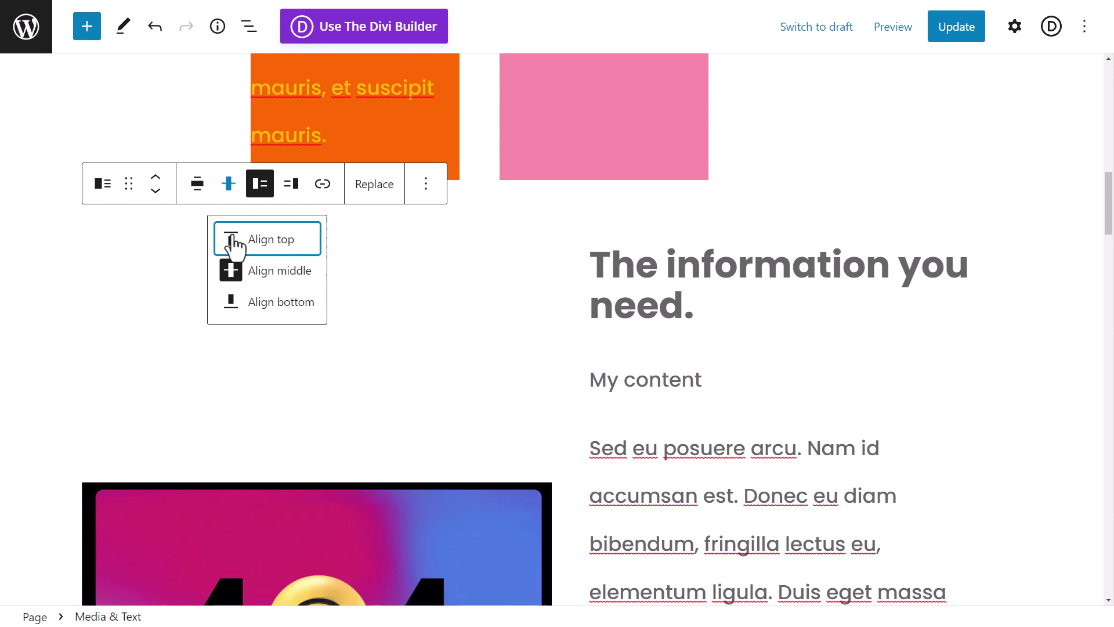
pyautogui.click(253, 302)
pyautogui.scroll(-6, 284, 308)
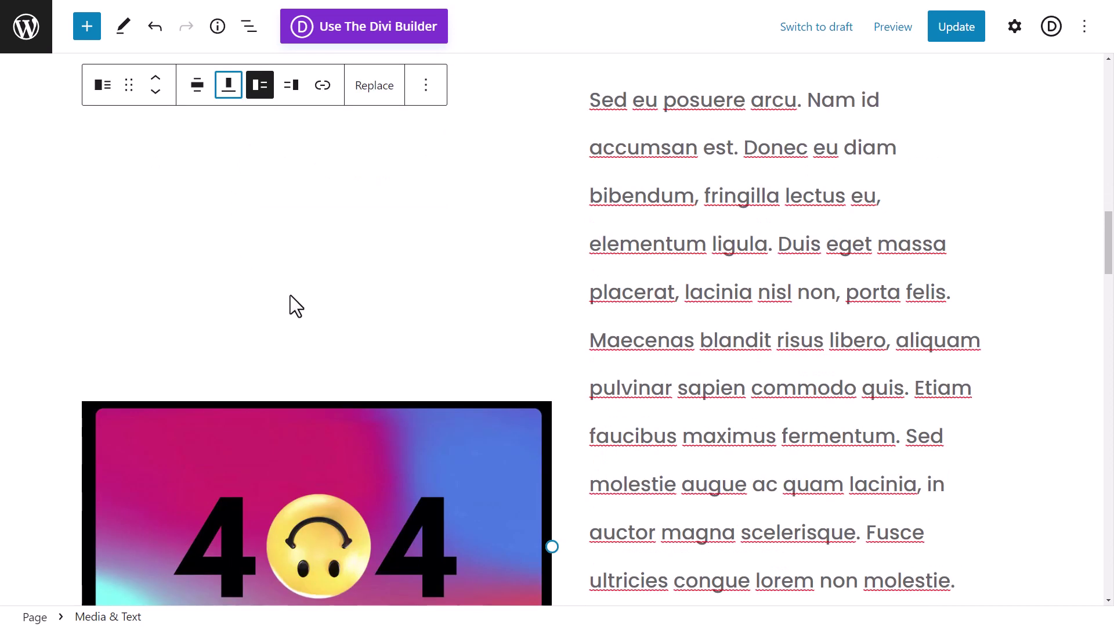
pyautogui.scroll(4, 289, 303)
pyautogui.click(229, 87)
pyautogui.click(238, 146)
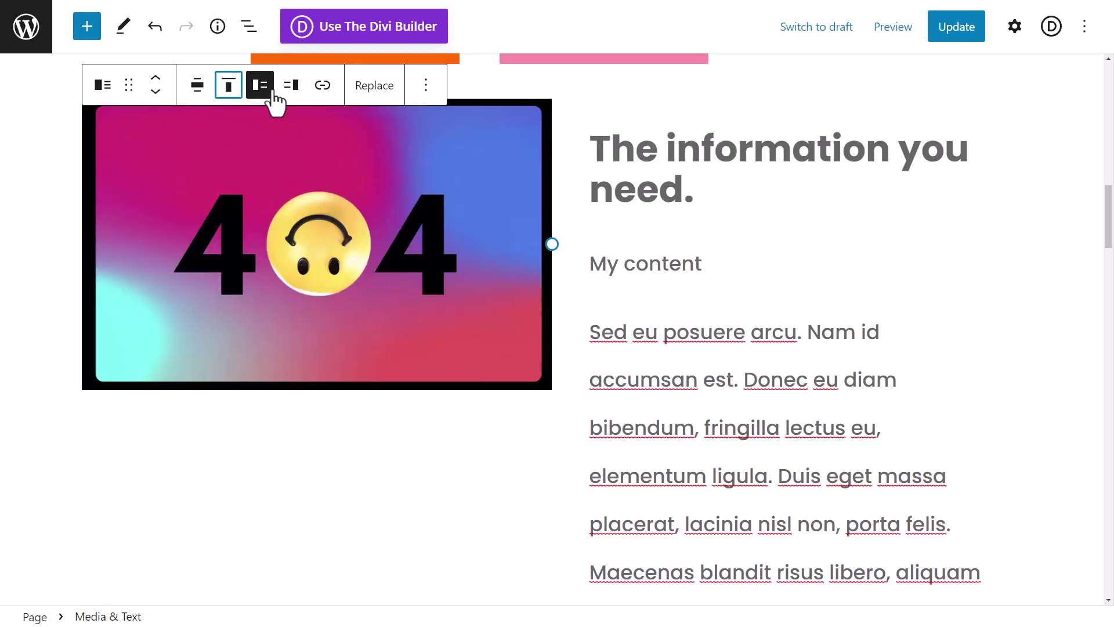
# Show the media on the right, set the block to Wide width, and adjust the column divider
pyautogui.scroll(4, 380, 281)
pyautogui.click(291, 301)
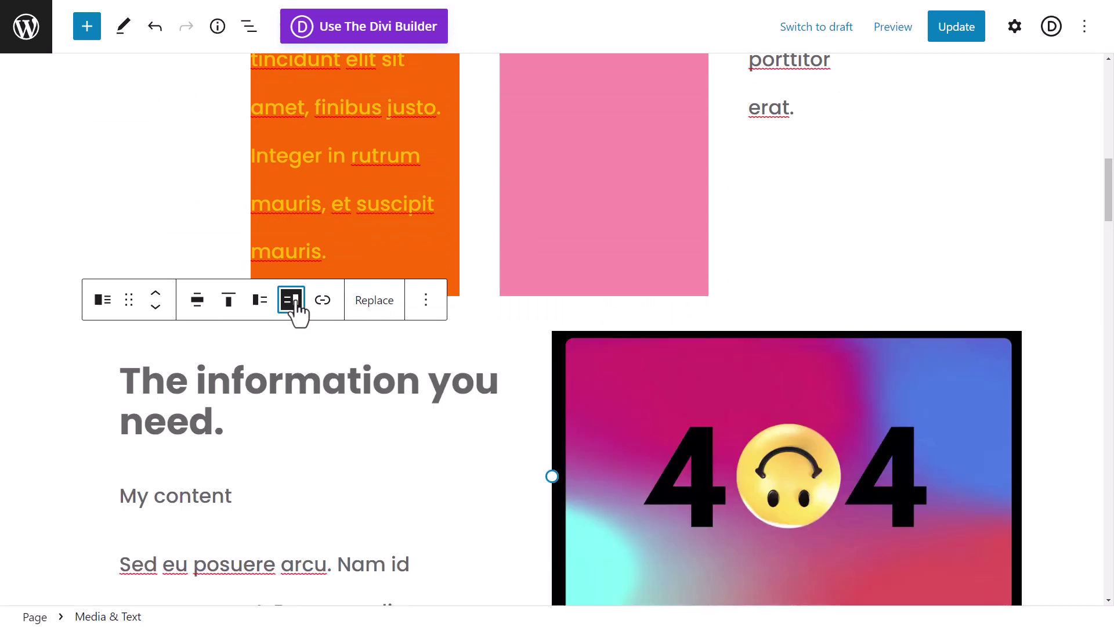
pyautogui.click(198, 302)
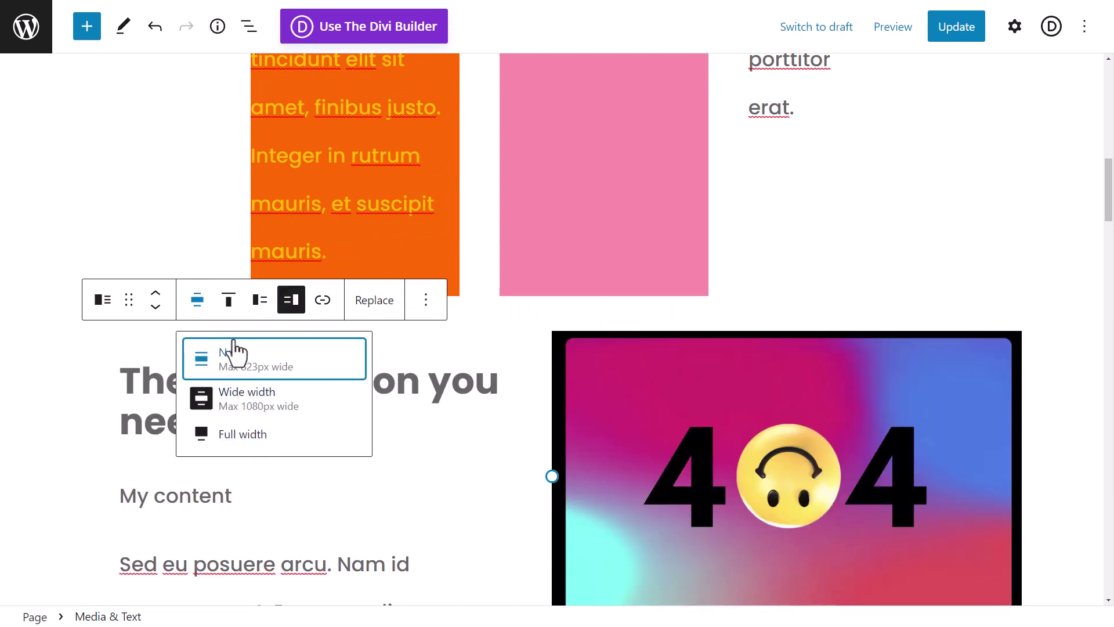
pyautogui.click(242, 440)
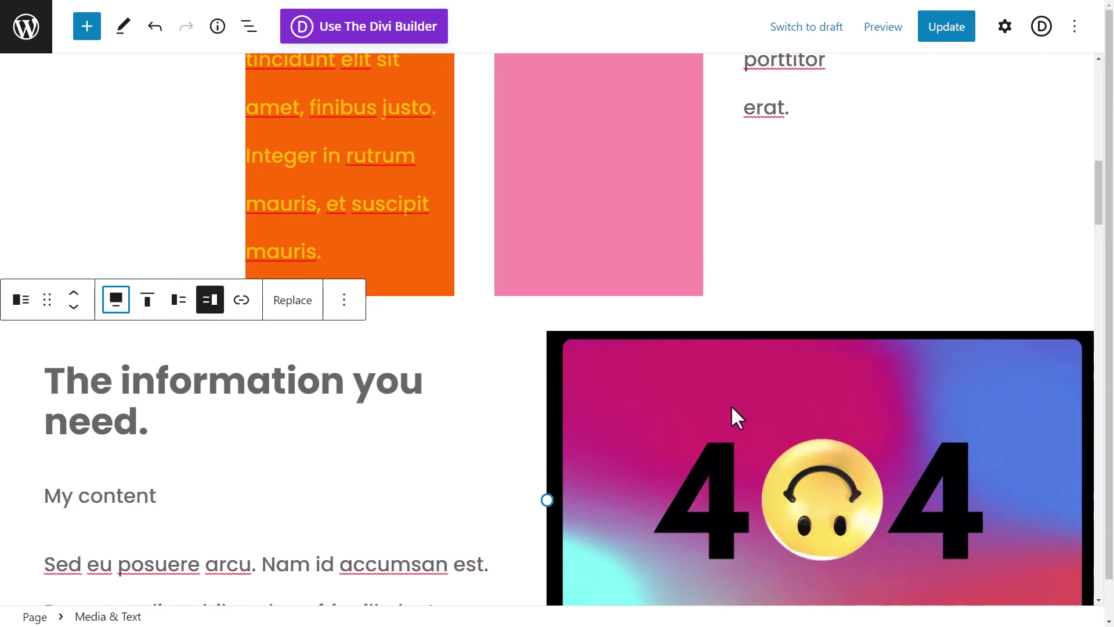
pyautogui.click(117, 300)
pyautogui.click(156, 401)
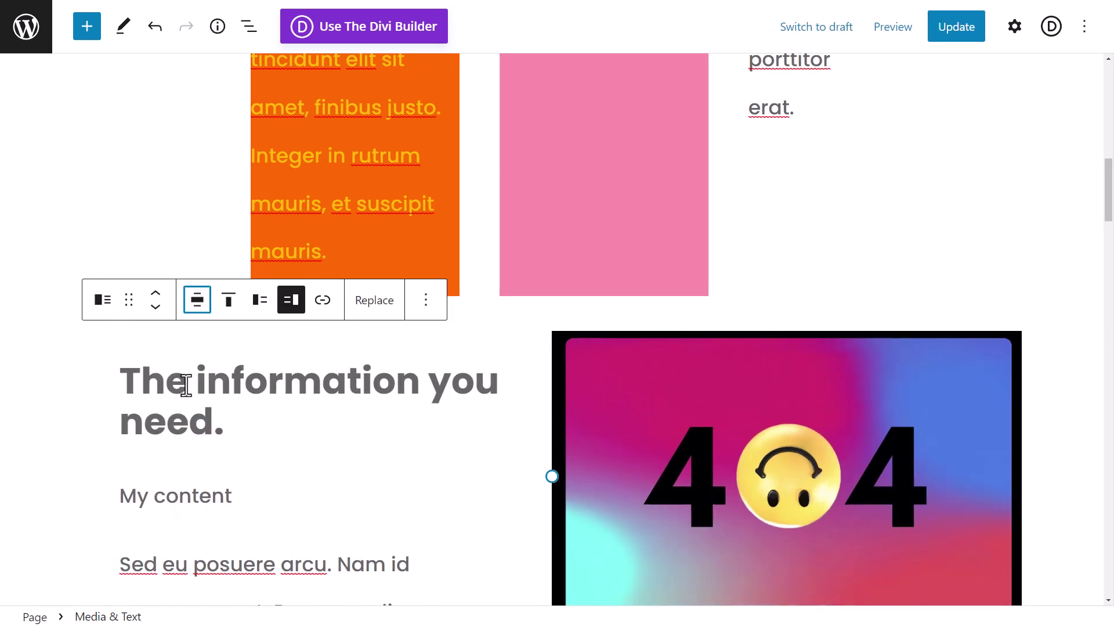
pyautogui.click(765, 349)
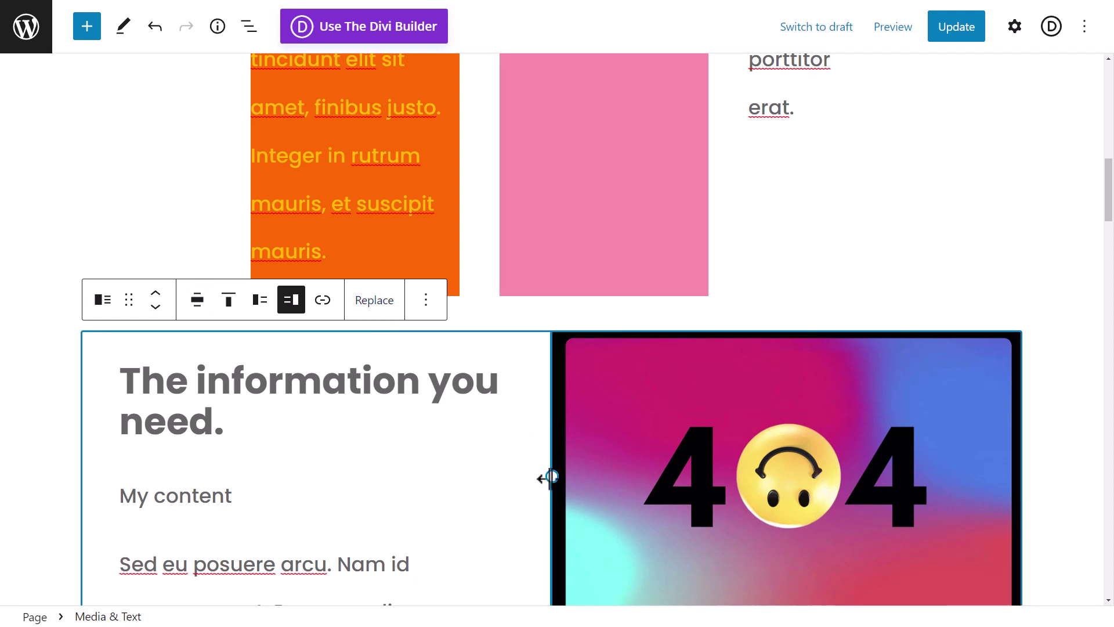
pyautogui.moveTo(548, 477)
pyautogui.mouseDown()
pyautogui.moveTo(366, 485)
pyautogui.moveTo(728, 473)
pyautogui.moveTo(363, 511)
pyautogui.moveTo(587, 483)
pyautogui.moveTo(561, 473)
pyautogui.mouseUp()
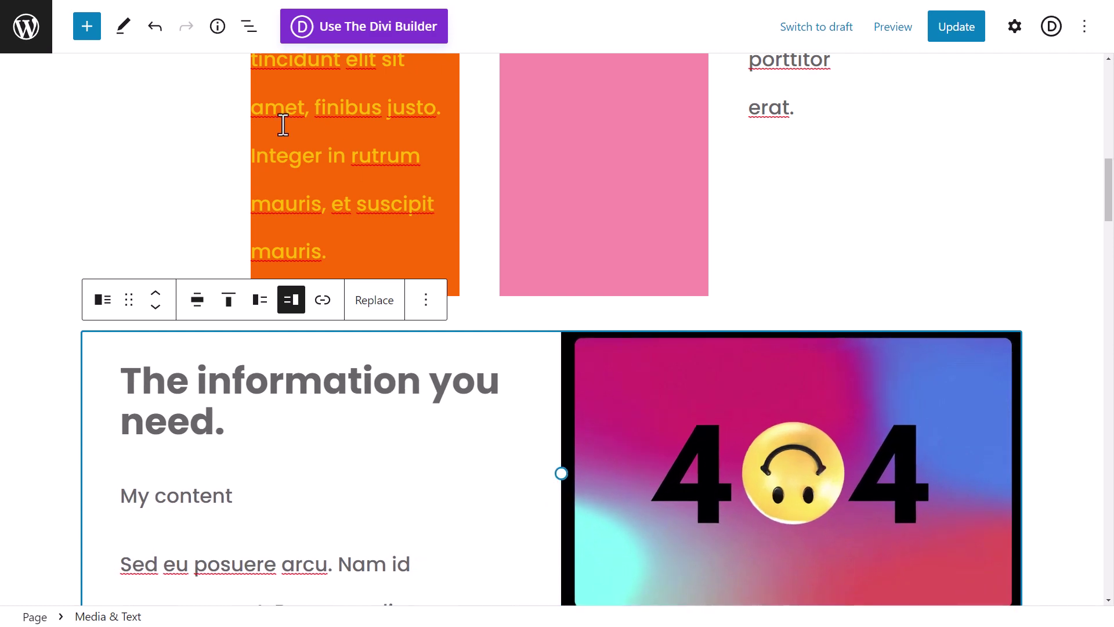
# Copy the 'The information you need.' heading, My content and Lorem paragraph blocks
pyautogui.scroll(12, 821, 377)
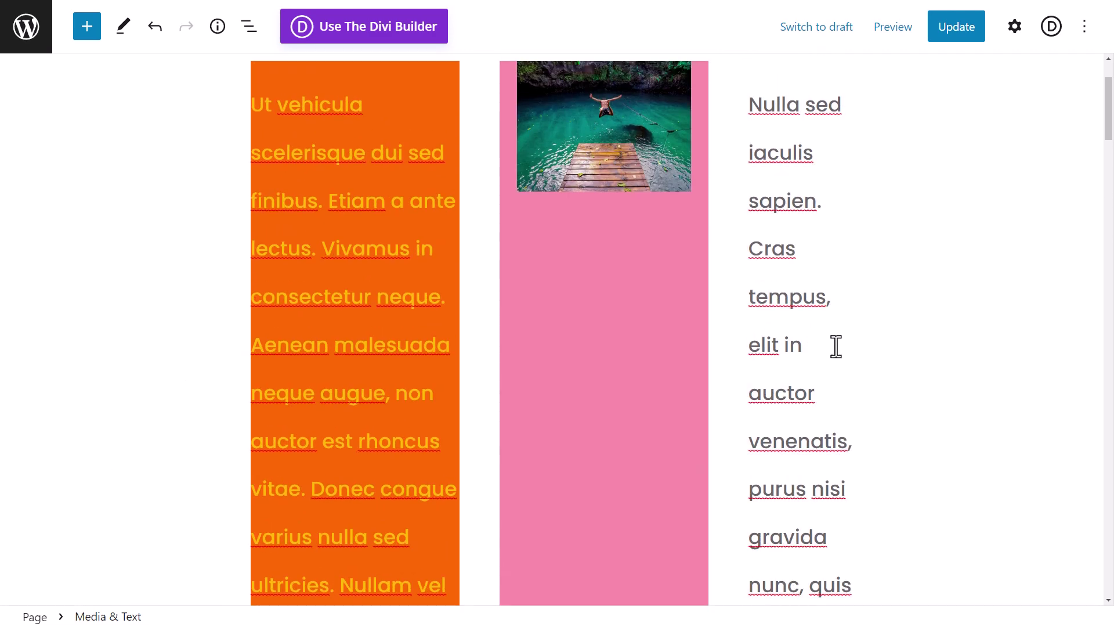
pyautogui.scroll(-15, 689, 350)
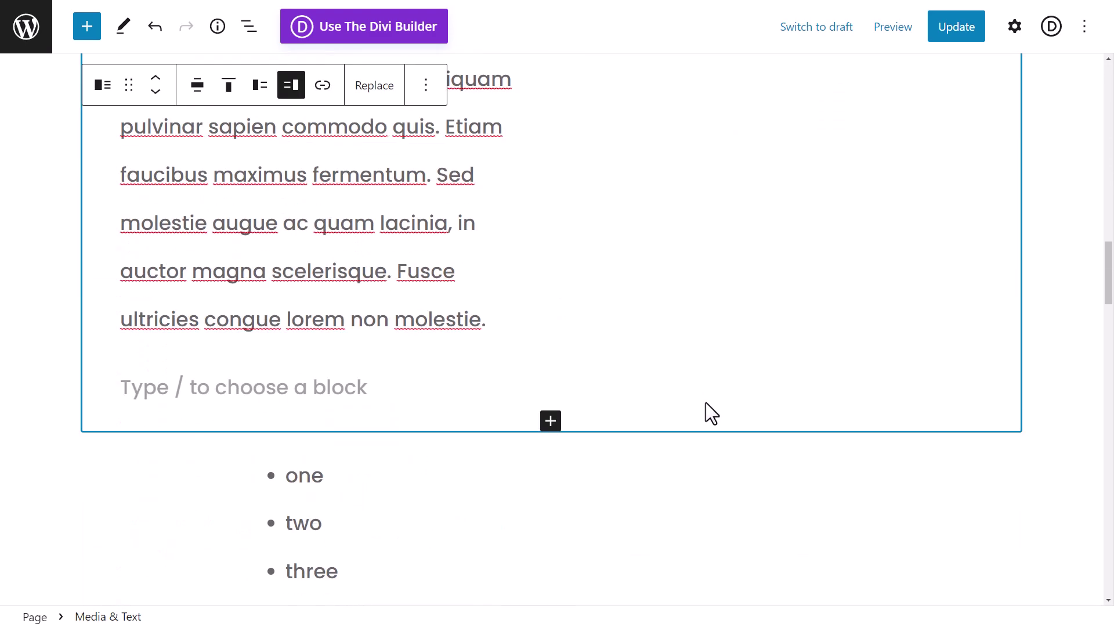
pyautogui.scroll(5, 703, 395)
pyautogui.scroll(-5, 638, 380)
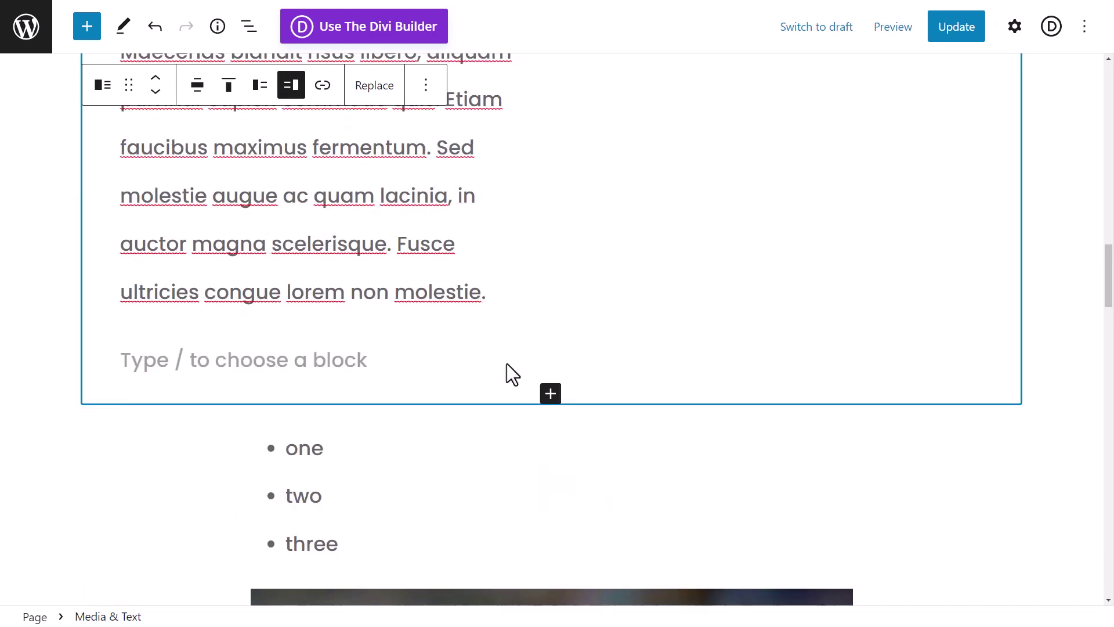
pyautogui.click(358, 346)
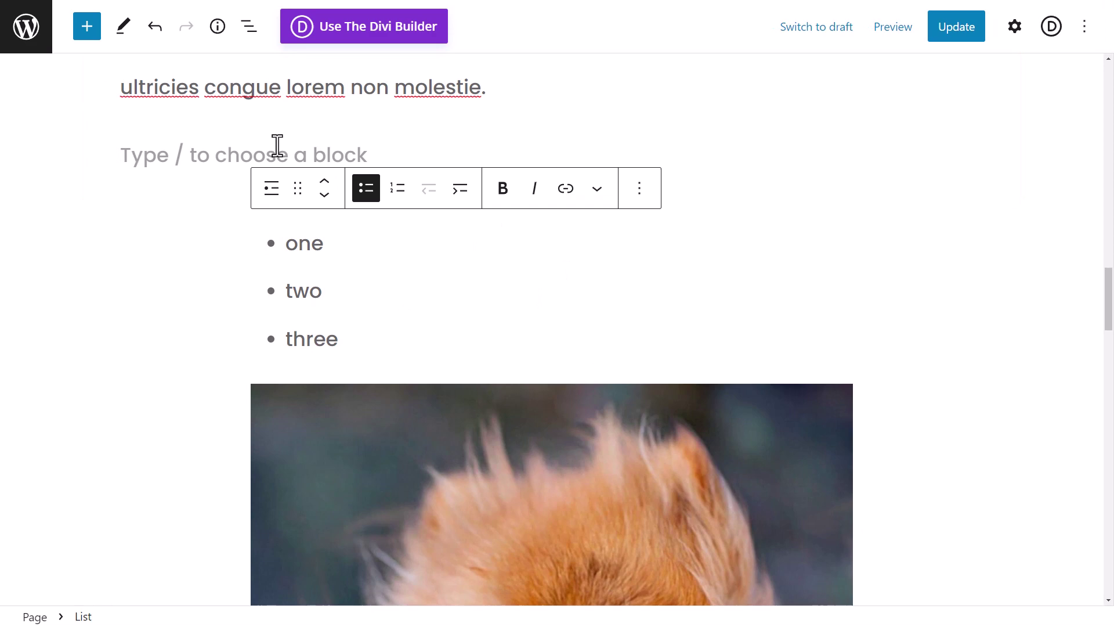
pyautogui.click(301, 145)
pyautogui.scroll(12, 992, 267)
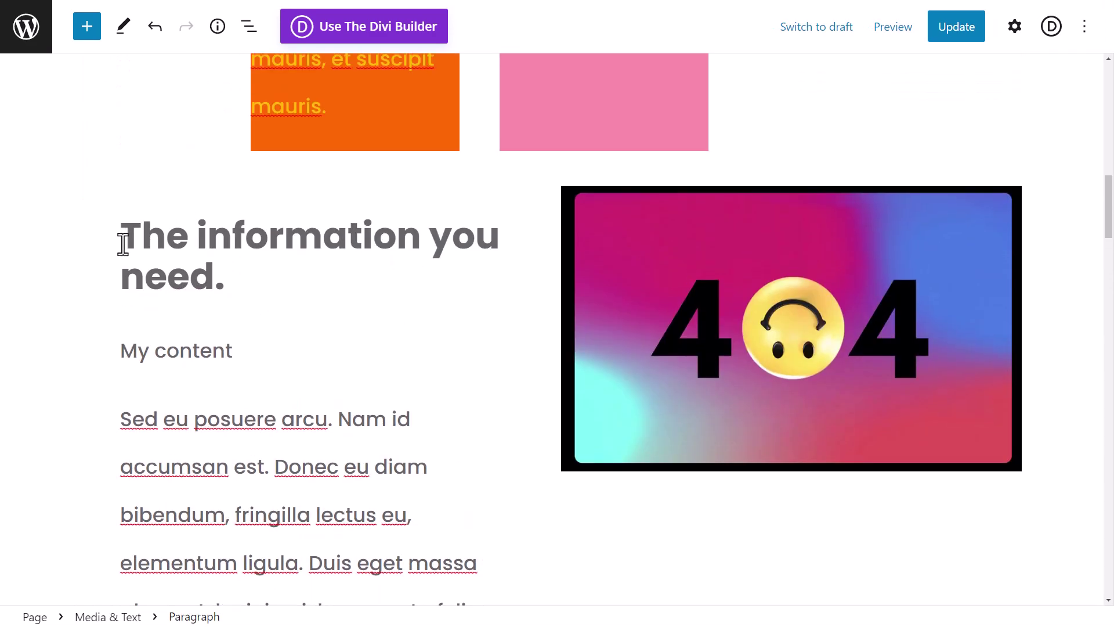
pyautogui.click(131, 237)
pyautogui.scroll(-13, 442, 428)
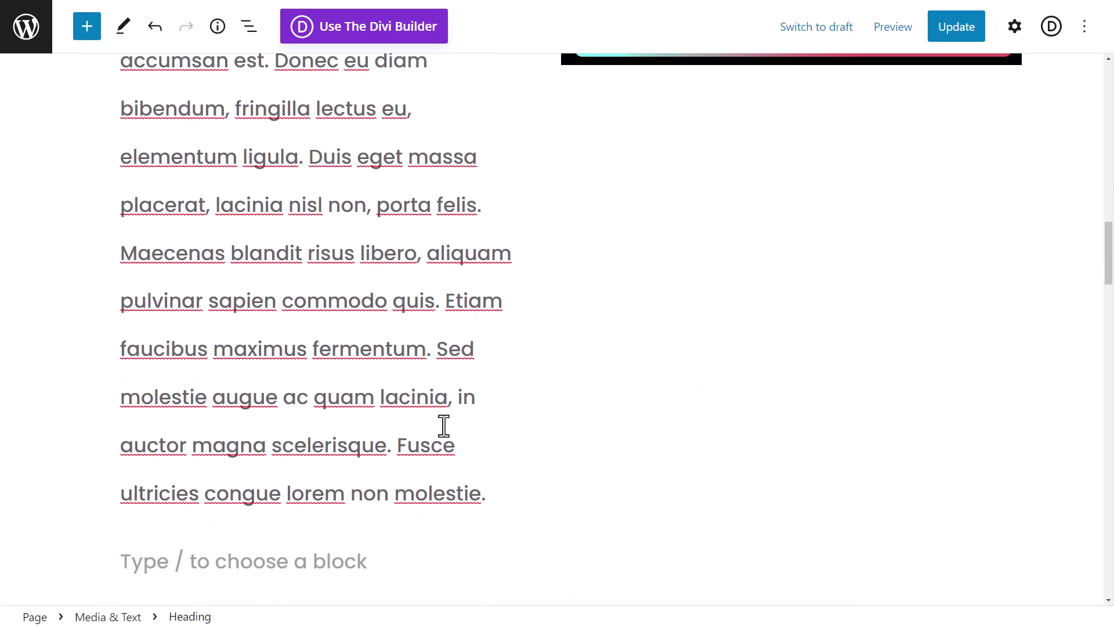
pyautogui.keyDown('shift'); pyautogui.click(497, 209); pyautogui.keyUp('shift')
pyautogui.scroll(12, 360, 280)
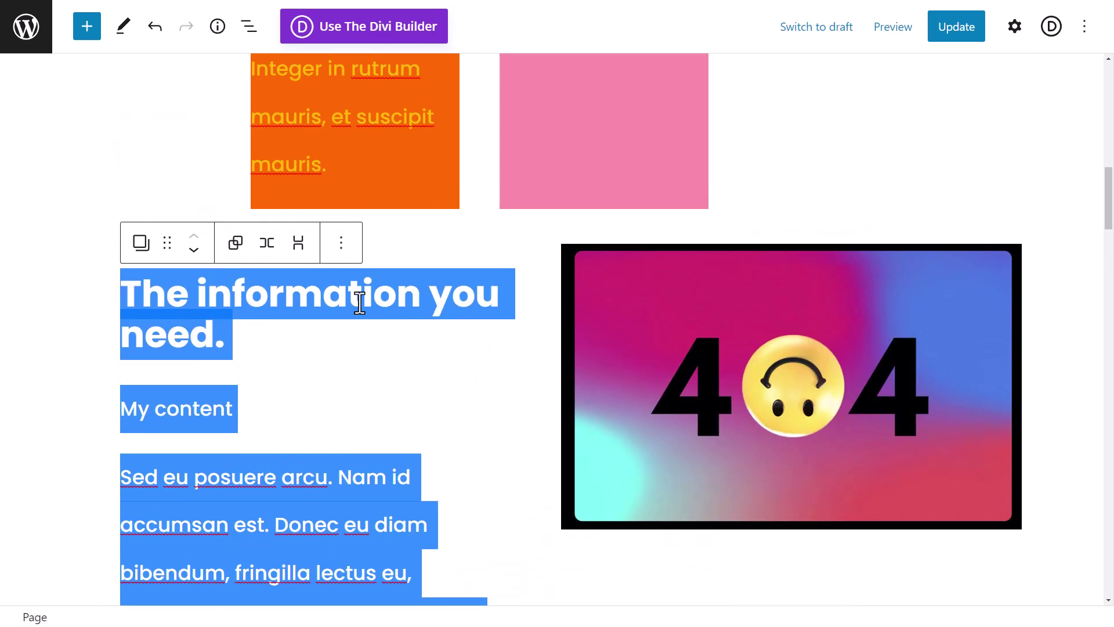
pyautogui.rightClick(258, 276)
pyautogui.click(291, 319)
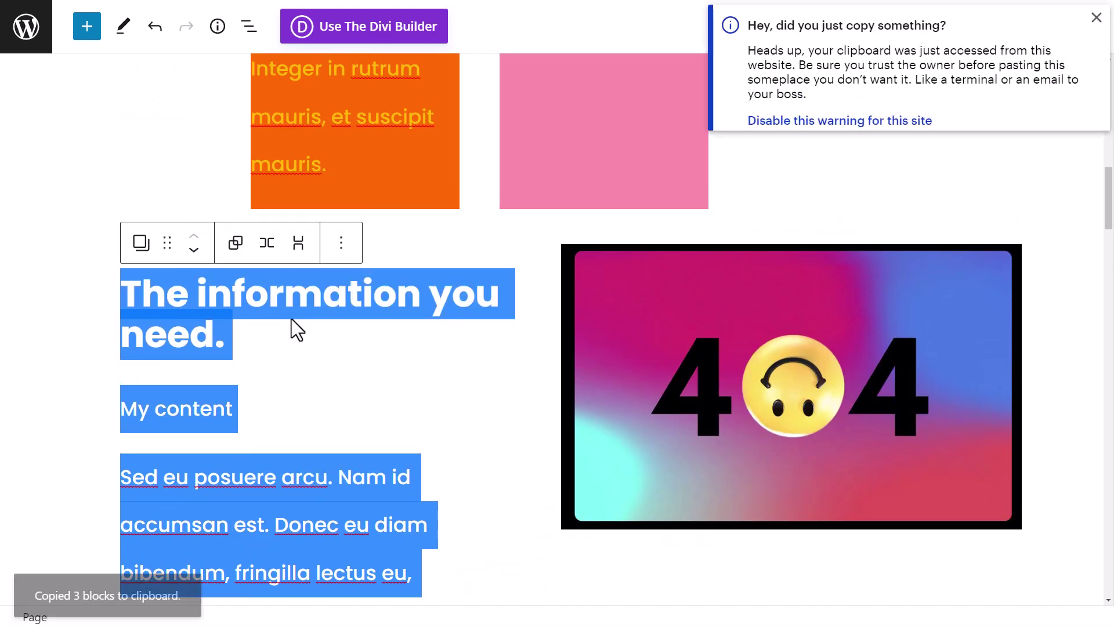
# Paste the three copied blocks into the empty paragraph above the list
pyautogui.scroll(-15, 311, 303)
pyautogui.click(263, 280)
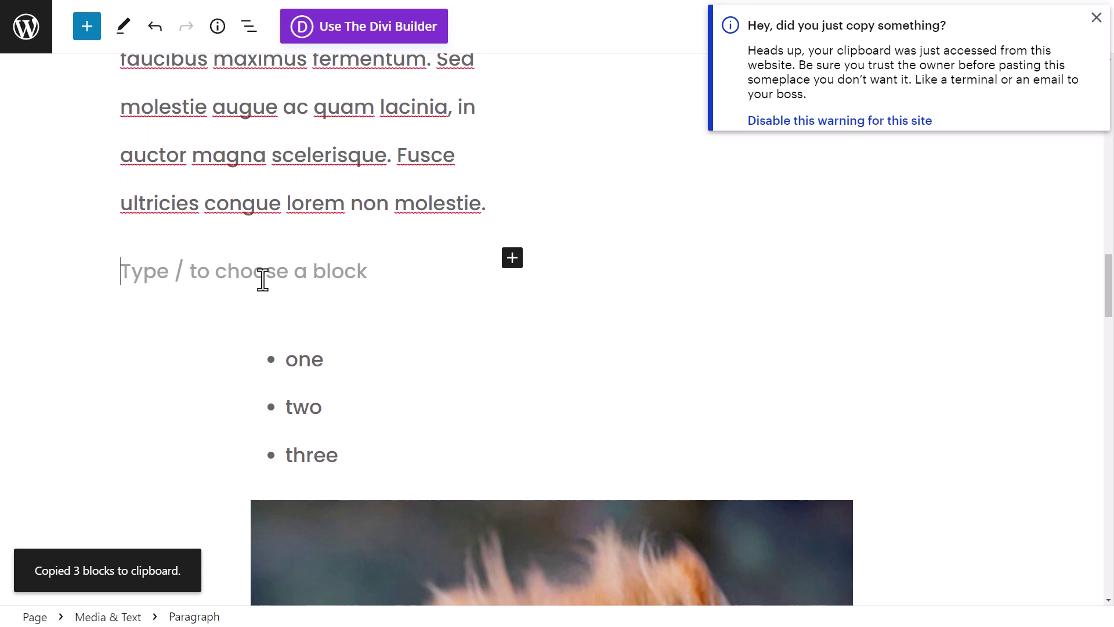
pyautogui.hotkey('ctrl', 'v')
pyautogui.scroll(12, 261, 279)
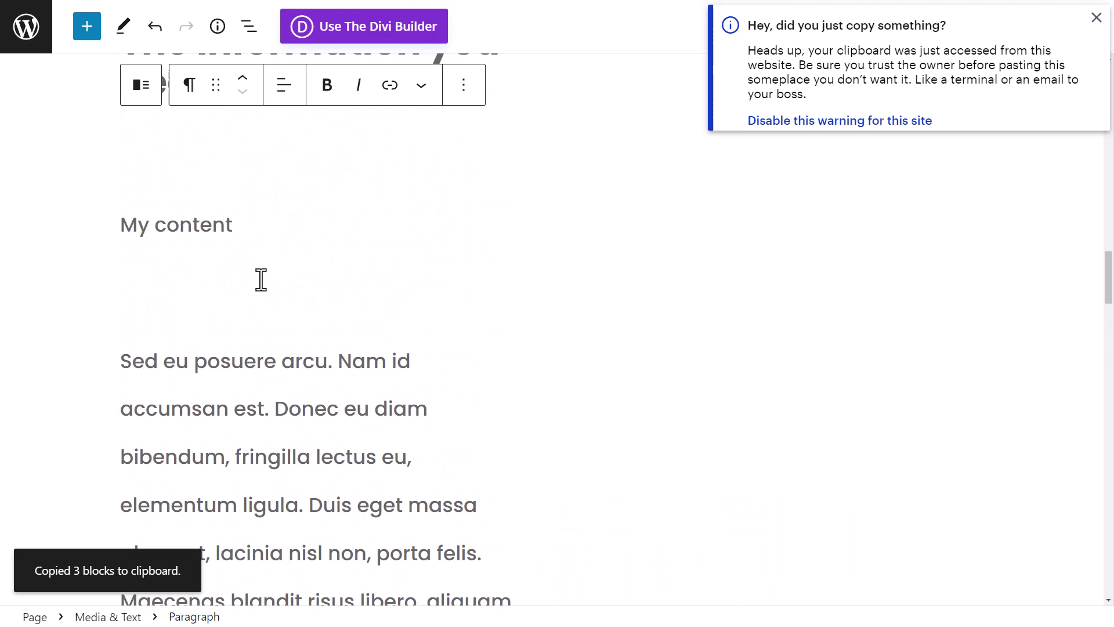
pyautogui.scroll(-2, 240, 290)
pyautogui.click(232, 278)
pyautogui.scroll(-4, 360, 299)
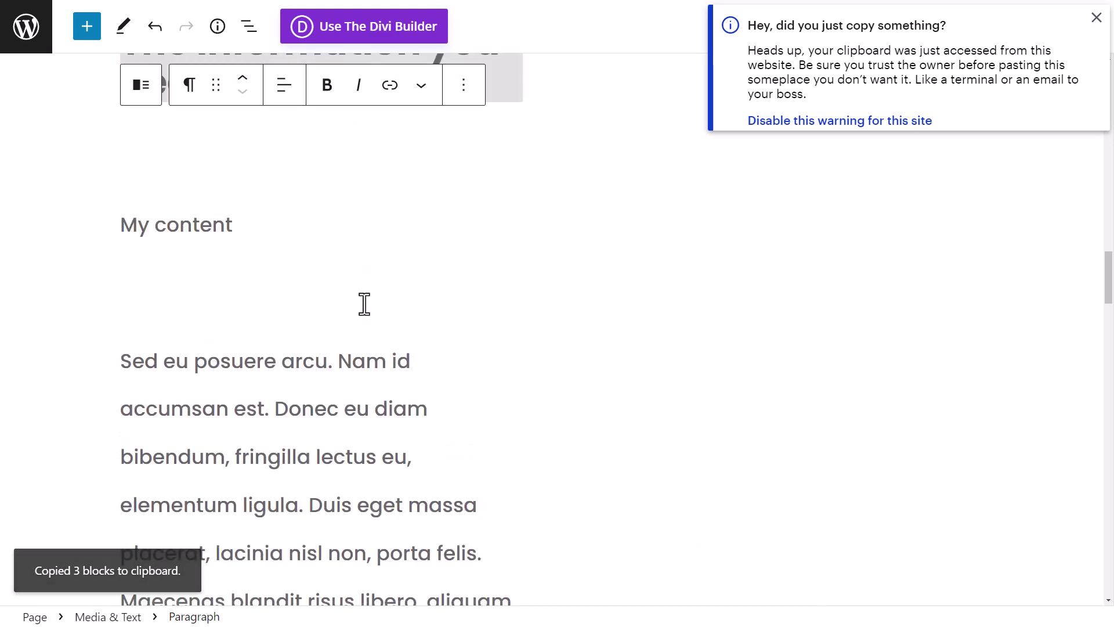
pyautogui.scroll(4, 376, 364)
pyautogui.scroll(3, 376, 365)
pyautogui.moveTo(404, 502); pyautogui.dragTo(764, 550)
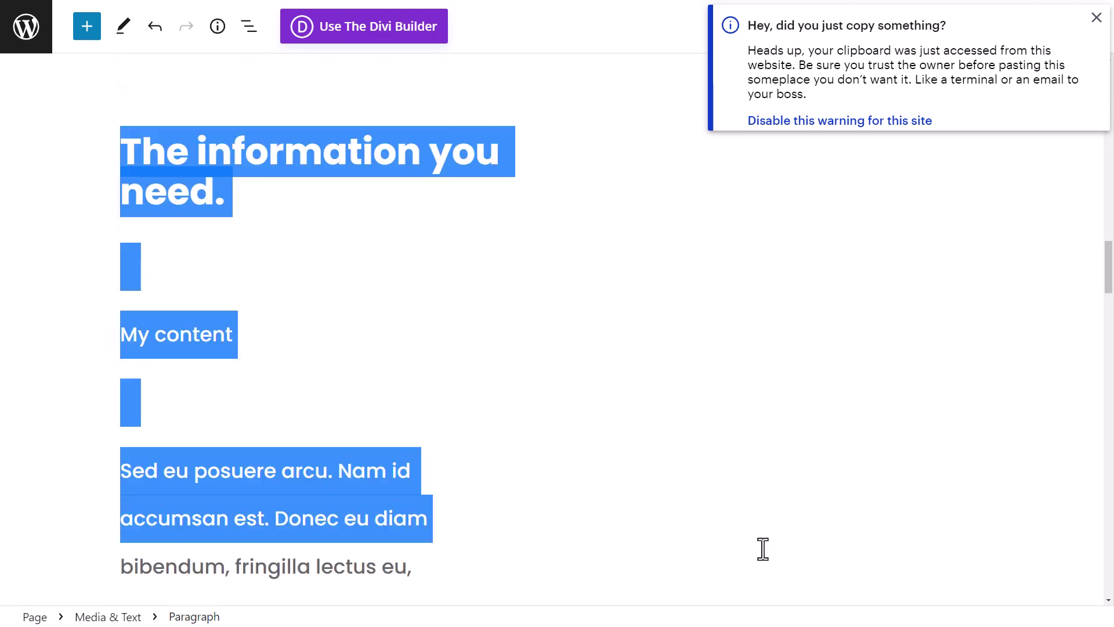
pyautogui.scroll(3, 495, 290)
# Move the In consequat paragraph up above the dog image
pyautogui.click(495, 259)
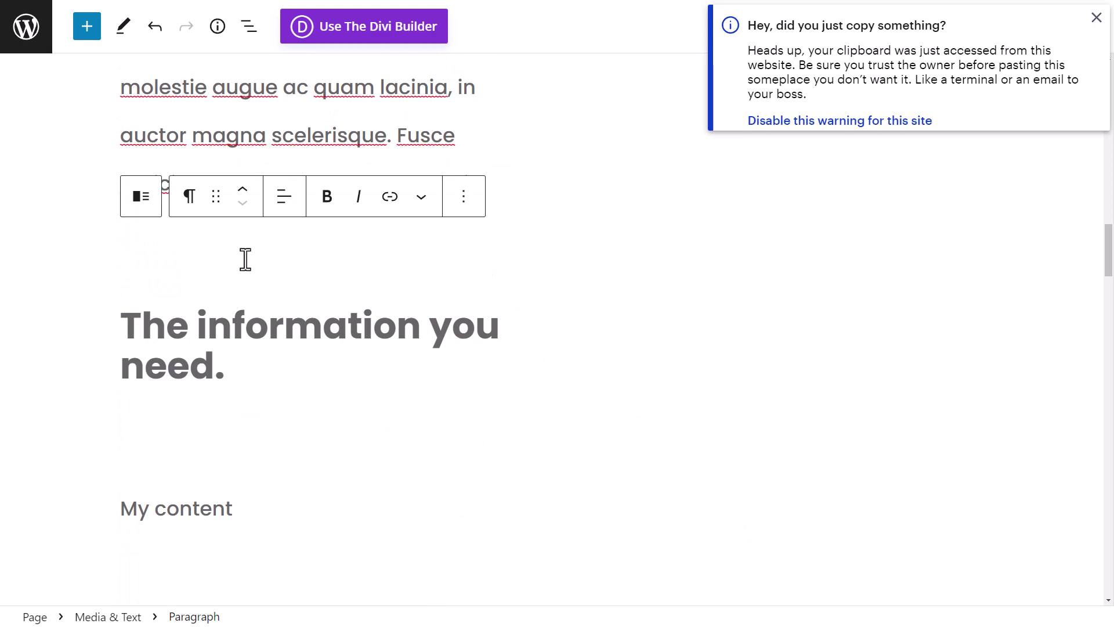
pyautogui.scroll(-12, 258, 349)
pyautogui.tripleClick(505, 376)
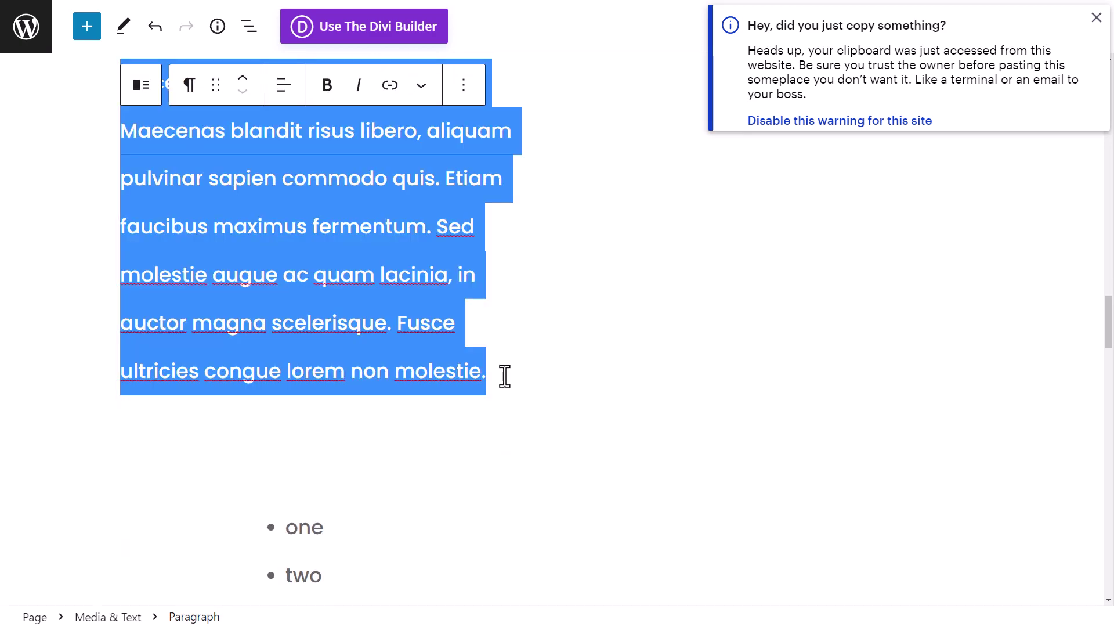
pyautogui.scroll(-15, 505, 376)
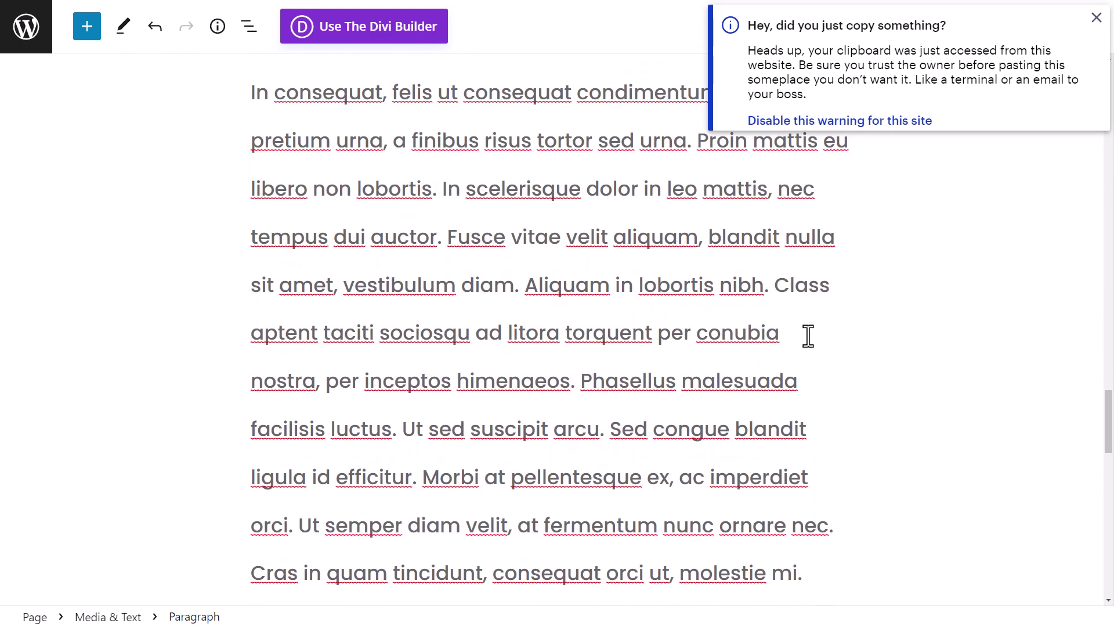
pyautogui.scroll(4, 709, 334)
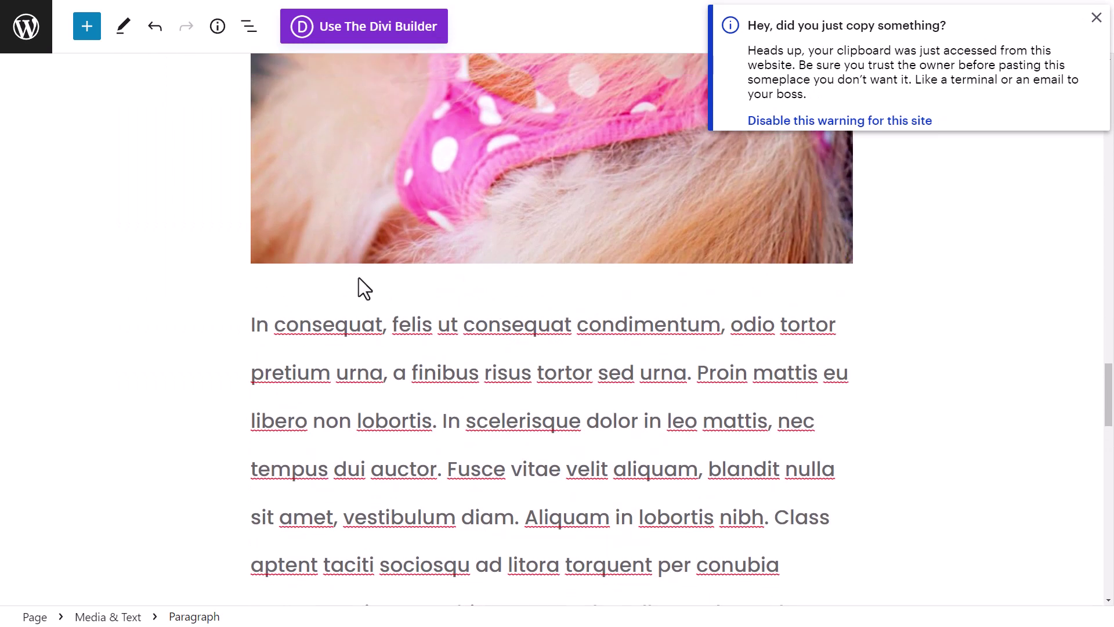
pyautogui.click(254, 330)
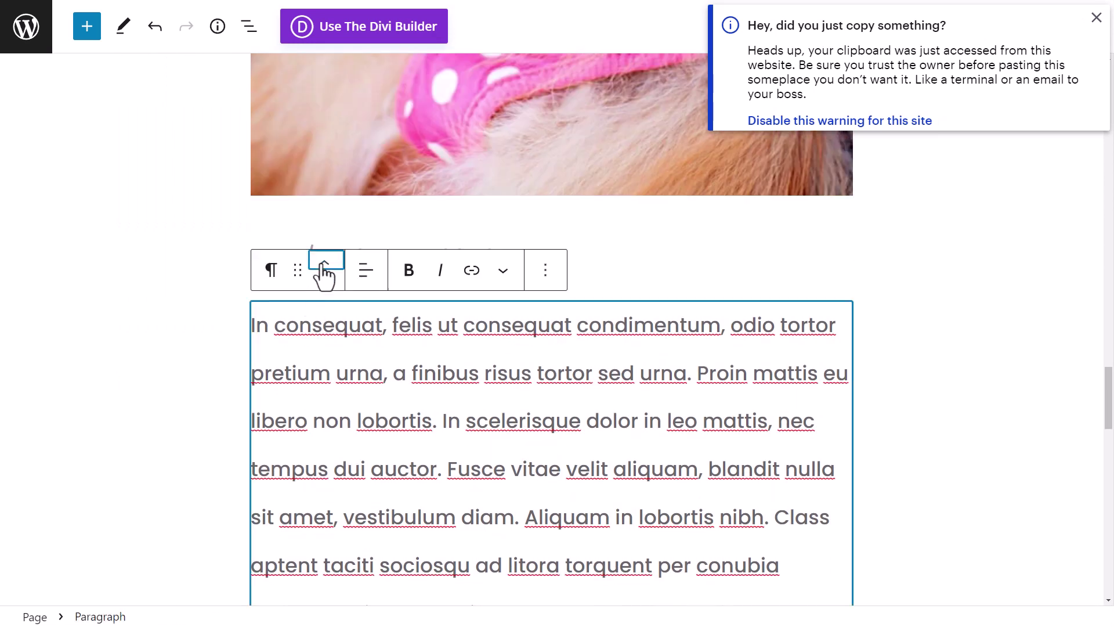
pyautogui.click(324, 261)
pyautogui.click(629, 254)
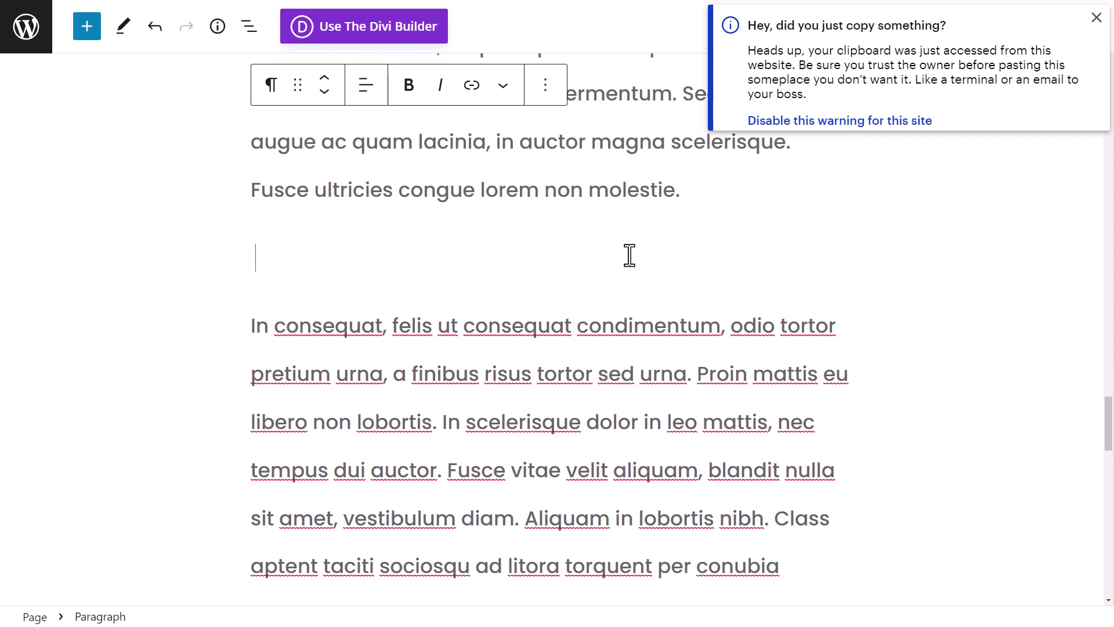
# Delete the My content line and empty paragraph so the heading sits above Sed eu posuere
pyautogui.scroll(10, 625, 254)
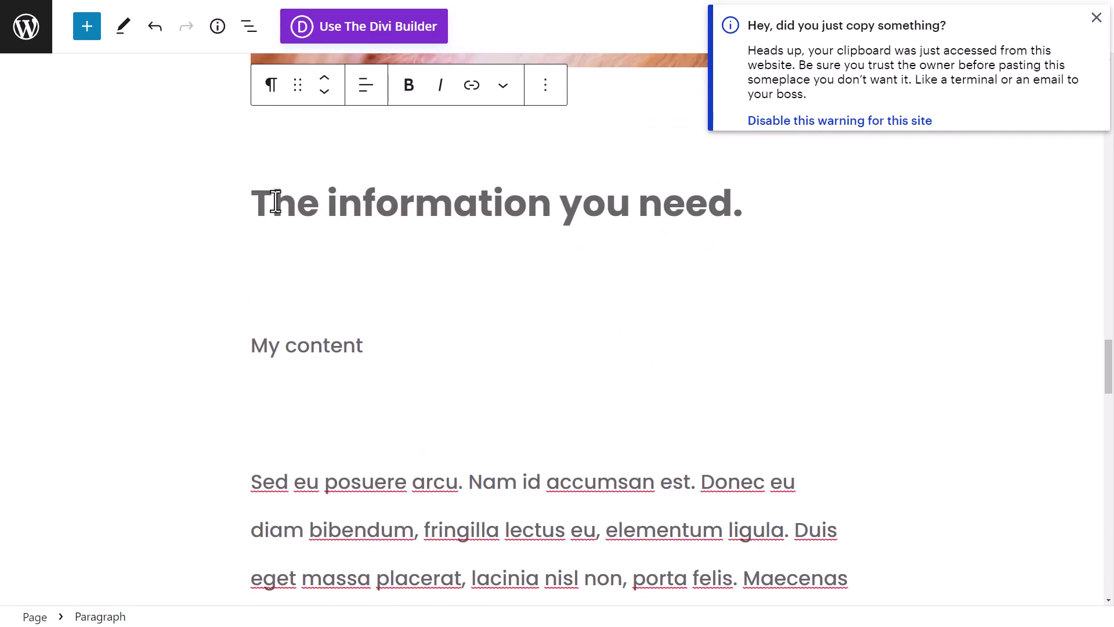
pyautogui.scroll(-1, 460, 344)
pyautogui.moveTo(266, 363); pyautogui.dragTo(271, 209)
pyautogui.click(321, 374)
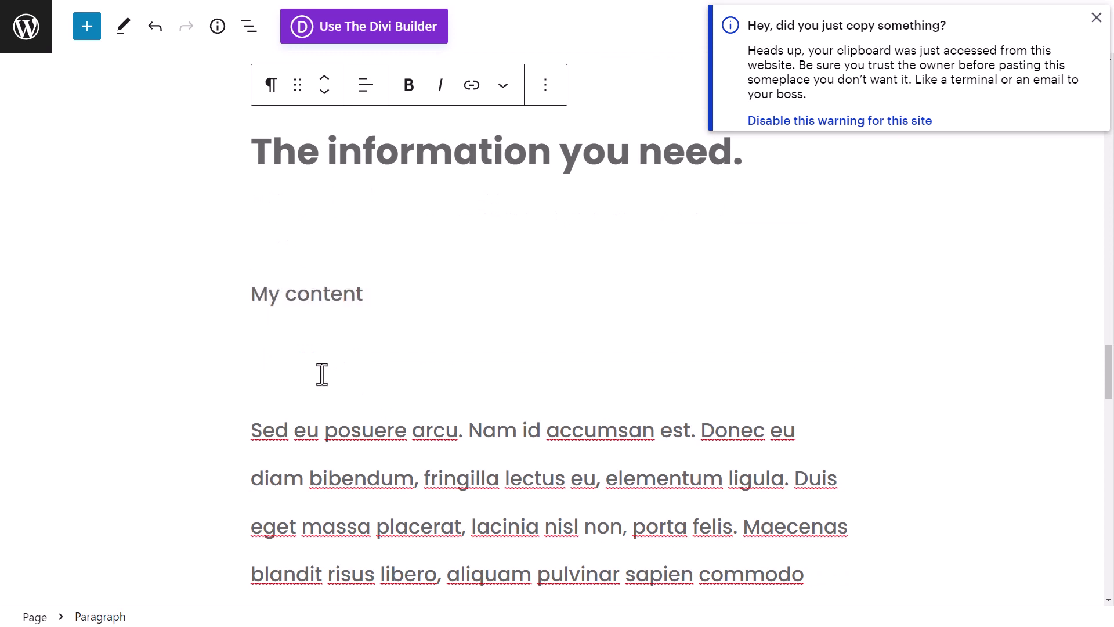
pyautogui.press('BackSpace')
pyautogui.press('BackSpace')
pyautogui.press('BackSpace')
pyautogui.press('BackSpace')
pyautogui.press('BackSpace')
pyautogui.press('BackSpace')
pyautogui.press('BackSpace')
pyautogui.press('BackSpace')
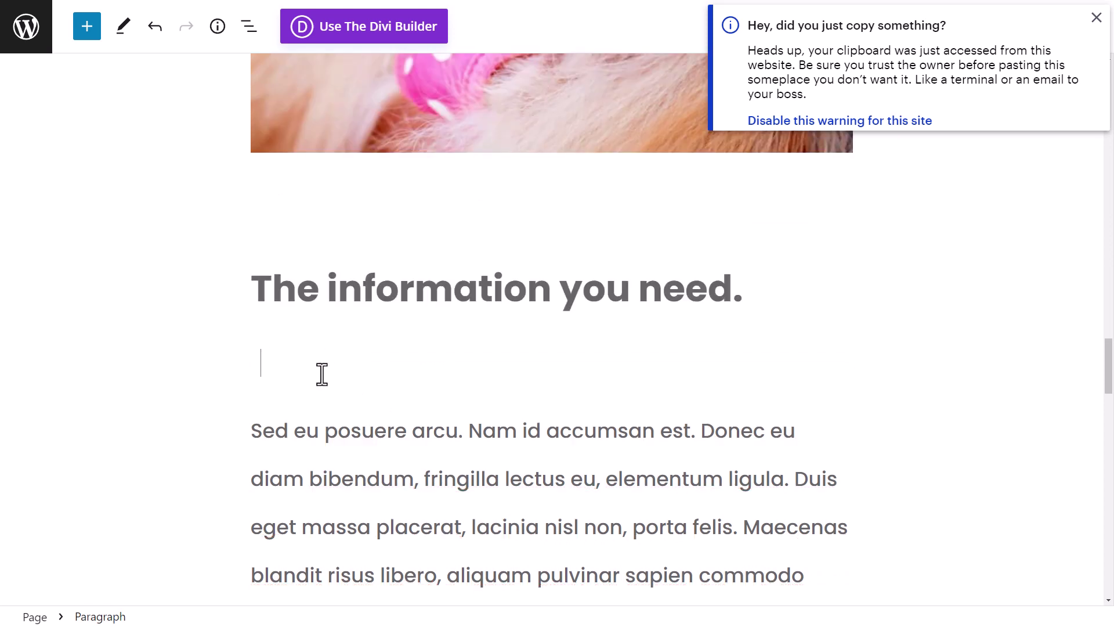
pyautogui.scroll(-4, 406, 232)
pyautogui.scroll(2, 408, 214)
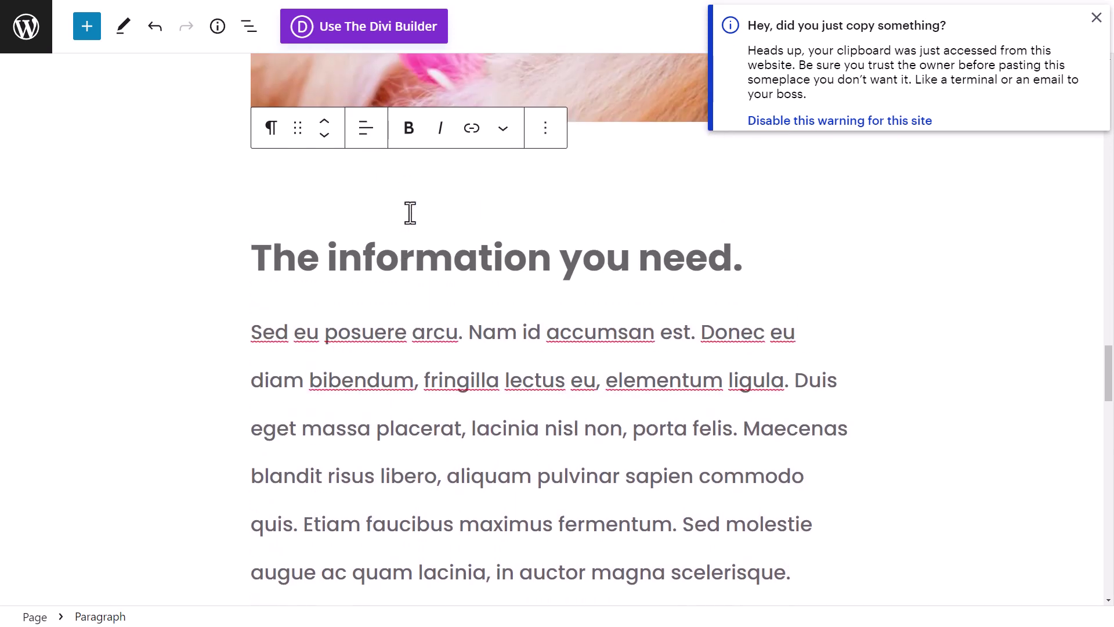
pyautogui.scroll(-2, 335, 177)
# Give the heading and Sed eu posuere paragraph a Luminous vivid amber background
pyautogui.moveTo(255, 142); pyautogui.dragTo(628, 506)
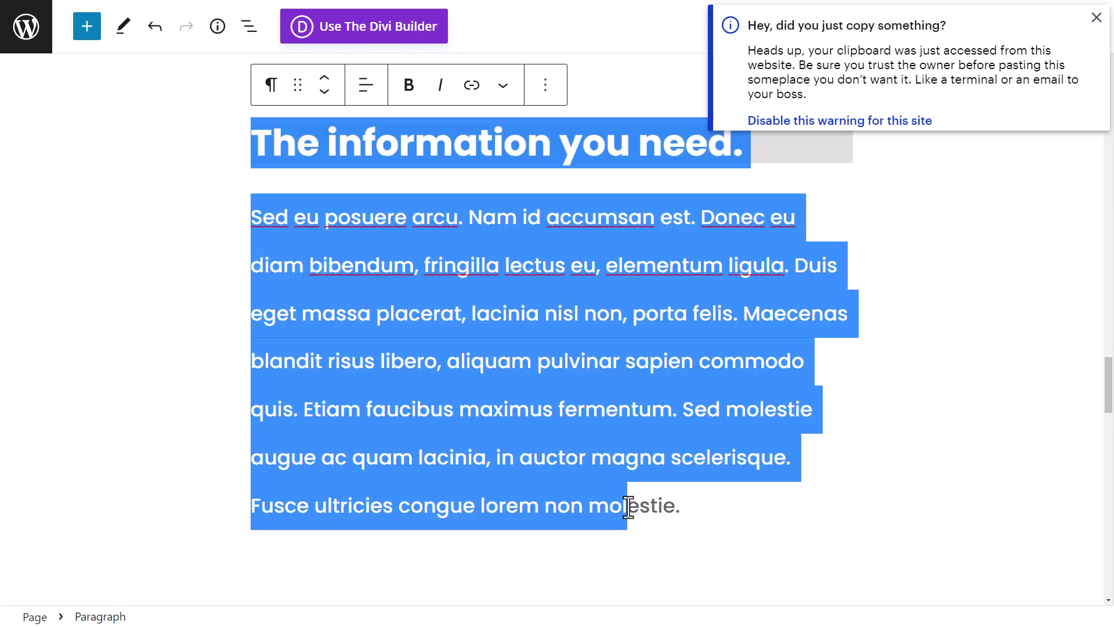
pyautogui.click(1096, 18)
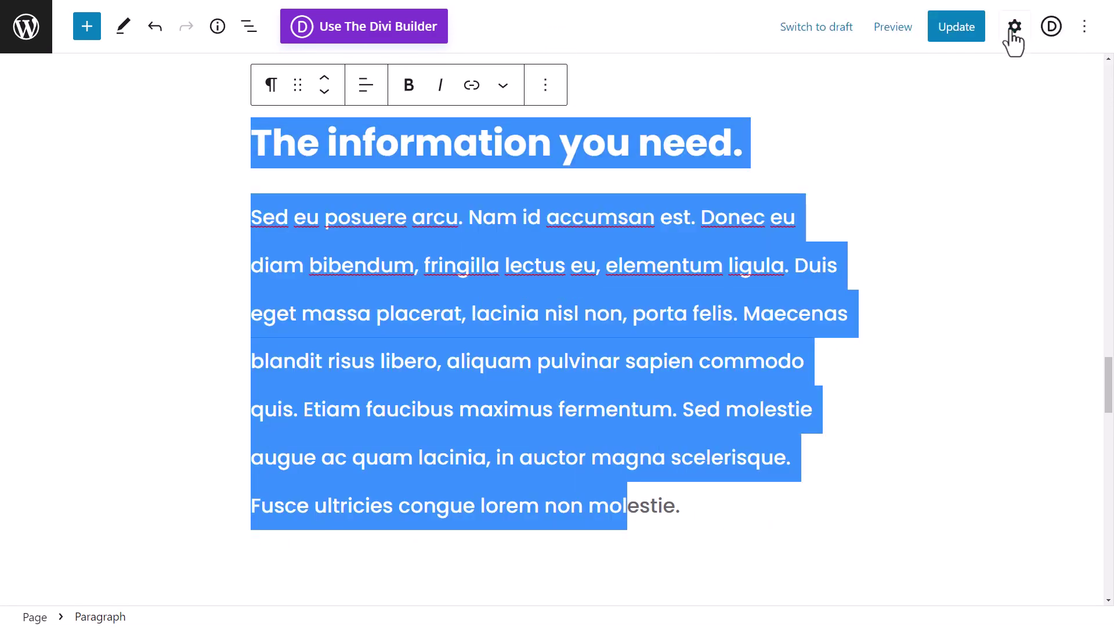
pyautogui.click(1014, 30)
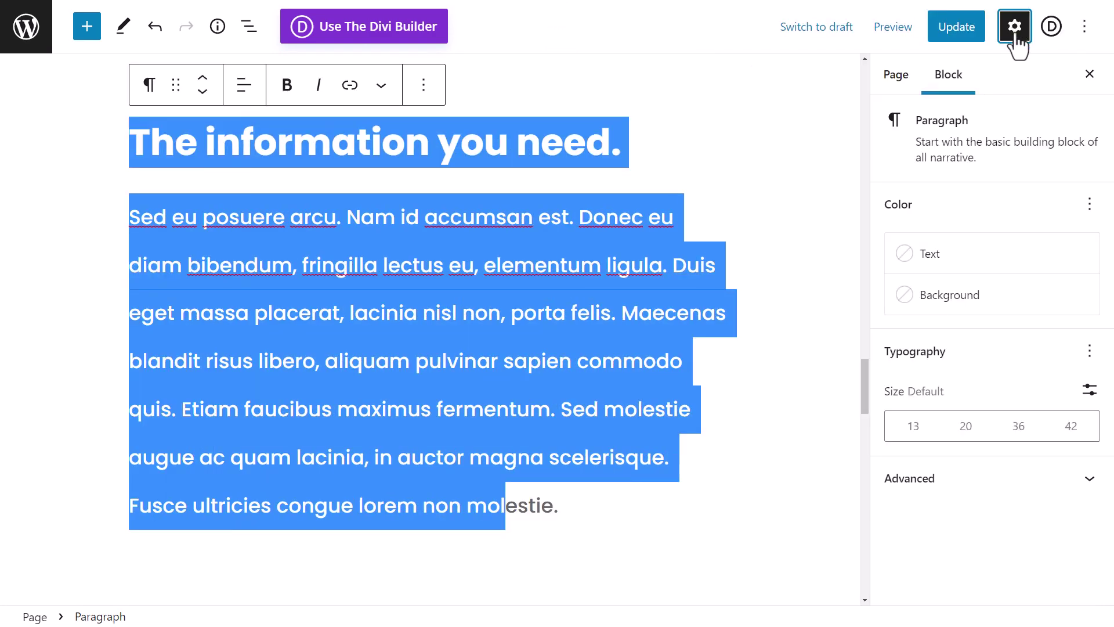
pyautogui.click(928, 296)
pyautogui.click(632, 422)
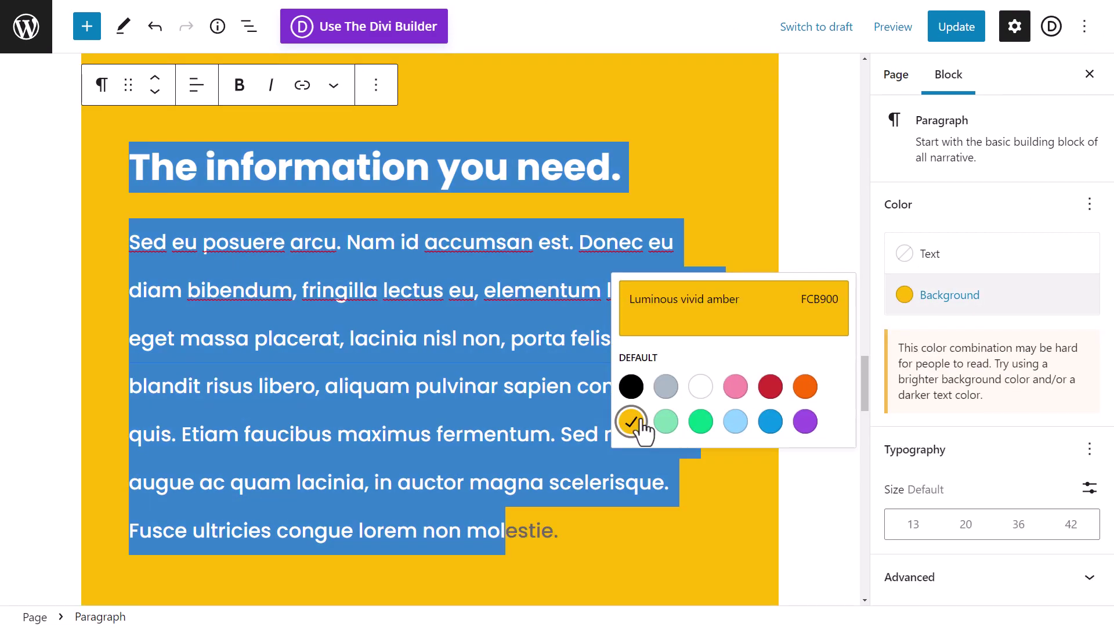
pyautogui.click(674, 185)
pyautogui.click(830, 257)
pyautogui.scroll(5, 617, 266)
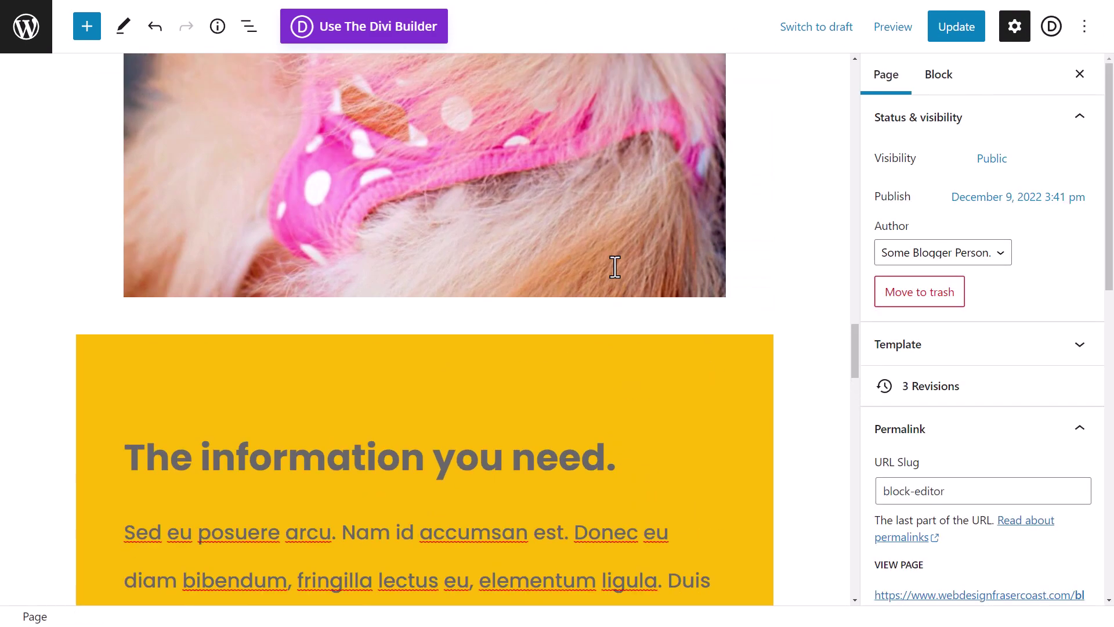
pyautogui.scroll(-7, 373, 281)
pyautogui.scroll(4, 329, 379)
pyautogui.scroll(-7, 329, 379)
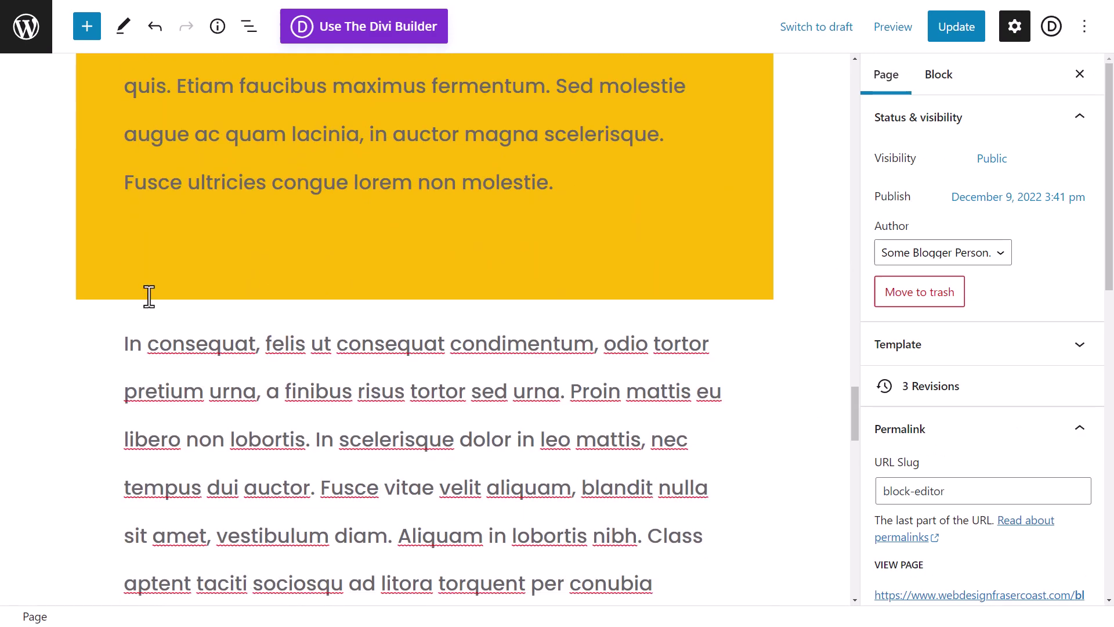
# Set Cyan bluish gray backgrounds on the In consequat paragraph and the paragraph after it
pyautogui.click(137, 343)
pyautogui.click(996, 297)
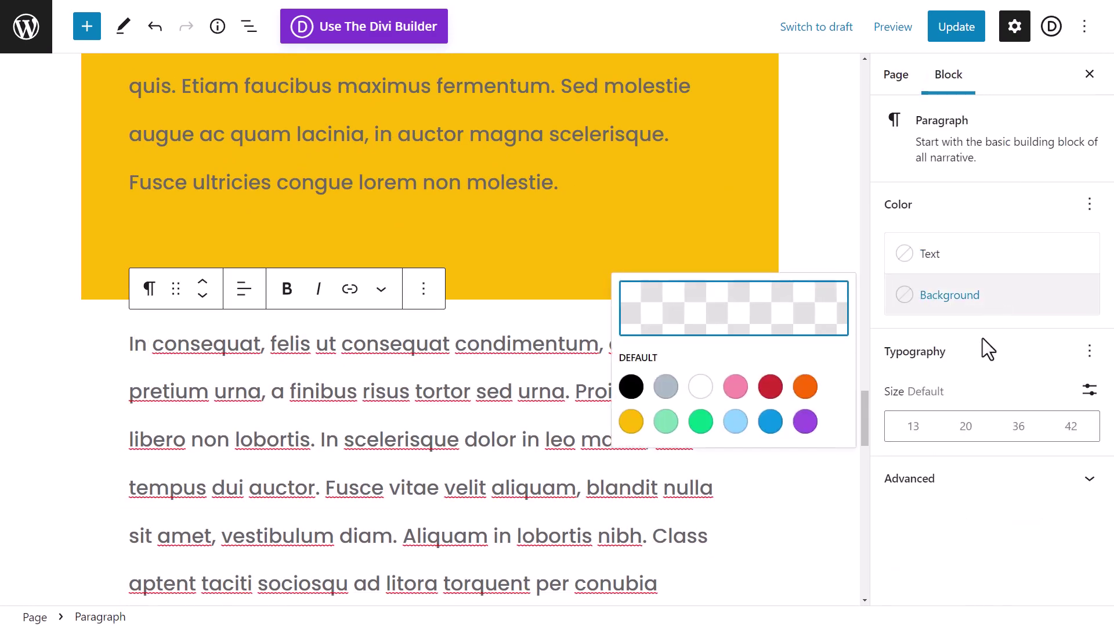
pyautogui.click(666, 386)
pyautogui.scroll(-8, 507, 233)
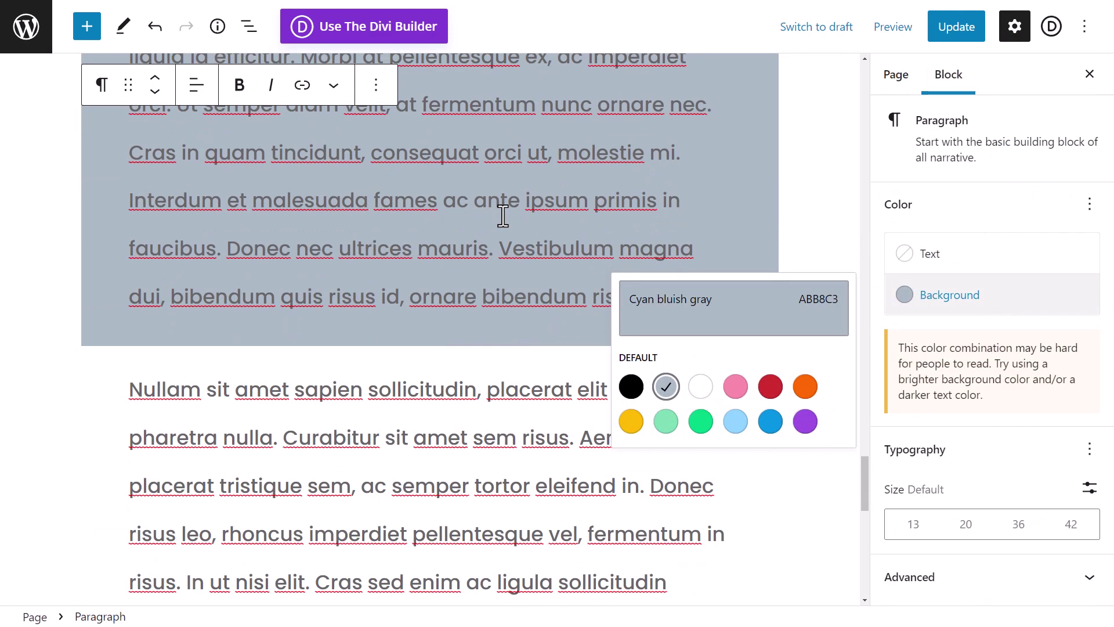
pyautogui.scroll(-1, 503, 216)
pyautogui.click(266, 364)
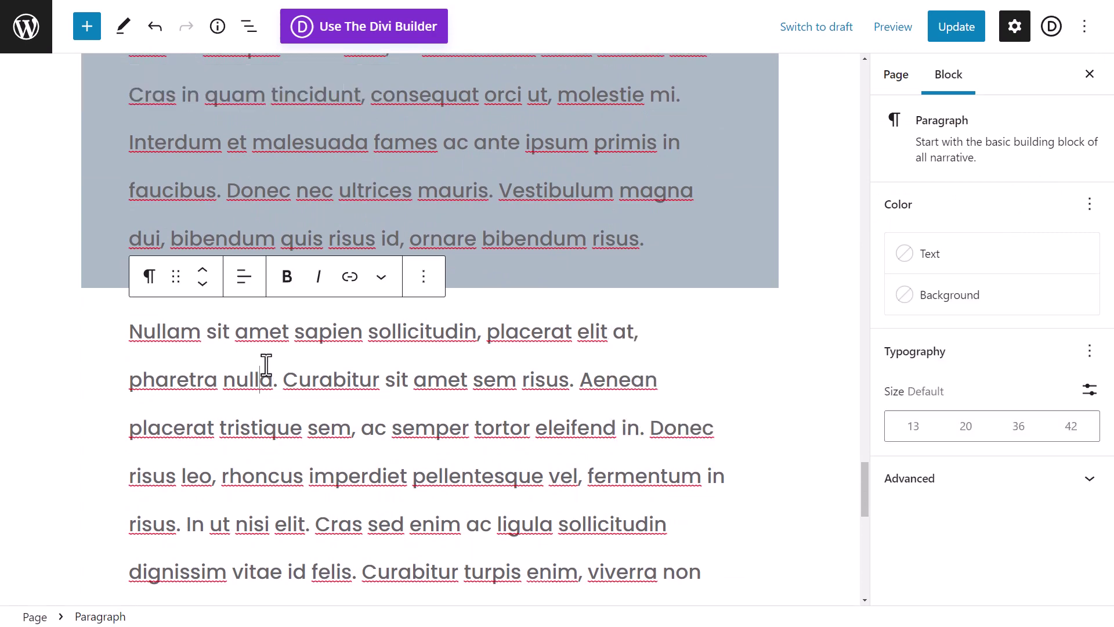
pyautogui.click(968, 295)
pyautogui.click(673, 386)
pyautogui.scroll(20, 390, 383)
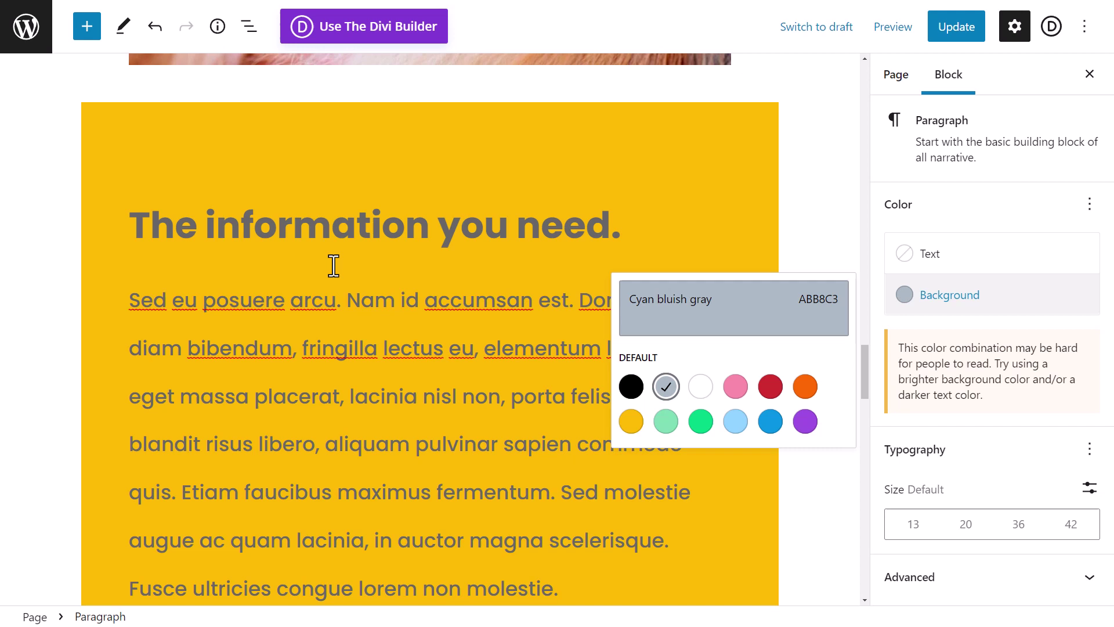
# Preview the page in a new tab and scroll through its sections
pyautogui.click(899, 28)
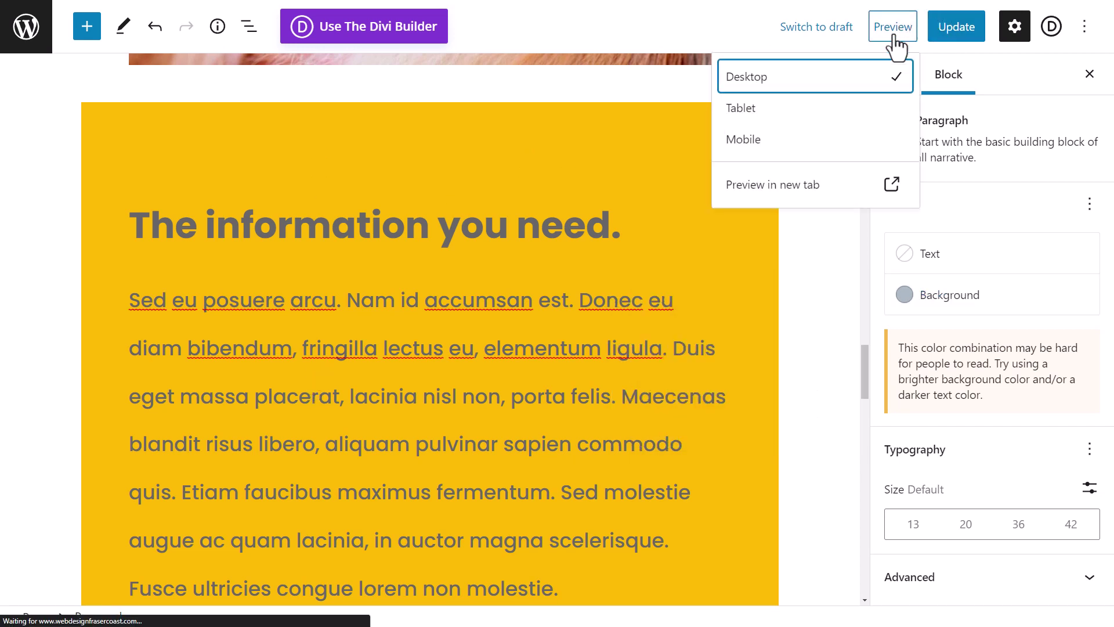
pyautogui.click(789, 185)
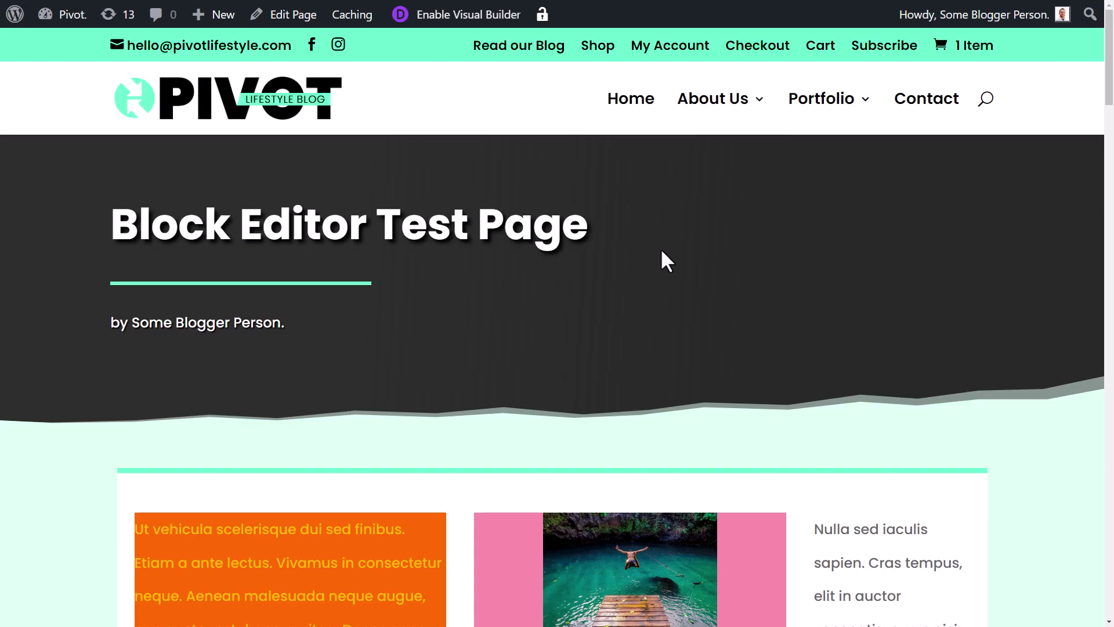
pyautogui.scroll(-5, 667, 244)
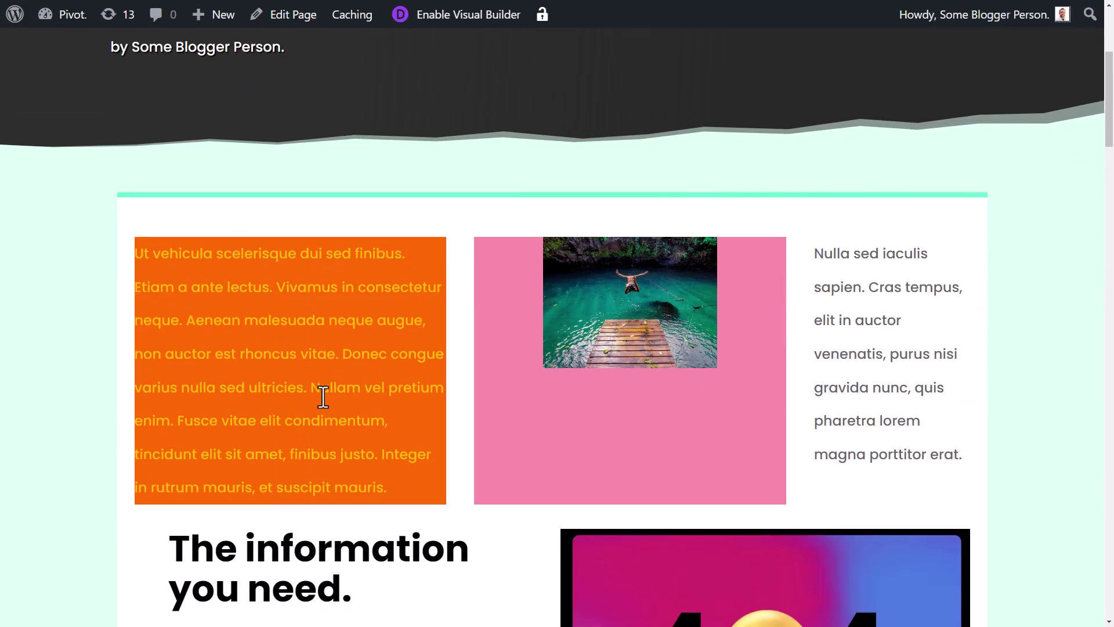
pyautogui.scroll(-8, 705, 280)
pyautogui.scroll(2, 369, 242)
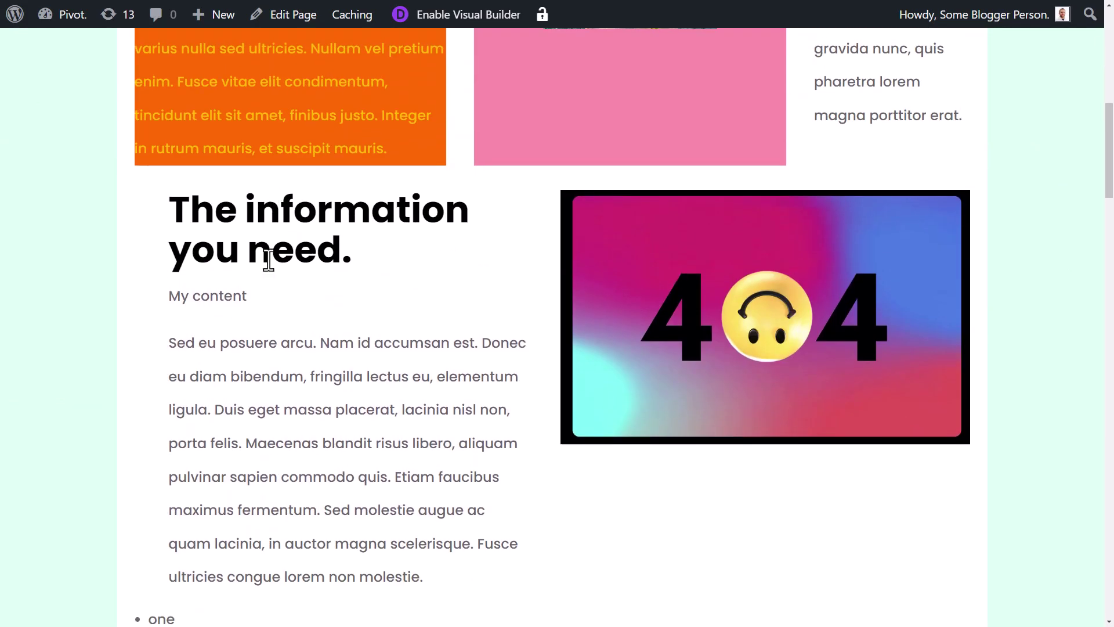
pyautogui.scroll(-6, 699, 360)
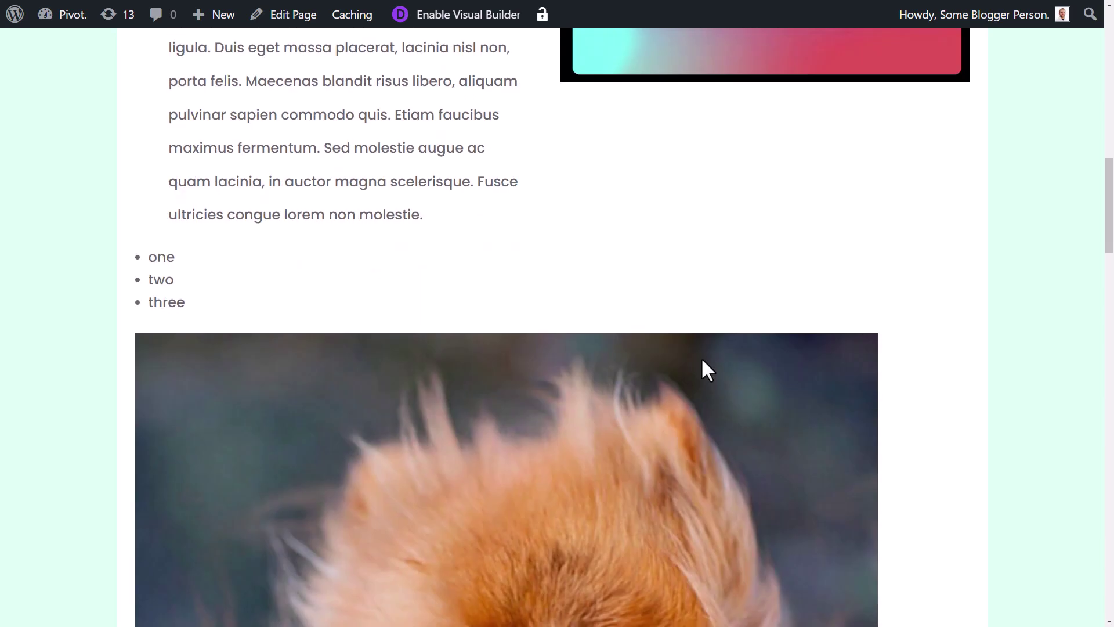
pyautogui.scroll(-15, 701, 357)
pyautogui.scroll(1, 704, 360)
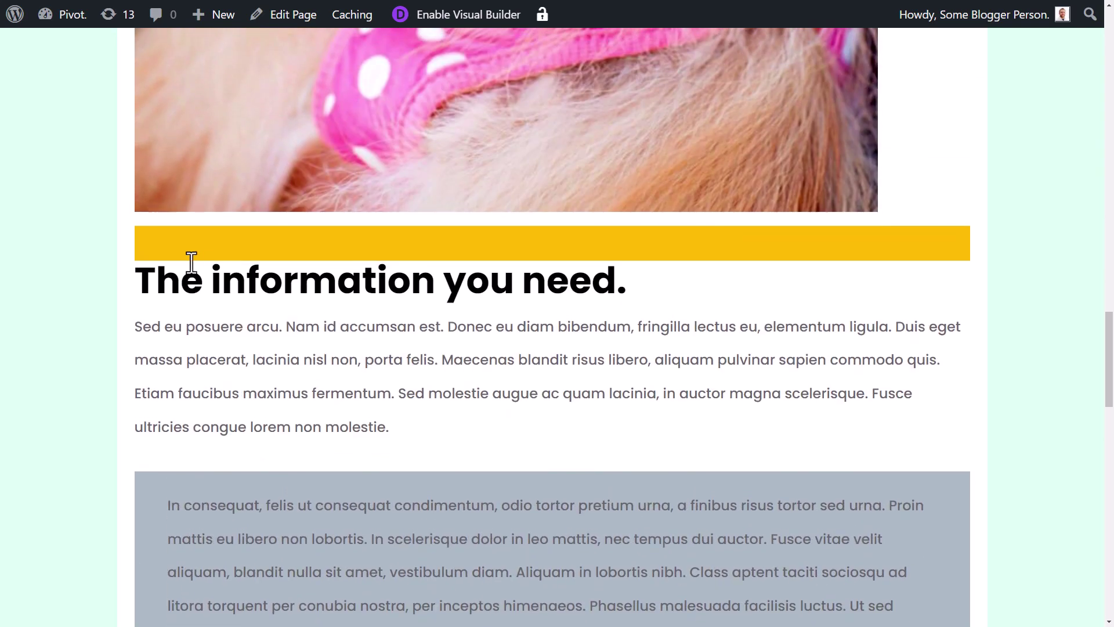
# Select the heading and paragraph below the dog image to inspect them in the preview
pyautogui.moveTo(191, 262); pyautogui.dragTo(858, 469)
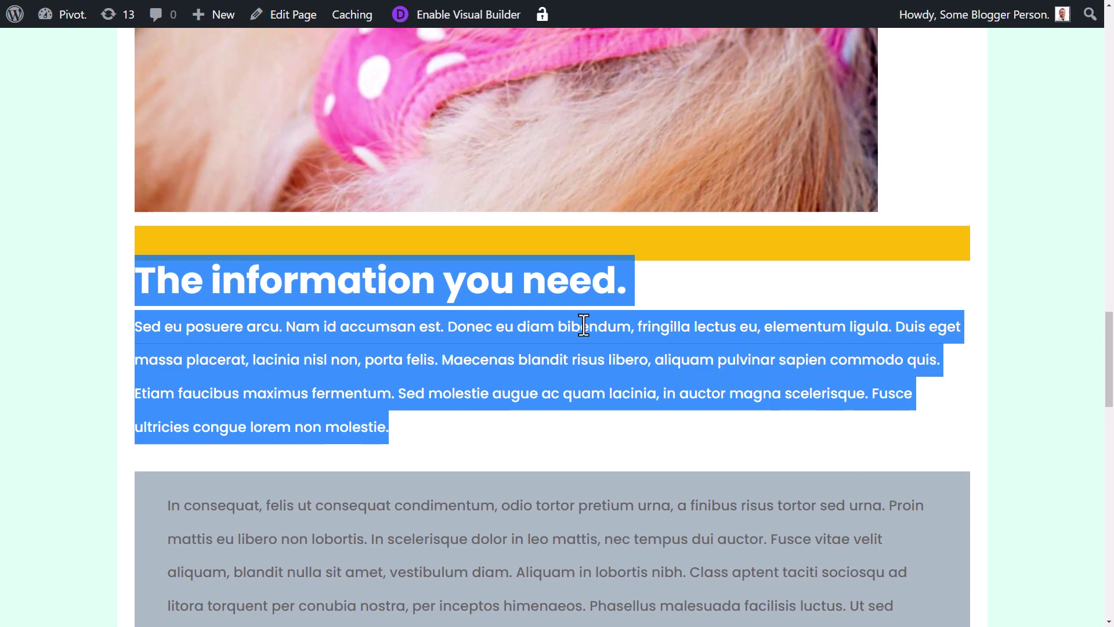
pyautogui.scroll(-13, 468, 330)
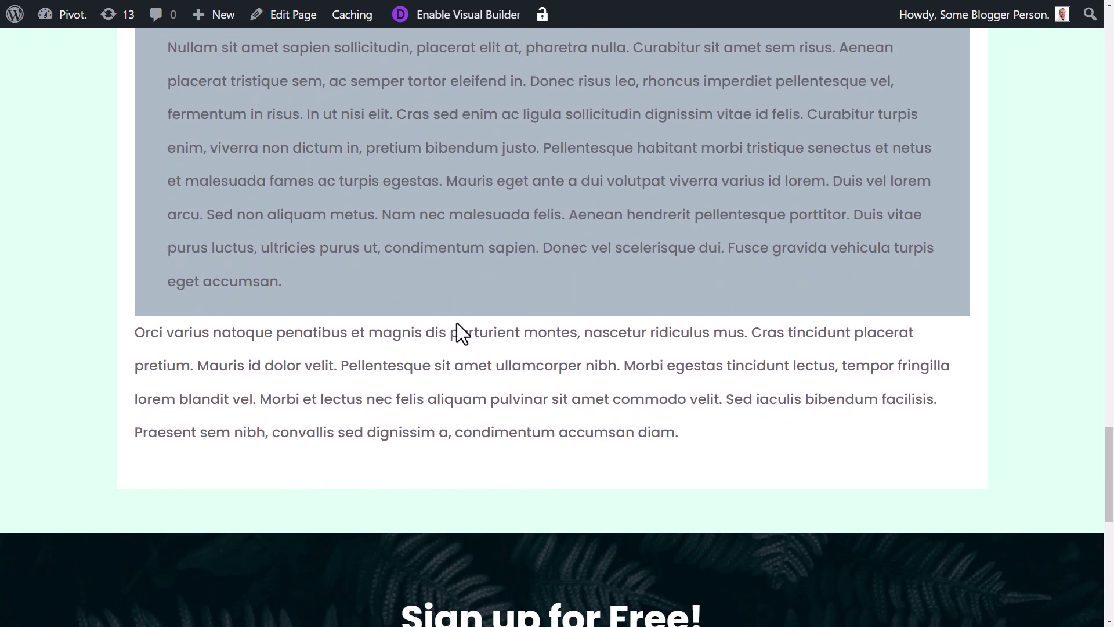
pyautogui.scroll(6, 457, 323)
pyautogui.moveTo(262, 113); pyautogui.dragTo(395, 334)
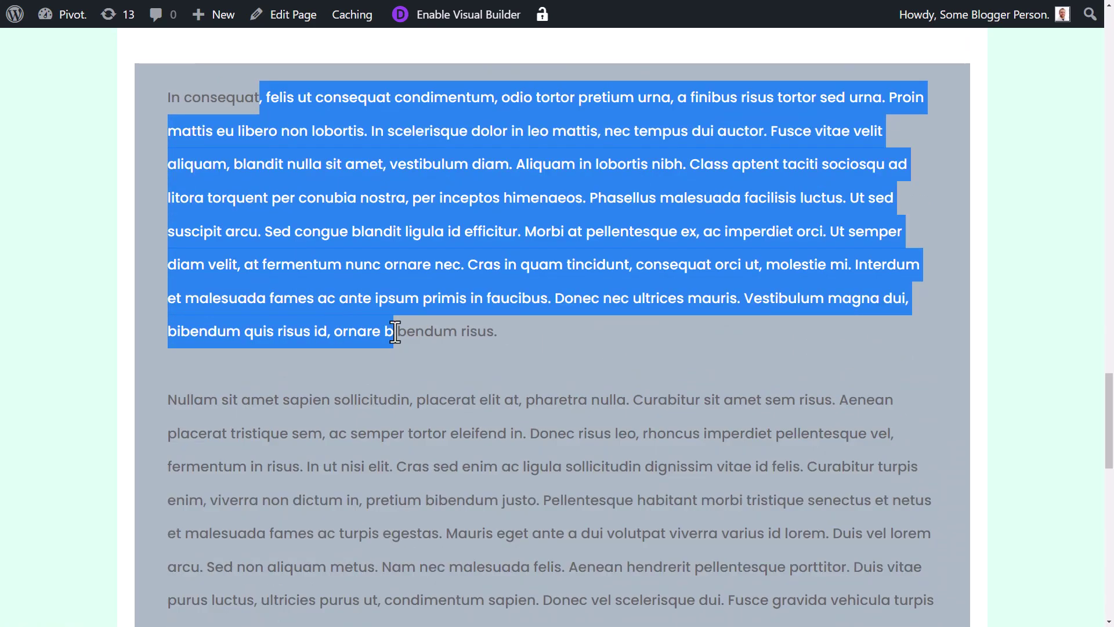
pyautogui.scroll(1, 660, 372)
pyautogui.scroll(10, 659, 371)
pyautogui.scroll(-4, 366, 385)
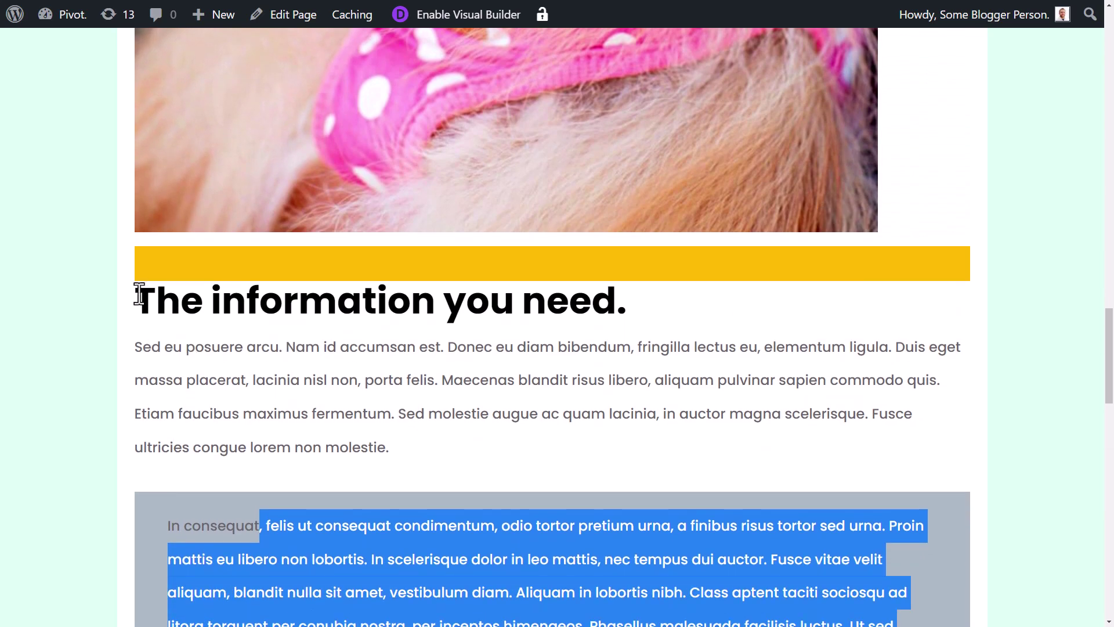
pyautogui.moveTo(141, 300); pyautogui.dragTo(595, 452)
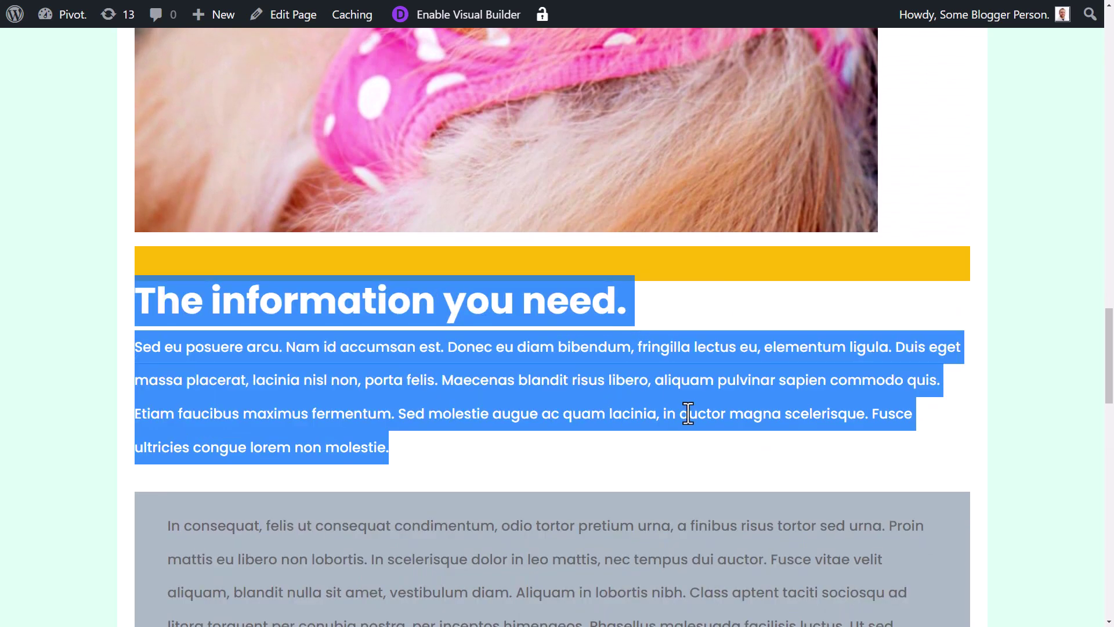
pyautogui.scroll(-12, 676, 413)
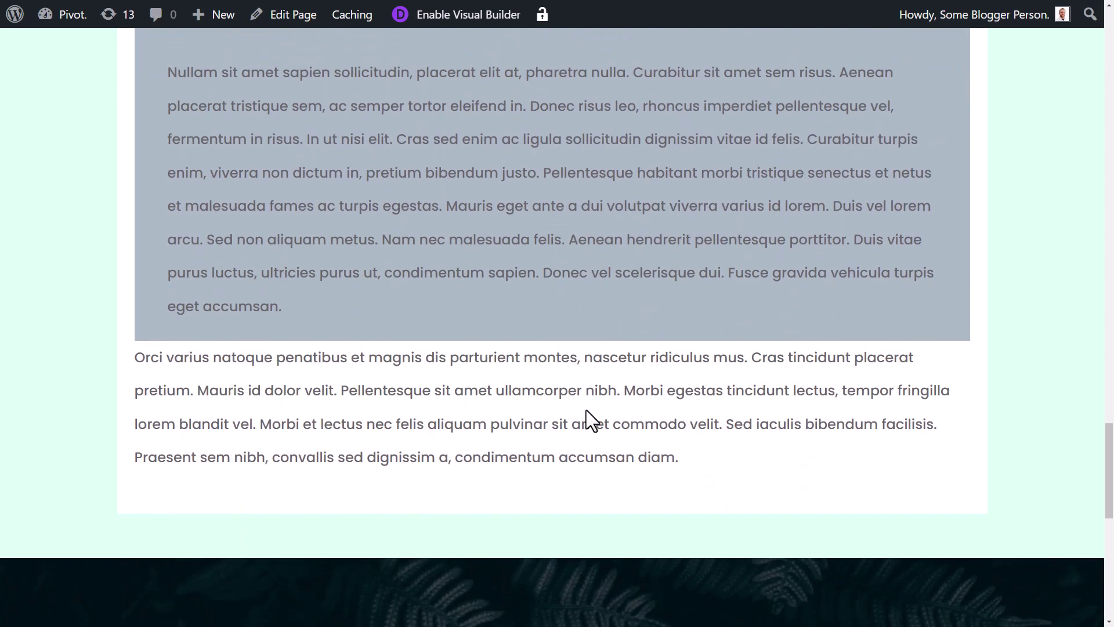
pyautogui.scroll(6, 590, 423)
pyautogui.scroll(6, 581, 406)
pyautogui.scroll(-8, 589, 372)
pyautogui.click(596, 356)
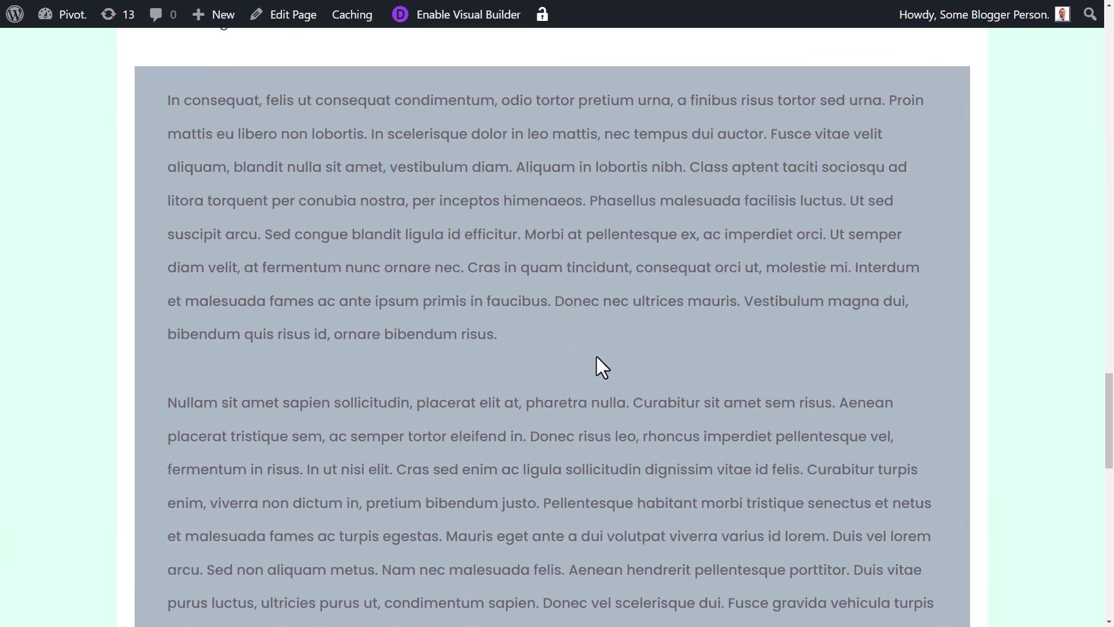
pyautogui.scroll(3, 599, 351)
pyautogui.scroll(15, 601, 346)
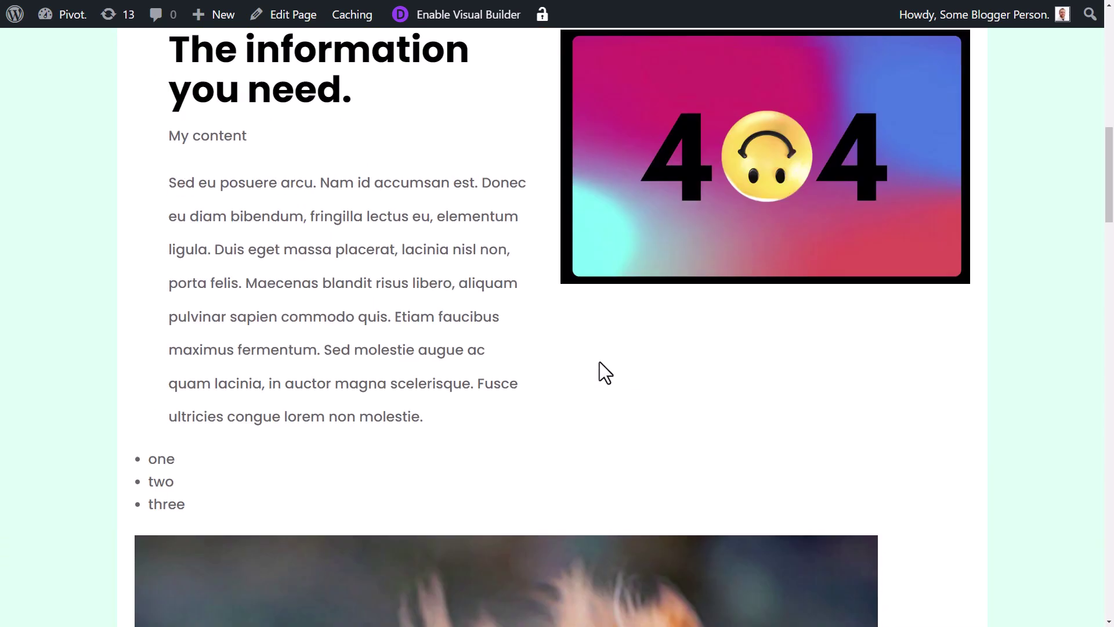
pyautogui.scroll(3, 597, 348)
pyautogui.scroll(-5, 610, 354)
pyautogui.scroll(5, 608, 355)
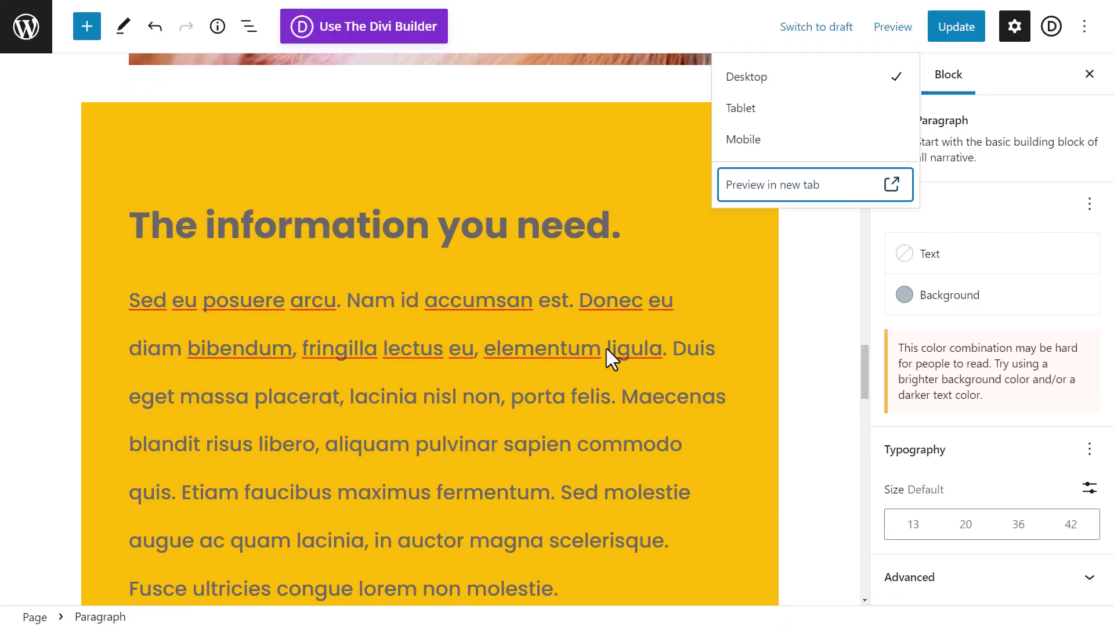
# Select every block on the page with Ctrl+A and delete them all
pyautogui.click(799, 332)
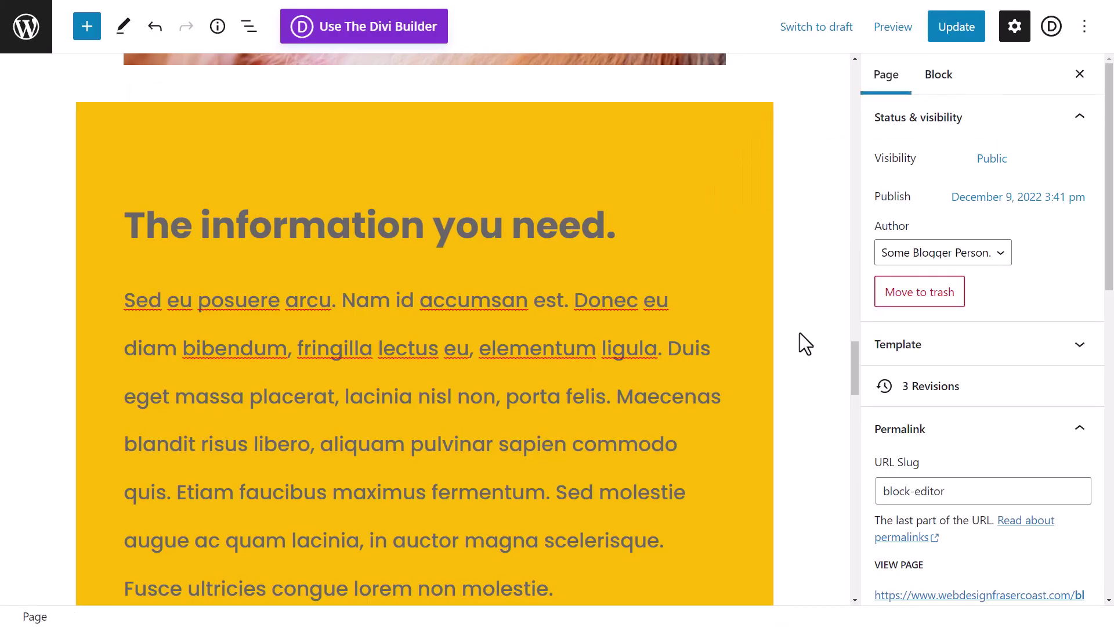
pyautogui.hotkey('ctrl', 'a')
pyautogui.press('Delete')
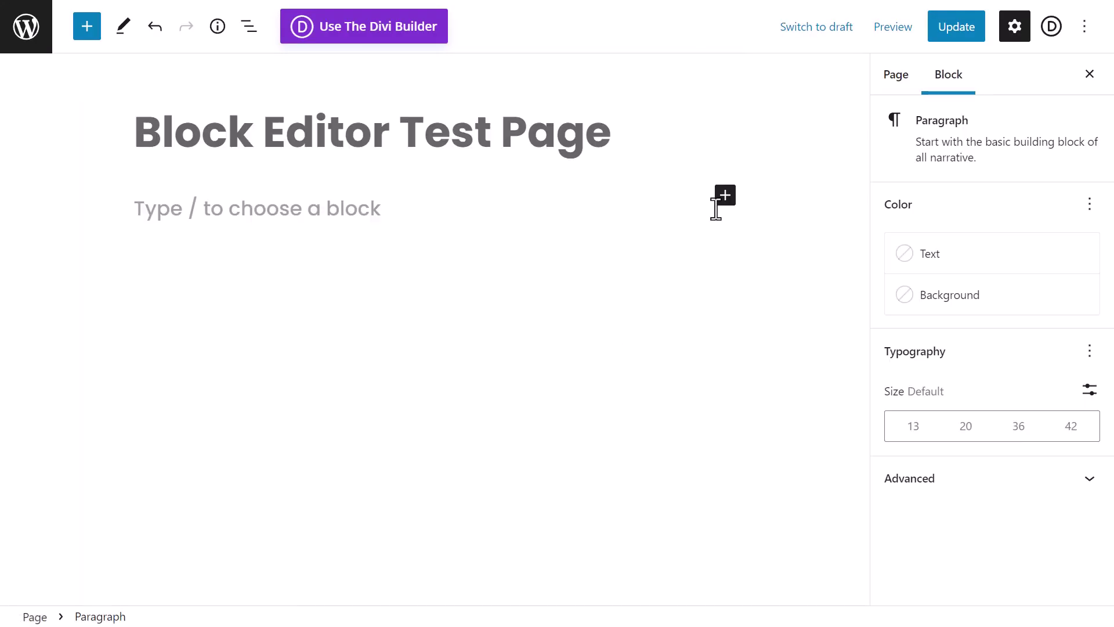
# Open the full block library and scroll down to the Media blocks
pyautogui.click(725, 196)
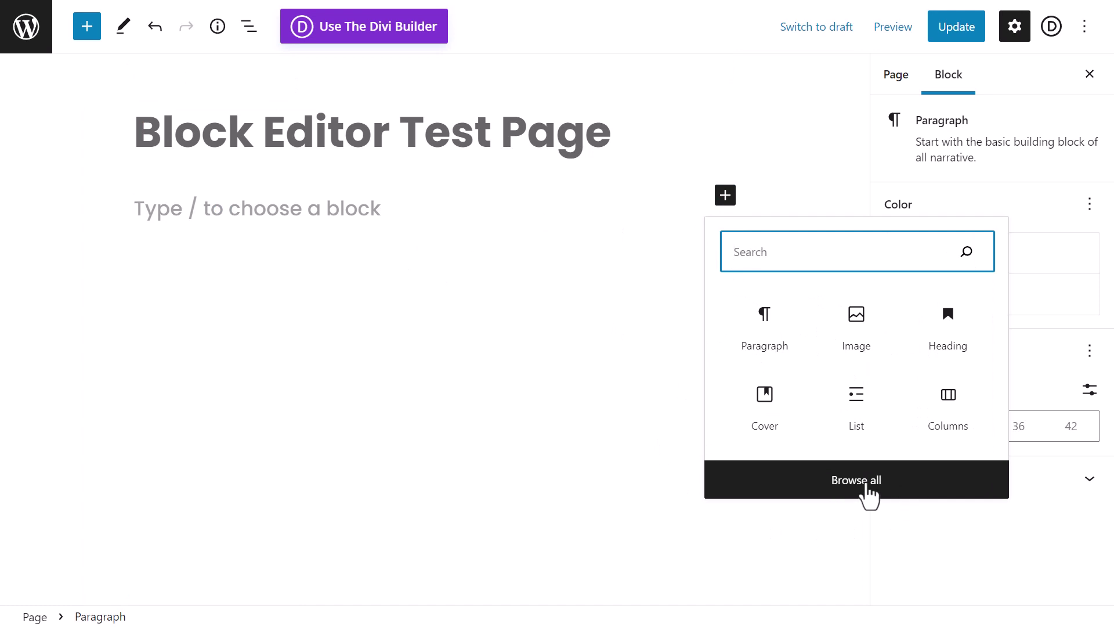
pyautogui.click(867, 486)
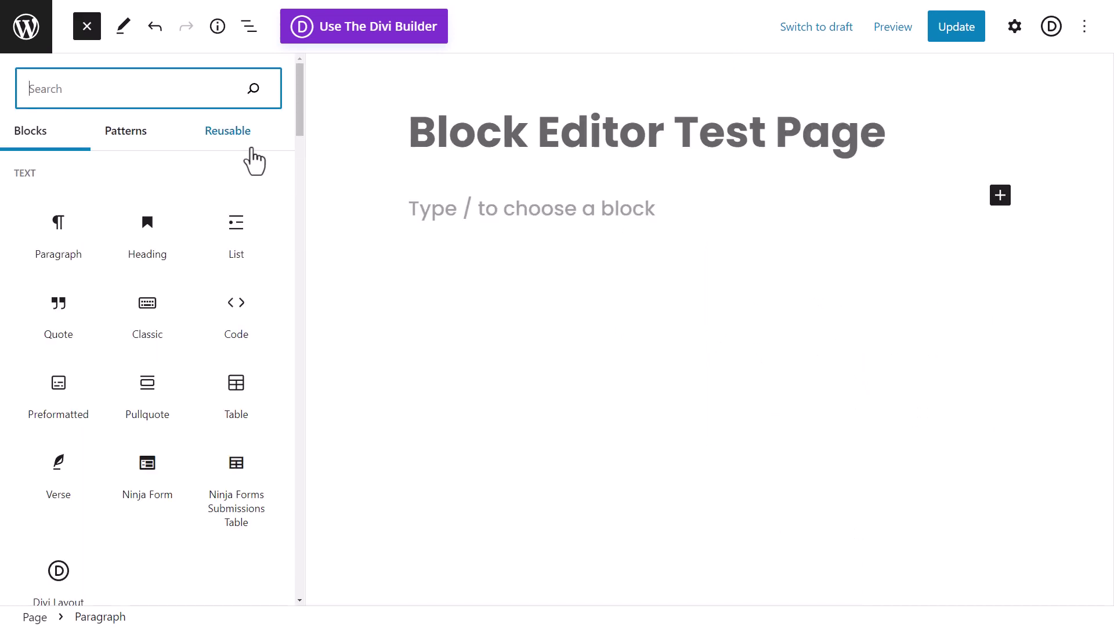
pyautogui.moveTo(235, 238)
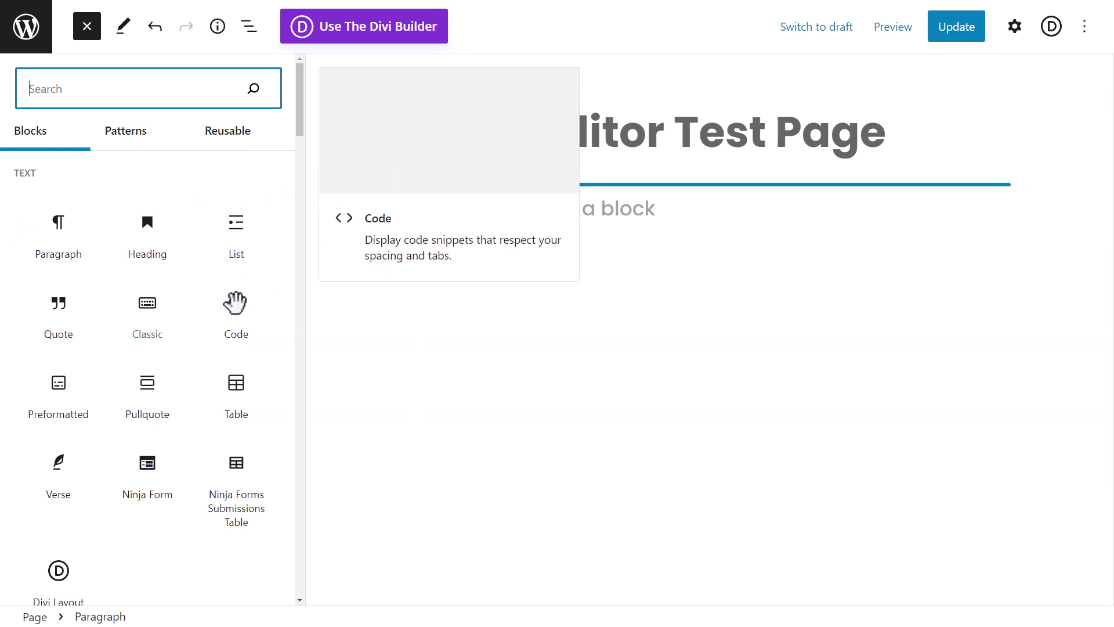
pyautogui.moveTo(245, 388)
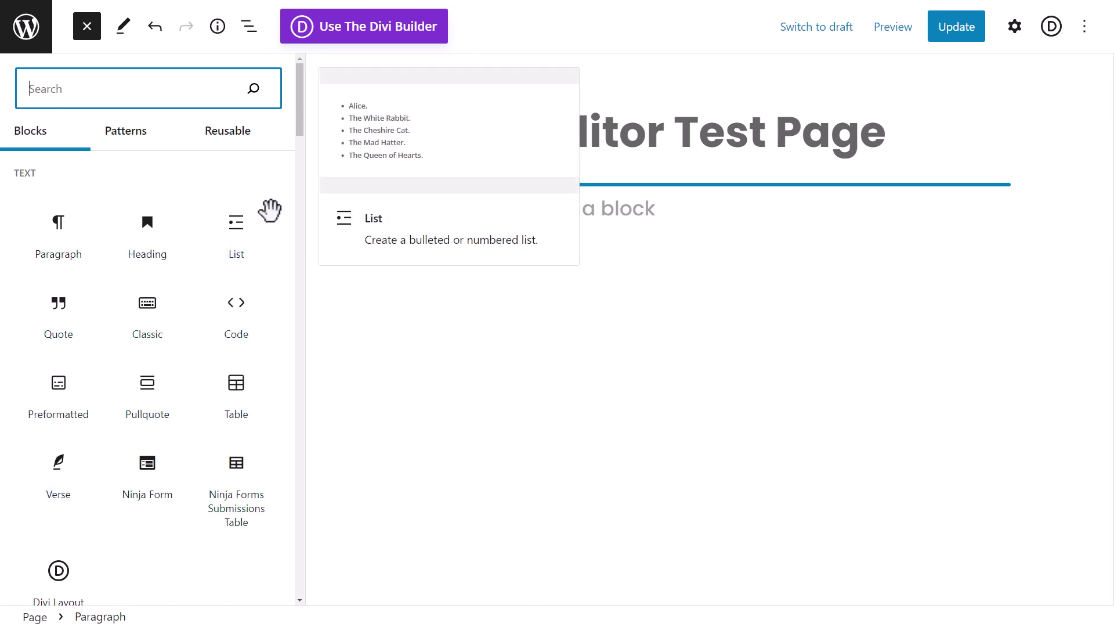
pyautogui.scroll(-3, 253, 254)
pyautogui.scroll(-5, 253, 254)
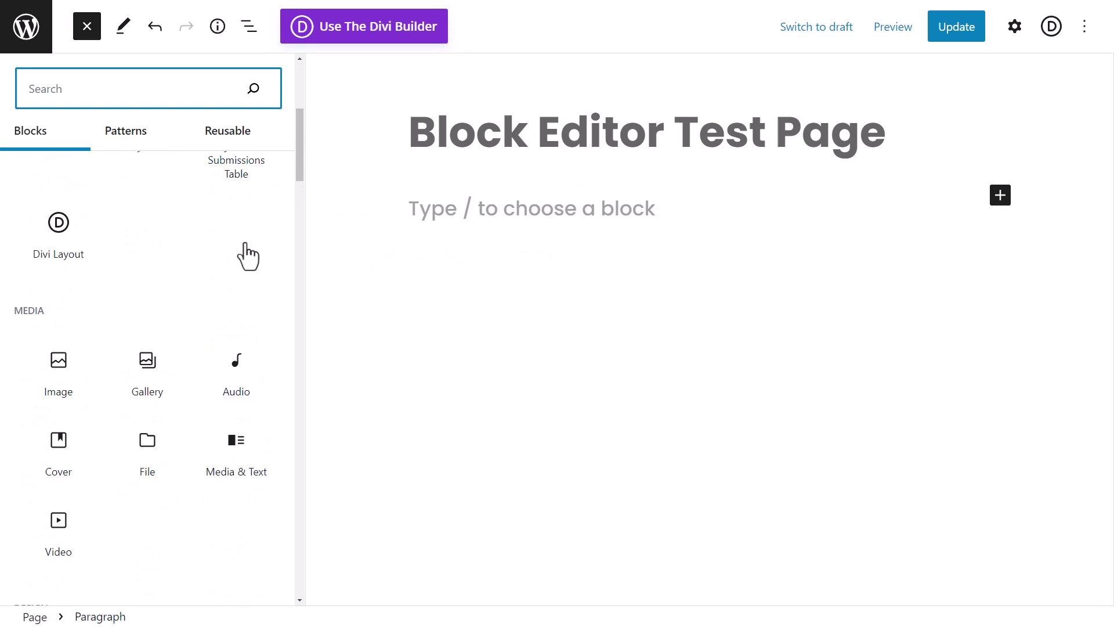
# Insert a Cover block using the lagoon jumping photo from the Media Library
pyautogui.moveTo(118, 260)
pyautogui.moveTo(63, 366)
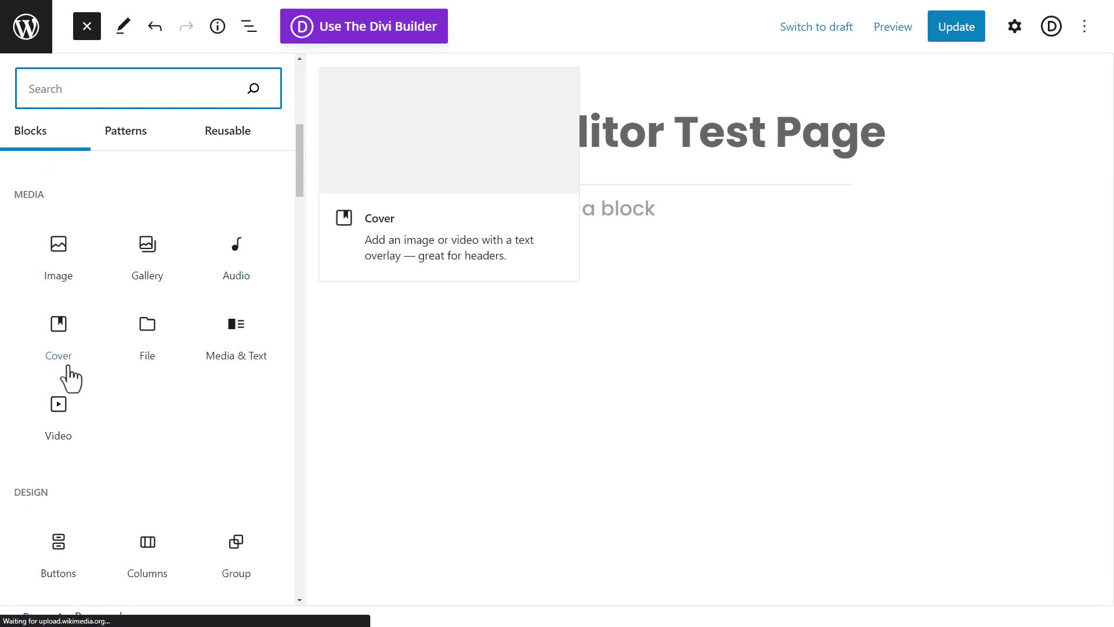
pyautogui.click(59, 330)
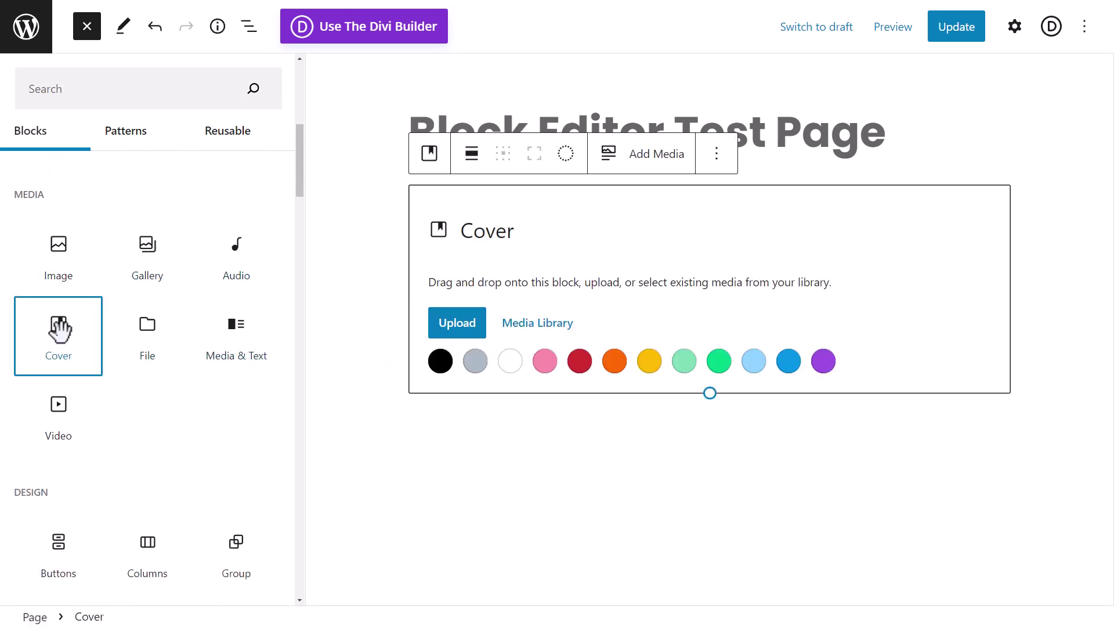
pyautogui.click(525, 324)
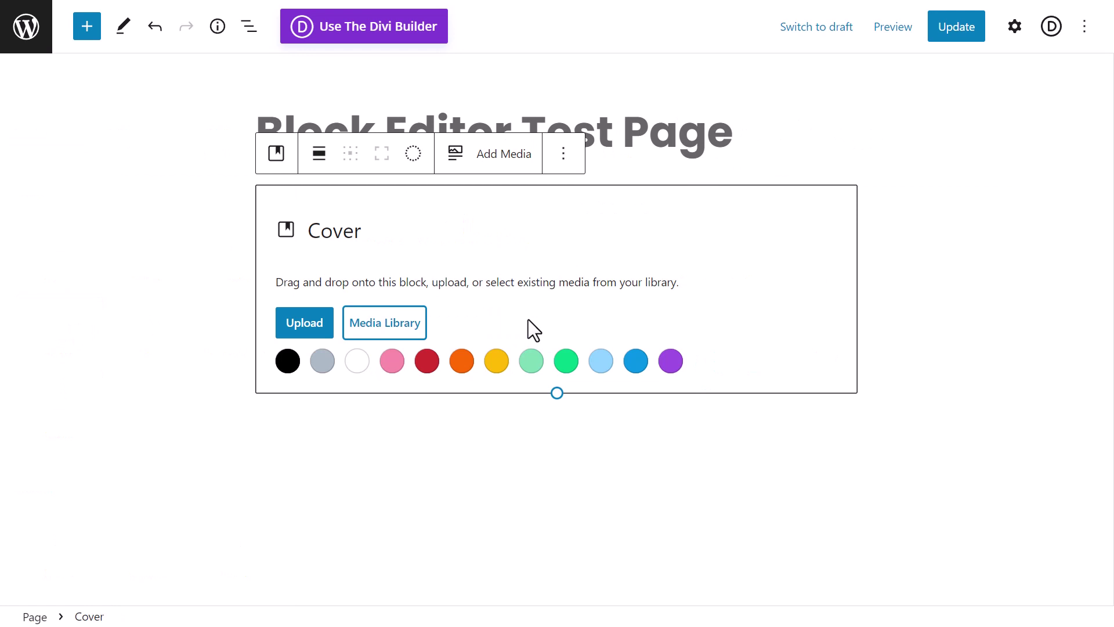
pyautogui.click(412, 331)
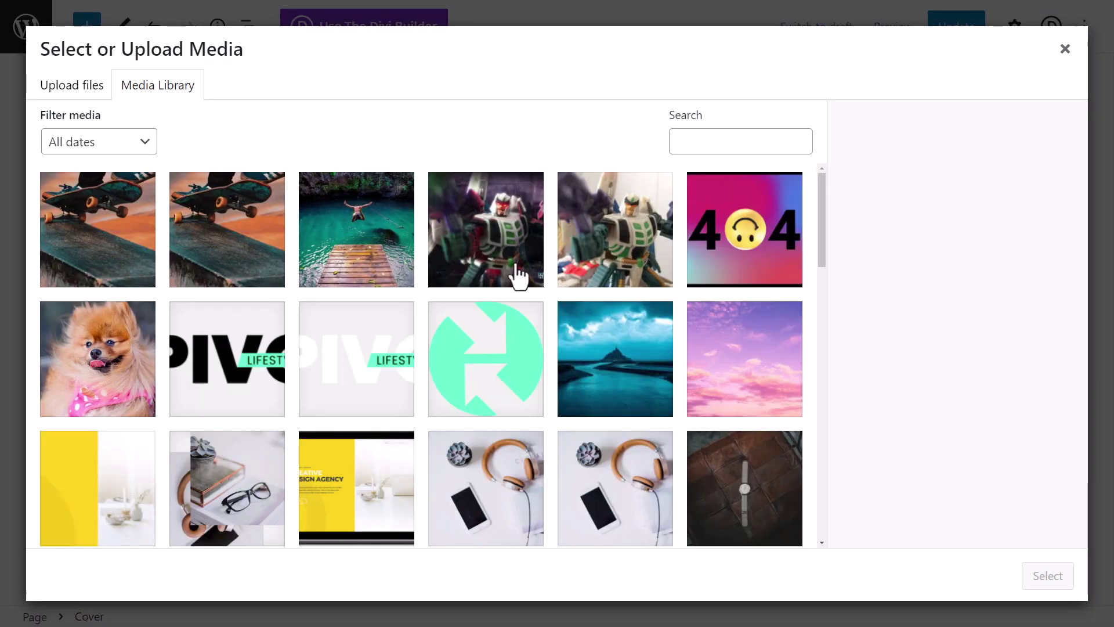
pyautogui.click(372, 247)
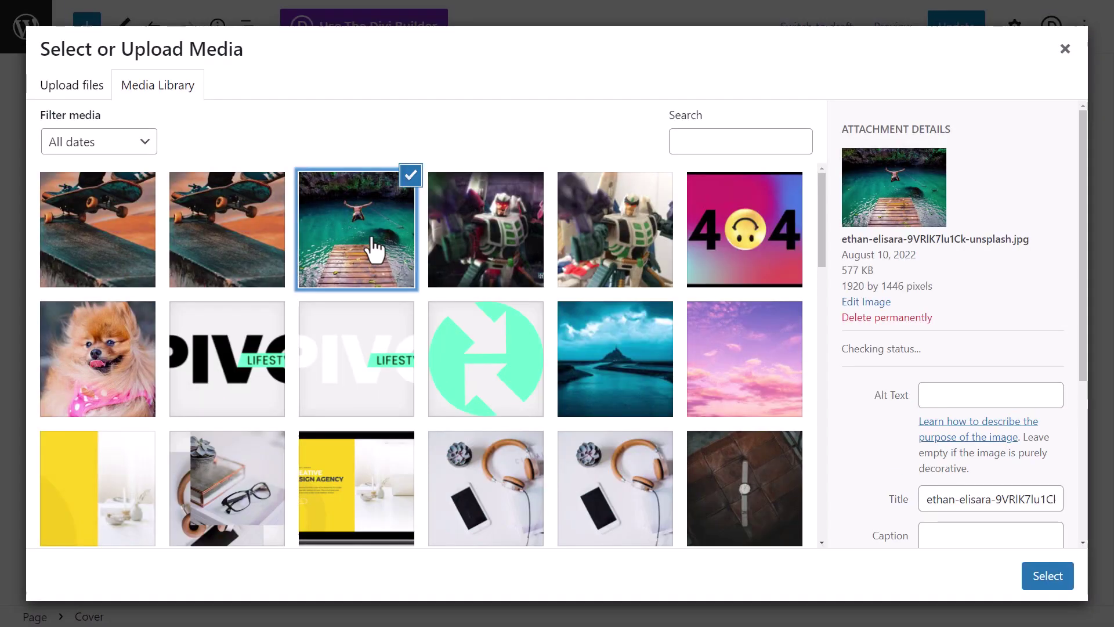
pyautogui.click(1046, 573)
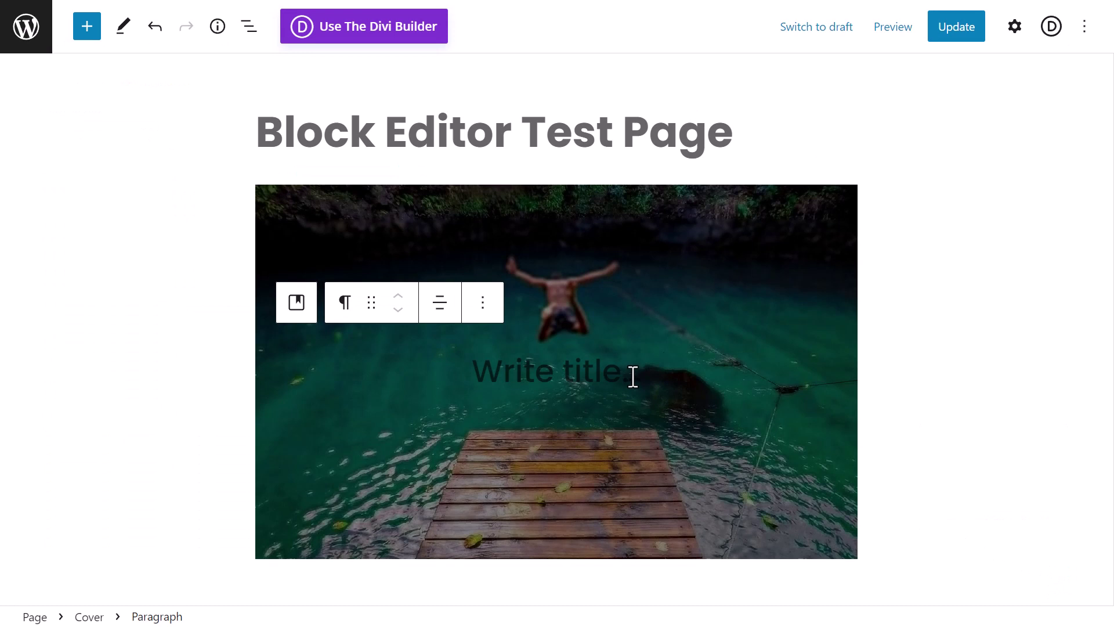
# Title the cover 'Go jump!' and begin a second line of text below
pyautogui.click(632, 376)
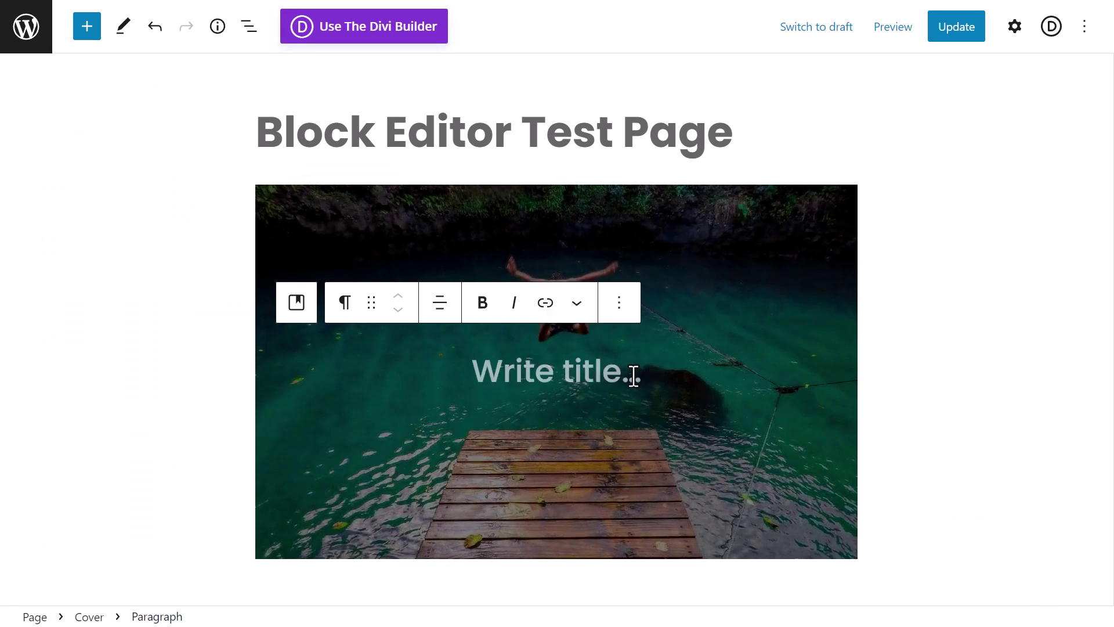
pyautogui.write('Go jump!')
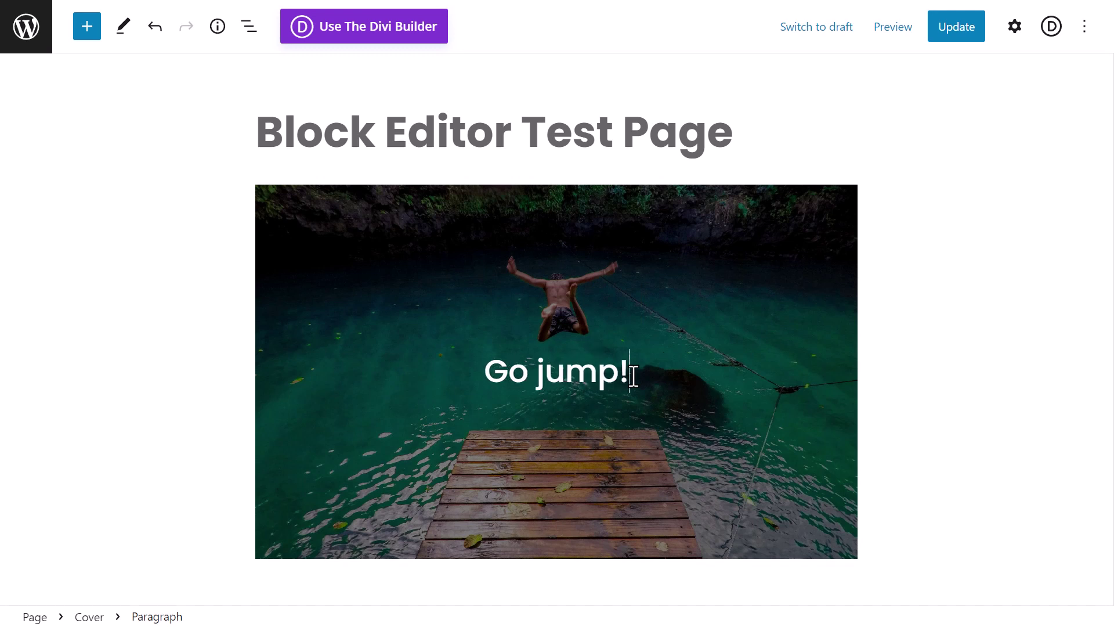
pyautogui.press('Return')
pyautogui.write('contineu to add infgo')
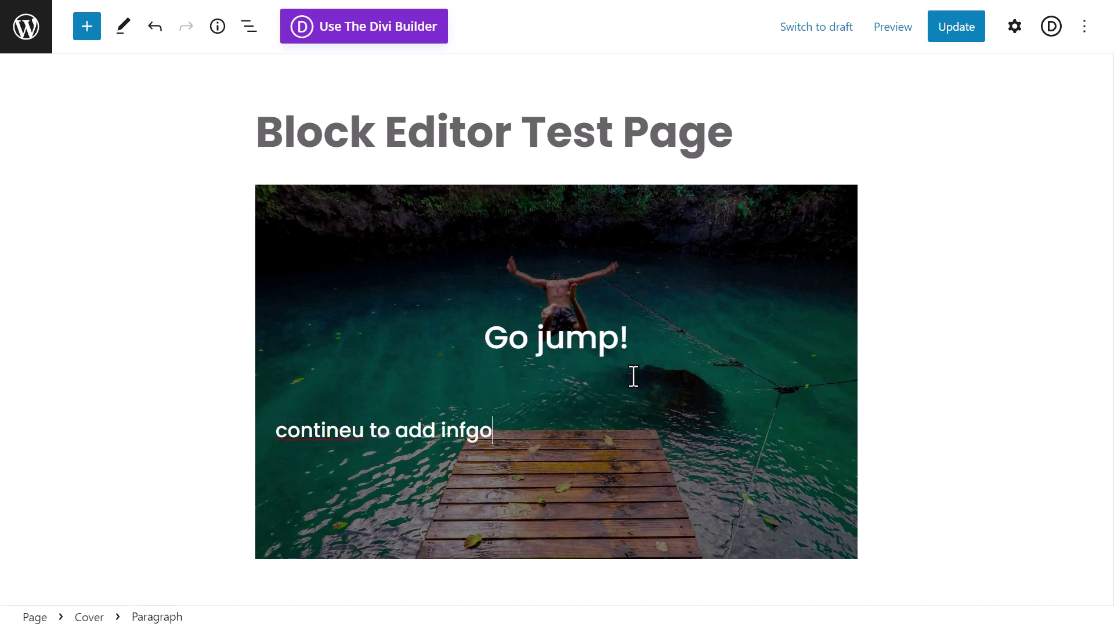
# Insert the Pomeranian dog photo as an Image block in the cover and shrink it to a thumbnail
pyautogui.press('Return')
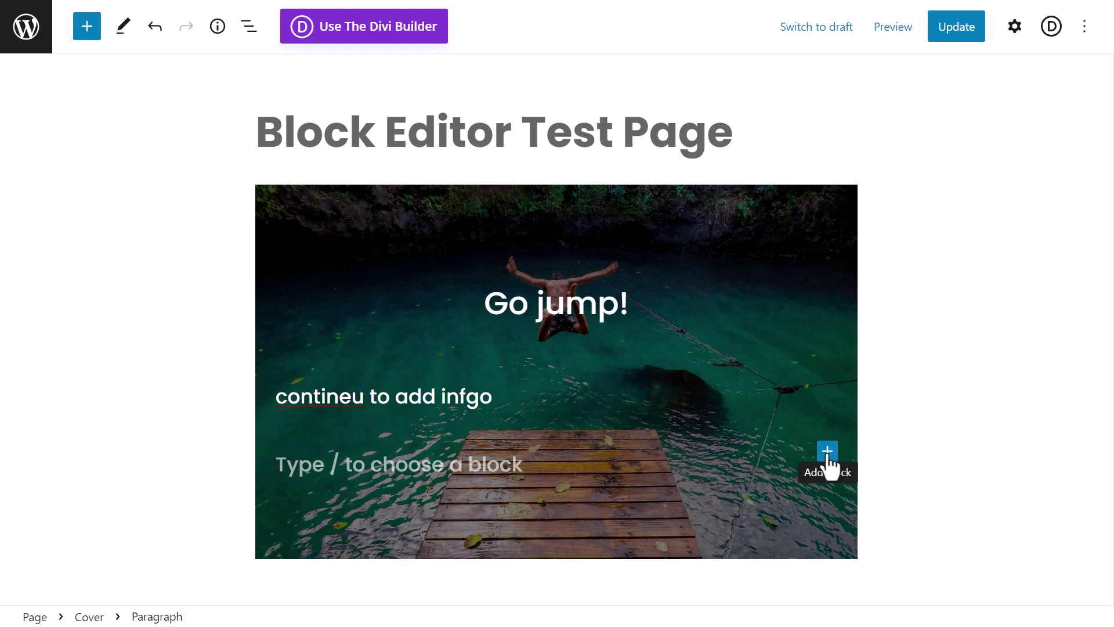
pyautogui.click(828, 458)
pyautogui.click(699, 280)
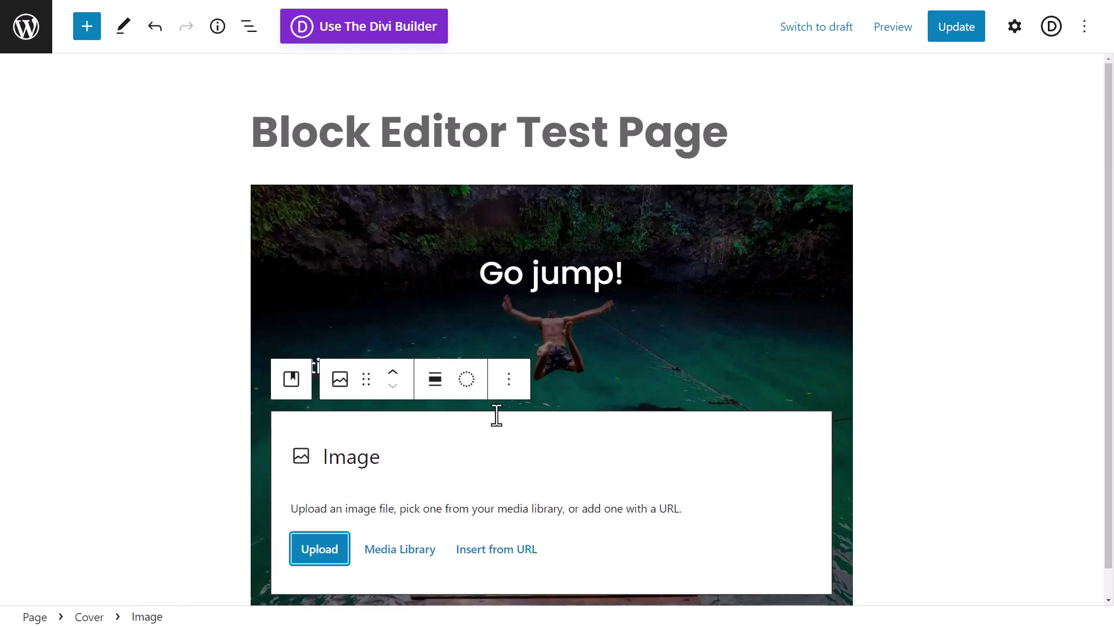
pyautogui.click(413, 568)
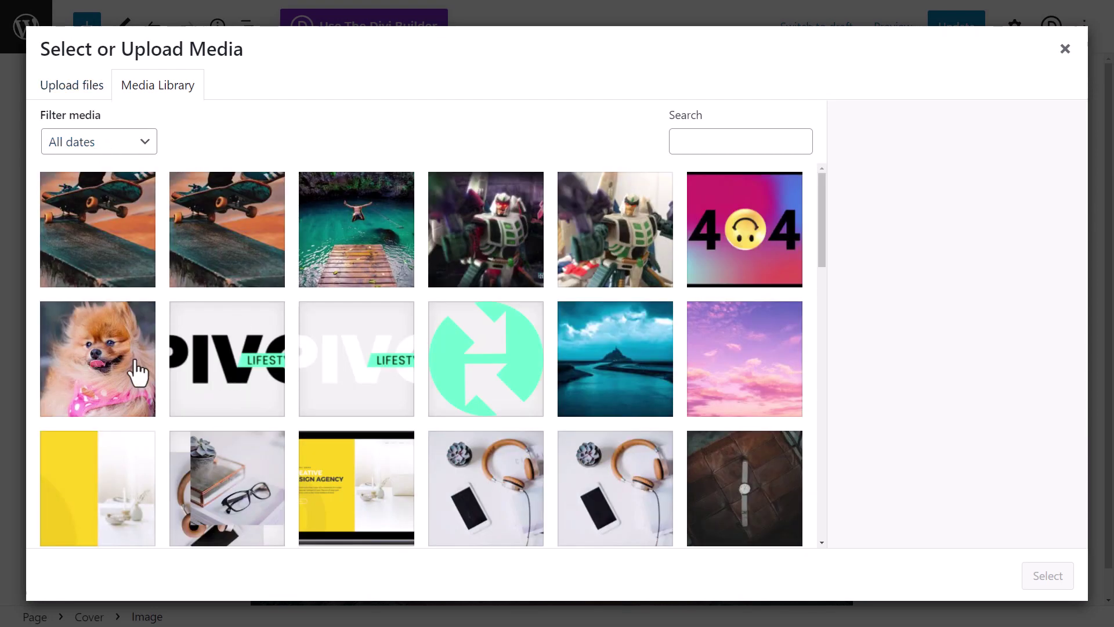
pyautogui.click(112, 366)
pyautogui.click(1044, 576)
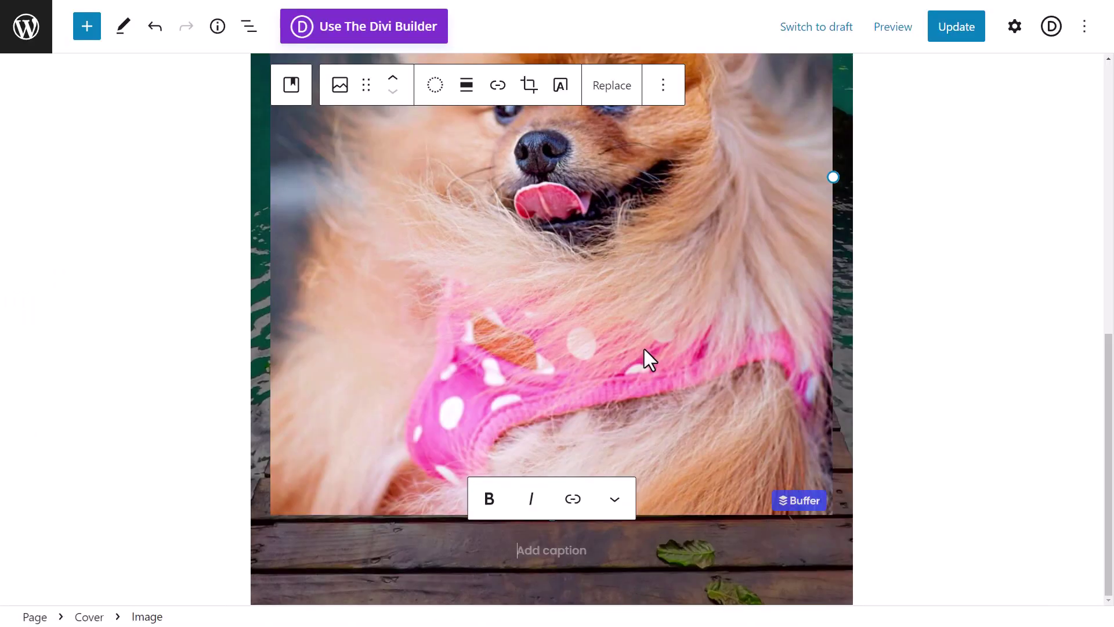
pyautogui.moveTo(831, 177); pyautogui.dragTo(503, 206)
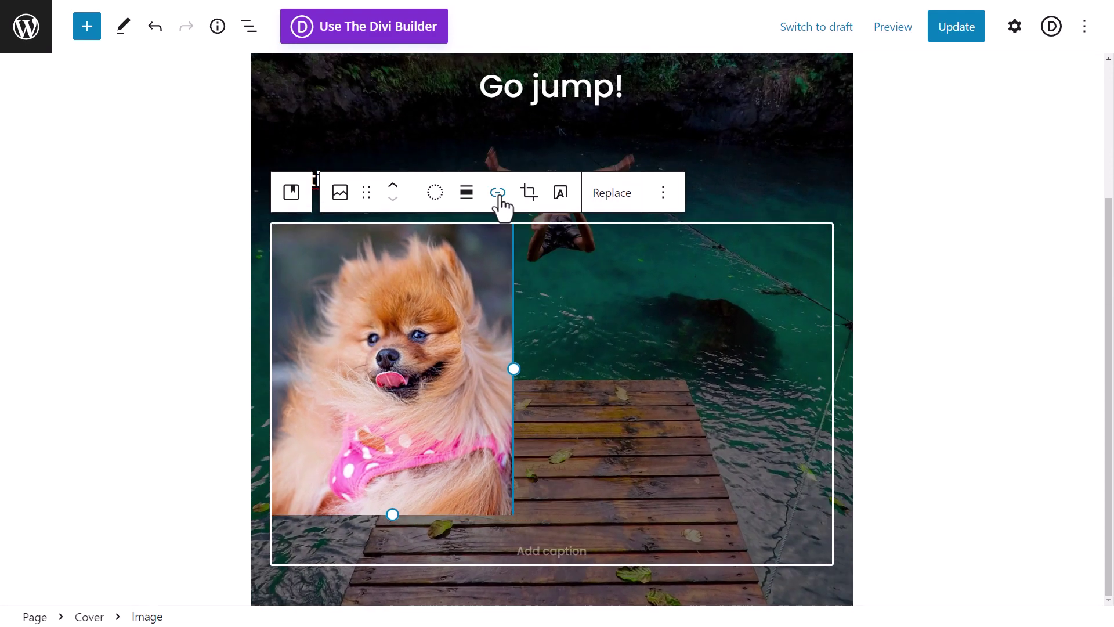
pyautogui.click(762, 251)
pyautogui.scroll(2, 657, 251)
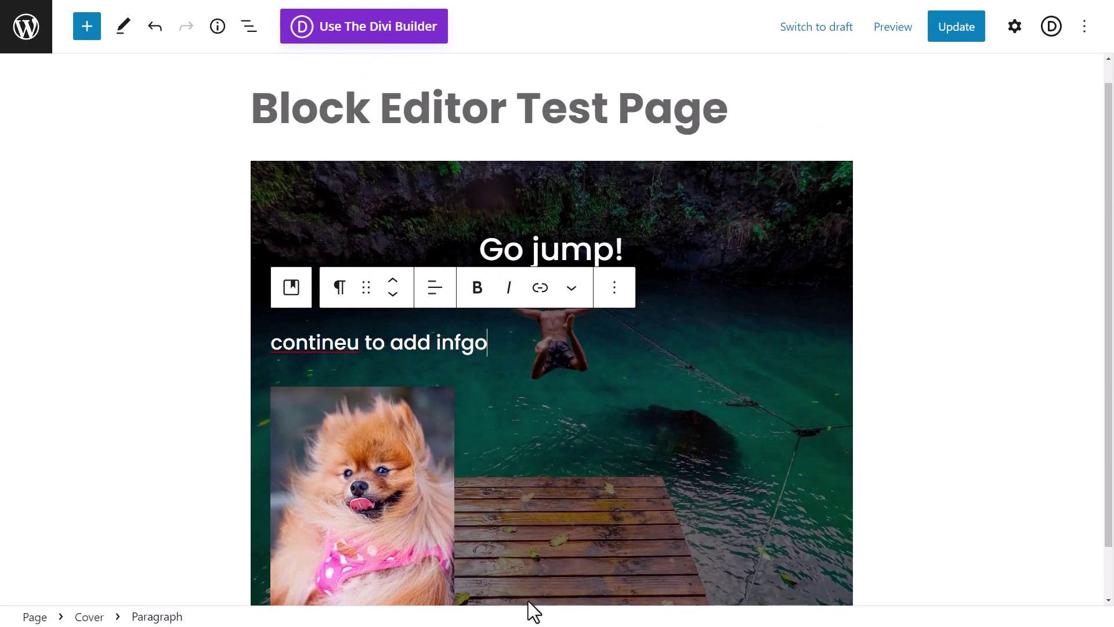
pyautogui.scroll(-1, 496, 317)
# Toggle the Go jump! cover to full height
pyautogui.click(763, 152)
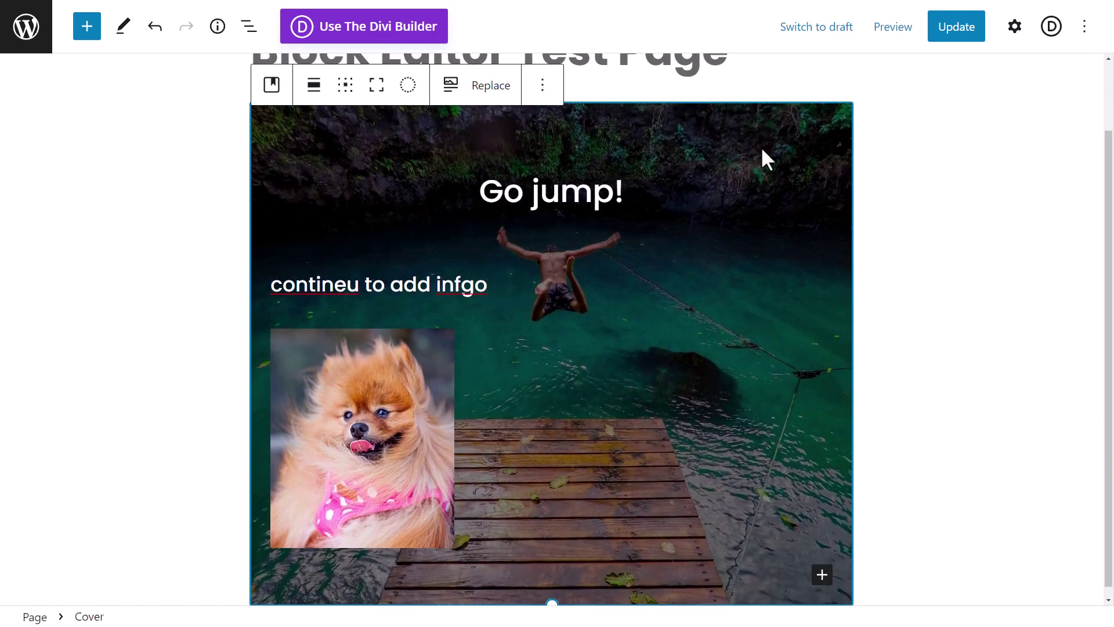
pyautogui.click(376, 85)
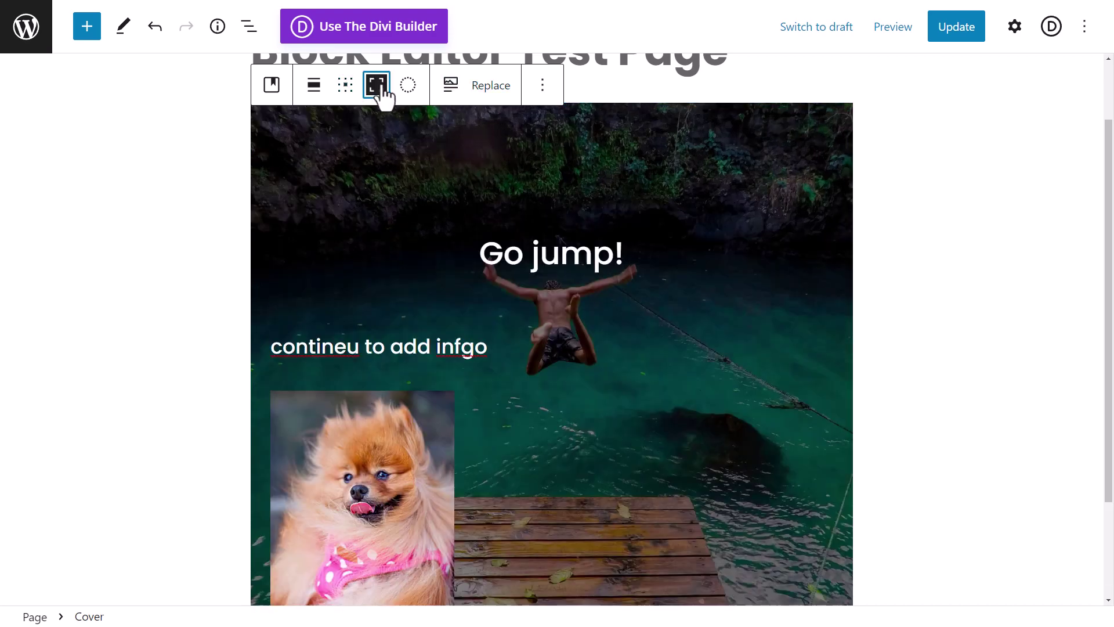
pyautogui.click(380, 88)
pyautogui.click(380, 87)
pyautogui.click(380, 88)
pyautogui.click(378, 89)
# Try several content positions, leave the content centred, and align the cover block right
pyautogui.click(347, 90)
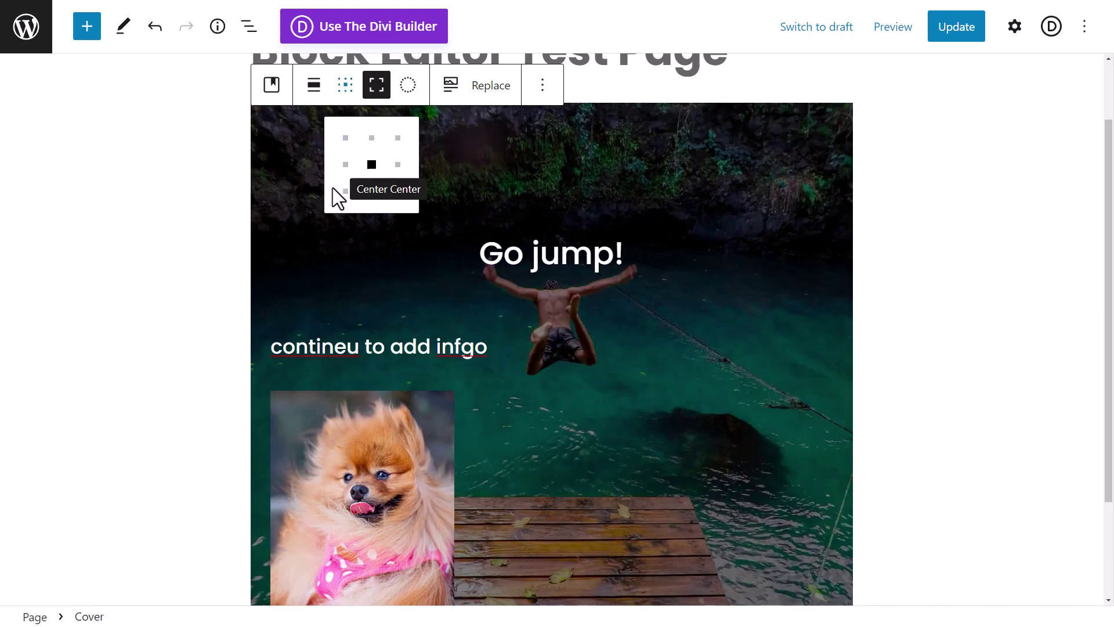
pyautogui.click(398, 165)
pyautogui.click(371, 165)
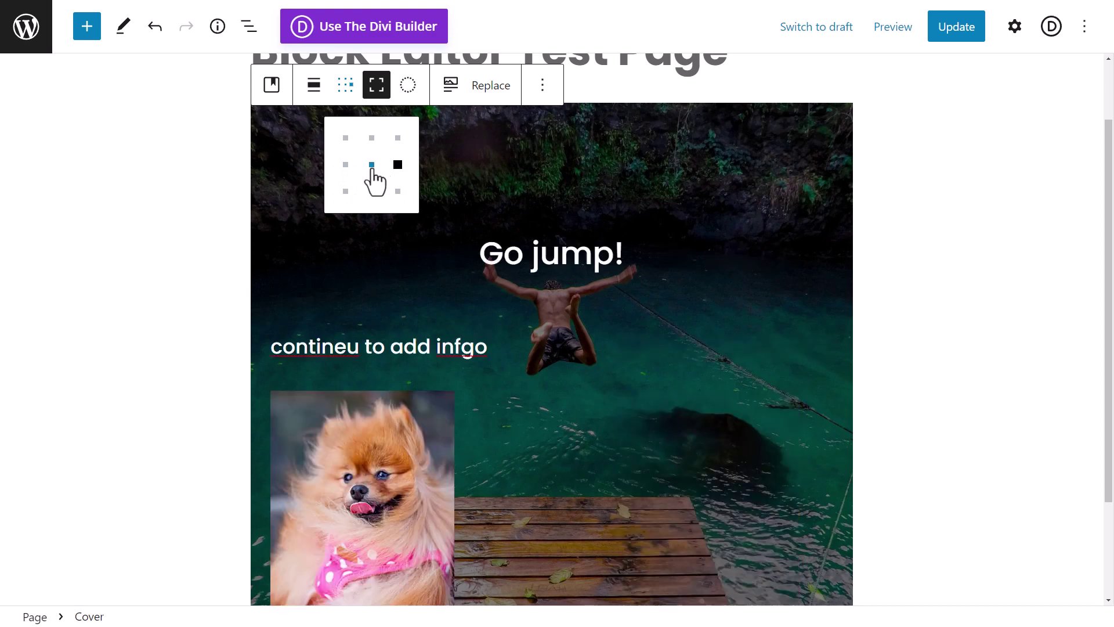
pyautogui.click(346, 165)
pyautogui.click(371, 138)
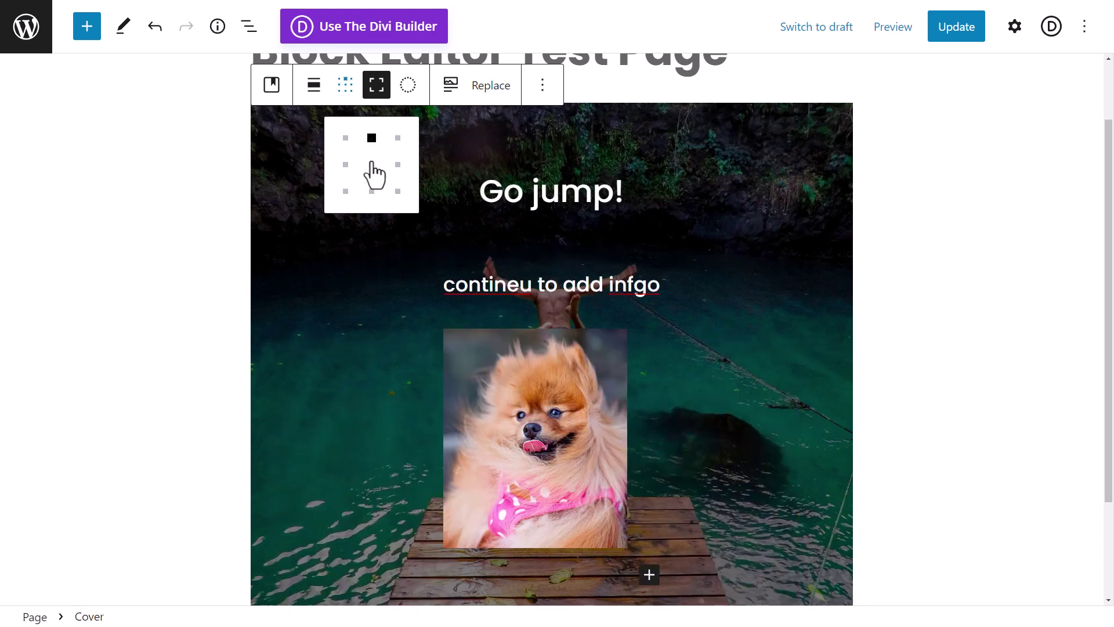
pyautogui.click(372, 190)
pyautogui.click(398, 191)
pyautogui.click(398, 165)
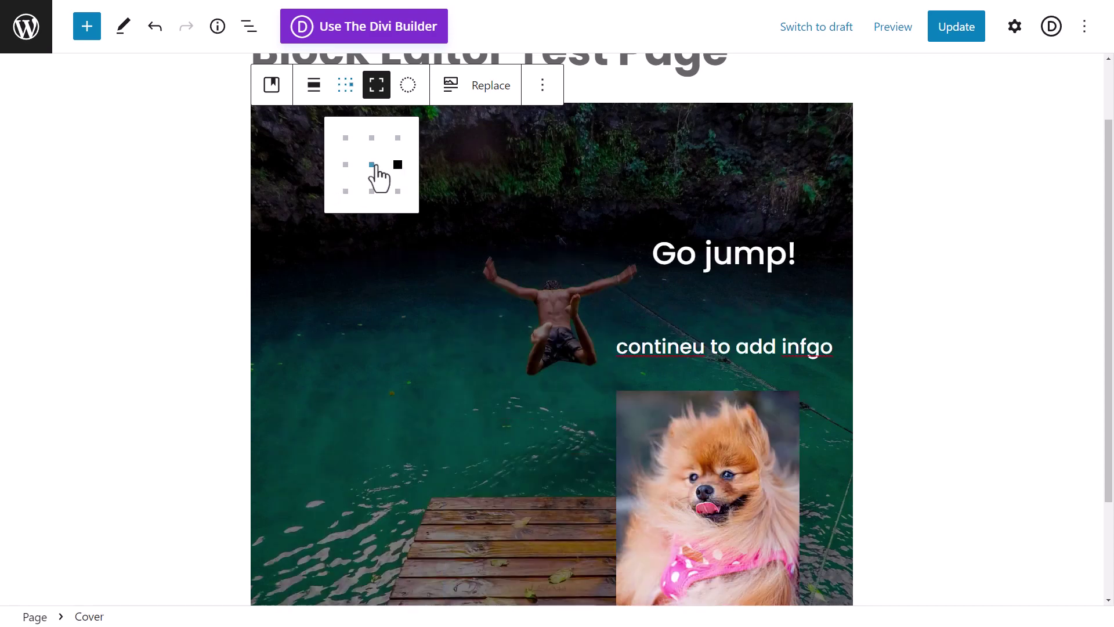
pyautogui.click(372, 164)
pyautogui.click(314, 87)
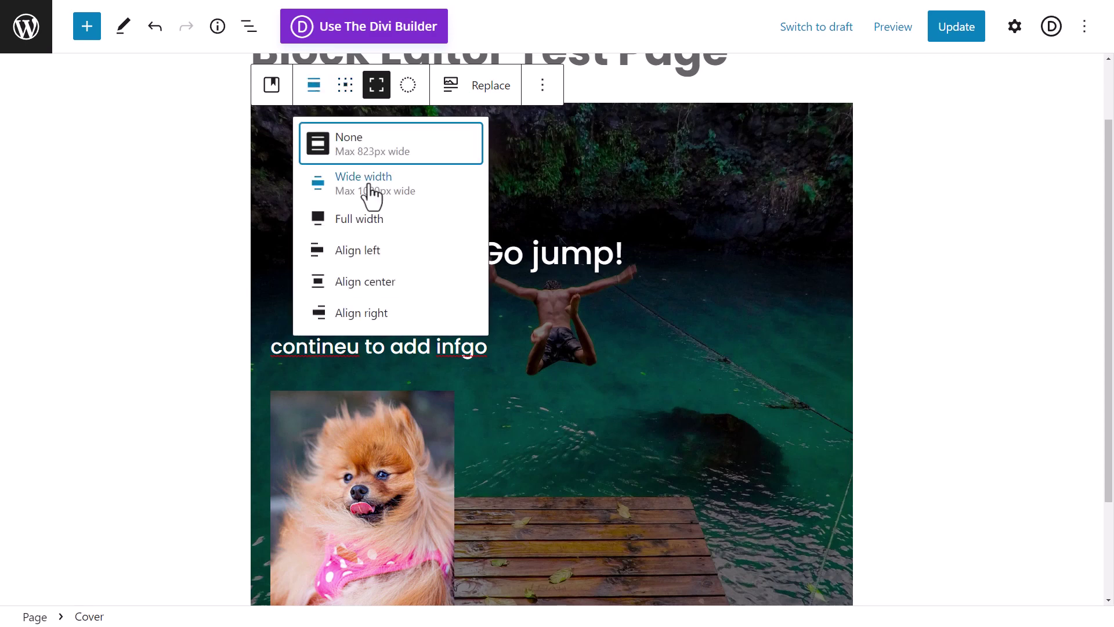
pyautogui.click(366, 313)
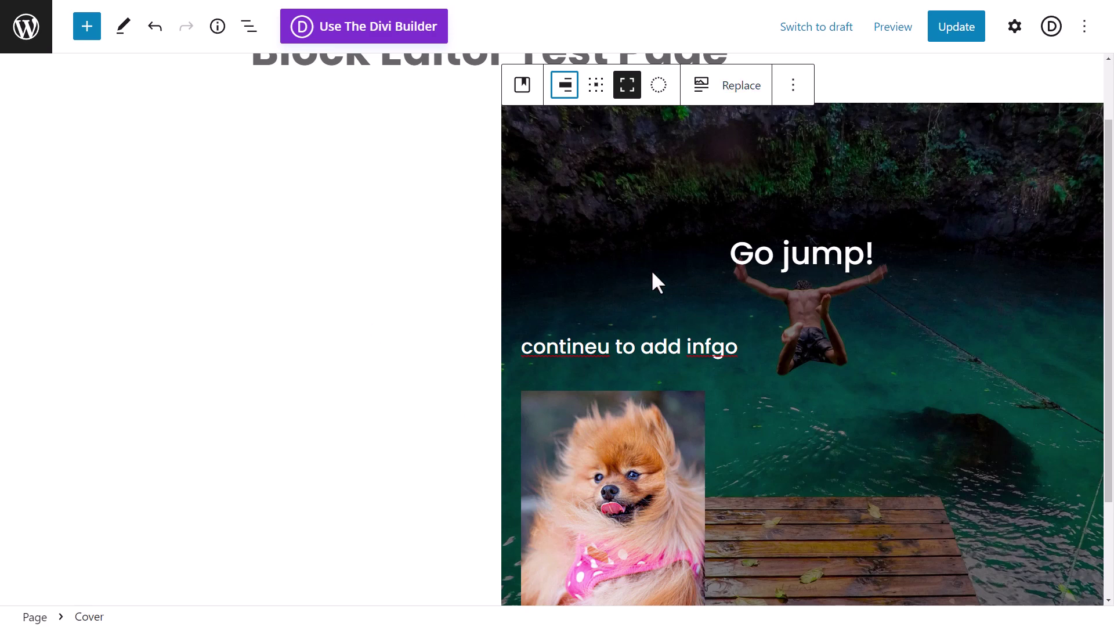
# Add a new paragraph under the page title and paste the lorem ipsum text
pyautogui.scroll(2, 651, 270)
pyautogui.click(498, 219)
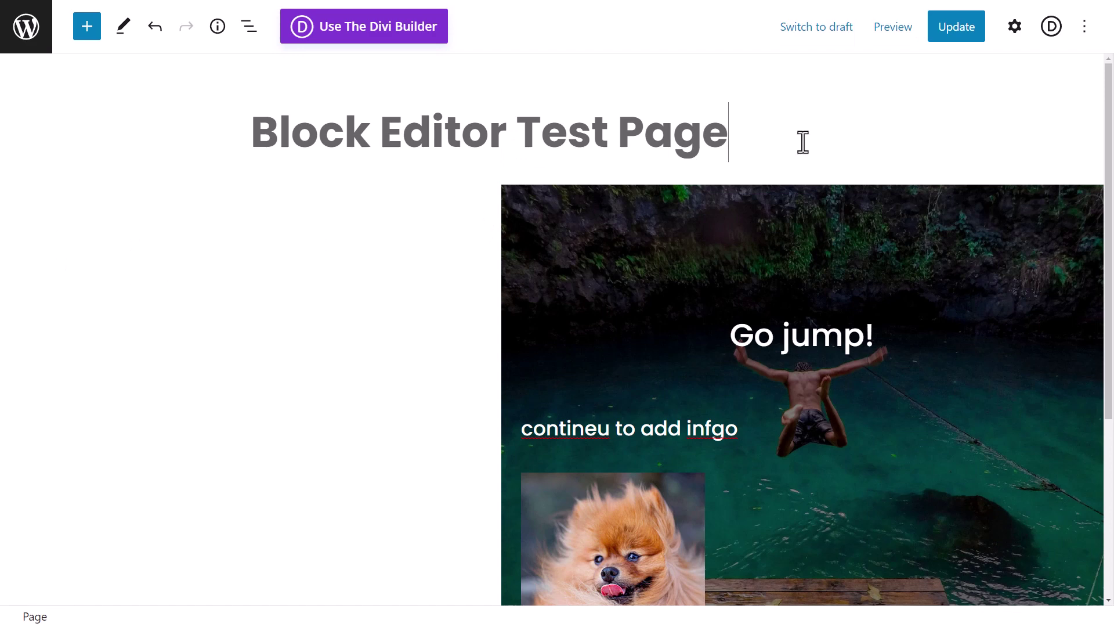
pyautogui.press('Return')
pyautogui.hotkey('ctrl', 'v')
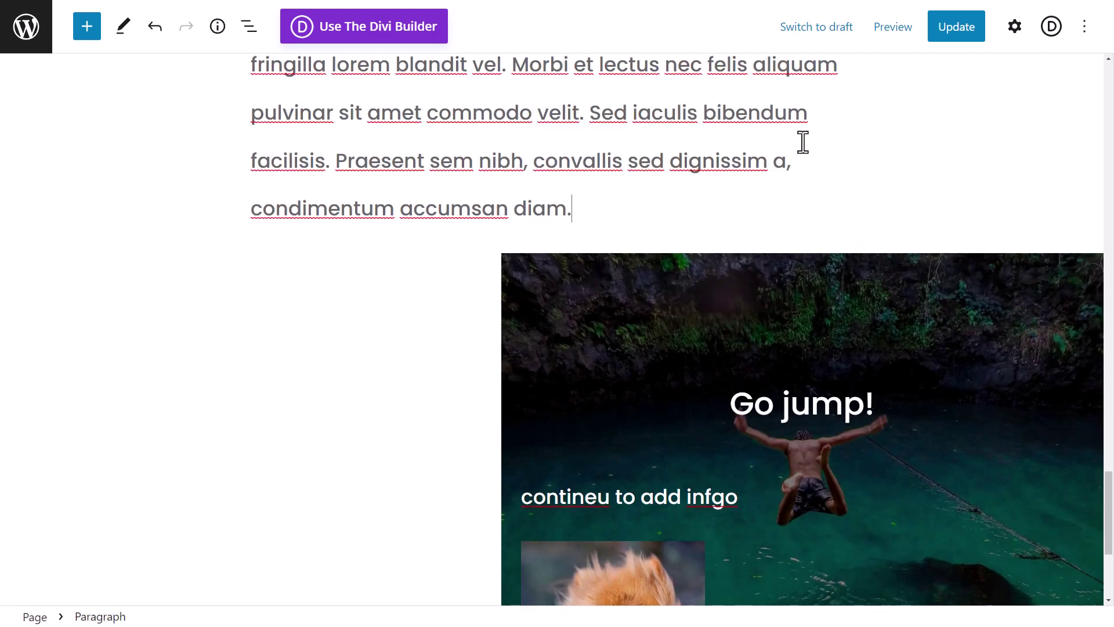
# Move the Go jump! cover up five places so it sits directly under the title
pyautogui.click(581, 260)
pyautogui.click(575, 218)
pyautogui.click(574, 216)
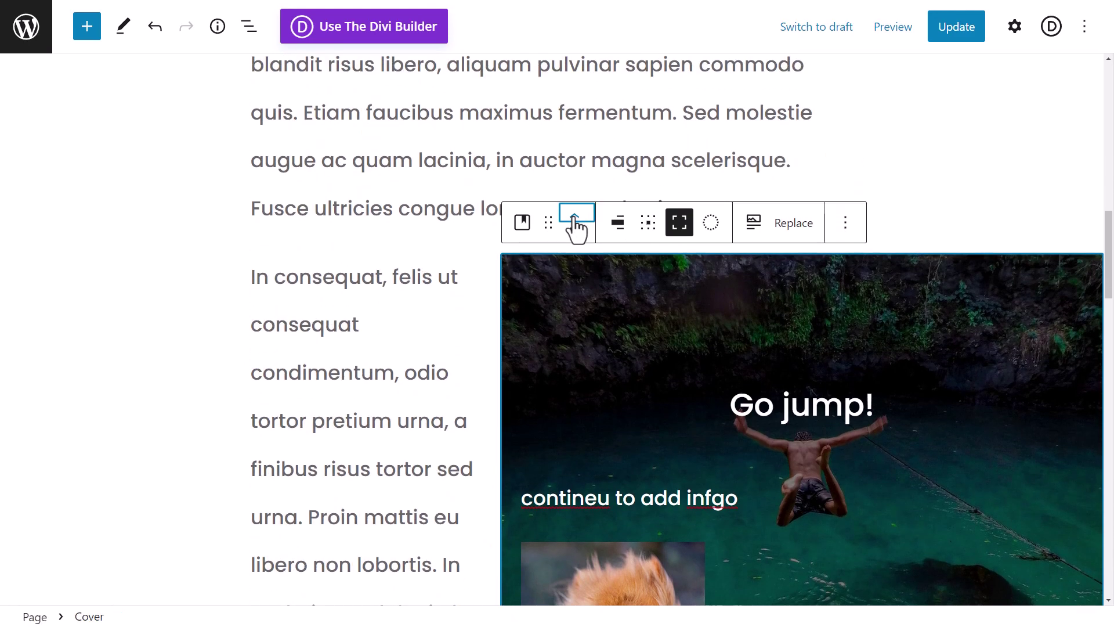
pyautogui.click(575, 216)
pyautogui.click(574, 216)
pyautogui.click(575, 216)
pyautogui.scroll(-1, 609, 329)
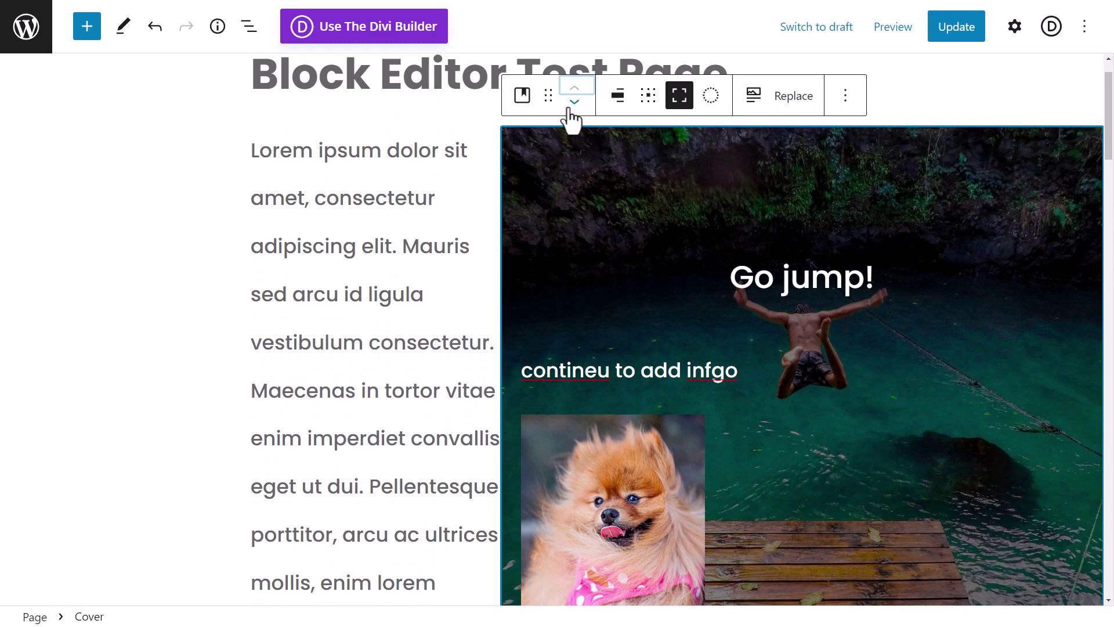
# Reset the Go jump! cover's alignment to None
pyautogui.click(618, 97)
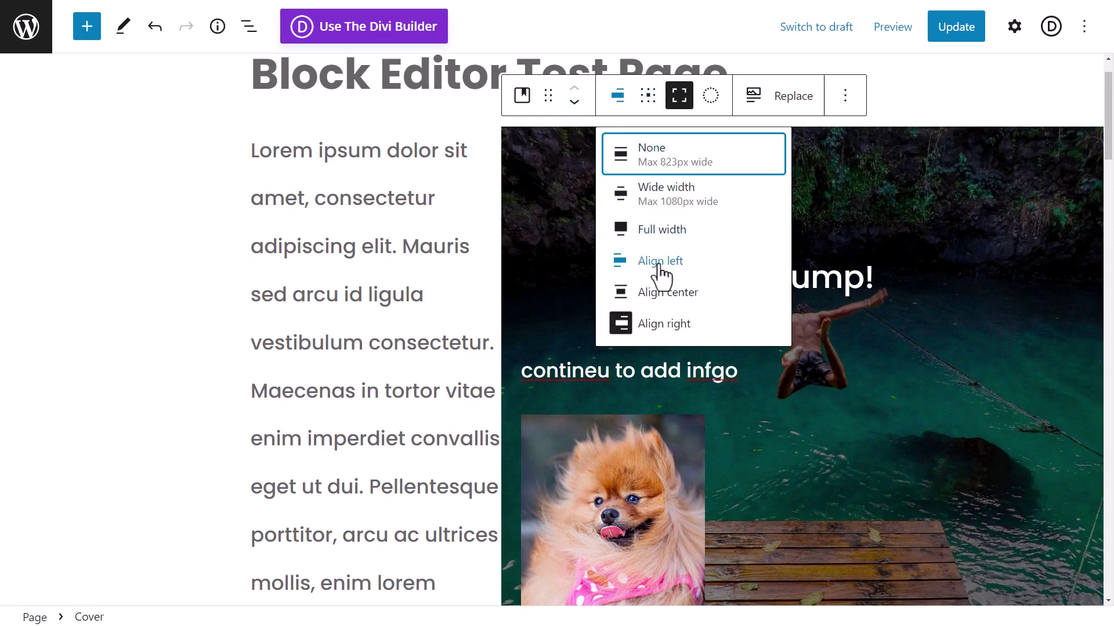
pyautogui.click(666, 165)
pyautogui.scroll(-3, 807, 261)
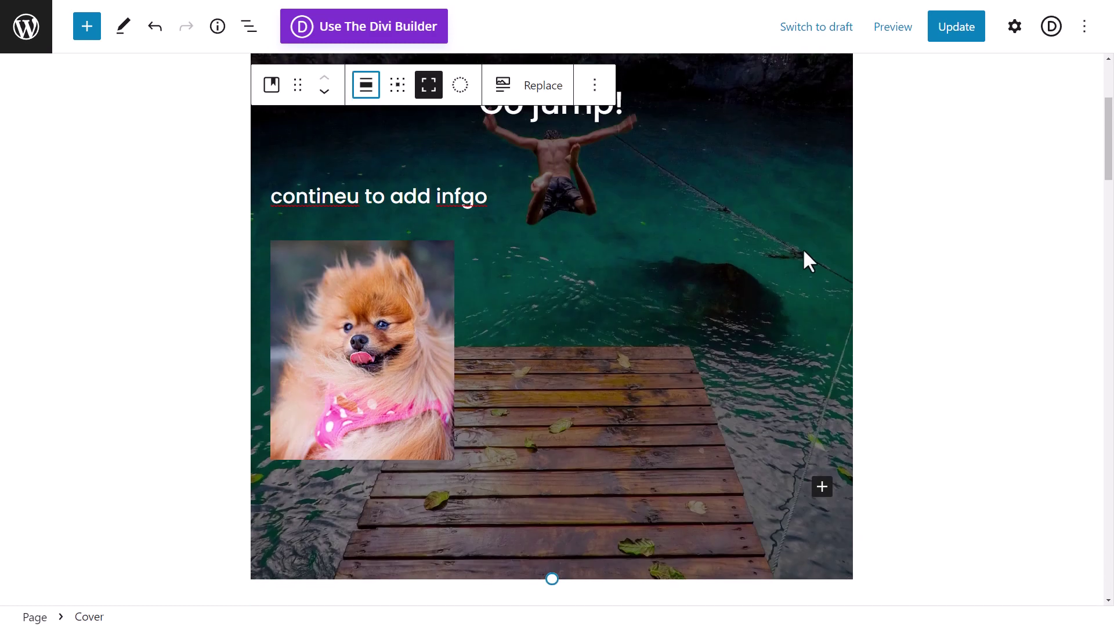
# Try the purple-yellow and then navy-red duotone presets on the cover
pyautogui.scroll(3, 759, 161)
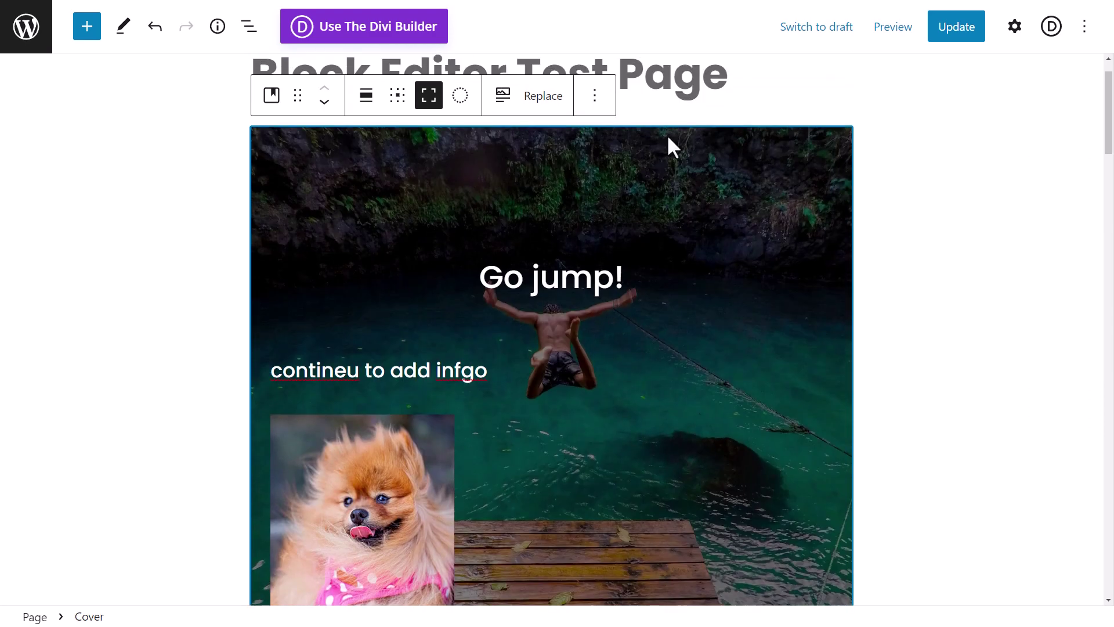
pyautogui.click(460, 97)
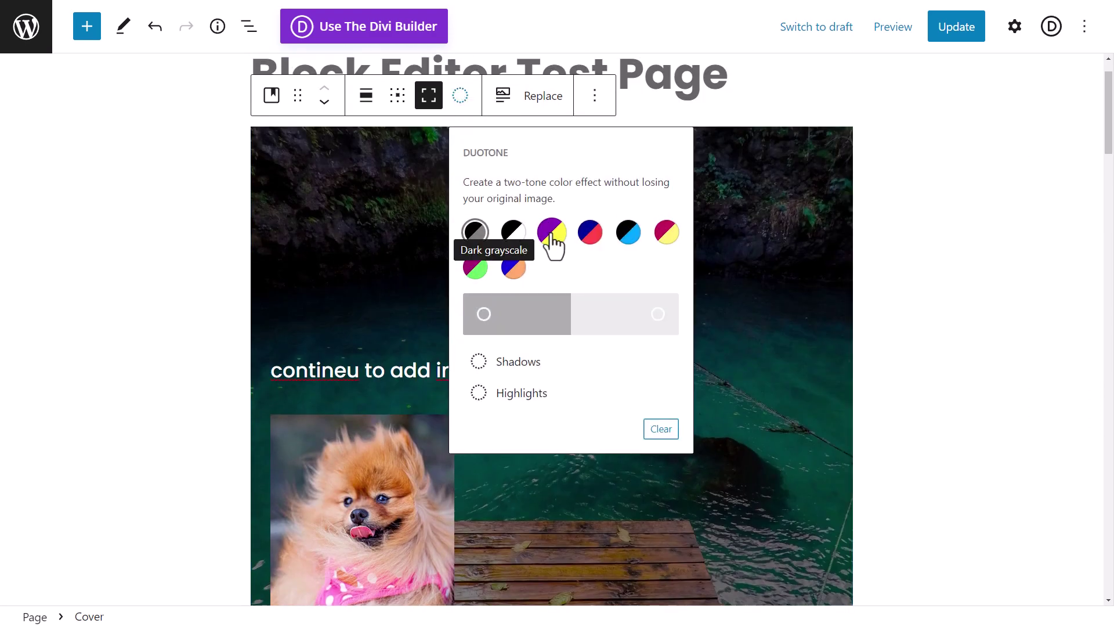
pyautogui.click(551, 235)
pyautogui.click(460, 98)
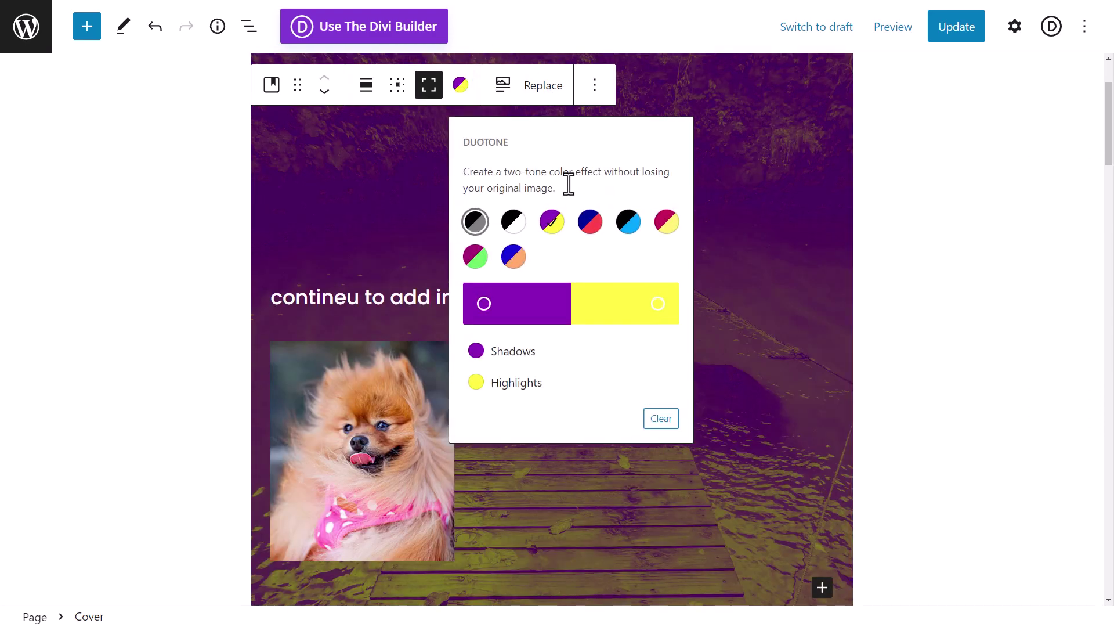
pyautogui.click(590, 219)
pyautogui.click(839, 150)
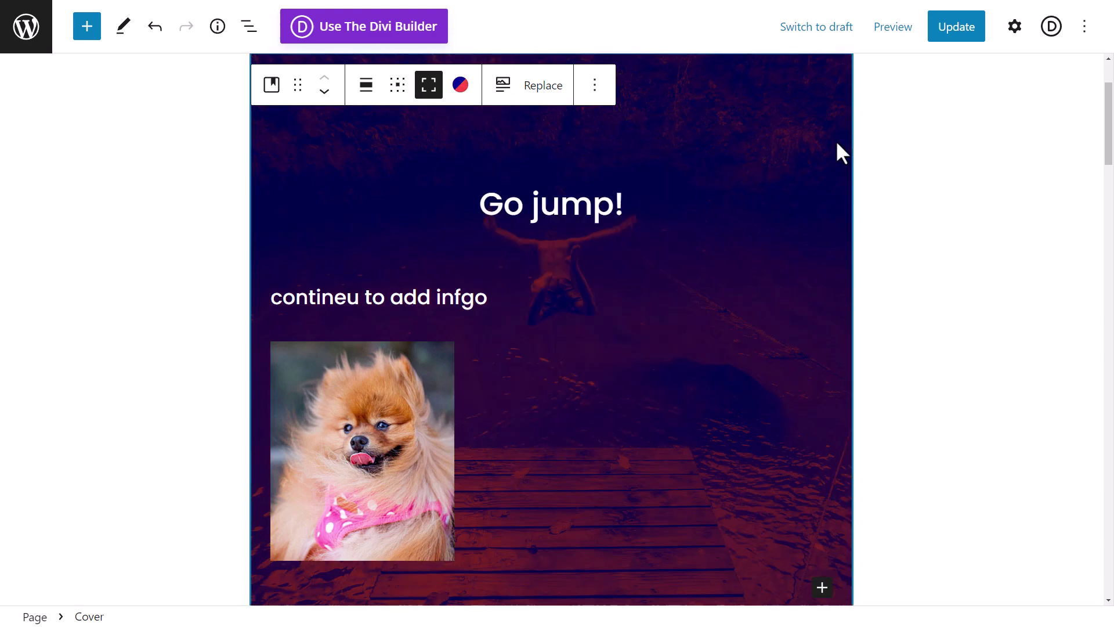
# Set a custom duotone with dark grey #35354D shadows and orange highlights
pyautogui.click(461, 87)
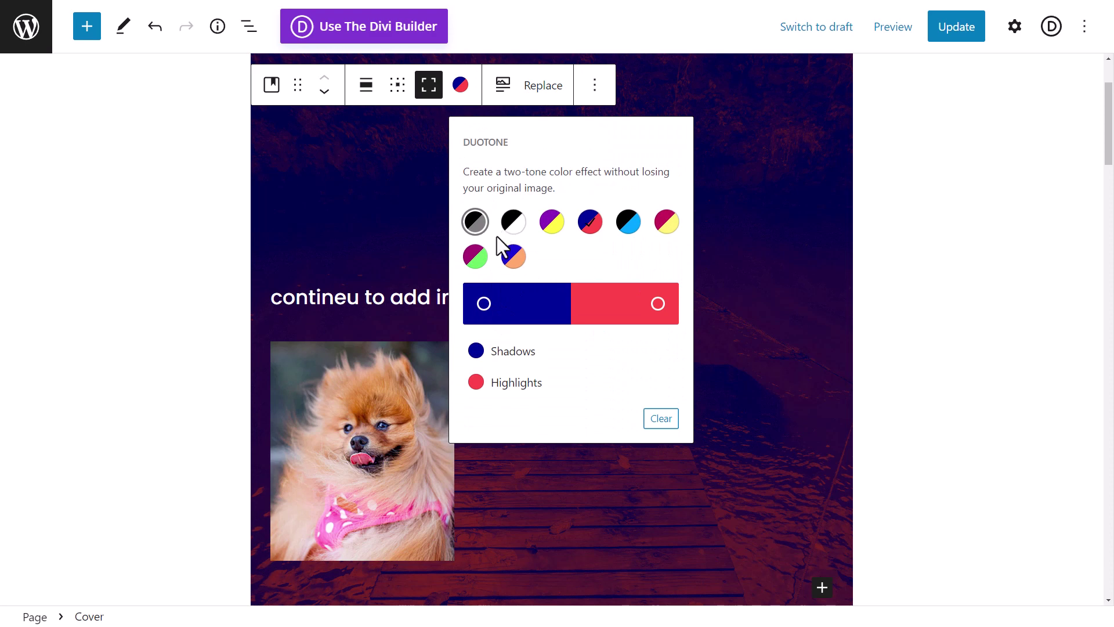
pyautogui.click(483, 304)
pyautogui.moveTo(503, 434); pyautogui.dragTo(440, 438)
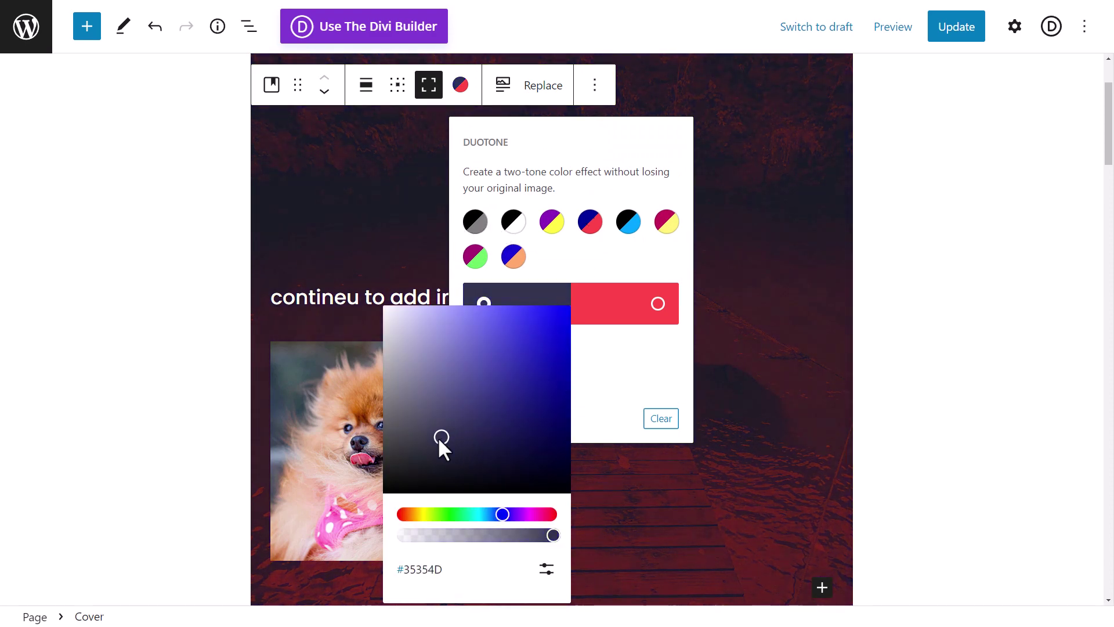
pyautogui.click(619, 301)
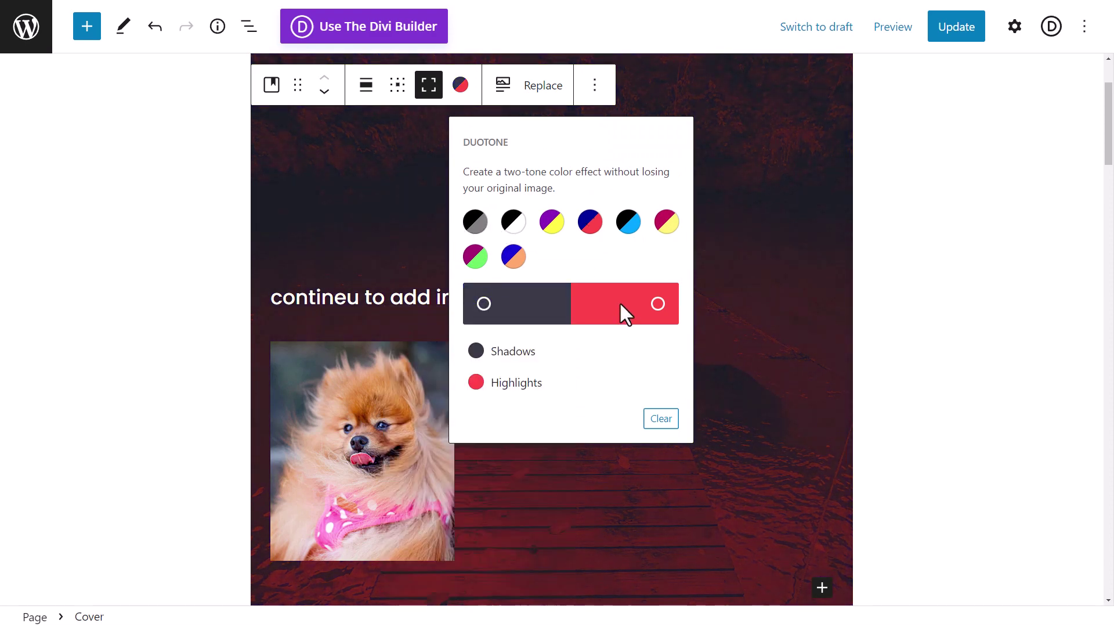
pyautogui.click(496, 386)
pyautogui.click(510, 455)
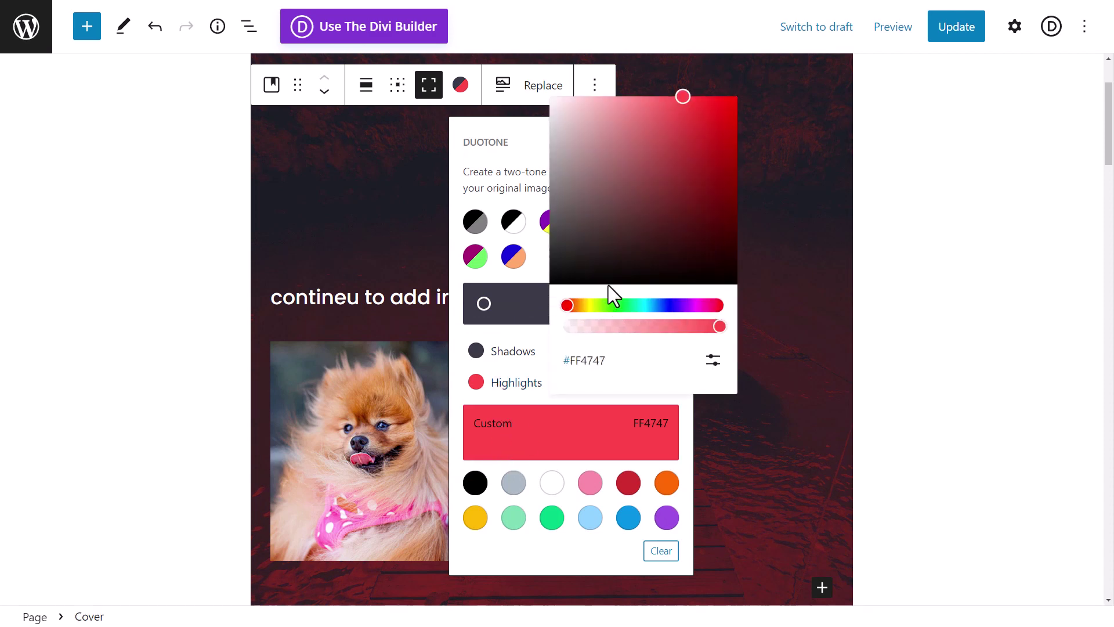
pyautogui.click(656, 115)
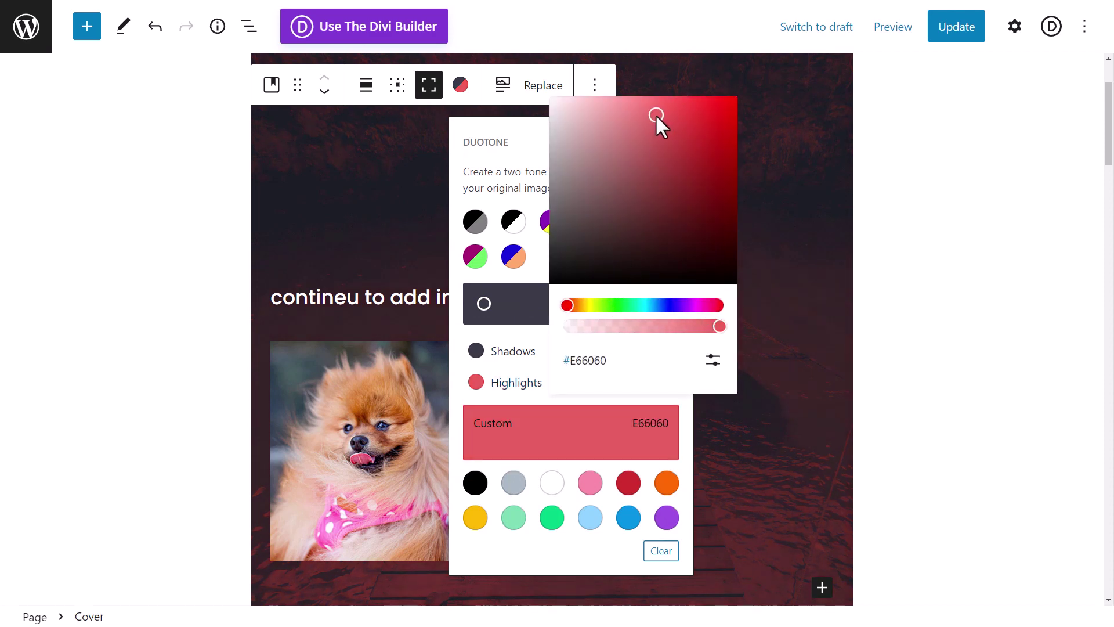
pyautogui.click(581, 306)
pyautogui.click(801, 201)
# Select the cover again and reopen its duotone colour options
pyautogui.scroll(2, 705, 255)
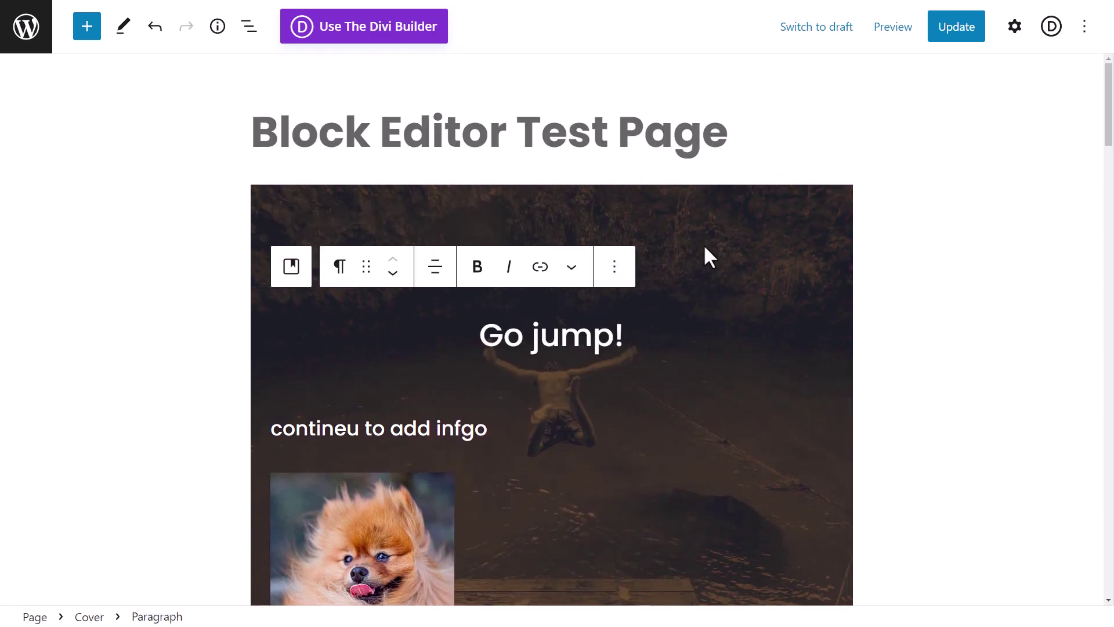
pyautogui.press('Down')
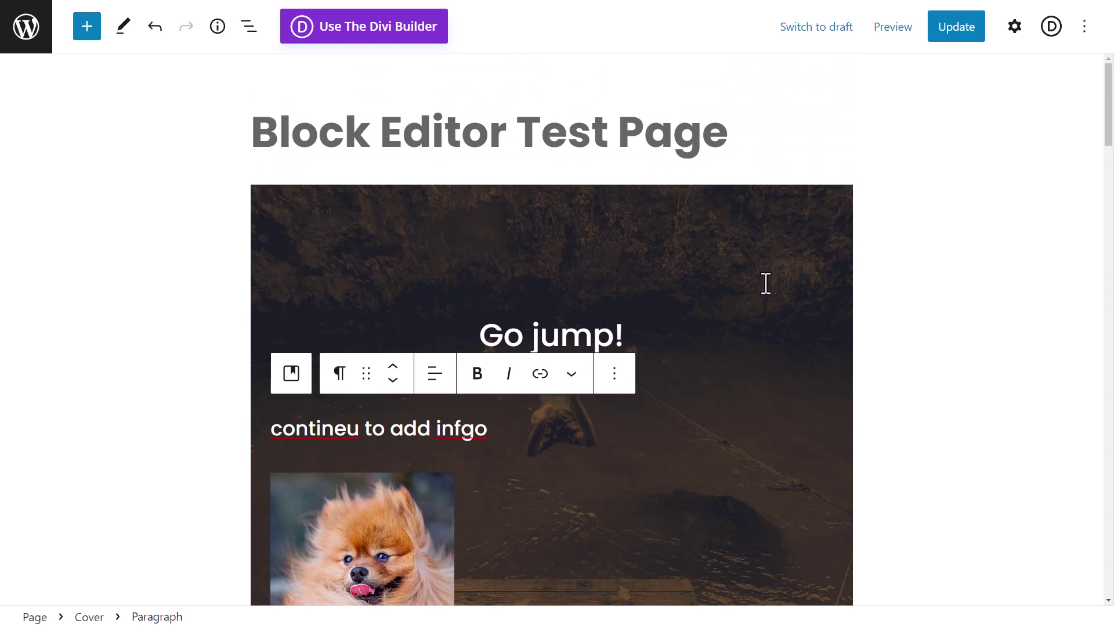
pyautogui.click(695, 232)
# Clear the cover's duotone filter and show the Go jump! cover's block settings
pyautogui.click(460, 155)
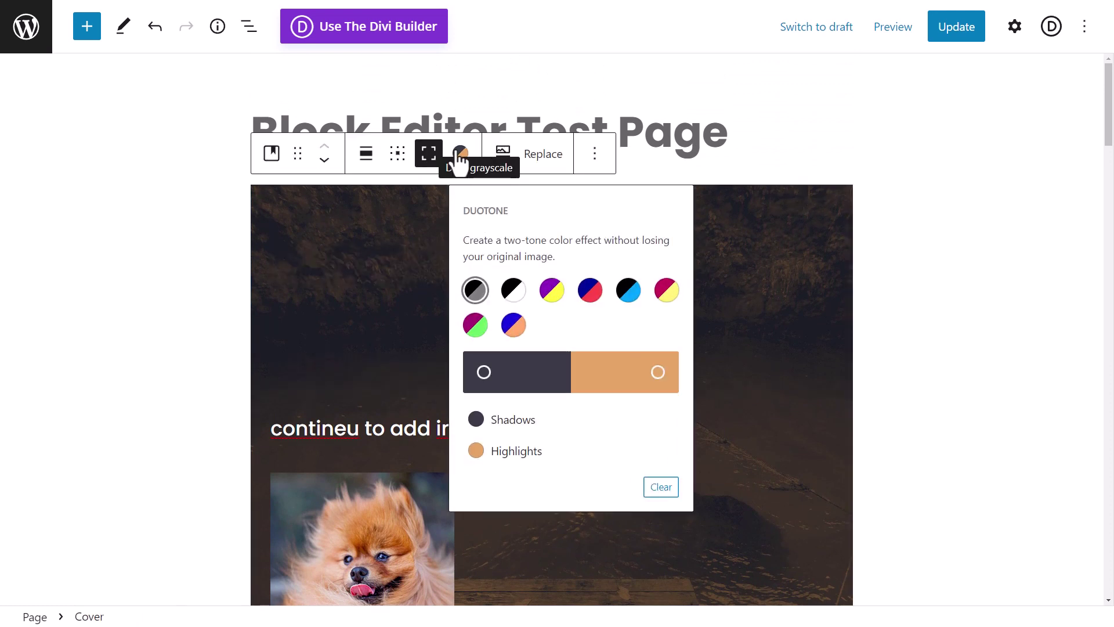
pyautogui.click(661, 487)
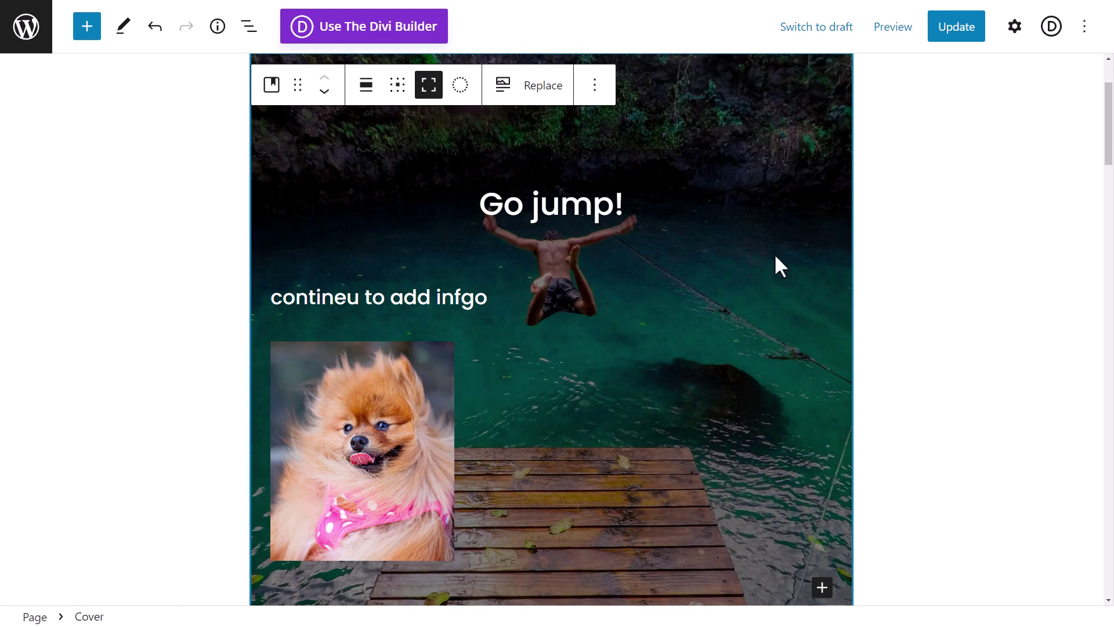
pyautogui.click(774, 248)
pyautogui.click(1015, 26)
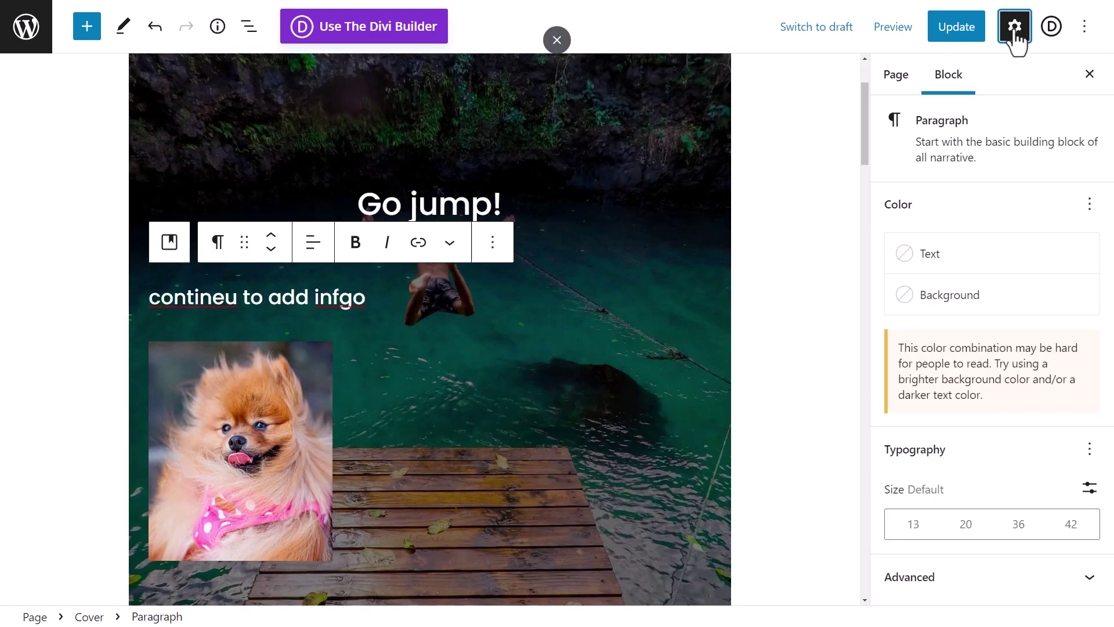
pyautogui.click(694, 154)
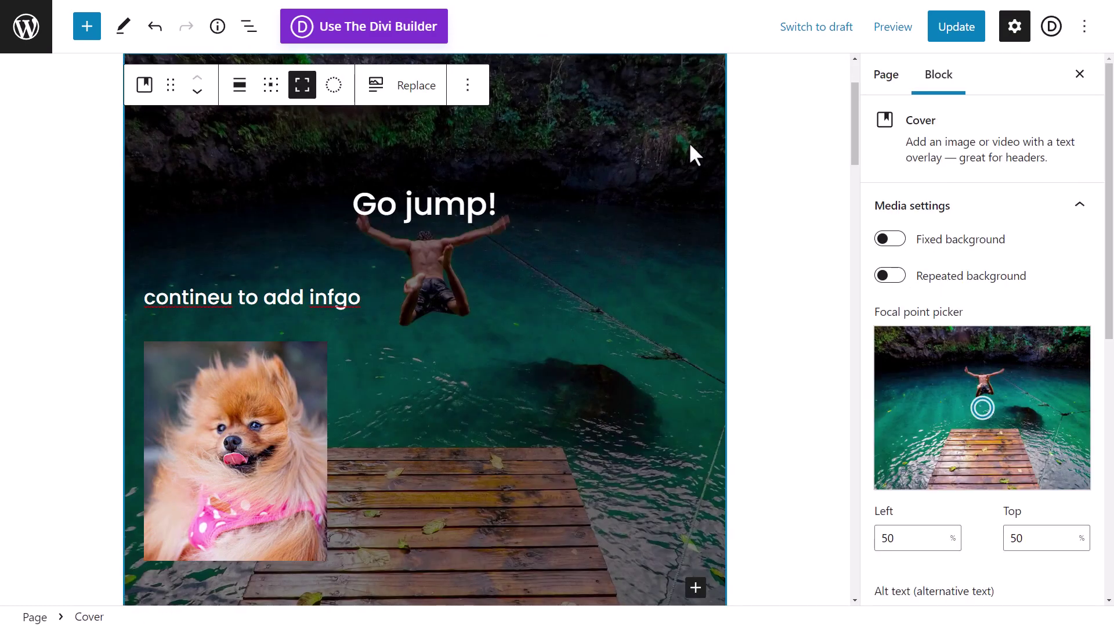
# Shift the focal point, toggle Fixed and Repeated background on then off, and set overlay opacity 80
pyautogui.moveTo(982, 408); pyautogui.dragTo(1010, 415)
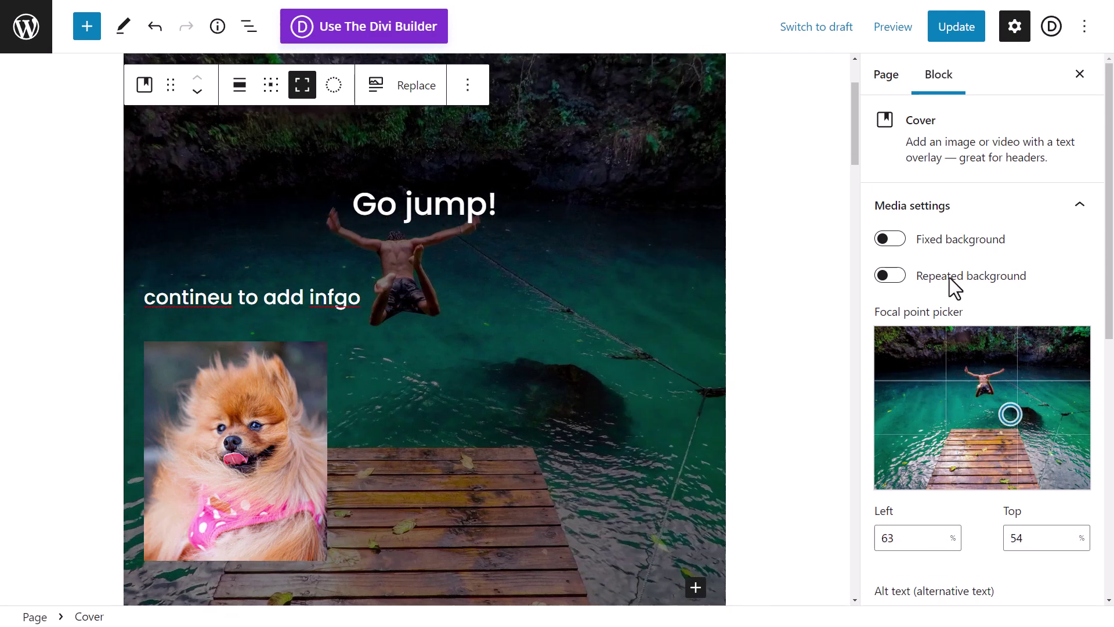
pyautogui.click(894, 241)
pyautogui.moveTo(858, 138)
pyautogui.mouseDown()
pyautogui.moveTo(862, 215)
pyautogui.moveTo(869, 120)
pyautogui.moveTo(868, 146)
pyautogui.mouseUp()
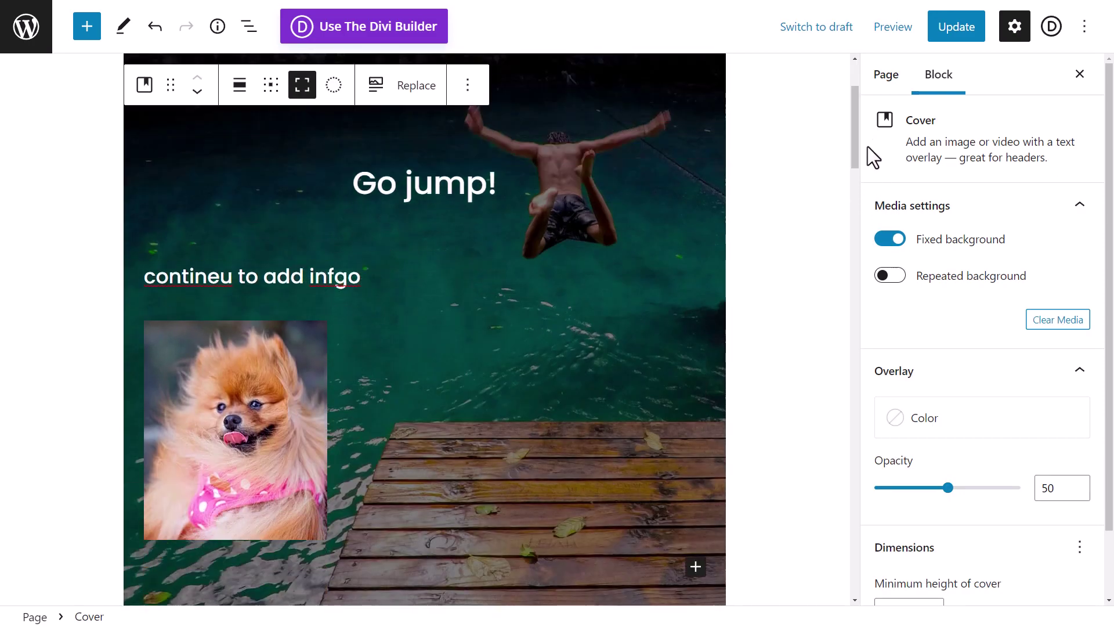
pyautogui.click(892, 277)
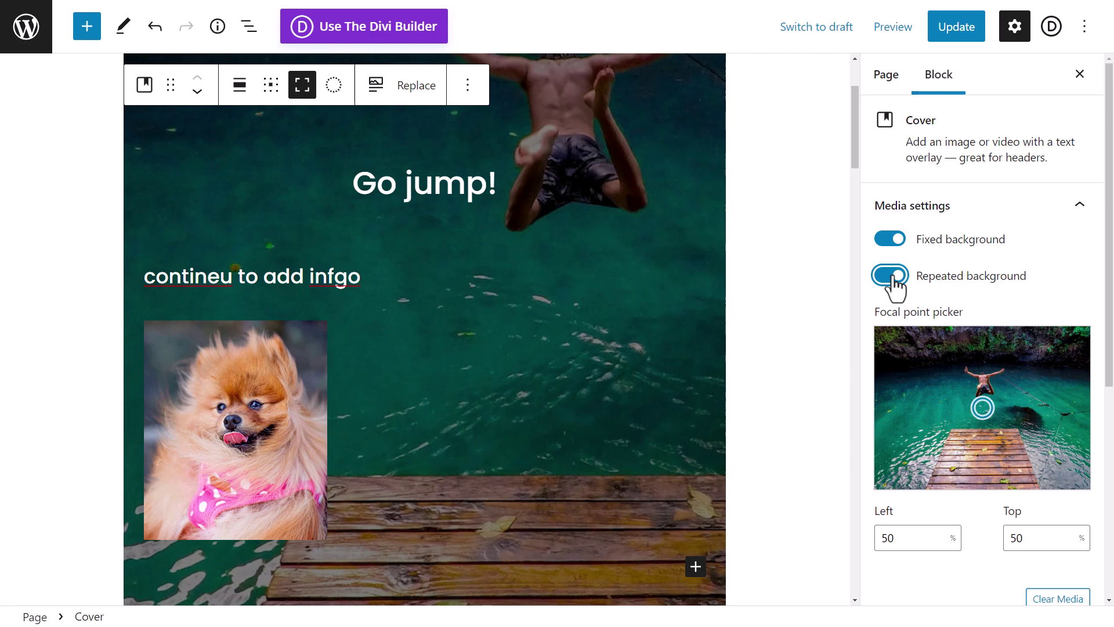
pyautogui.click(892, 277)
pyautogui.click(893, 242)
pyautogui.scroll(-10, 897, 251)
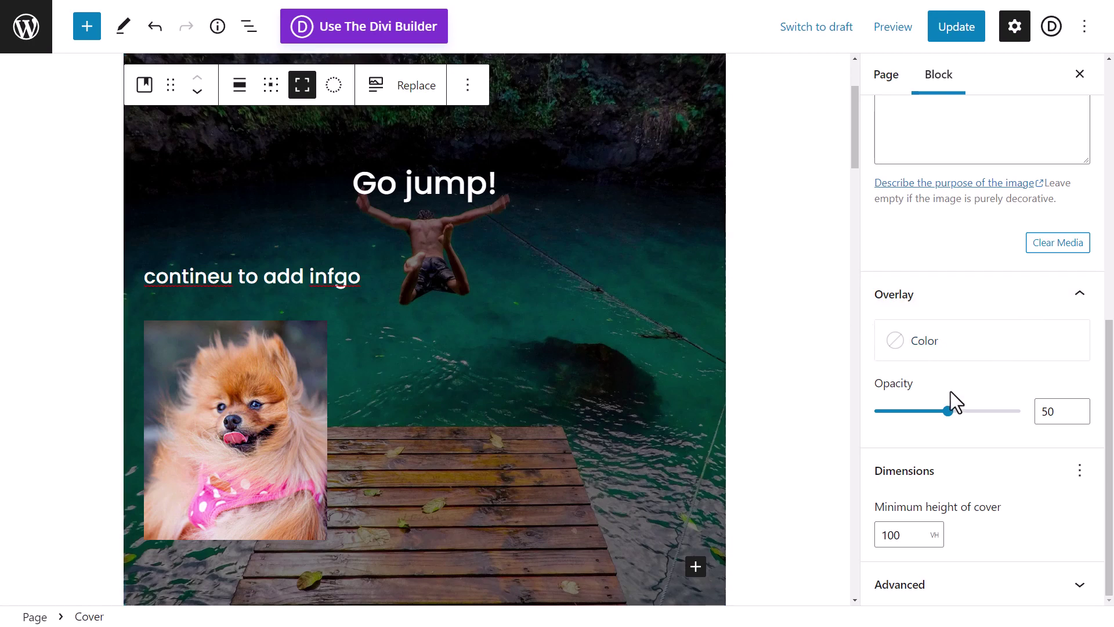
pyautogui.moveTo(948, 411); pyautogui.dragTo(992, 411)
# Make the cover overlay Vivid cyan blue at 60 opacity
pyautogui.click(956, 352)
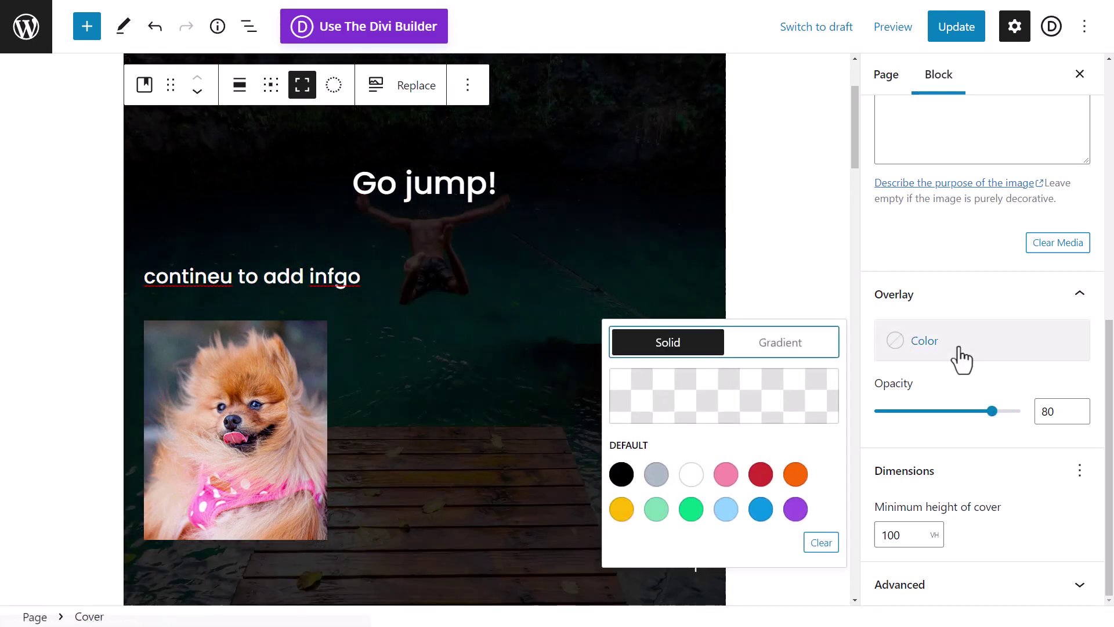
pyautogui.click(761, 509)
pyautogui.moveTo(992, 412); pyautogui.dragTo(967, 428)
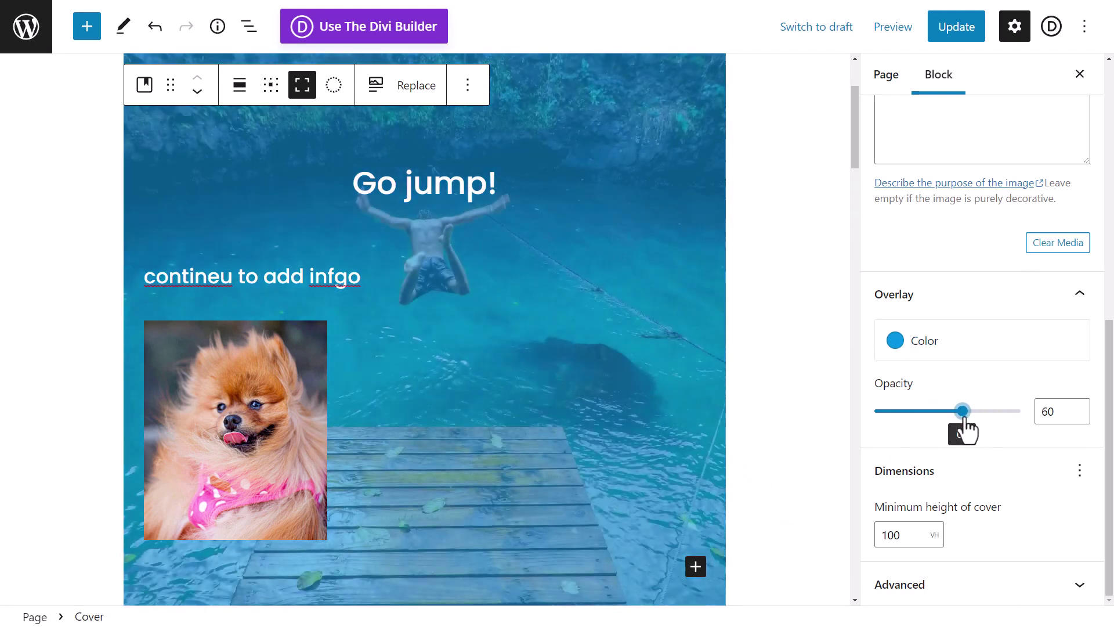
# Change the cover's minimum height from 100 to 90
pyautogui.click(914, 535)
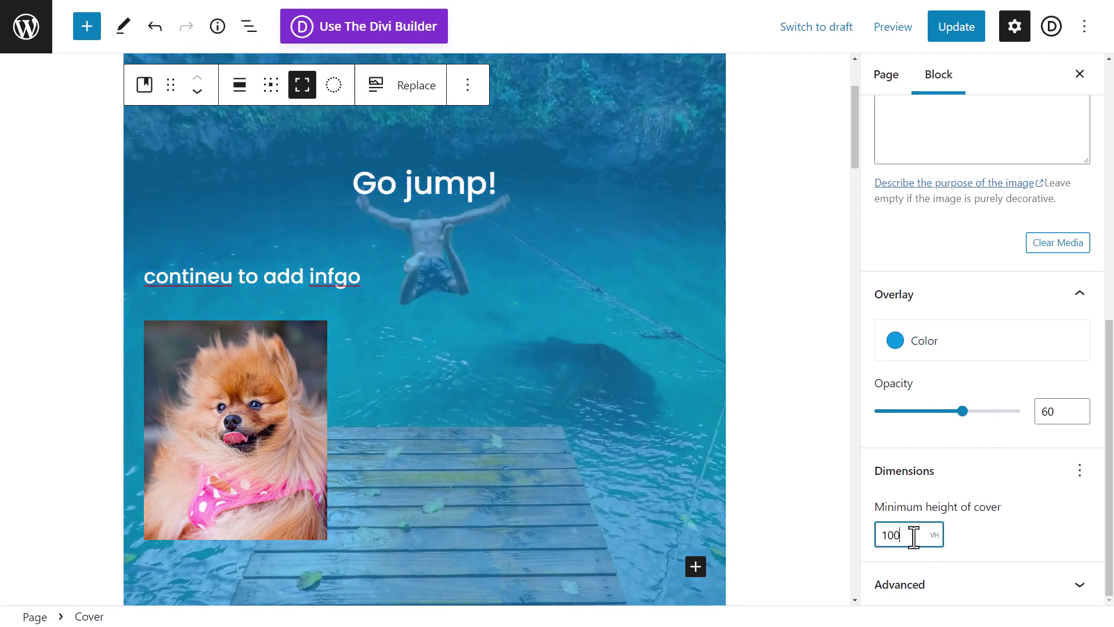
pyautogui.press('Down')
pyautogui.doubleClick(894, 535)
pyautogui.moveTo(894, 534)
pyautogui.mouseDown()
pyautogui.moveTo(853, 542)
pyautogui.moveTo(882, 535)
pyautogui.mouseUp()
pyautogui.write('90')
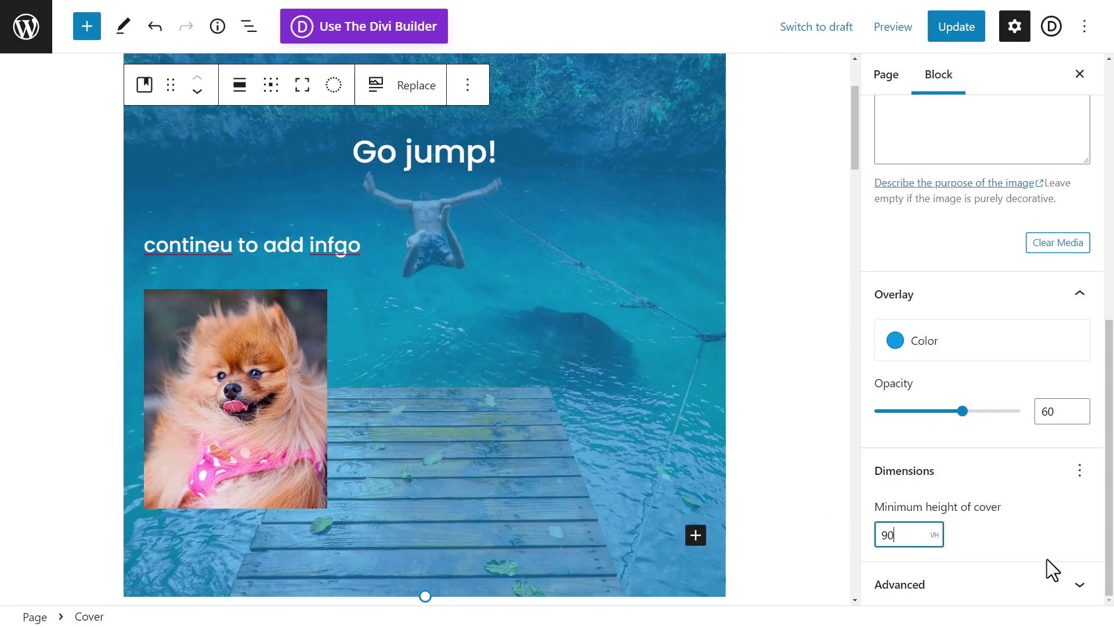
pyautogui.scroll(7, 1052, 499)
pyautogui.scroll(3, 697, 482)
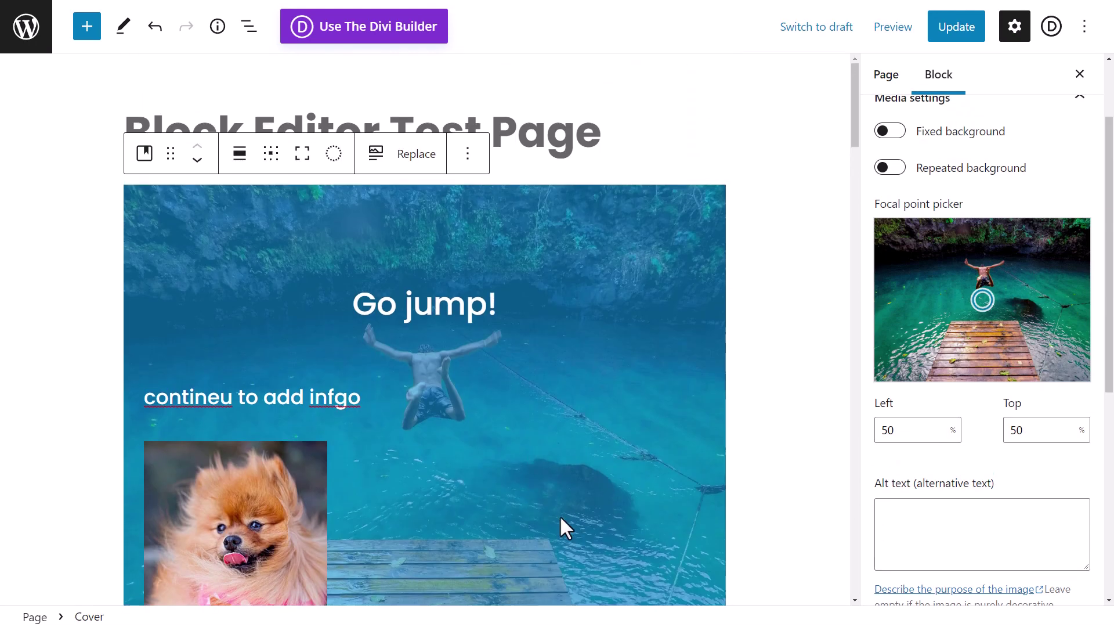
pyautogui.scroll(-5, 537, 255)
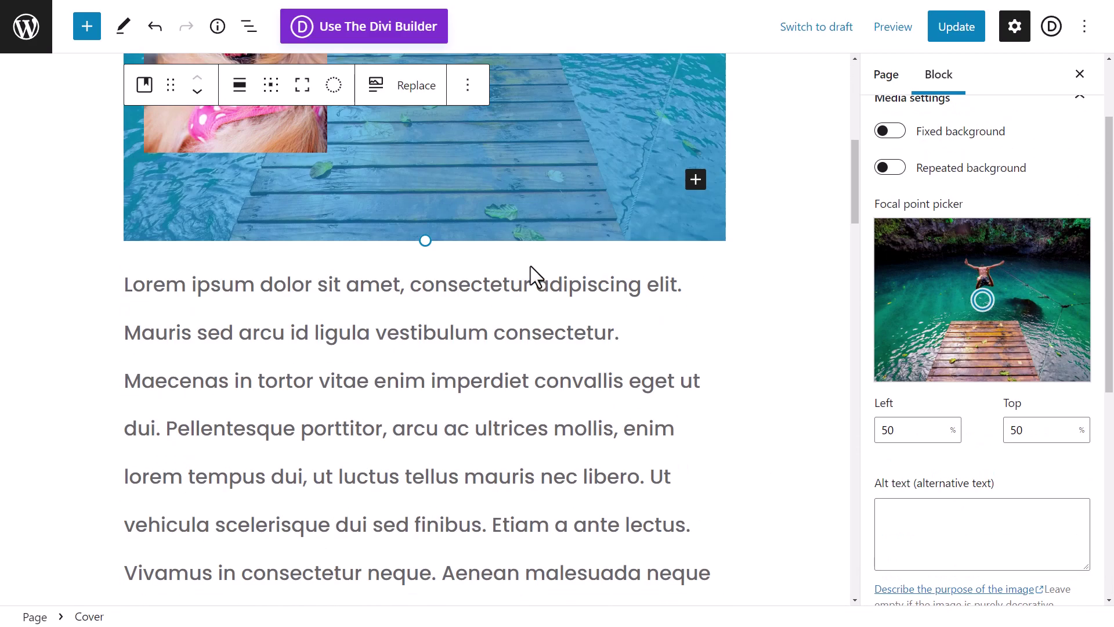
pyautogui.scroll(-5, 356, 330)
pyautogui.scroll(12, 366, 468)
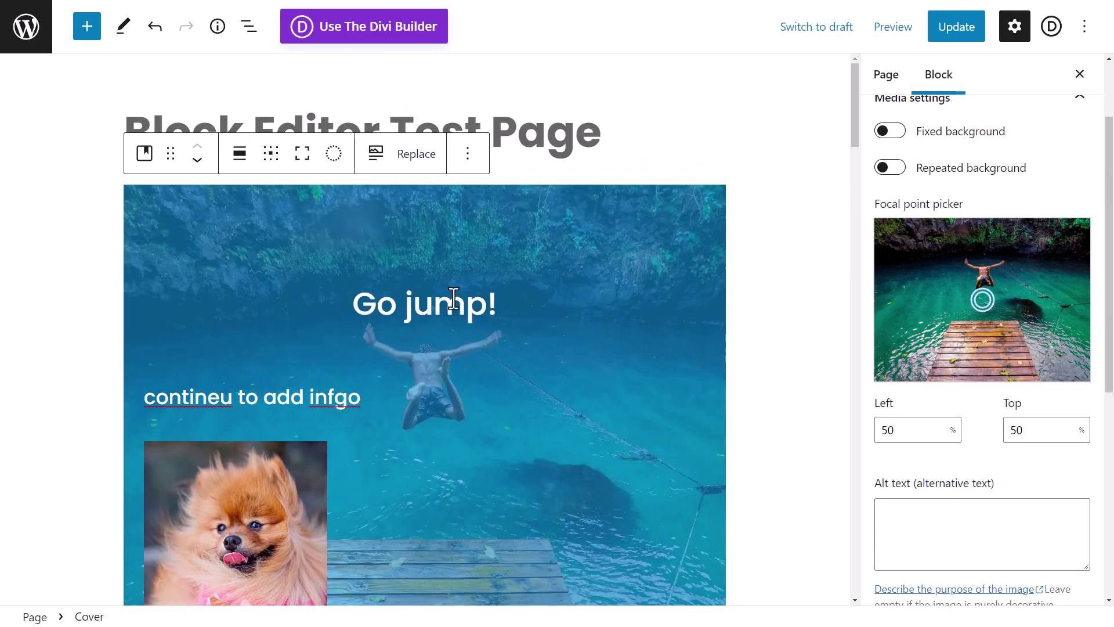
pyautogui.click(894, 29)
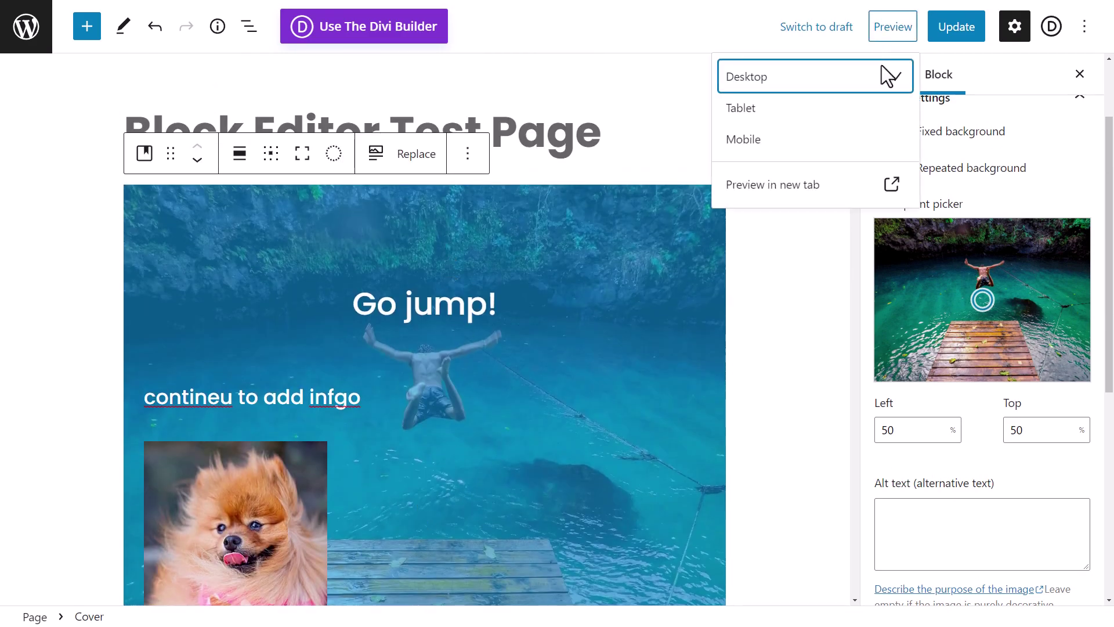
pyautogui.click(799, 194)
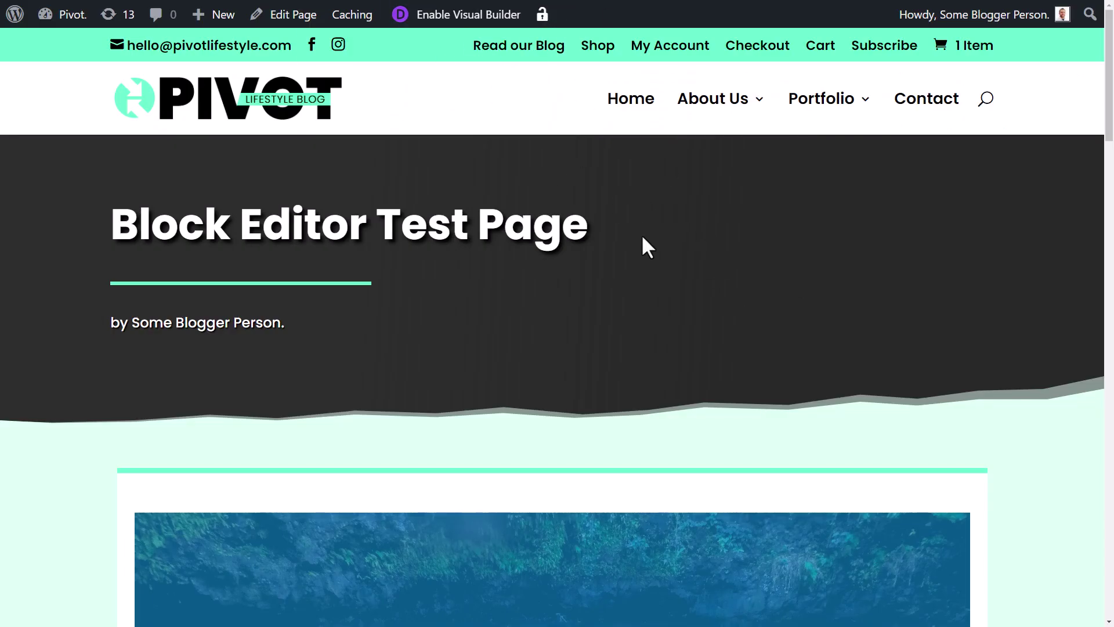
pyautogui.hotkey('ctrl', 'w')
# Join the 'contineu to add infgo' line onto the Go jump! line, then delete a cover block
pyautogui.click(758, 325)
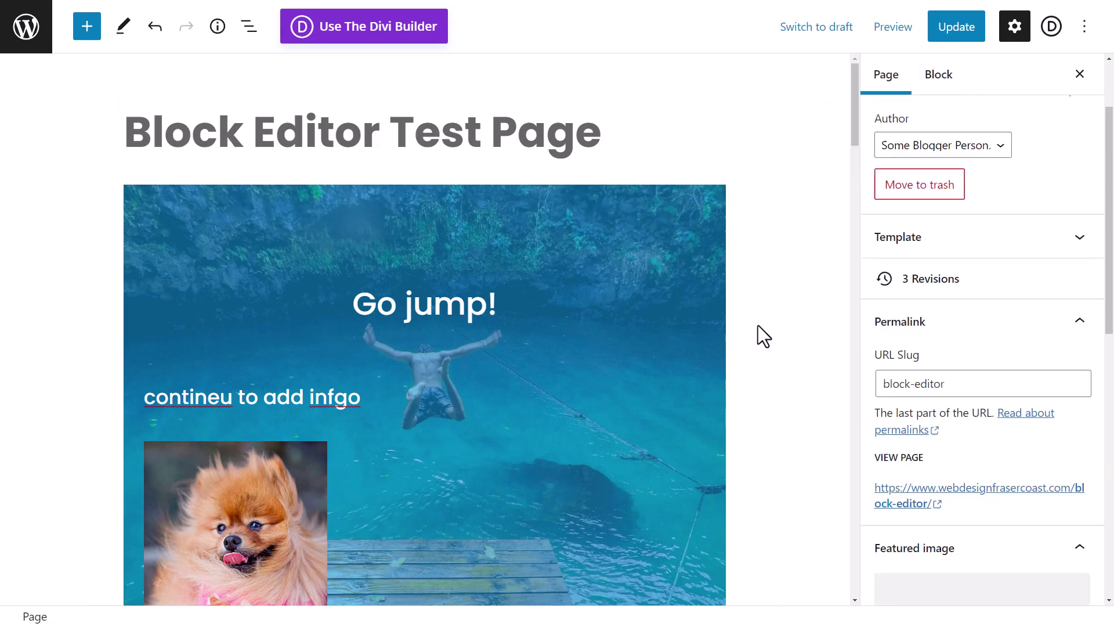
pyautogui.click(705, 335)
pyautogui.press('Delete')
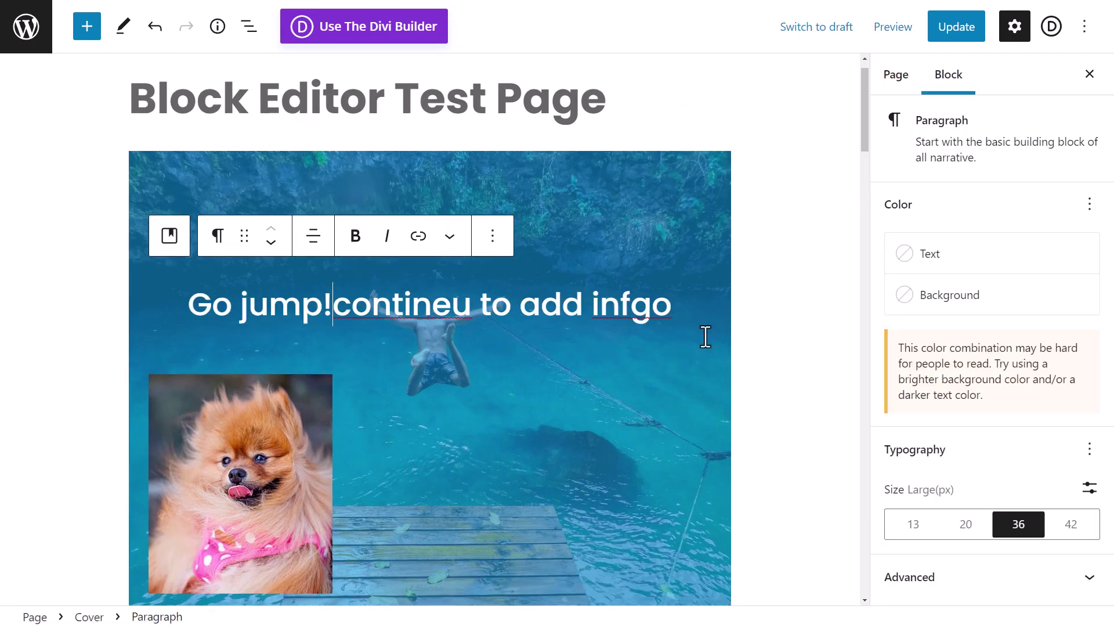
pyautogui.hotkey('ctrl', 'a')
pyautogui.click(598, 173)
pyautogui.press('Delete')
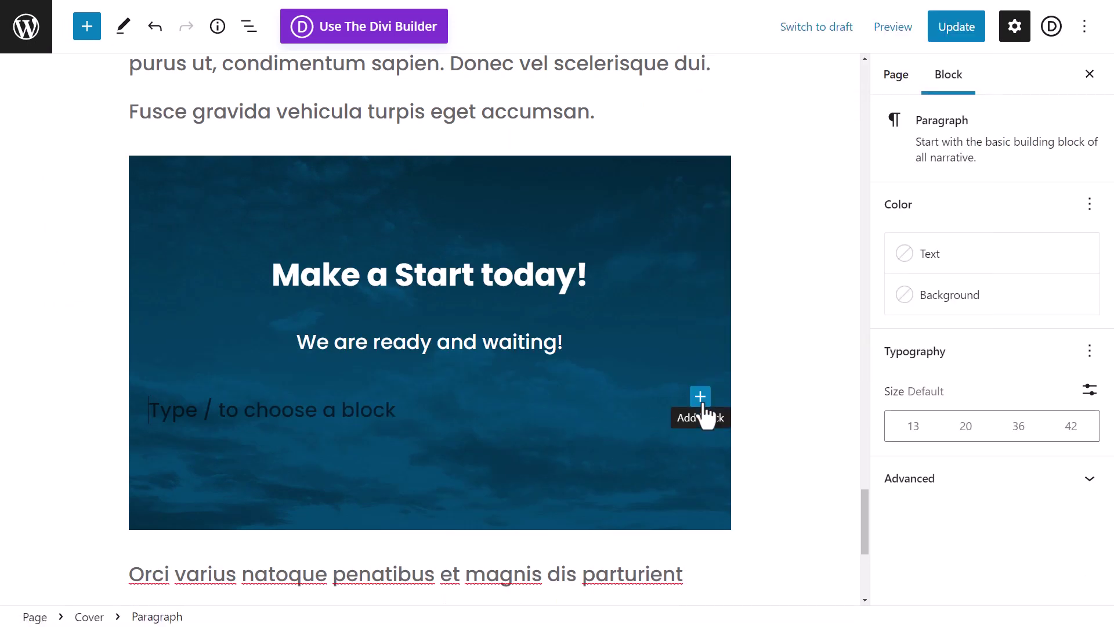
# Insert a Buttons block inside the Make a Start today! cover
pyautogui.click(700, 397)
pyautogui.write('butt')
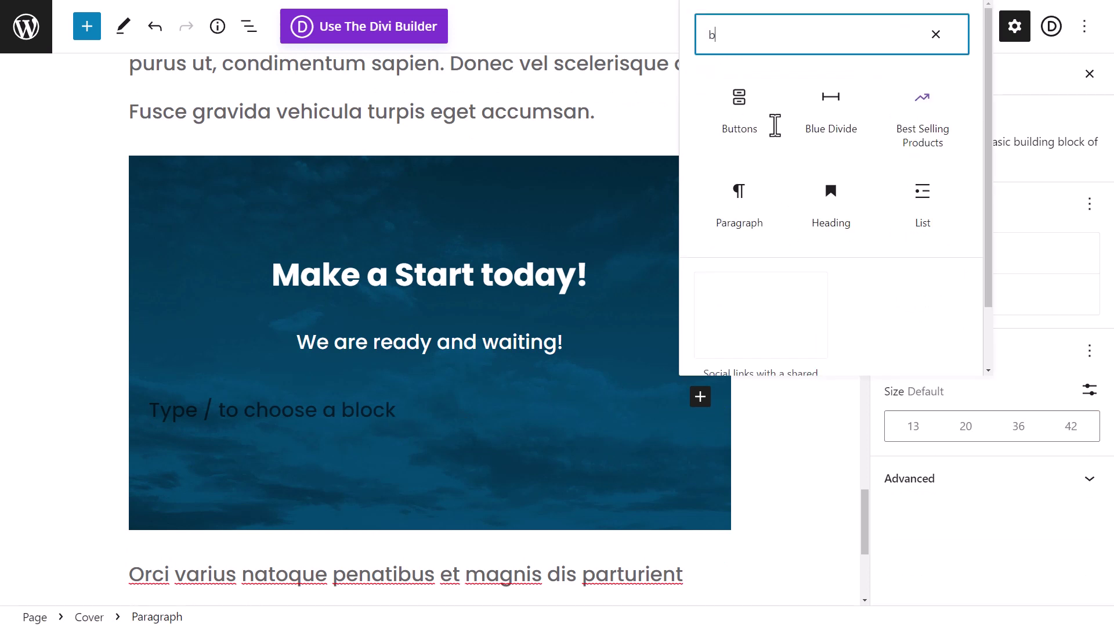
pyautogui.click(743, 131)
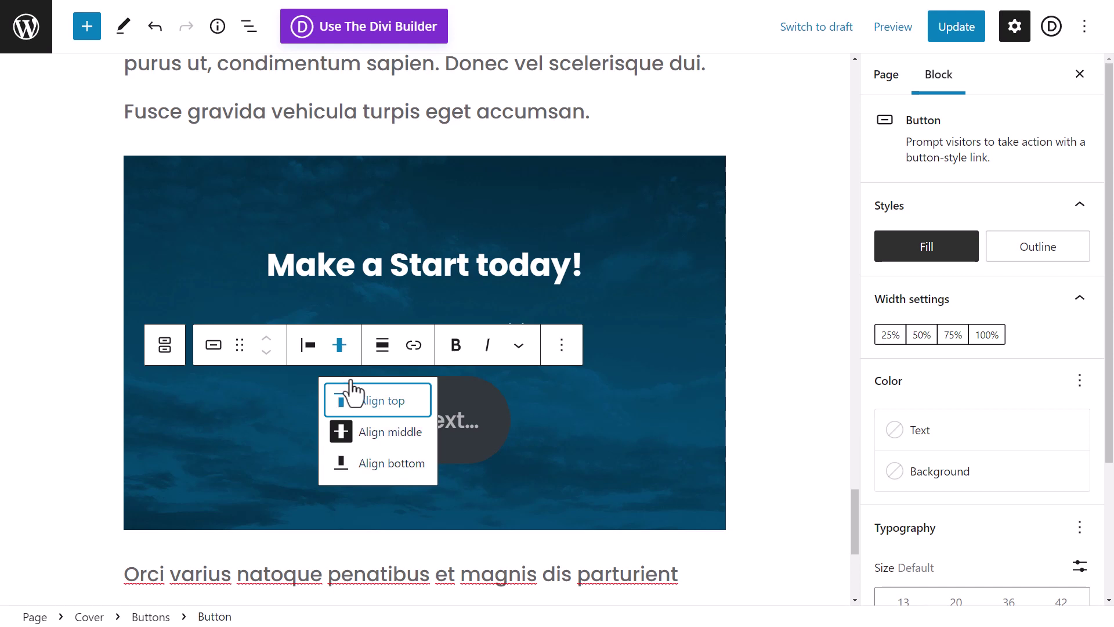
# Try right and centre justification on the button, ending with the Buttons group right-justified
pyautogui.click(311, 349)
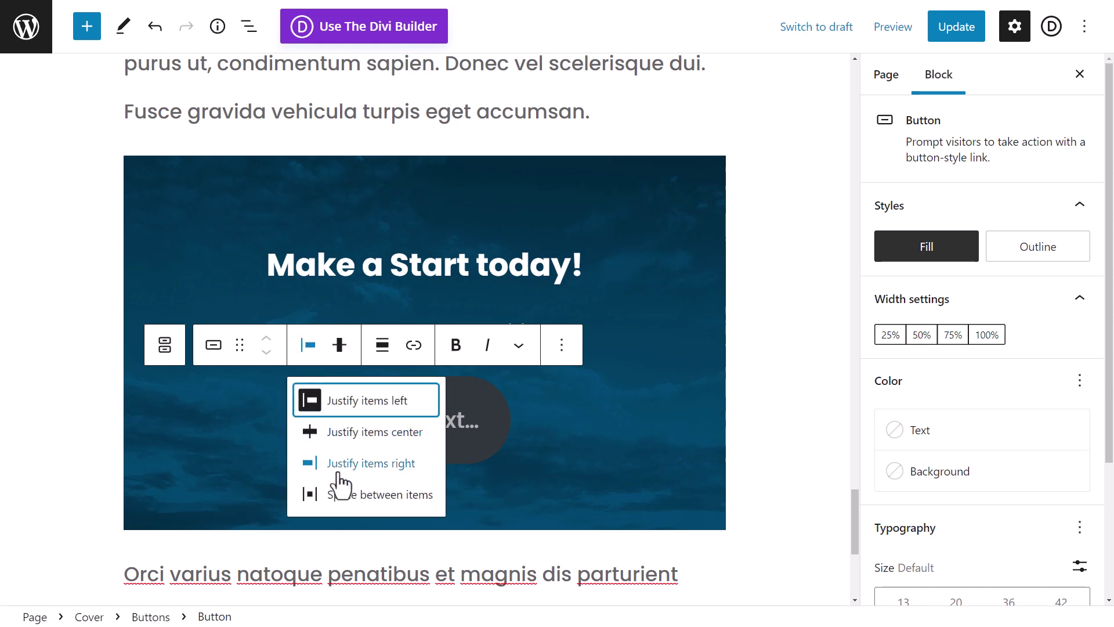
pyautogui.click(343, 464)
pyautogui.click(339, 353)
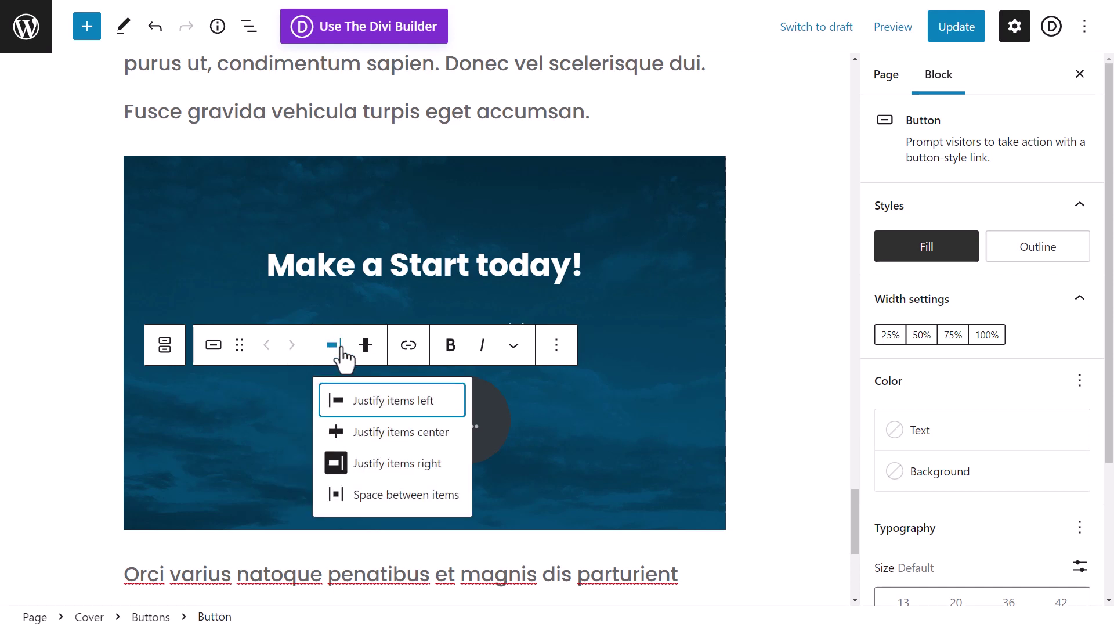
pyautogui.click(370, 432)
pyautogui.click(276, 392)
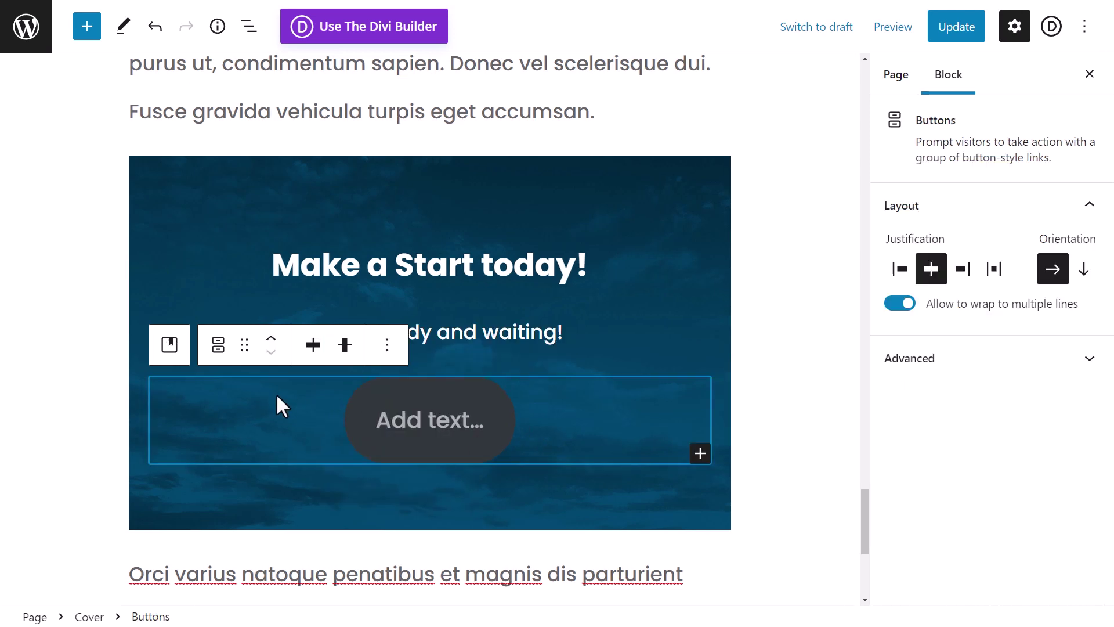
pyautogui.click(317, 355)
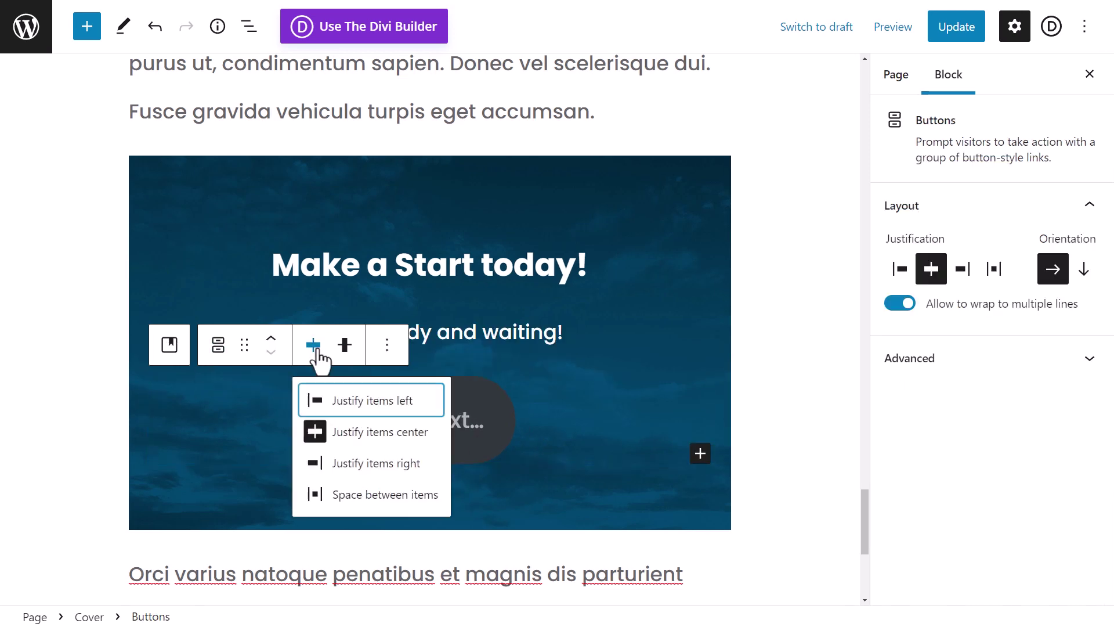
pyautogui.click(348, 353)
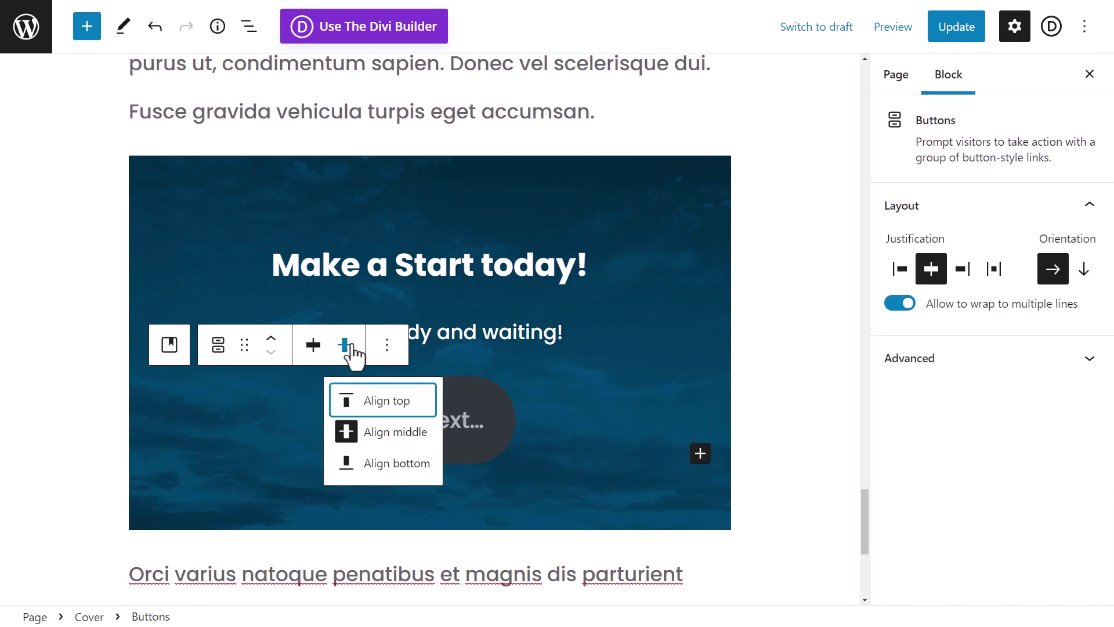
pyautogui.click(314, 355)
pyautogui.click(341, 467)
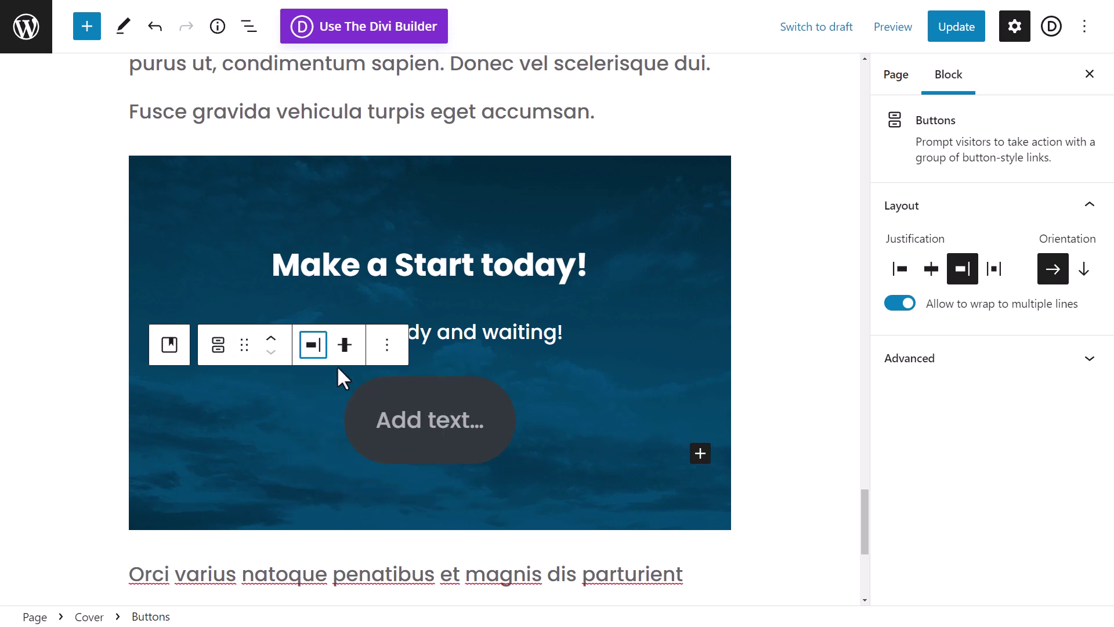
# Type the button label 'Sig' and give the button white text on a black background
pyautogui.click(424, 432)
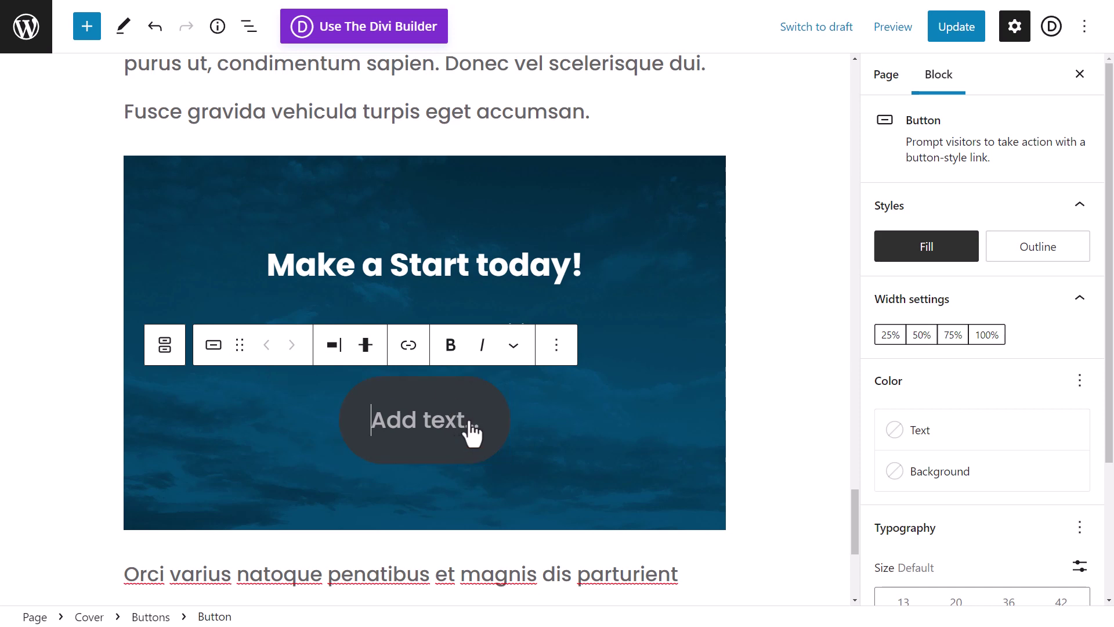
pyautogui.write('Sign up!')
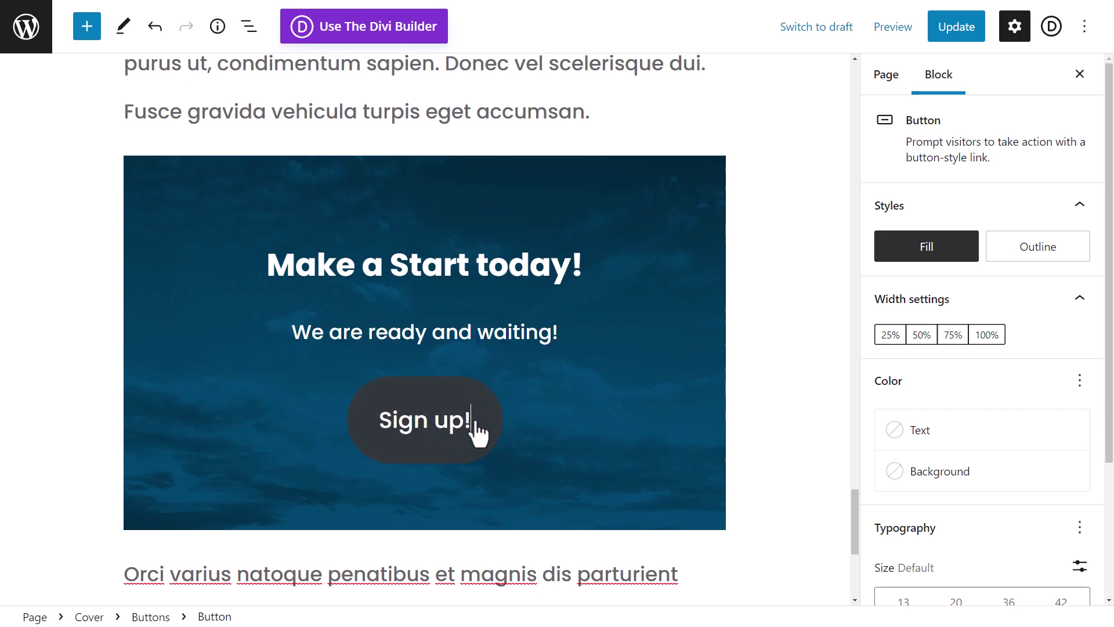
pyautogui.scroll(-3, 981, 388)
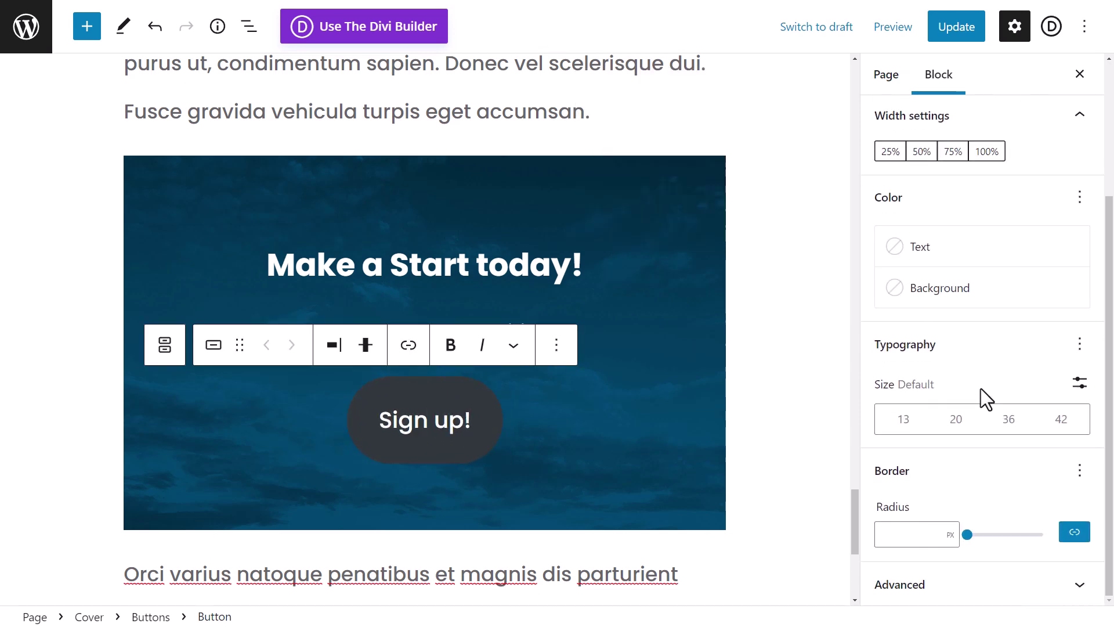
pyautogui.scroll(2, 981, 388)
pyautogui.click(929, 365)
pyautogui.click(690, 453)
pyautogui.click(934, 404)
pyautogui.click(621, 363)
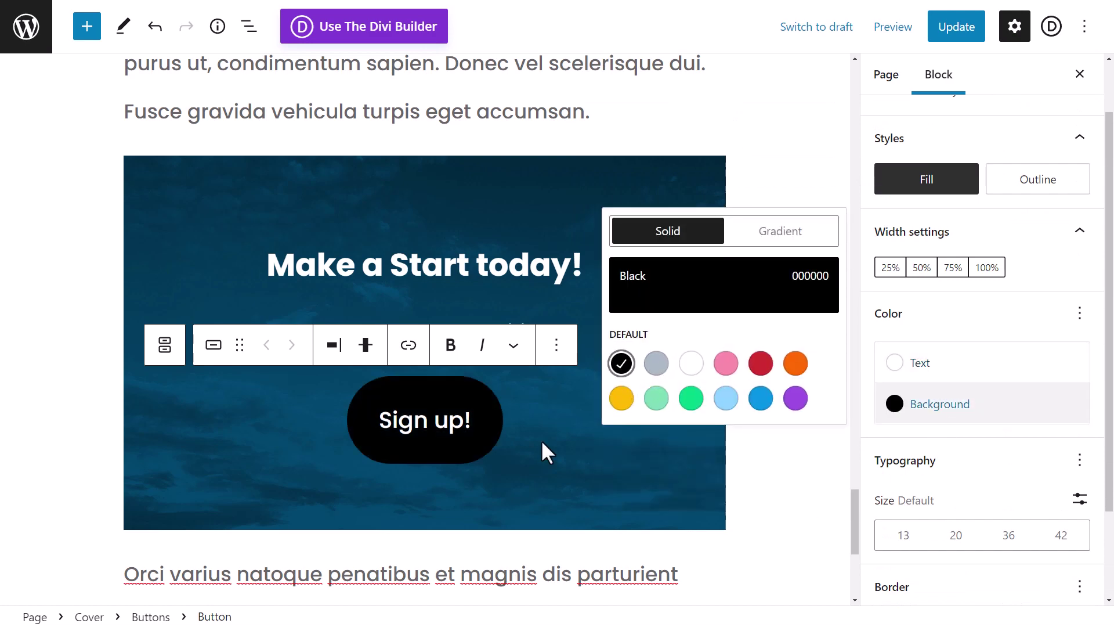
pyautogui.click(547, 451)
pyautogui.scroll(-4, 647, 468)
pyautogui.scroll(9, 694, 472)
pyautogui.scroll(-4, 747, 367)
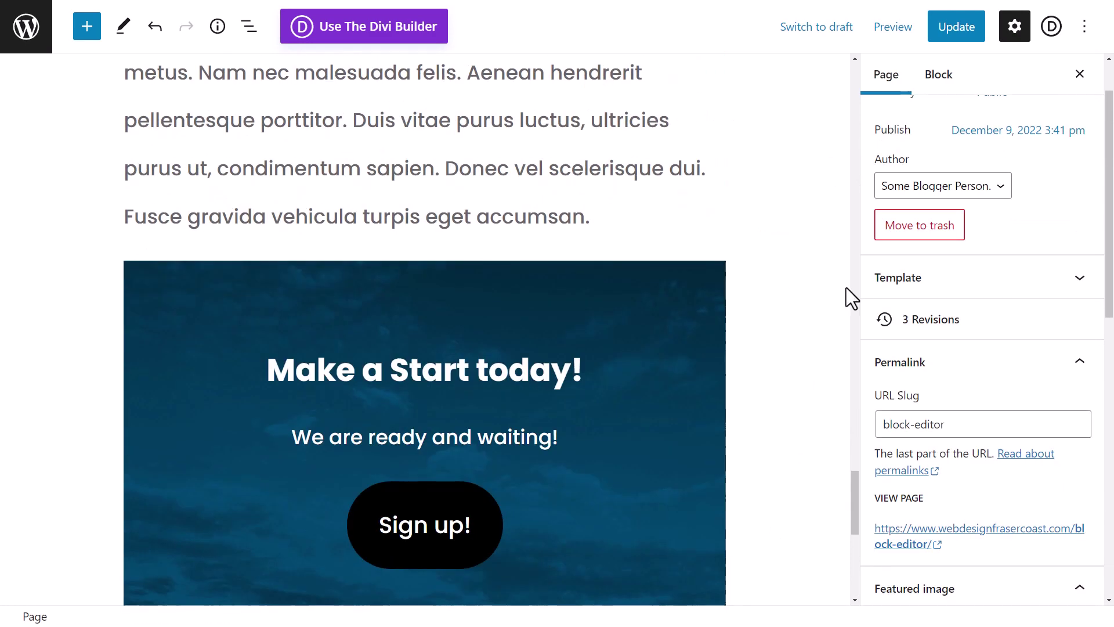
# Save the update and scroll the live page down to the Make a Start today! cover
pyautogui.click(957, 26)
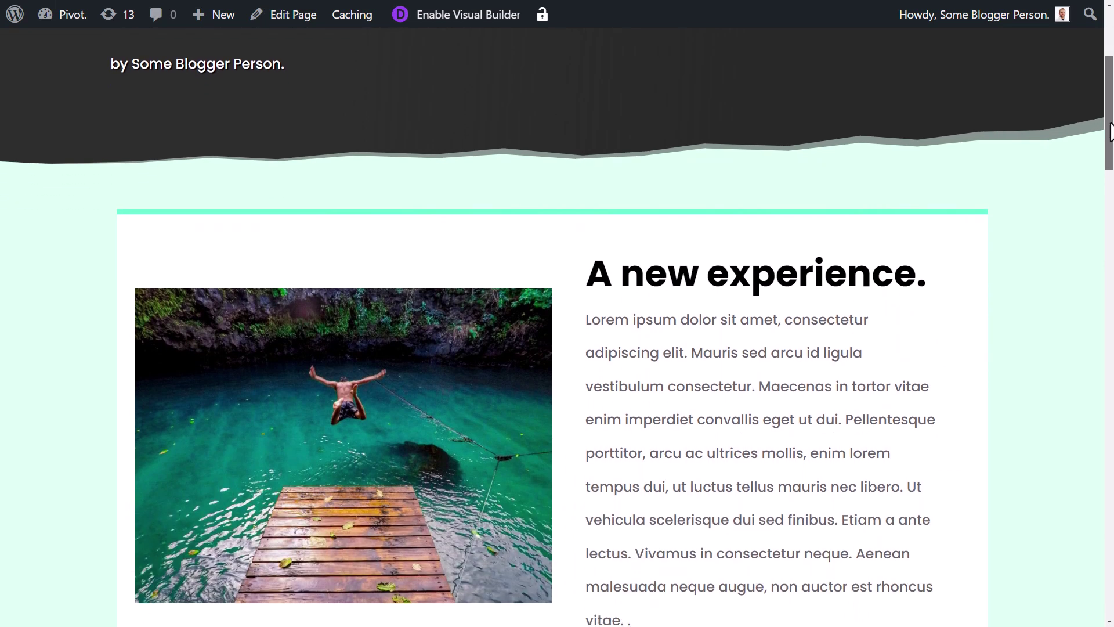
pyautogui.scroll(-2, 1110, 142)
pyautogui.moveTo(1110, 142); pyautogui.dragTo(1110, 439)
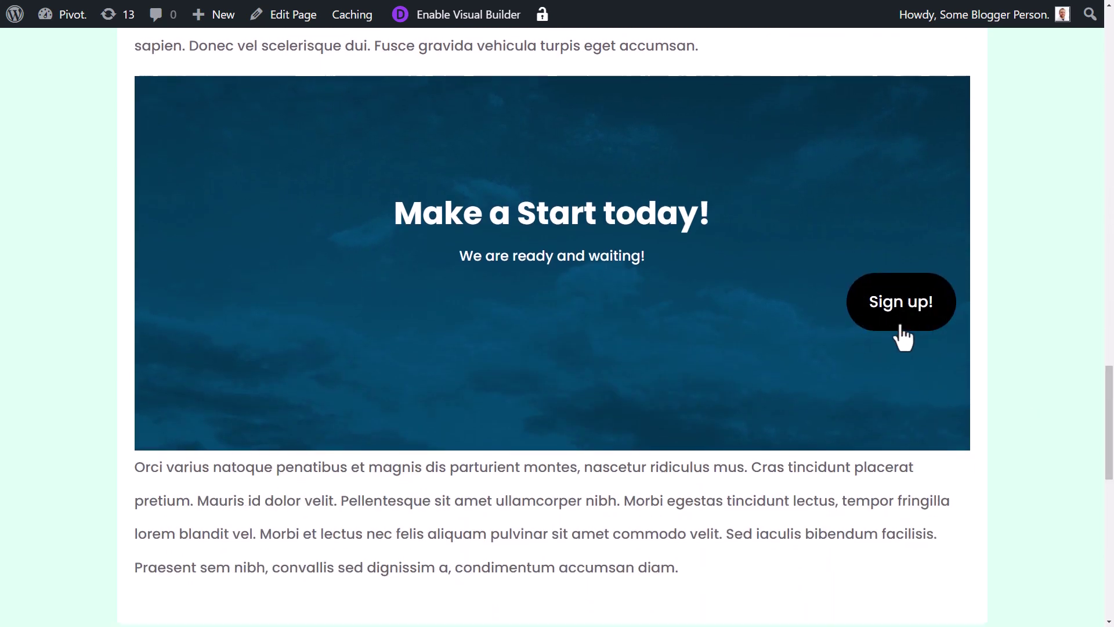
# Back in the editor, centre the Sign up! button in the cover and save the update
pyautogui.hotkey('ctrl', 'w')
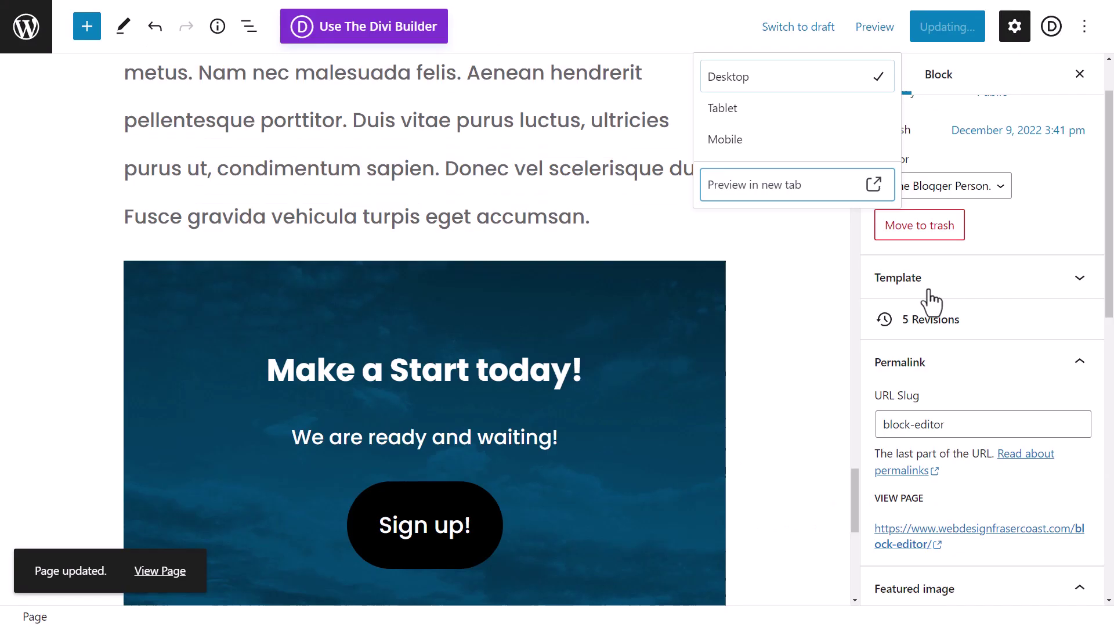
pyautogui.click(554, 524)
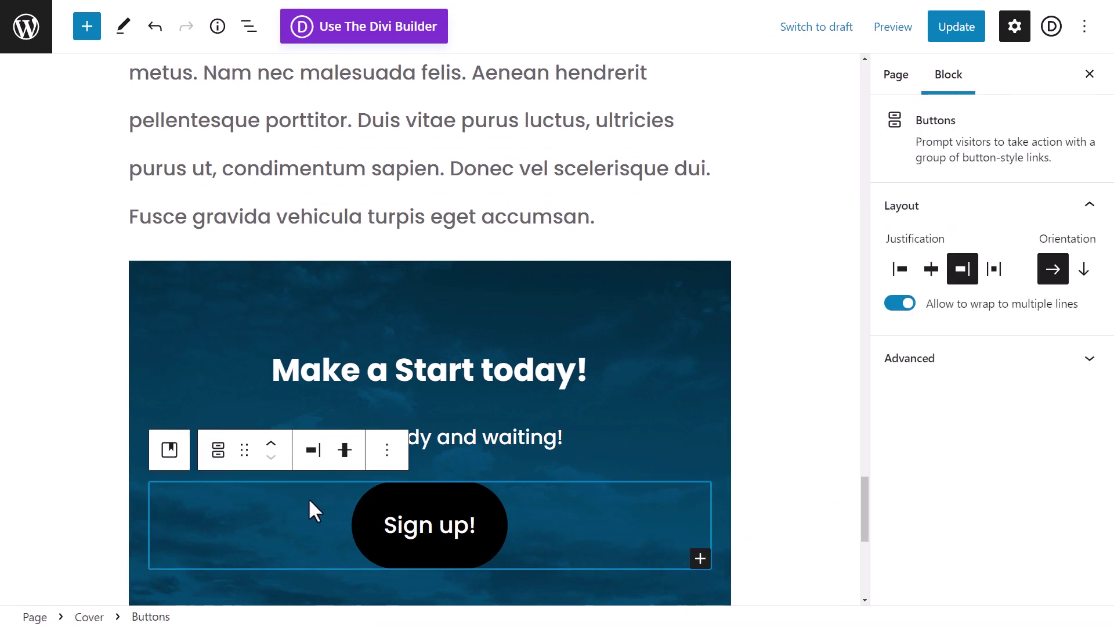
pyautogui.press('Tab')
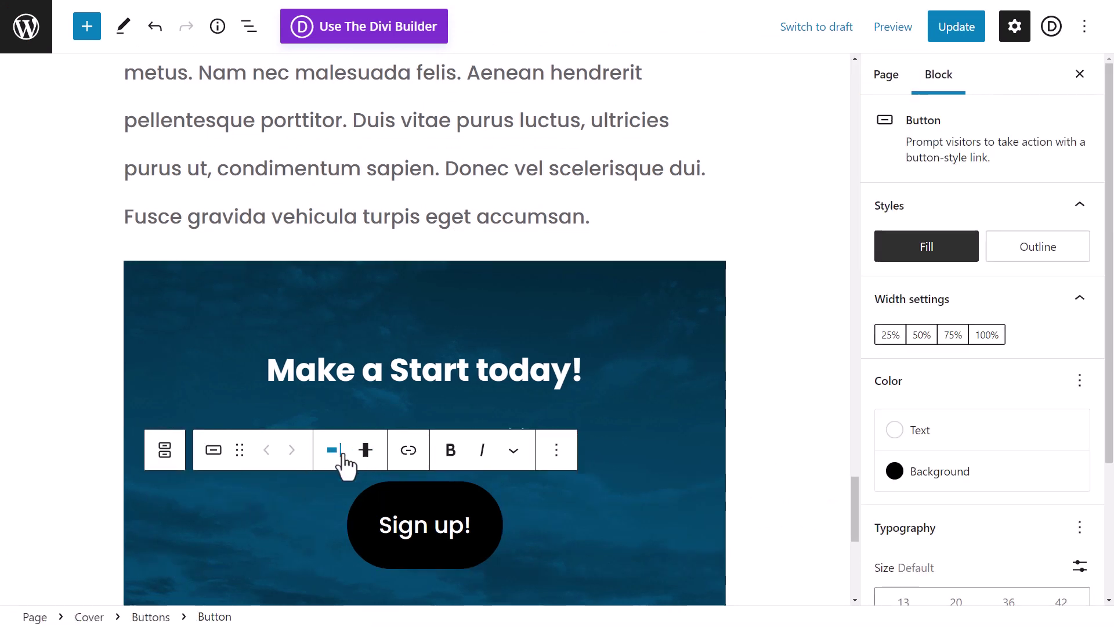
pyautogui.click(334, 450)
pyautogui.click(372, 537)
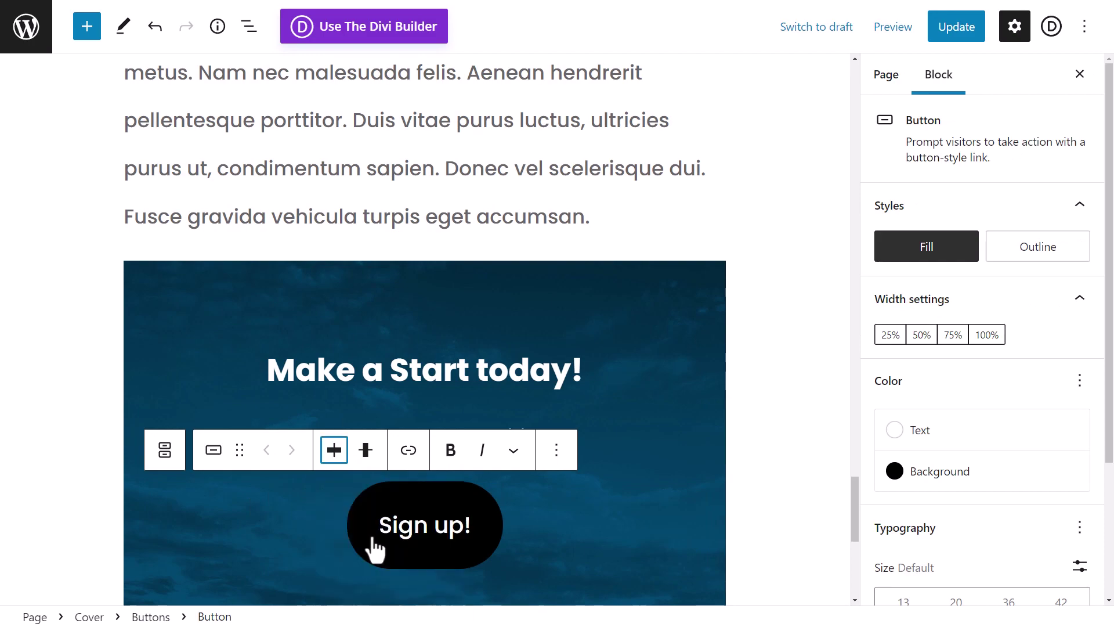
pyautogui.click(934, 32)
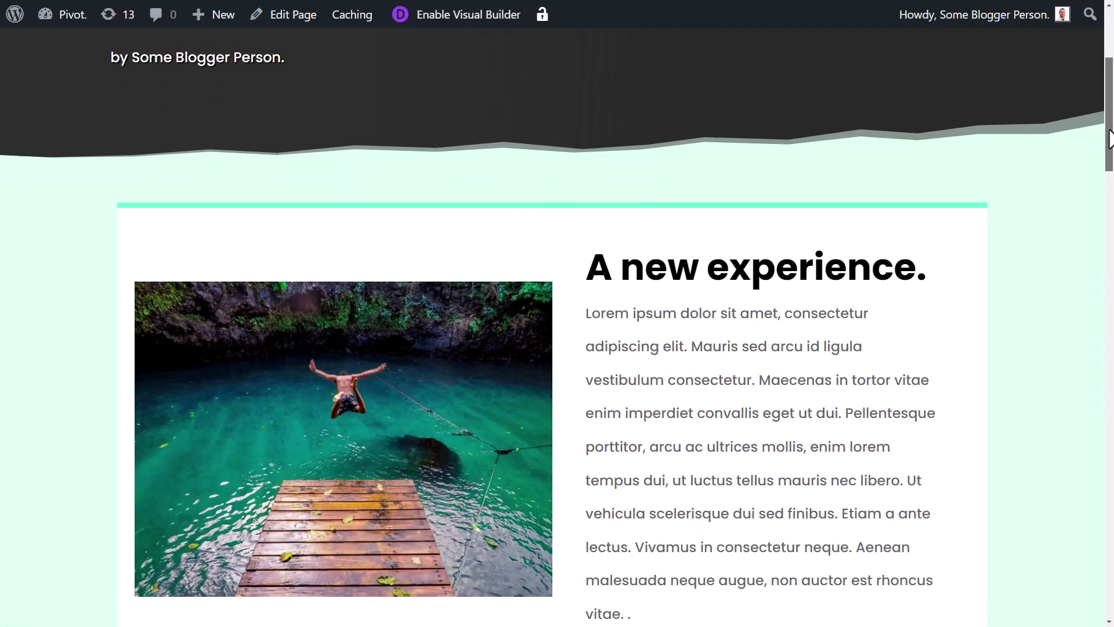
# Scroll through the live page, then close it to get back to the block editor
pyautogui.moveTo(1110, 139)
pyautogui.mouseDown()
pyautogui.moveTo(1110, 469)
pyautogui.moveTo(1111, 122)
pyautogui.mouseUp()
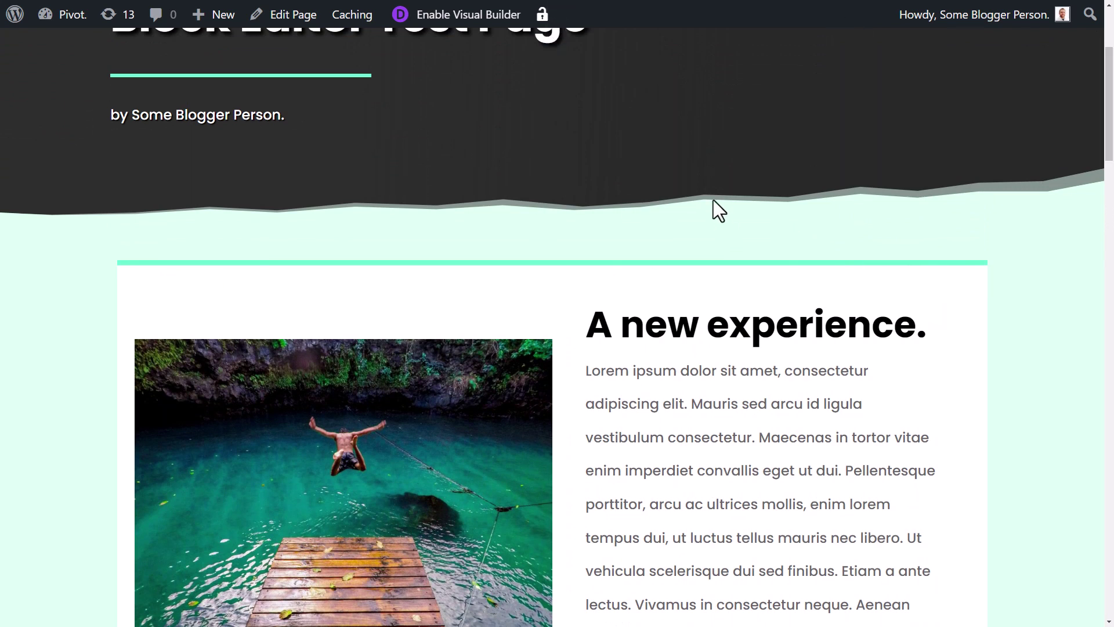
pyautogui.hotkey('ctrl', 'w')
pyautogui.scroll(9, 618, 305)
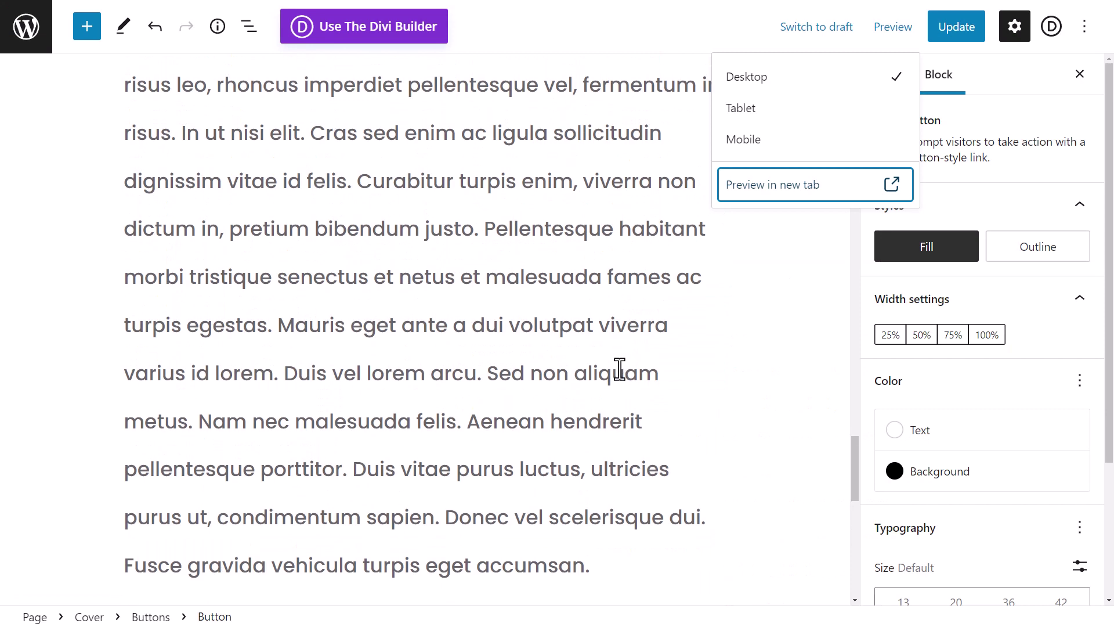
# Split the paragraph before 'Curabitur' and add an empty block after 'felis.'
pyautogui.scroll(-4, 607, 370)
pyautogui.scroll(1, 414, 231)
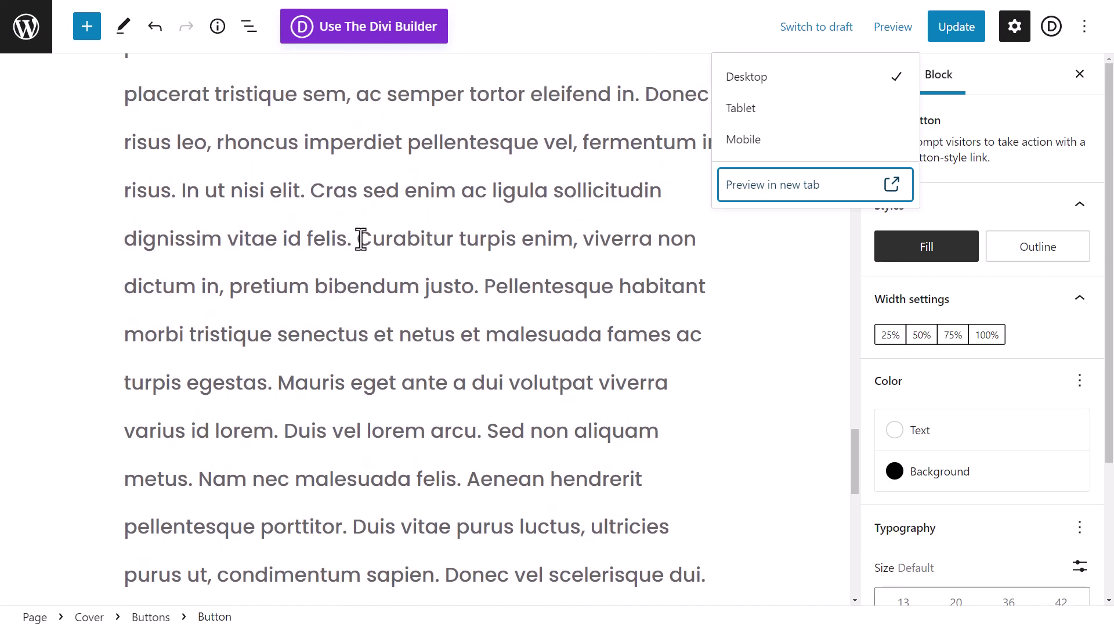
pyautogui.click(360, 242)
pyautogui.press('Return')
pyautogui.click(504, 181)
pyautogui.press('Return')
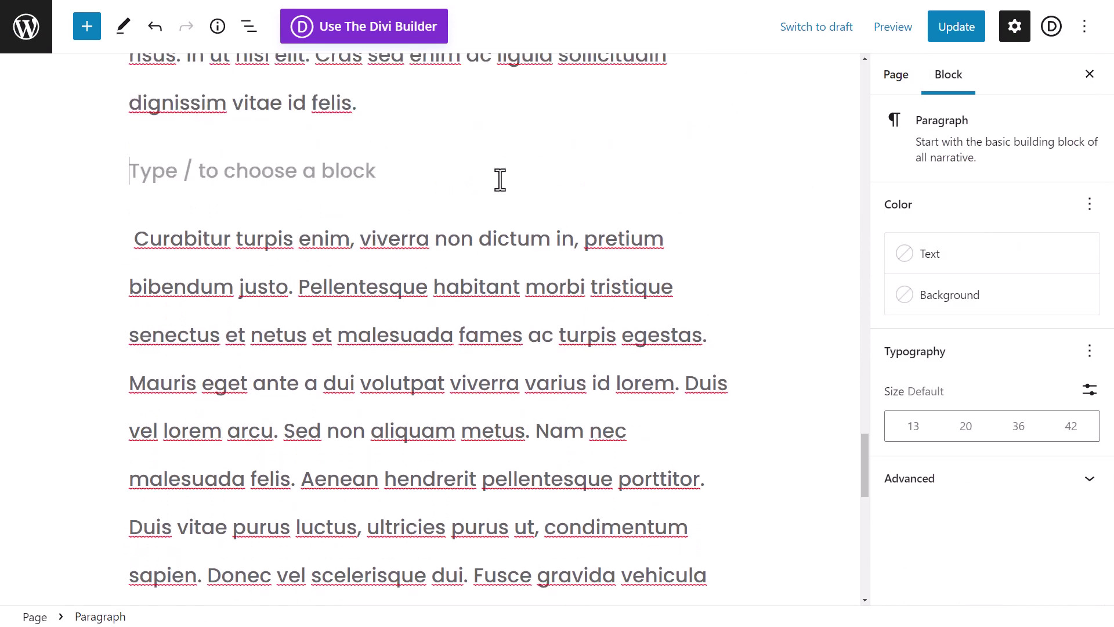
# Insert a Separator block there and make its colour vivid green cyan
pyautogui.click(720, 158)
pyautogui.write('sep')
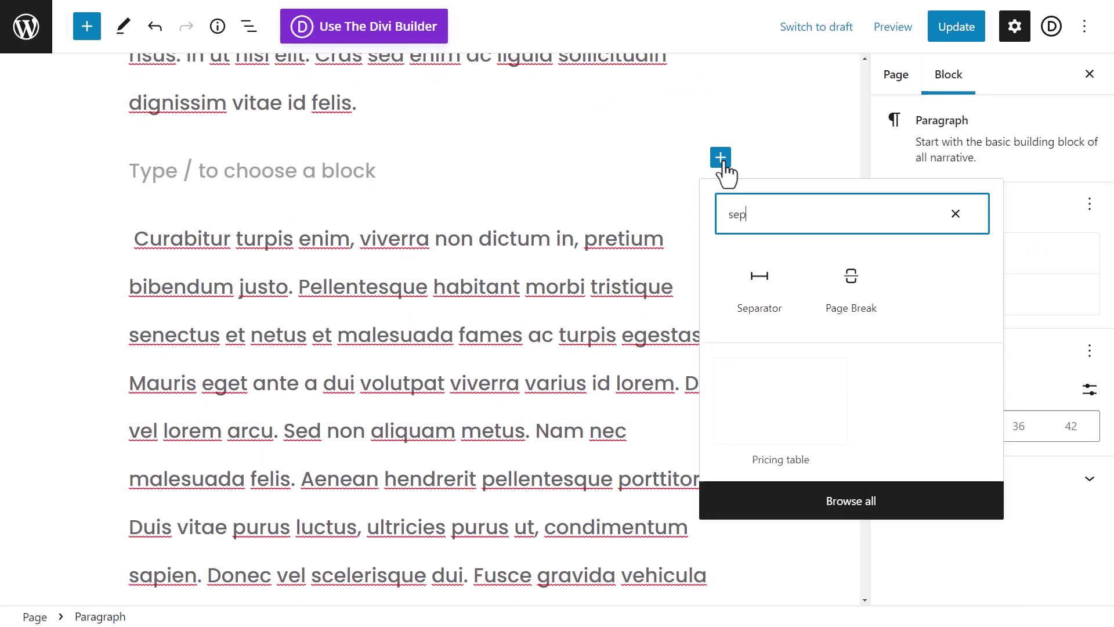
pyautogui.click(760, 277)
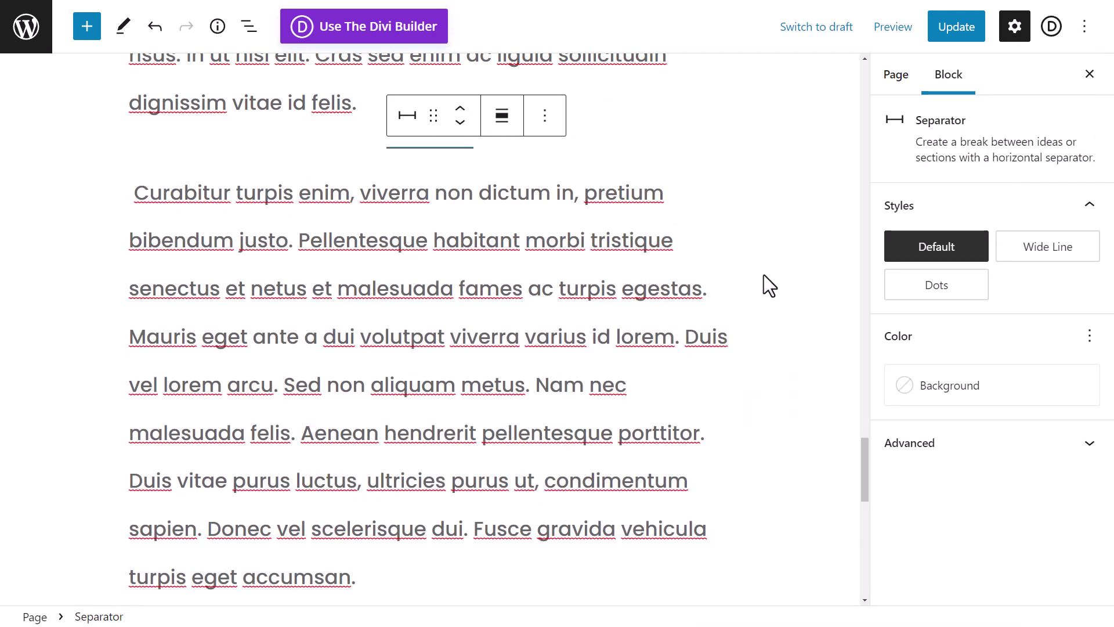
pyautogui.click(963, 394)
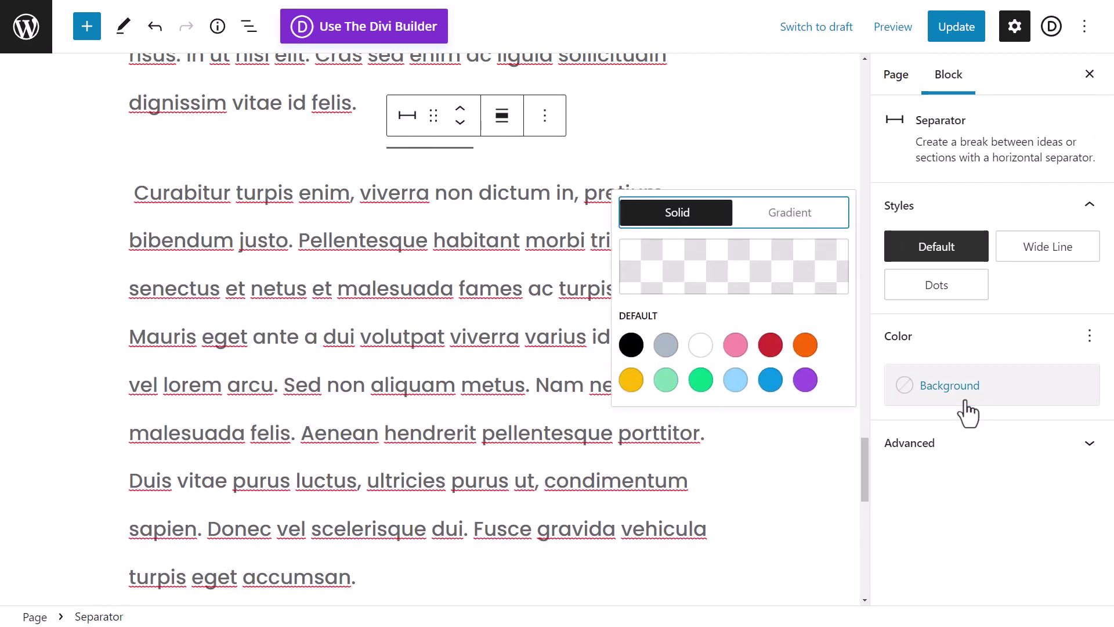
pyautogui.click(702, 381)
pyautogui.click(704, 172)
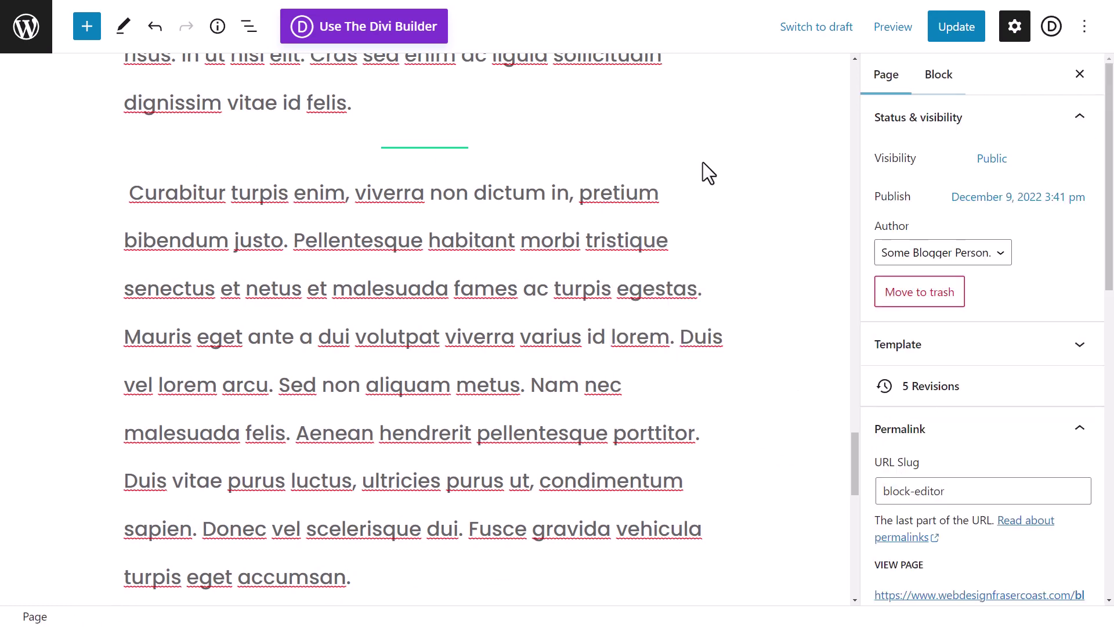
# Select the Media & Text block and its dog image, briefly opening the block inserter
pyautogui.scroll(10, 568, 261)
pyautogui.scroll(20, 556, 263)
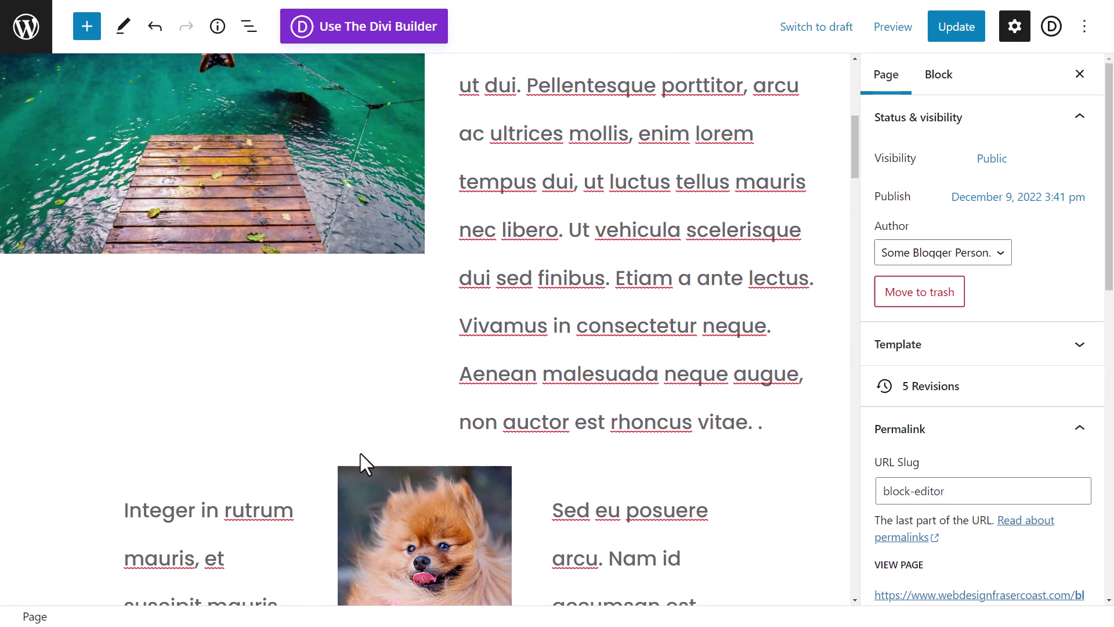
pyautogui.click(688, 458)
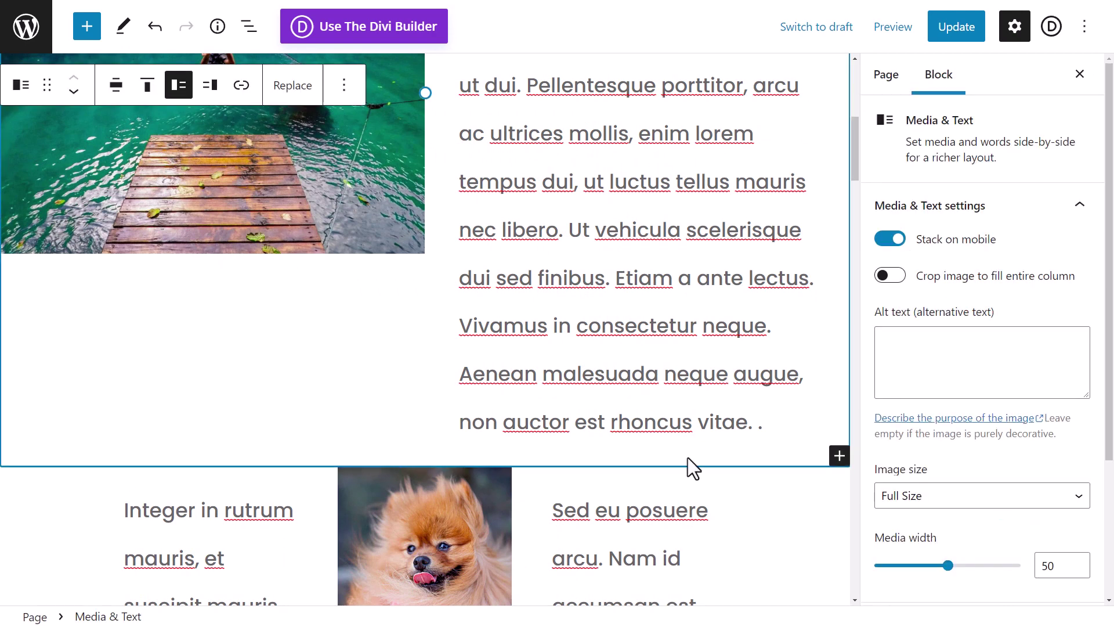
pyautogui.click(433, 477)
pyautogui.click(436, 463)
pyautogui.click(839, 457)
pyautogui.click(796, 503)
pyautogui.scroll(-20, 408, 346)
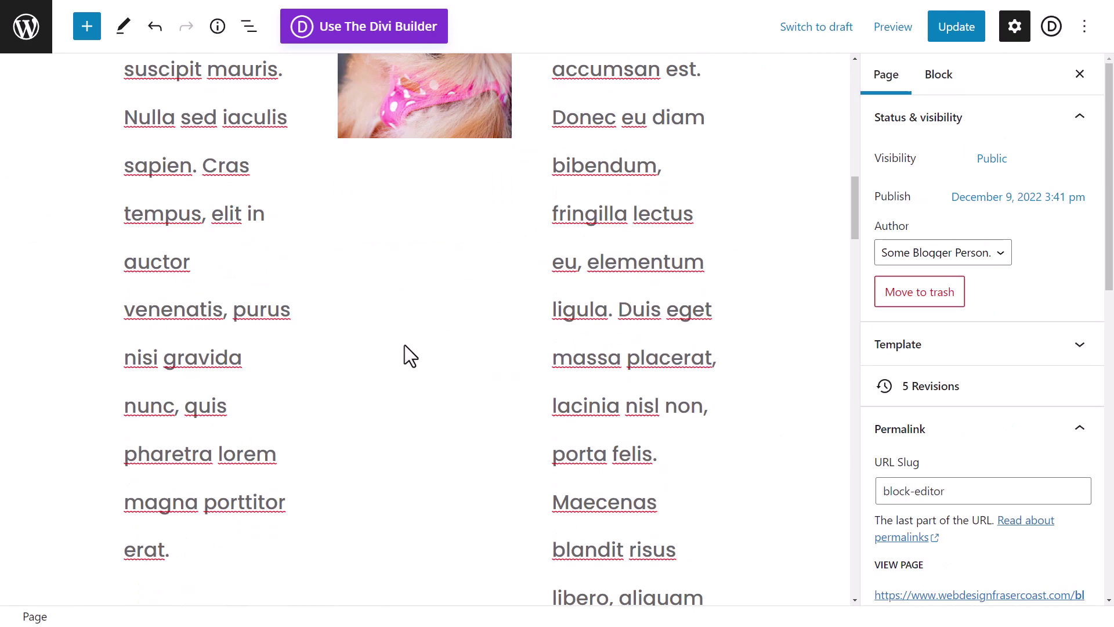
# Add an empty heading above What's Next?, then remove it again
pyautogui.click(145, 365)
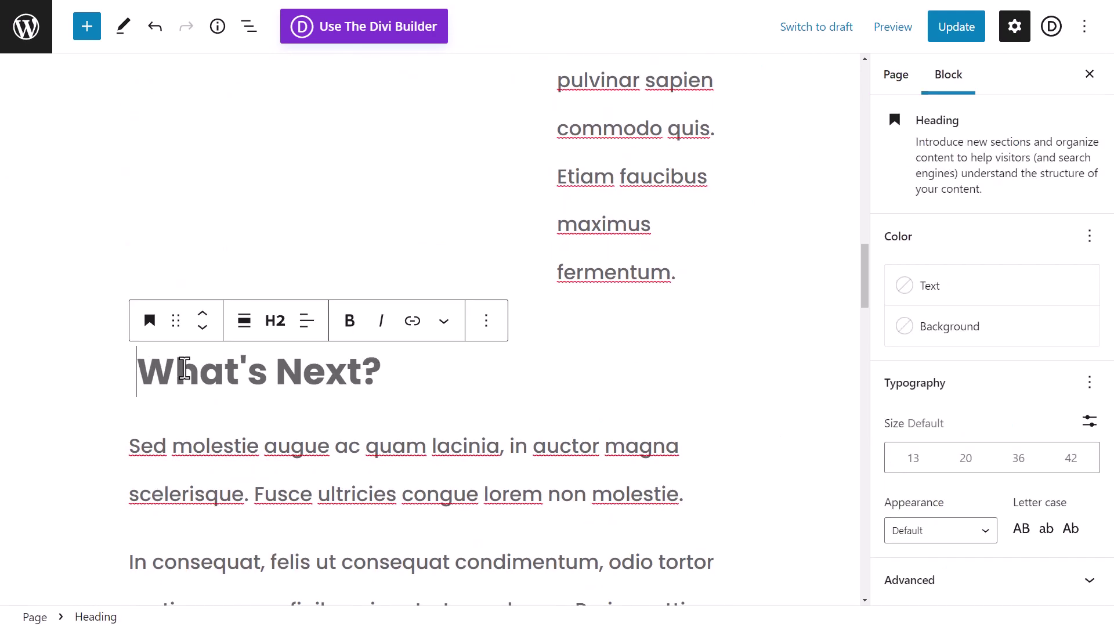
pyautogui.press('Return')
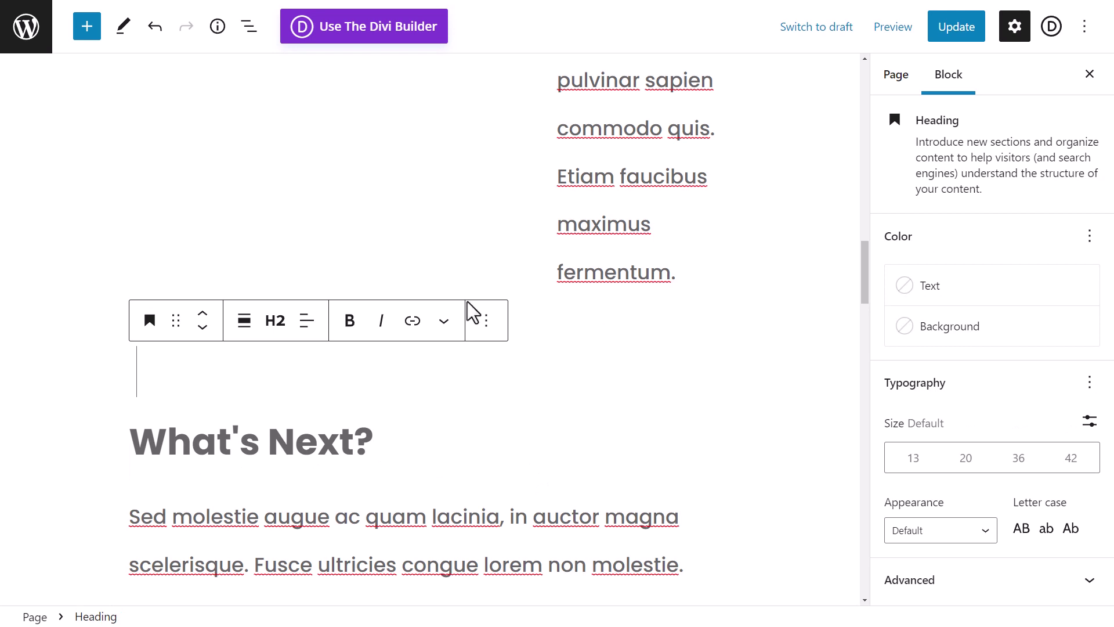
pyautogui.click(152, 324)
pyautogui.click(174, 373)
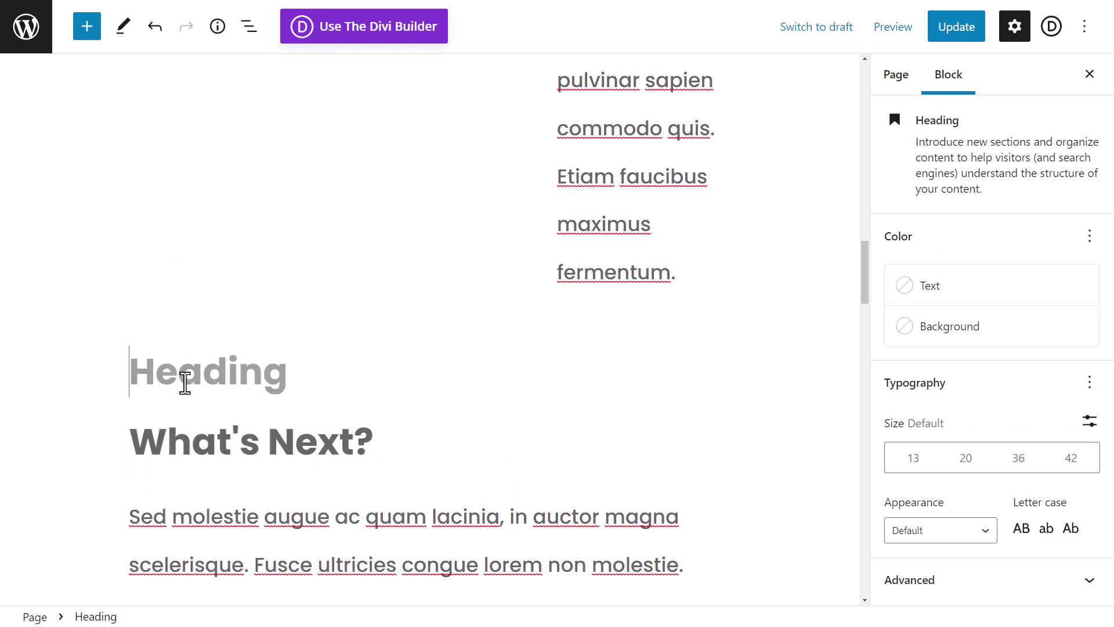
pyautogui.press('BackSpace')
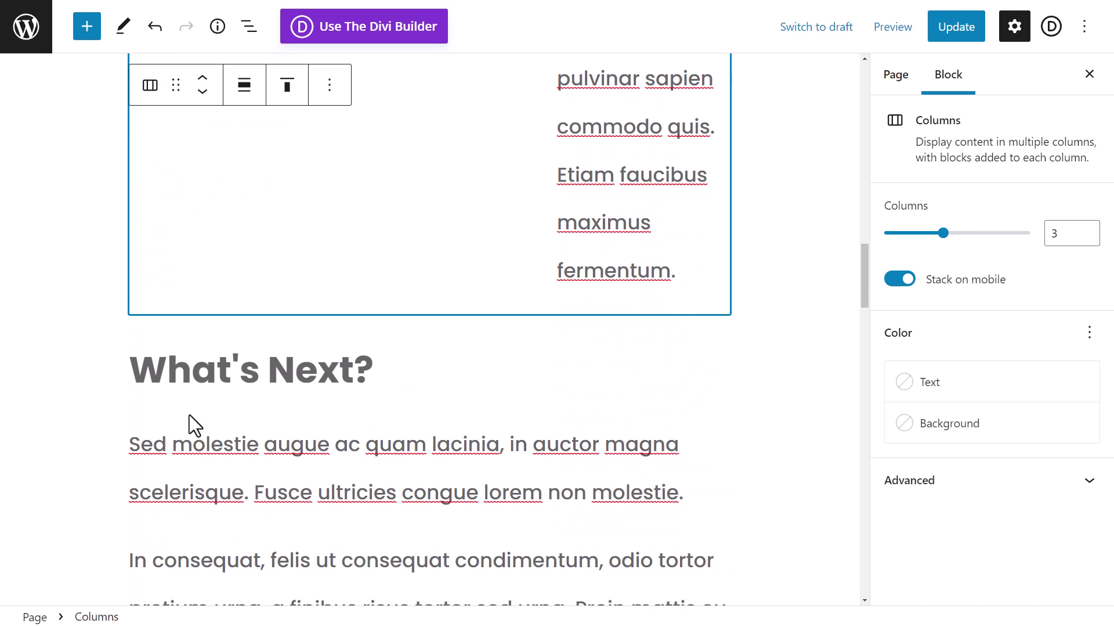
# Add an empty block above the Sed molestie paragraph and search the inserter for 'spacer'
pyautogui.click(133, 445)
pyautogui.press('Return')
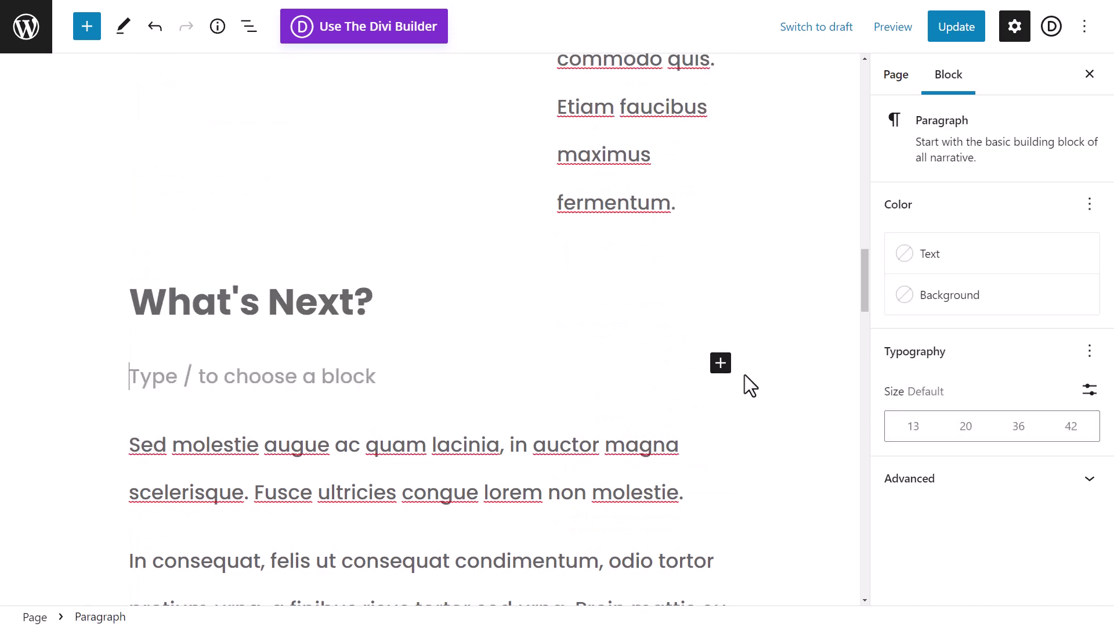
pyautogui.click(721, 364)
pyautogui.write('spacer')
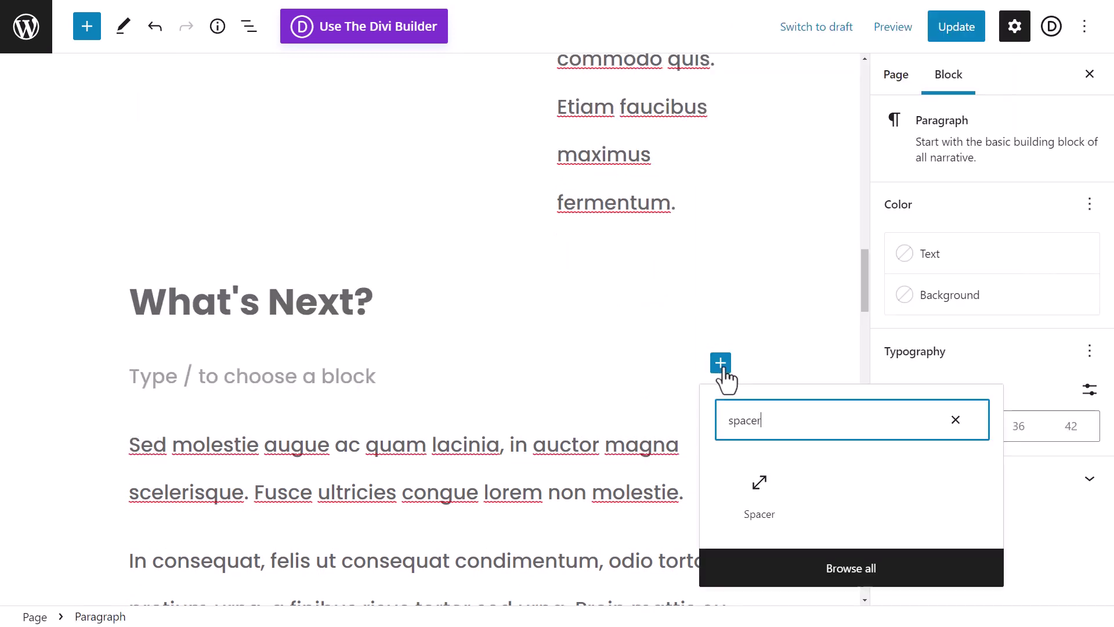
# Insert a 35 px Spacer block and move it above the dog-image columns
pyautogui.click(758, 501)
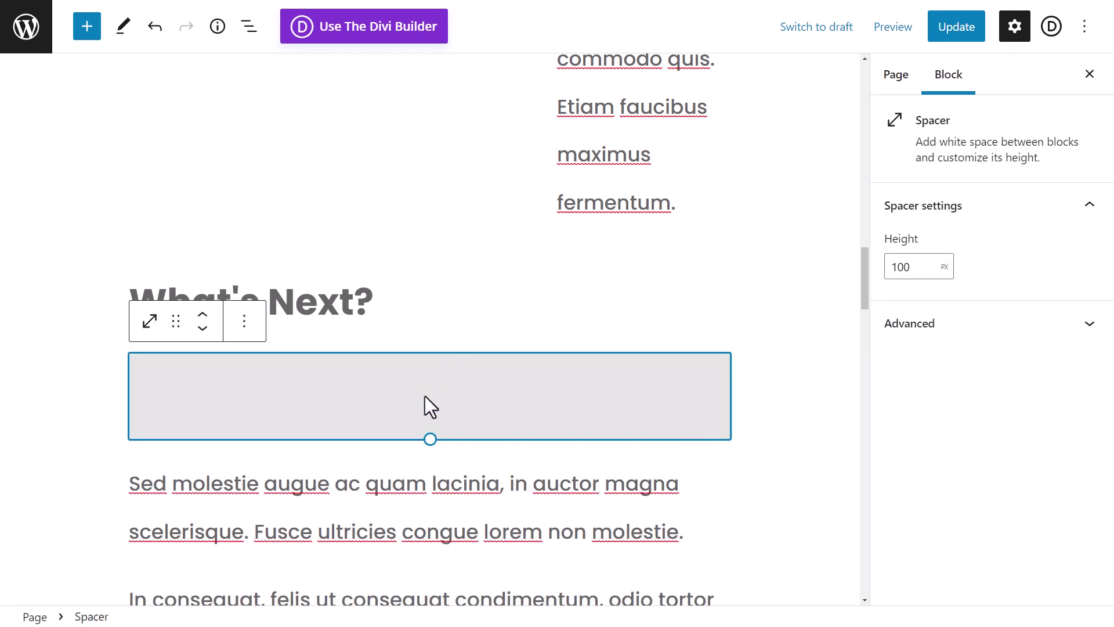
pyautogui.moveTo(430, 440); pyautogui.dragTo(430, 379)
pyautogui.click(201, 316)
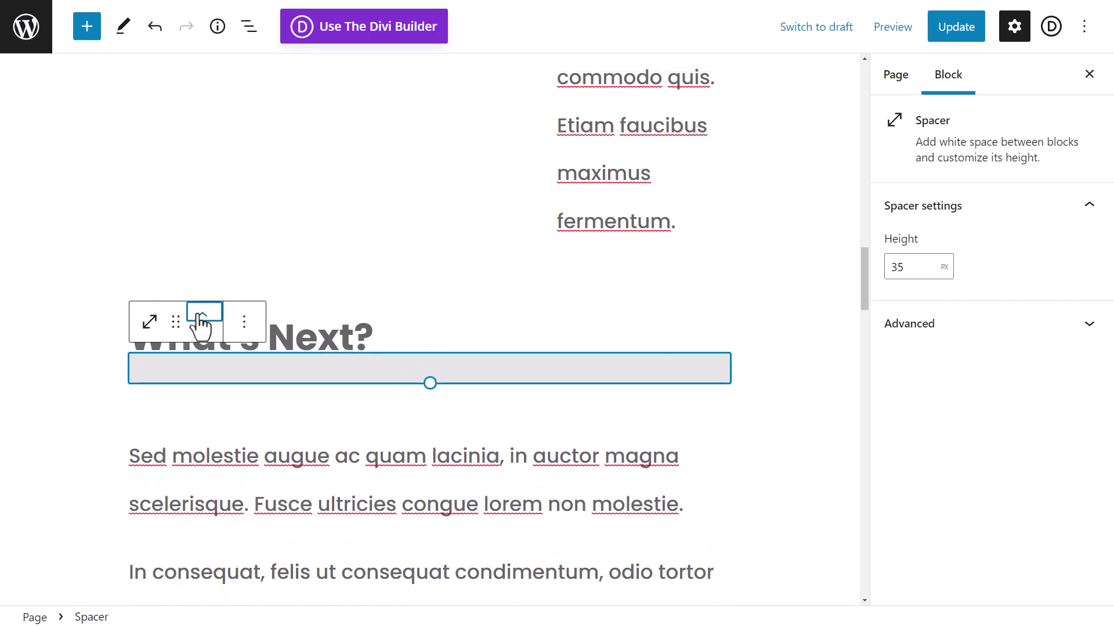
pyautogui.click(201, 315)
pyautogui.click(201, 315)
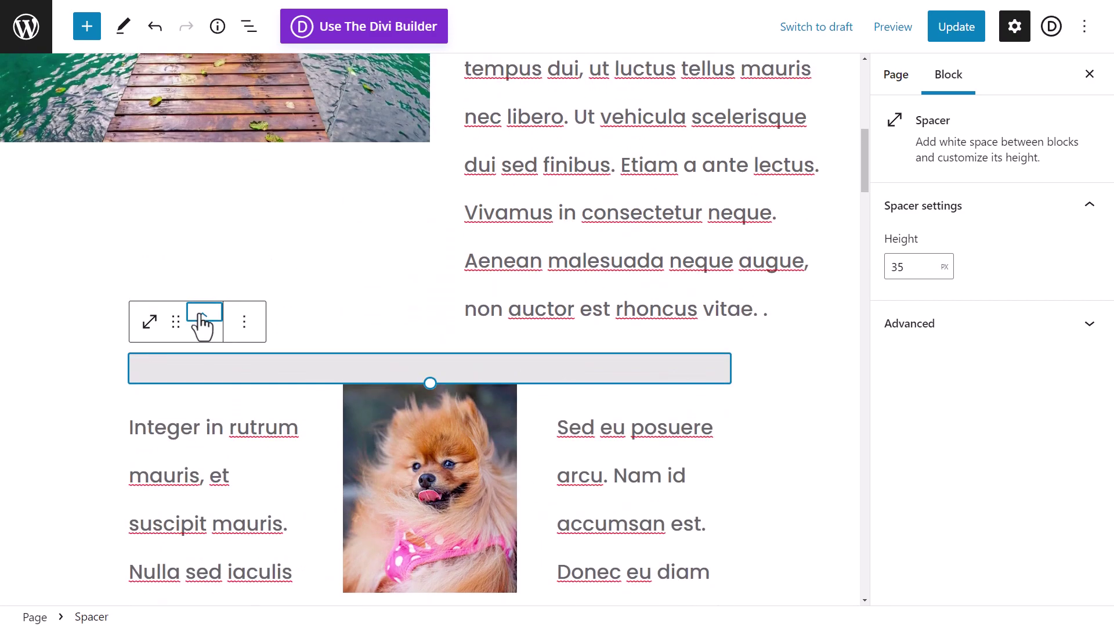
# Duplicate the spacer twice, placing copies below the dog-image columns and above the black banner
pyautogui.click(244, 322)
pyautogui.click(278, 95)
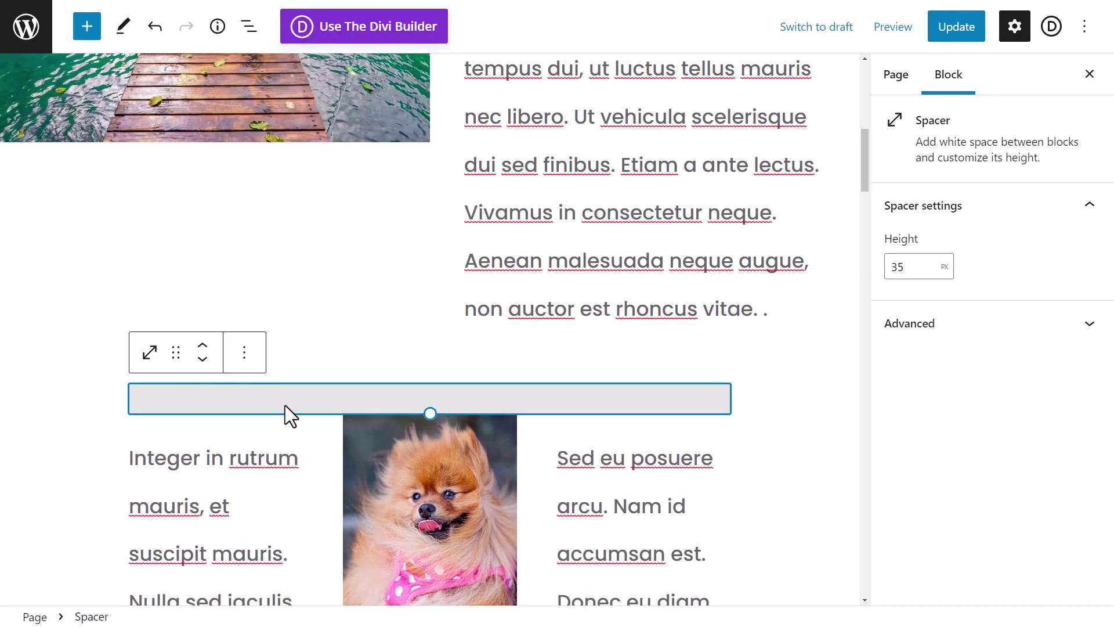
pyautogui.click(203, 363)
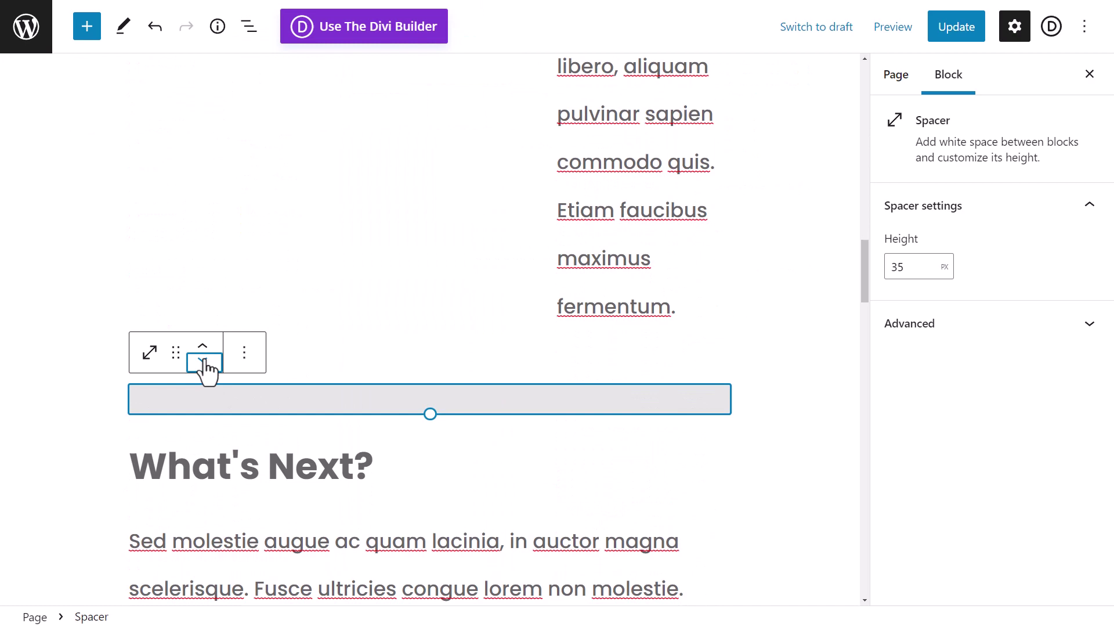
pyautogui.click(244, 352)
pyautogui.click(291, 95)
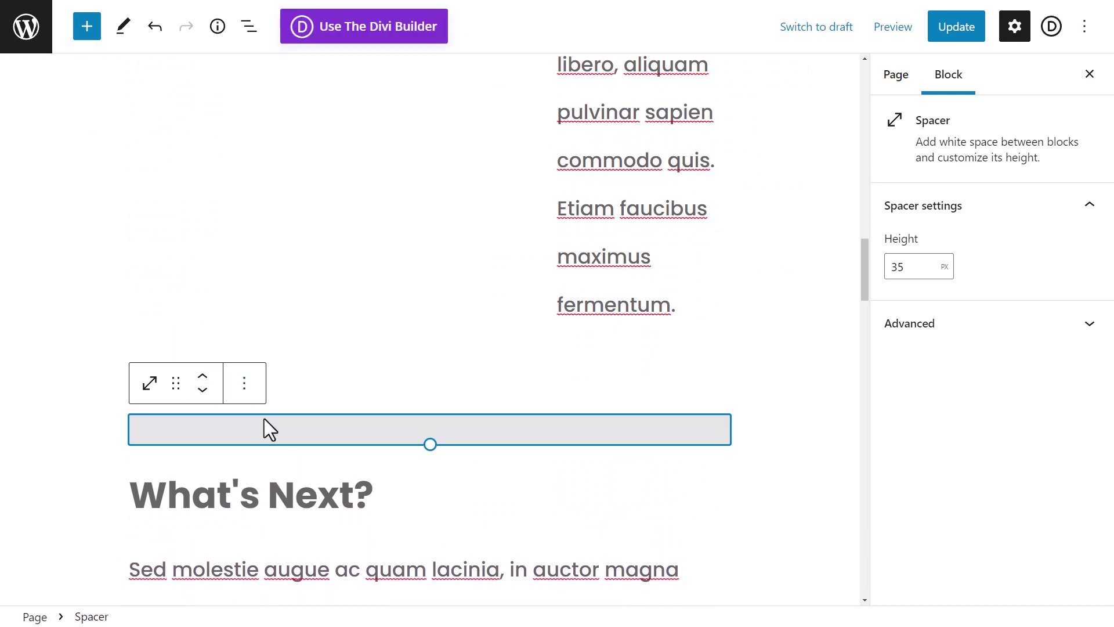
pyautogui.click(205, 393)
pyautogui.click(203, 394)
pyautogui.click(203, 394)
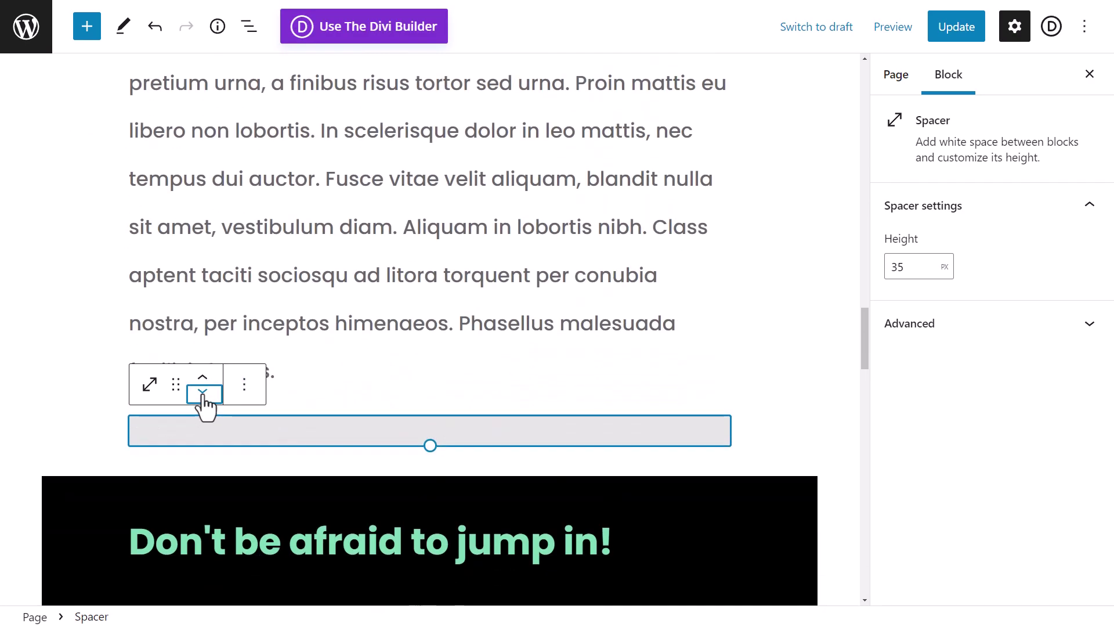
# Duplicate the spacer and move the copy below the black Ut sed suscipit block
pyautogui.click(245, 384)
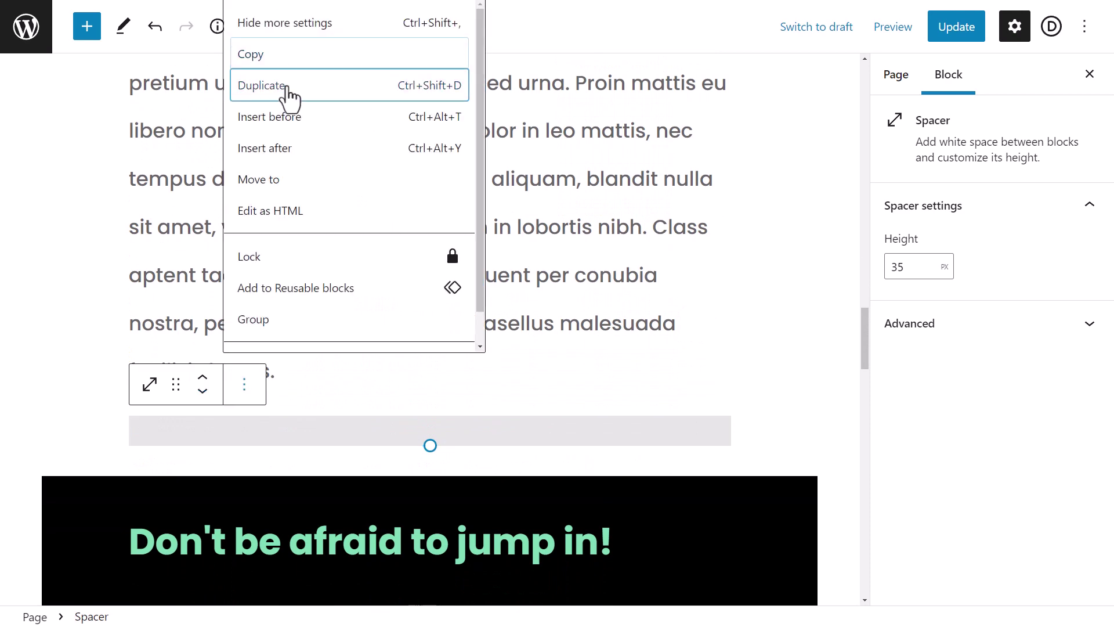
pyautogui.click(290, 95)
pyautogui.click(204, 428)
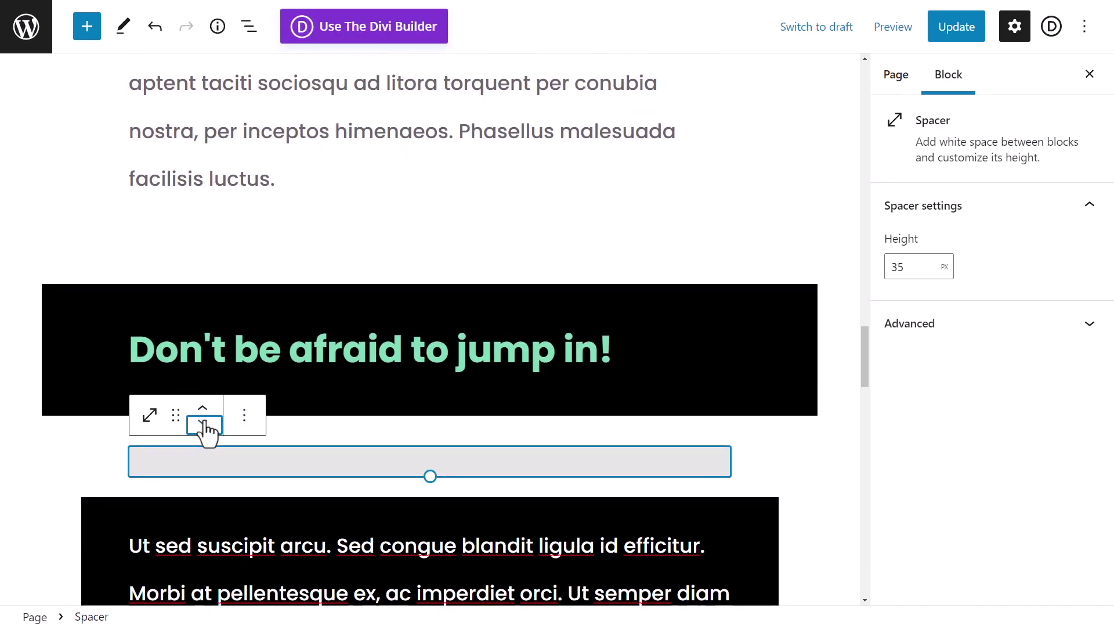
pyautogui.click(204, 428)
pyautogui.scroll(-10, 371, 554)
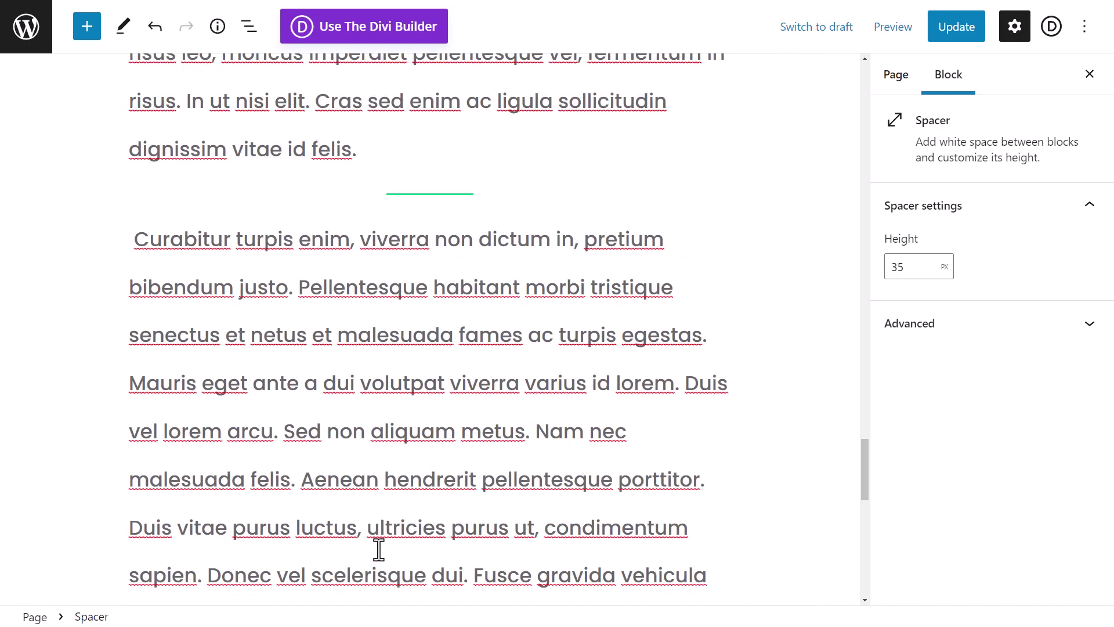
pyautogui.scroll(5, 400, 377)
pyautogui.scroll(8, 420, 179)
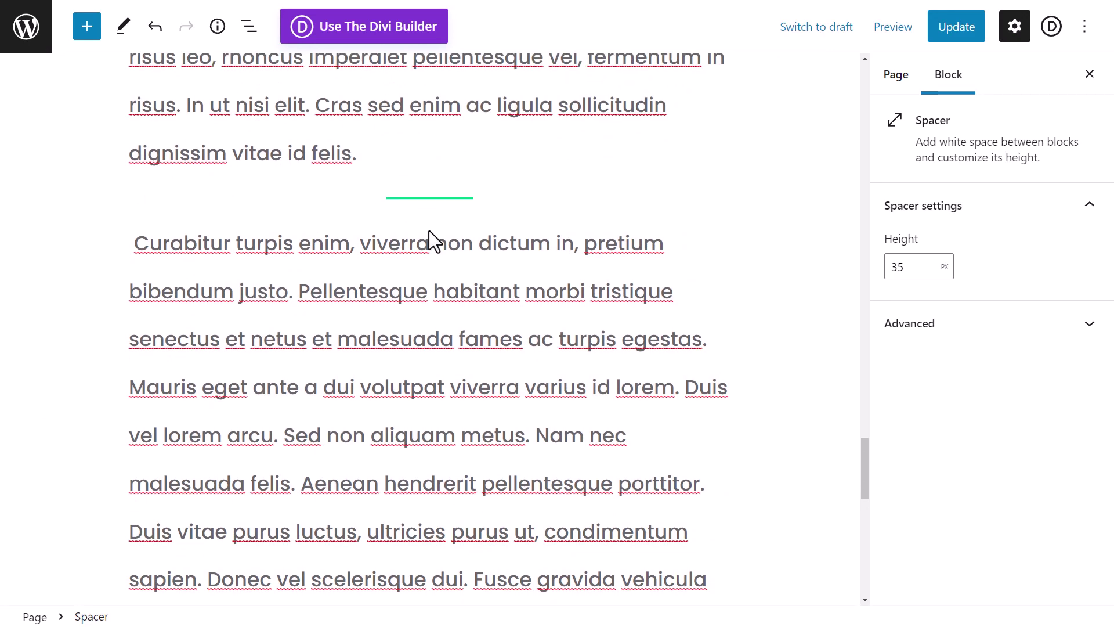
# Duplicate the spacer once more and place it above the Make a Start today! banner
pyautogui.click(247, 308)
pyautogui.click(281, 416)
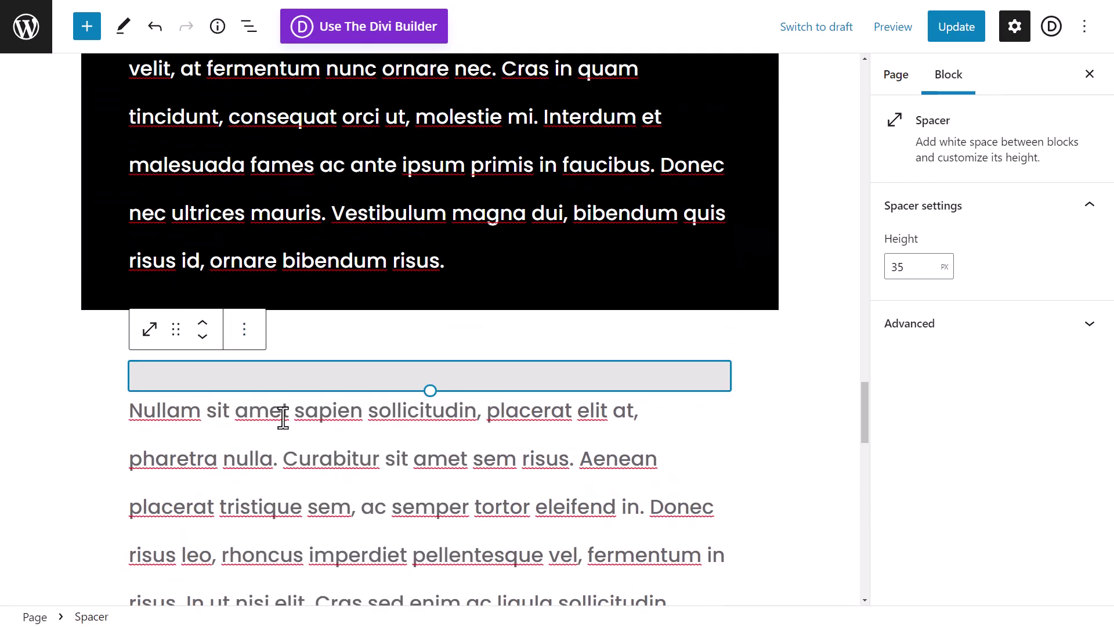
pyautogui.click(202, 347)
pyautogui.click(201, 347)
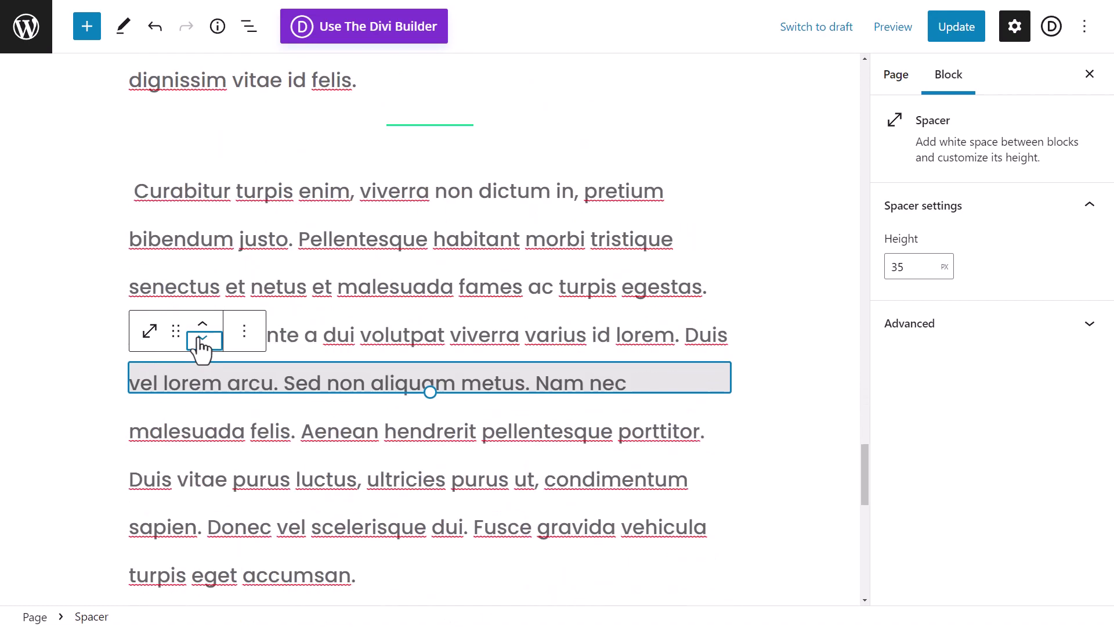
pyautogui.click(968, 29)
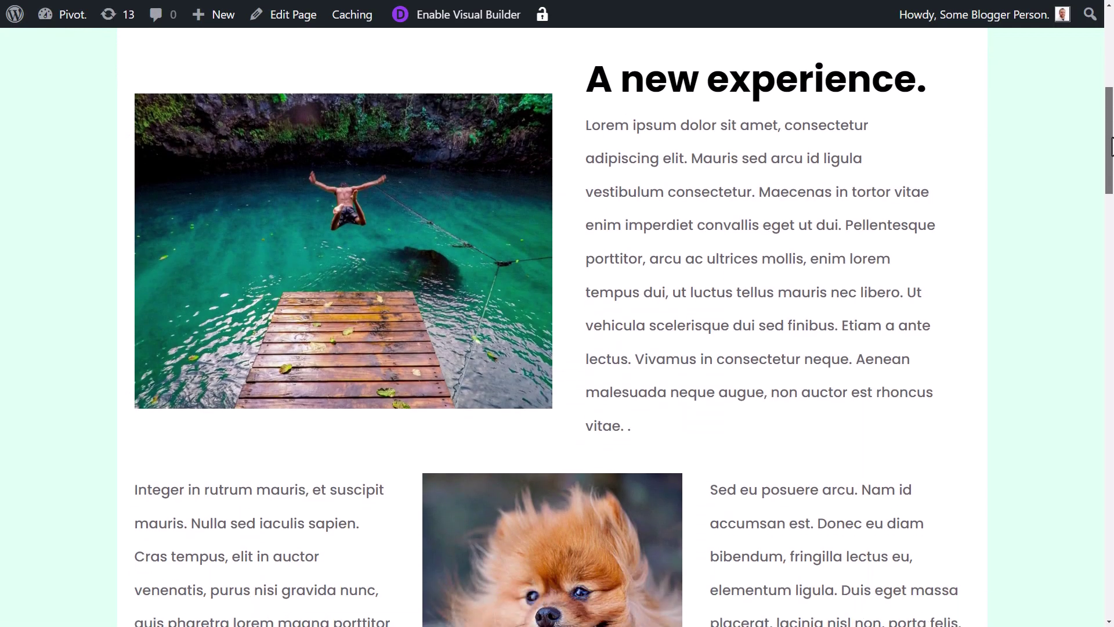
pyautogui.scroll(-1, 474, 214)
pyautogui.scroll(-6, 507, 388)
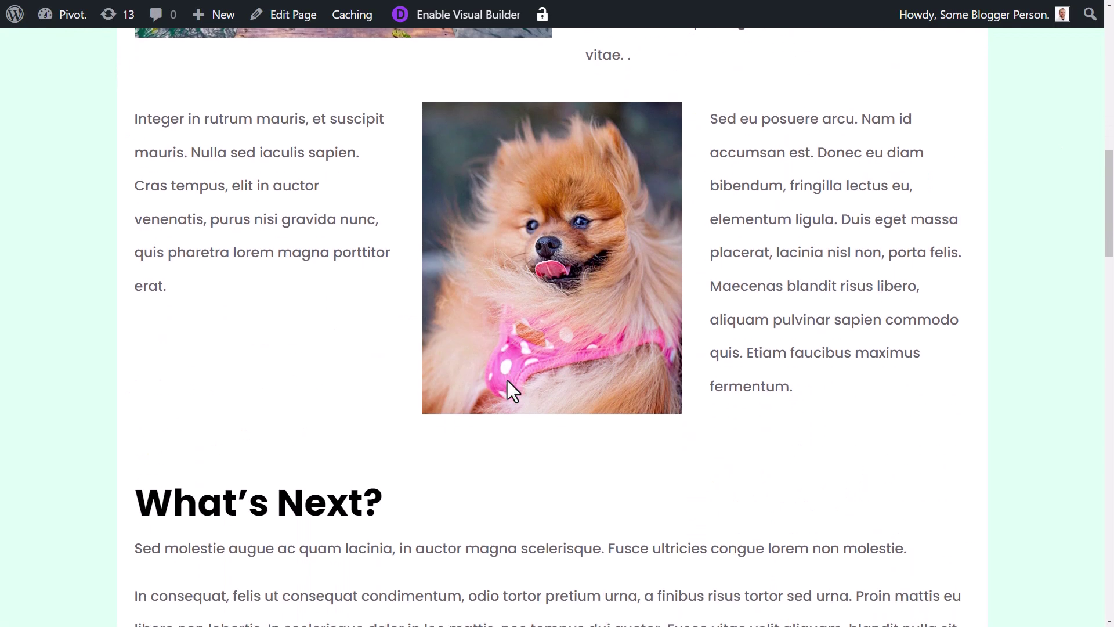
pyautogui.scroll(-4, 441, 435)
pyautogui.scroll(-7, 465, 424)
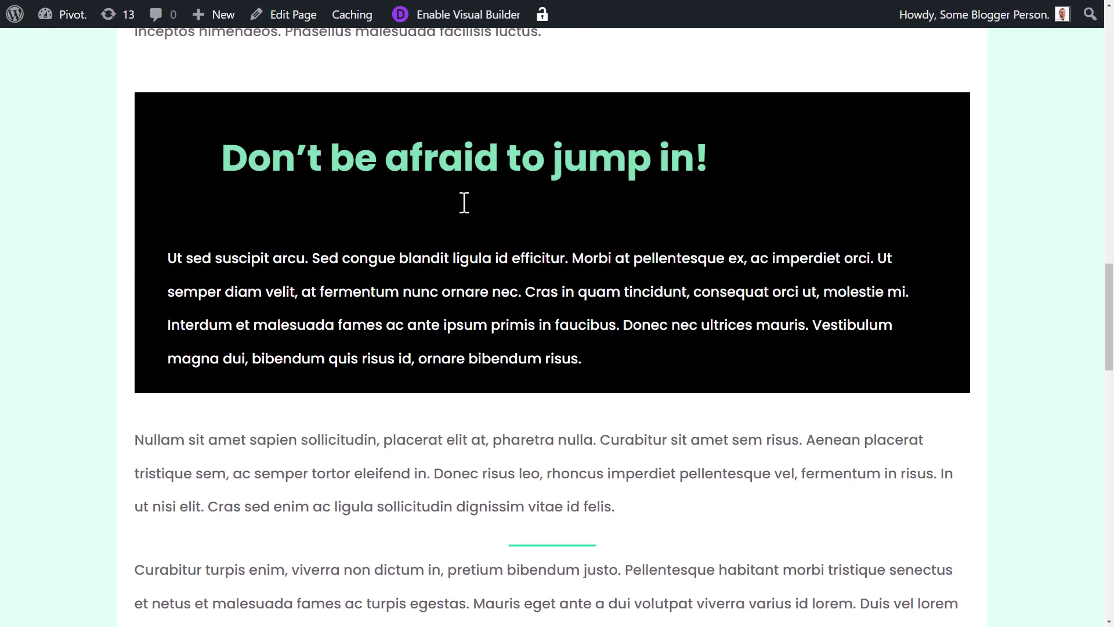
pyautogui.scroll(-3, 629, 348)
pyautogui.scroll(-12, 516, 378)
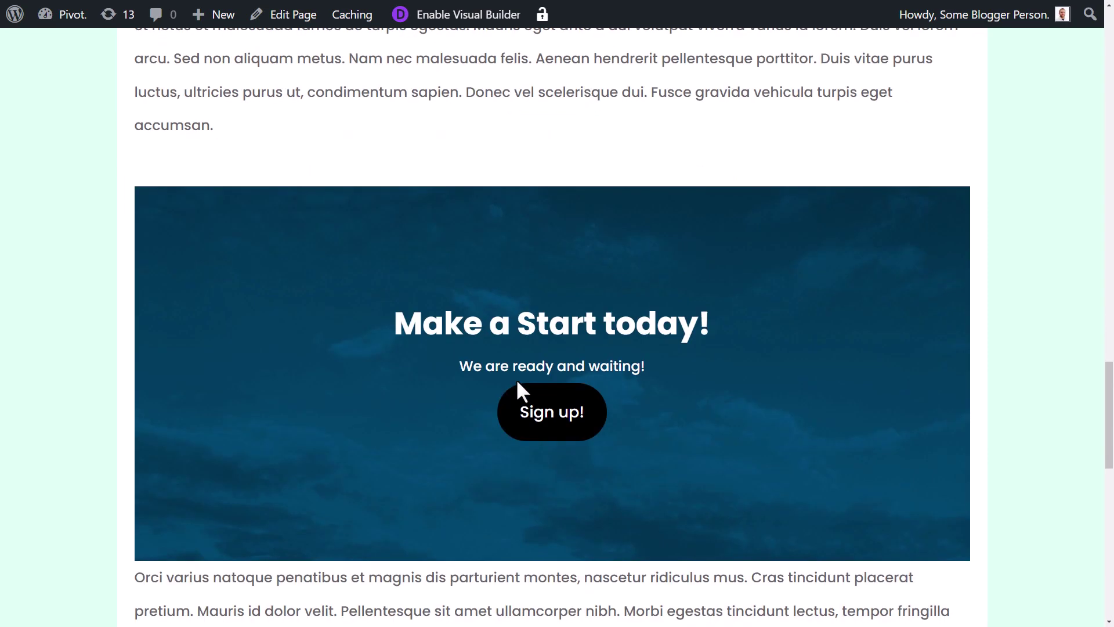
pyautogui.scroll(8, 461, 390)
pyautogui.scroll(-5, 465, 442)
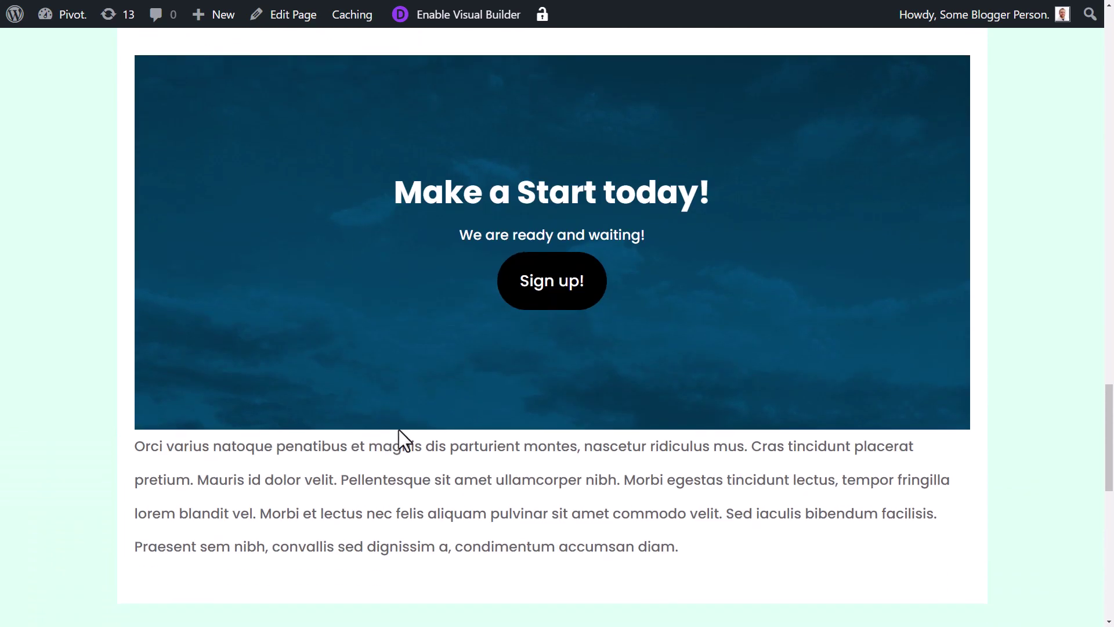
pyautogui.scroll(6, 398, 438)
pyautogui.scroll(5, 499, 331)
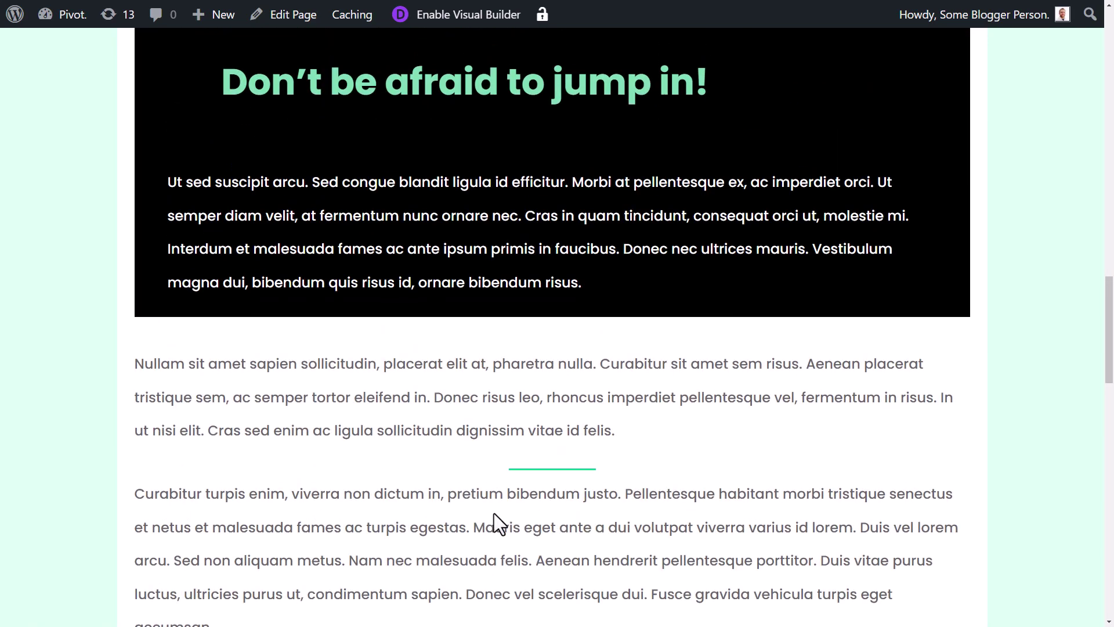
pyautogui.scroll(16, 543, 486)
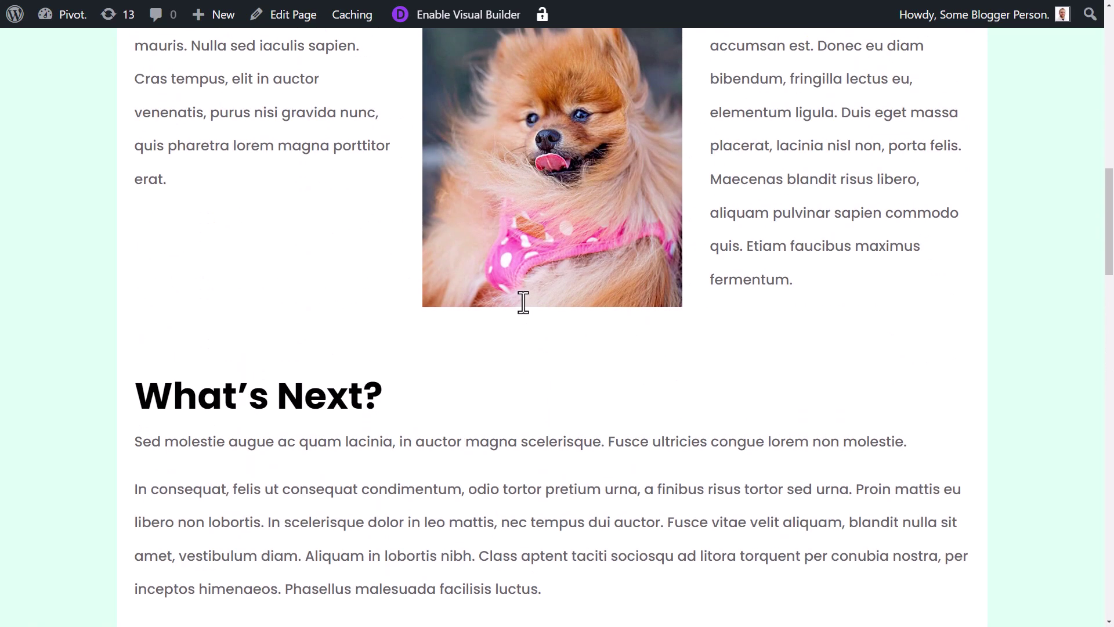
pyautogui.scroll(11, 521, 308)
pyautogui.scroll(-16, 531, 298)
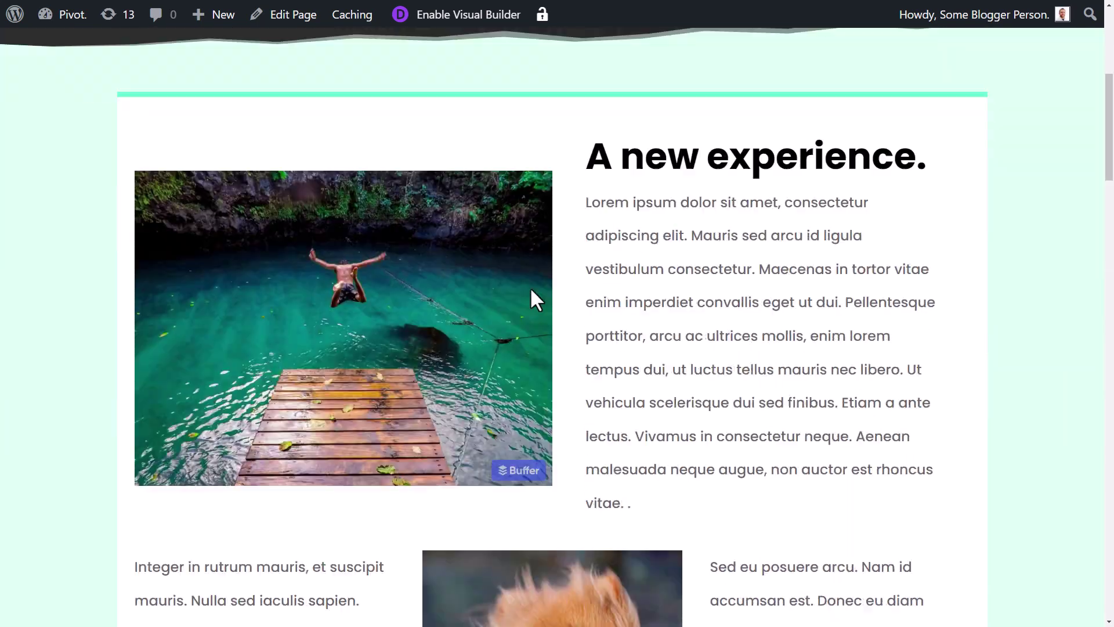
pyautogui.scroll(-14, 511, 333)
pyautogui.scroll(20, 500, 380)
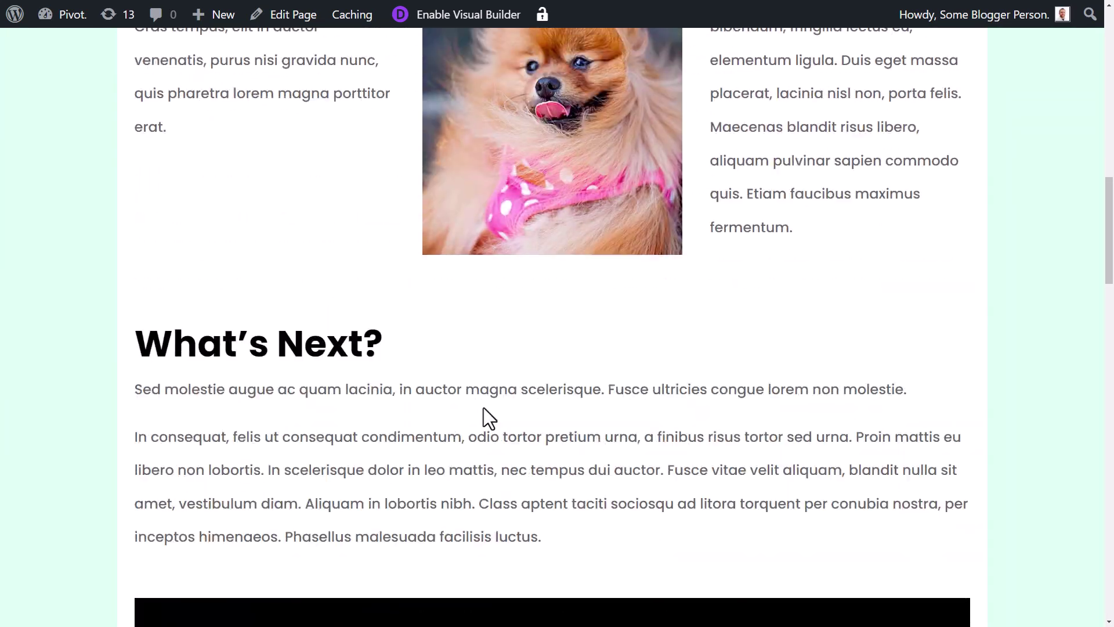
pyautogui.scroll(5, 493, 385)
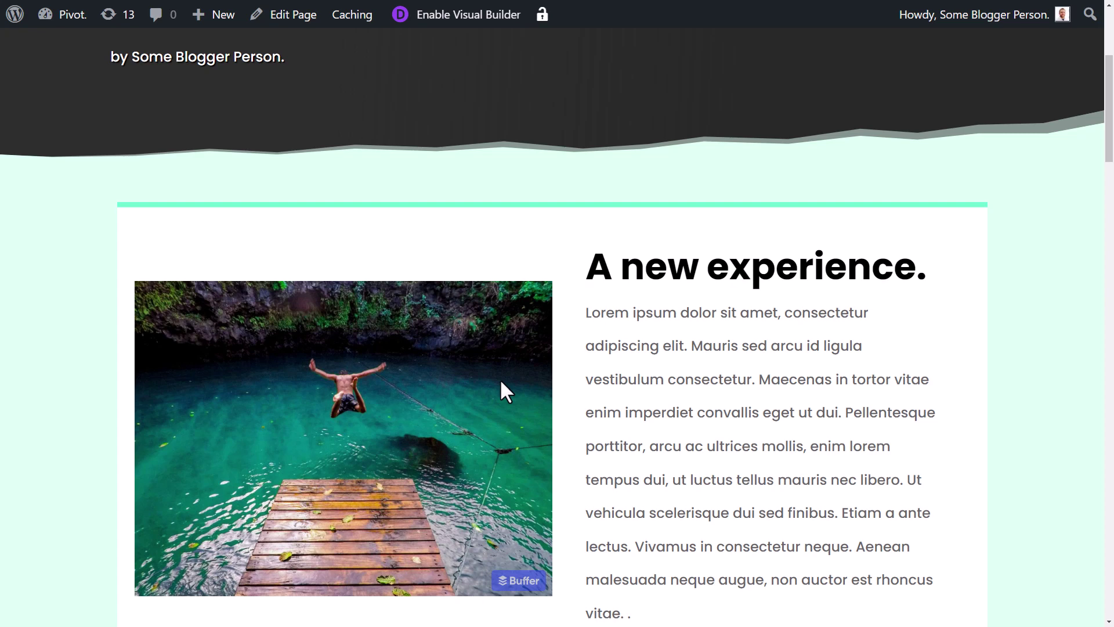
pyautogui.keyDown('ctrl'); pyautogui.scroll(7, 761, 231); pyautogui.keyUp('ctrl')
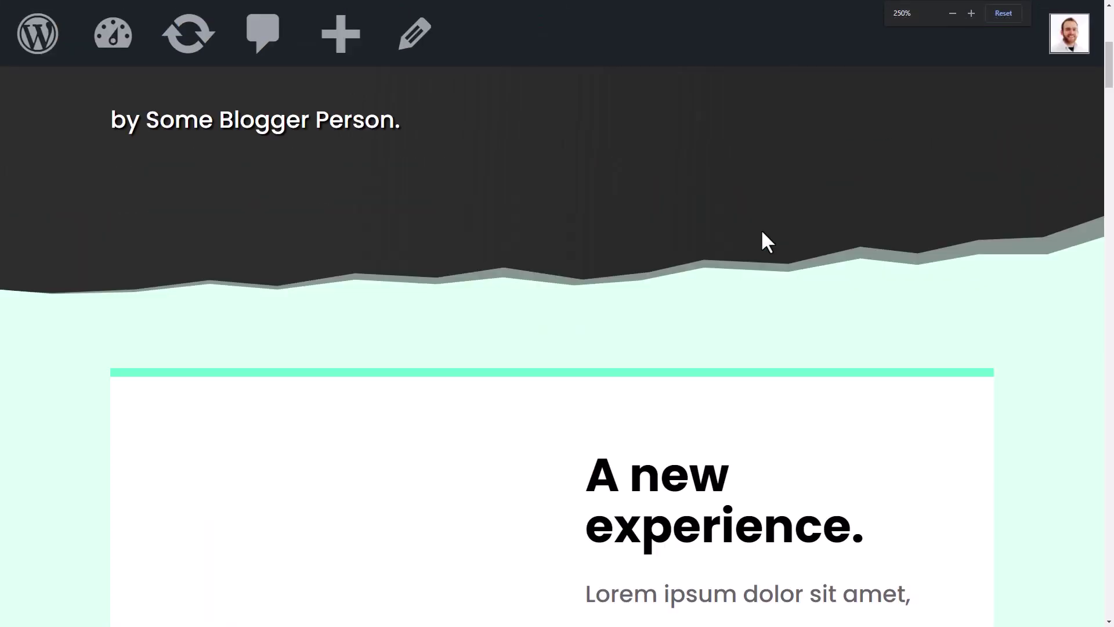
pyautogui.scroll(-5, 762, 232)
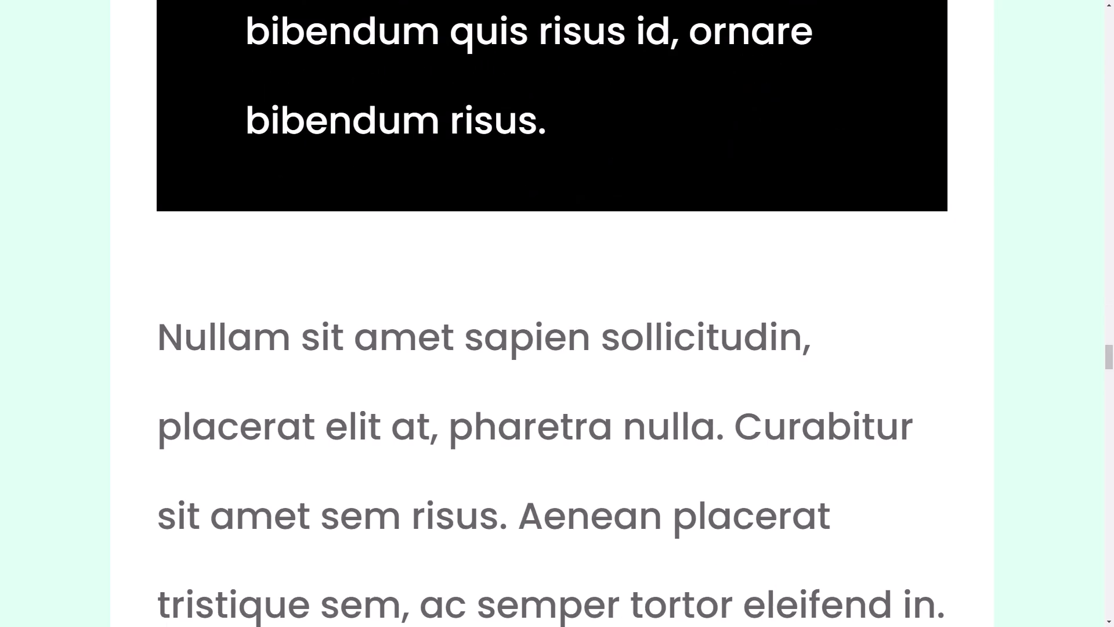
pyautogui.hotkey('ctrl', '0')
pyautogui.scroll(6, 663, 272)
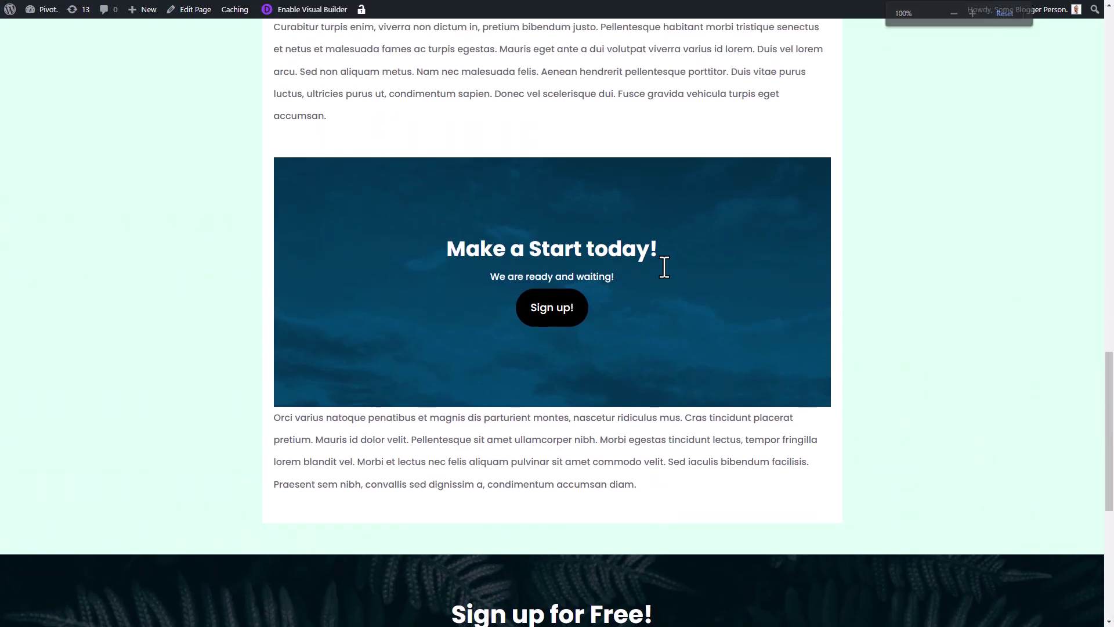
pyautogui.scroll(14, 665, 267)
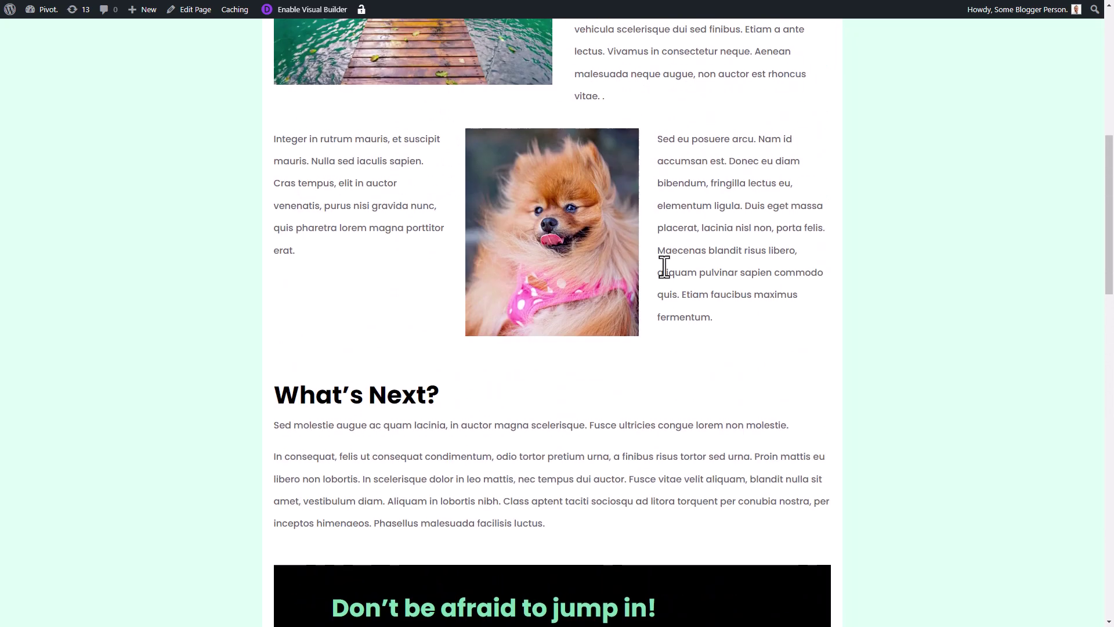
pyautogui.scroll(9, 665, 267)
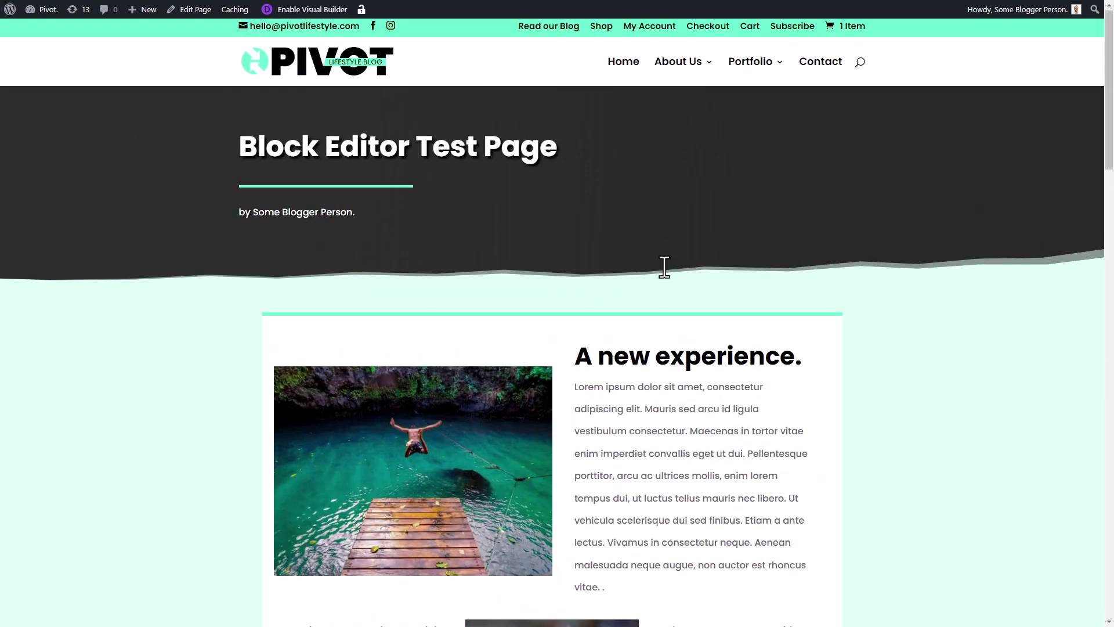
pyautogui.moveTo(801, 363); pyautogui.dragTo(702, 404)
pyautogui.click(577, 388)
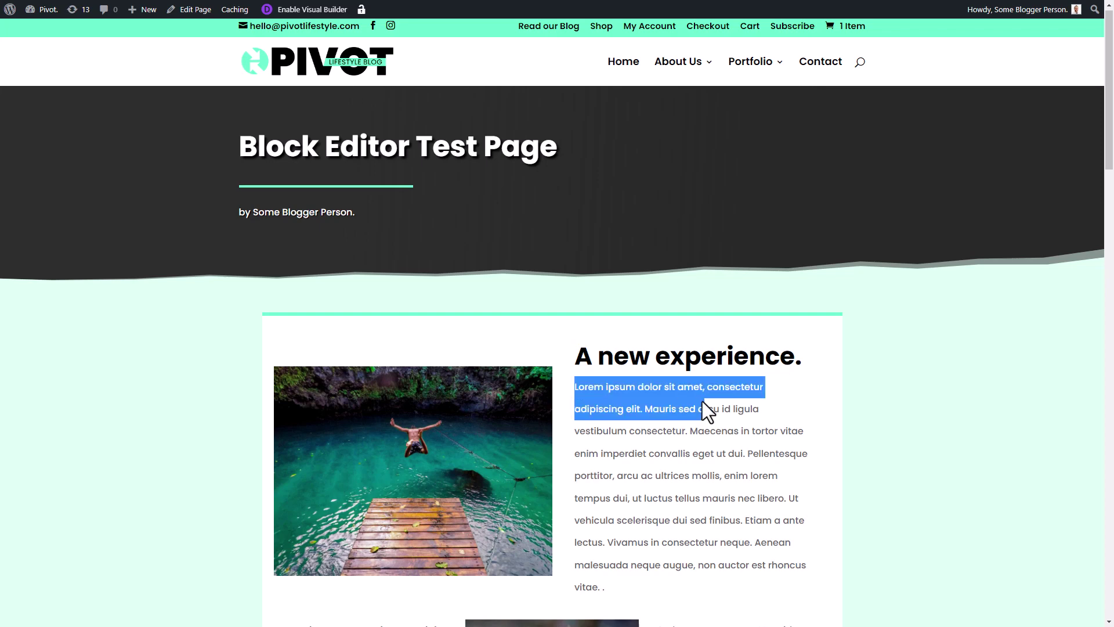
pyautogui.click(735, 423)
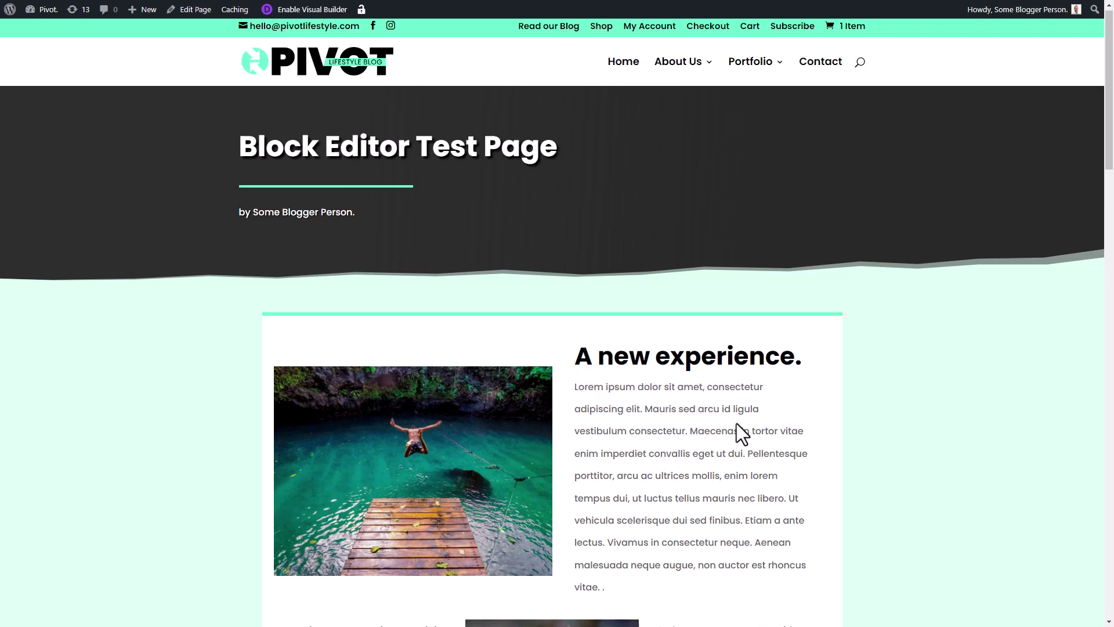